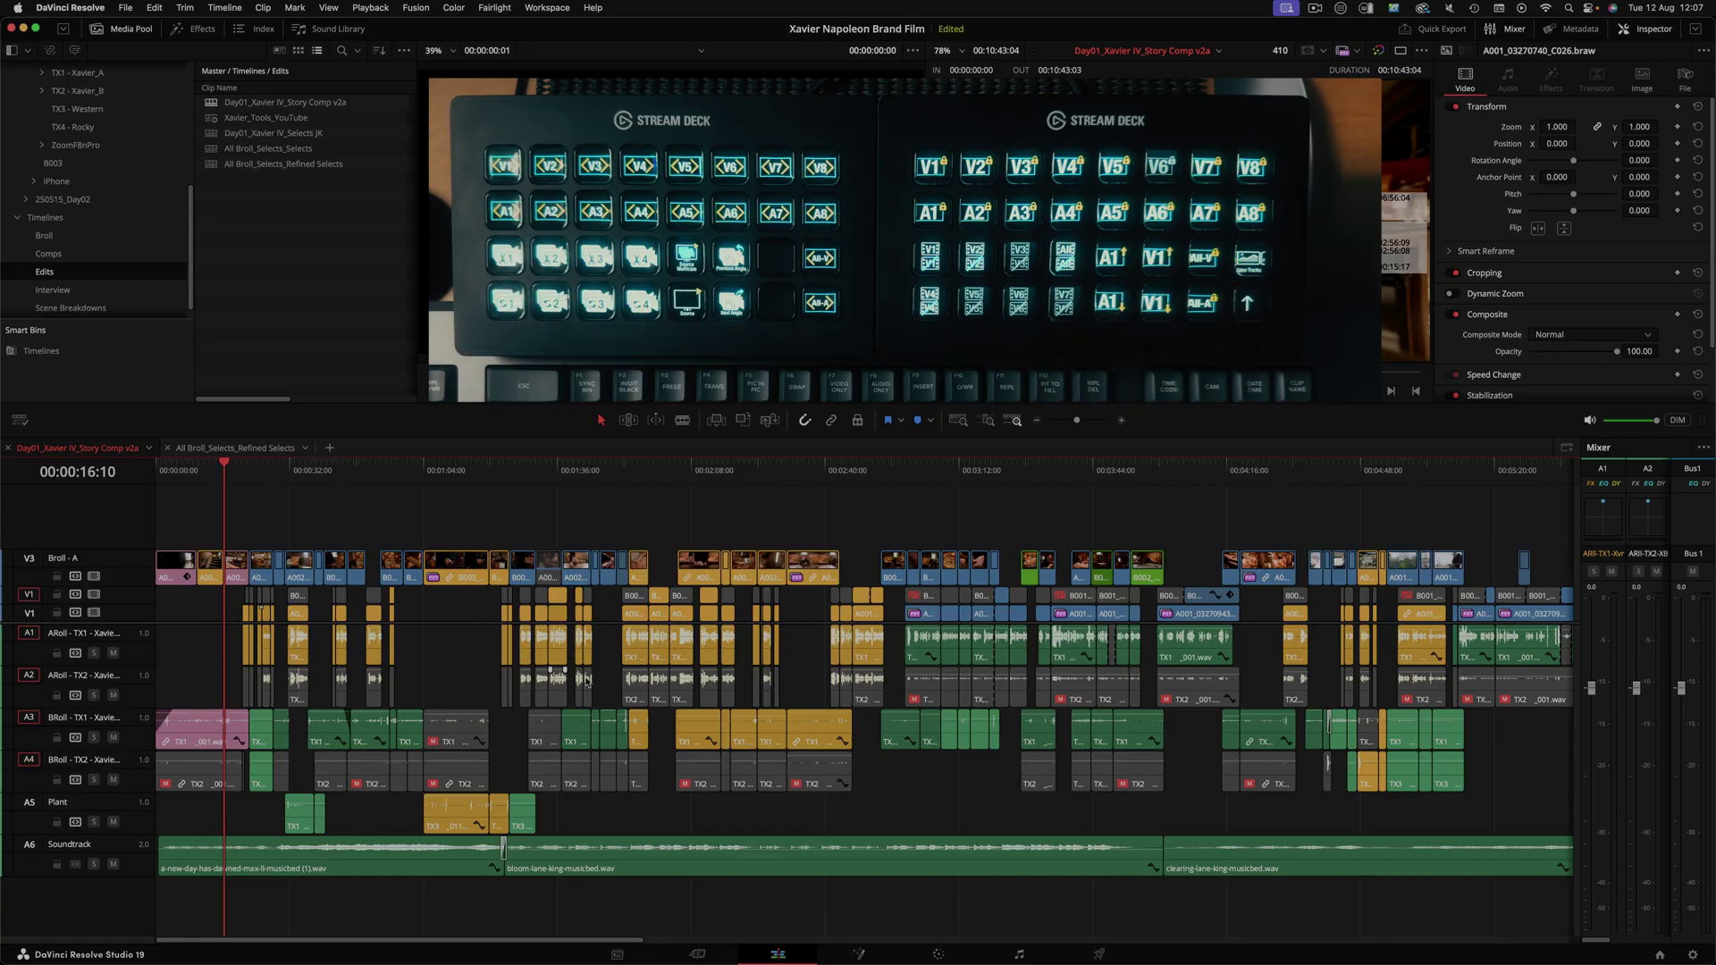
Step: Switch to the Stream Deck app to look at the Davinci 01 key layout, and return to the DaVinci Resolve timeline
drag(519, 474, 621, 548)
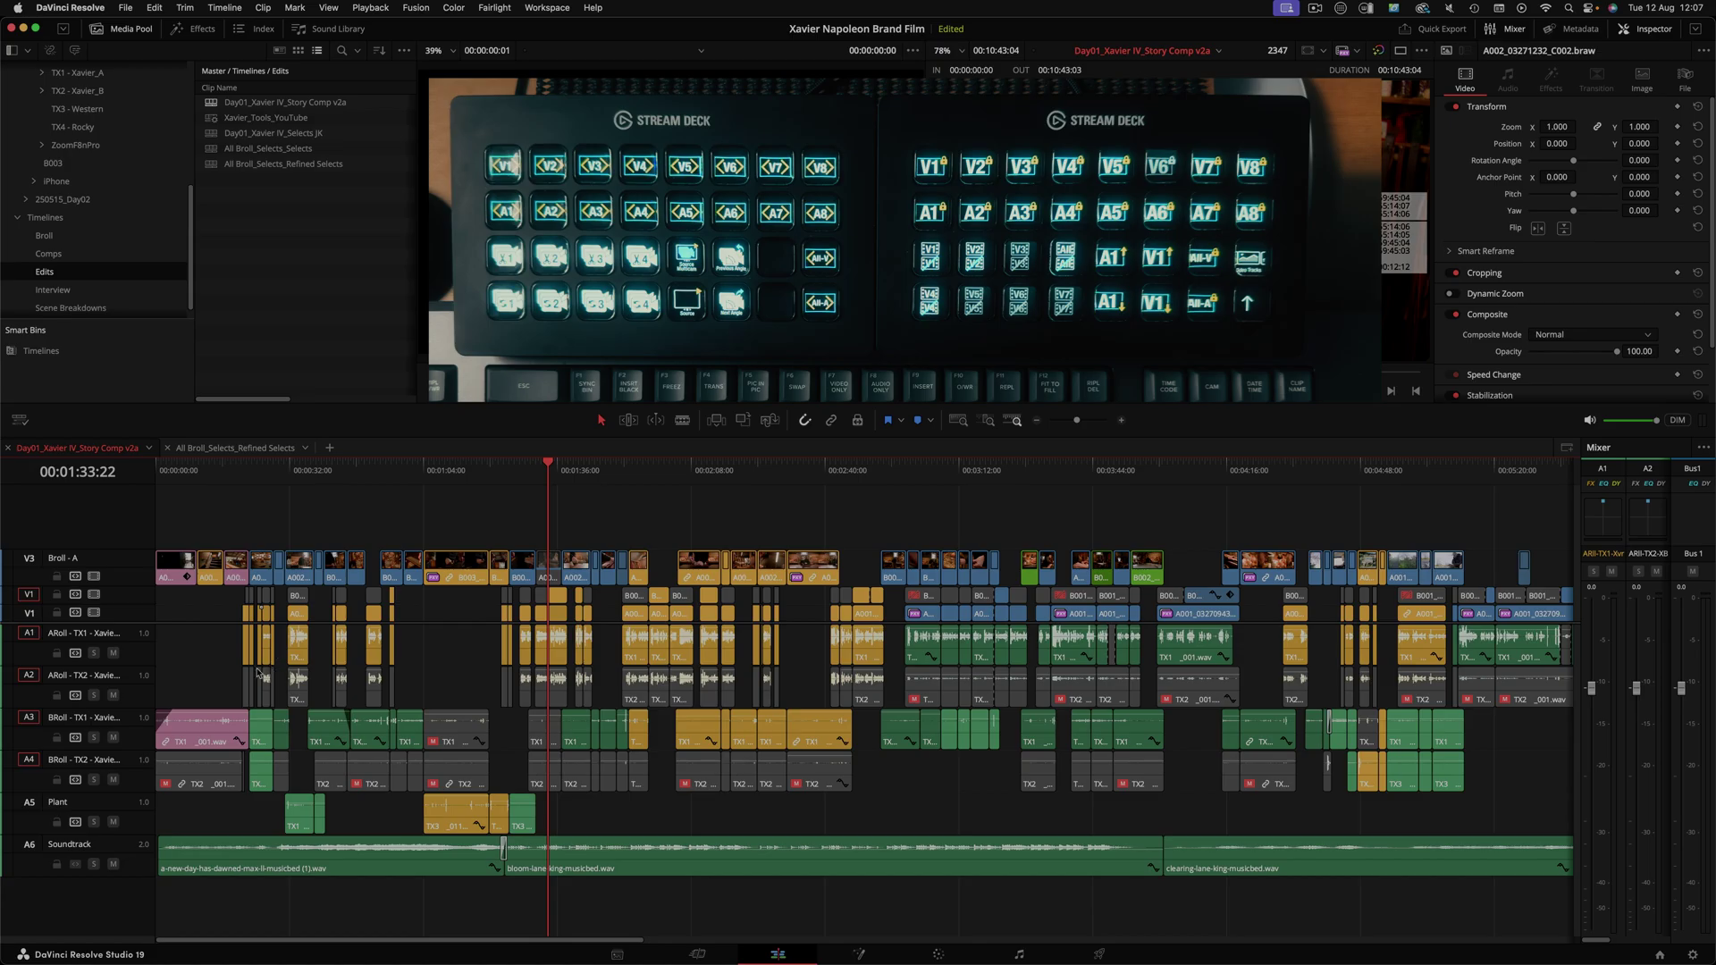
click(289, 472)
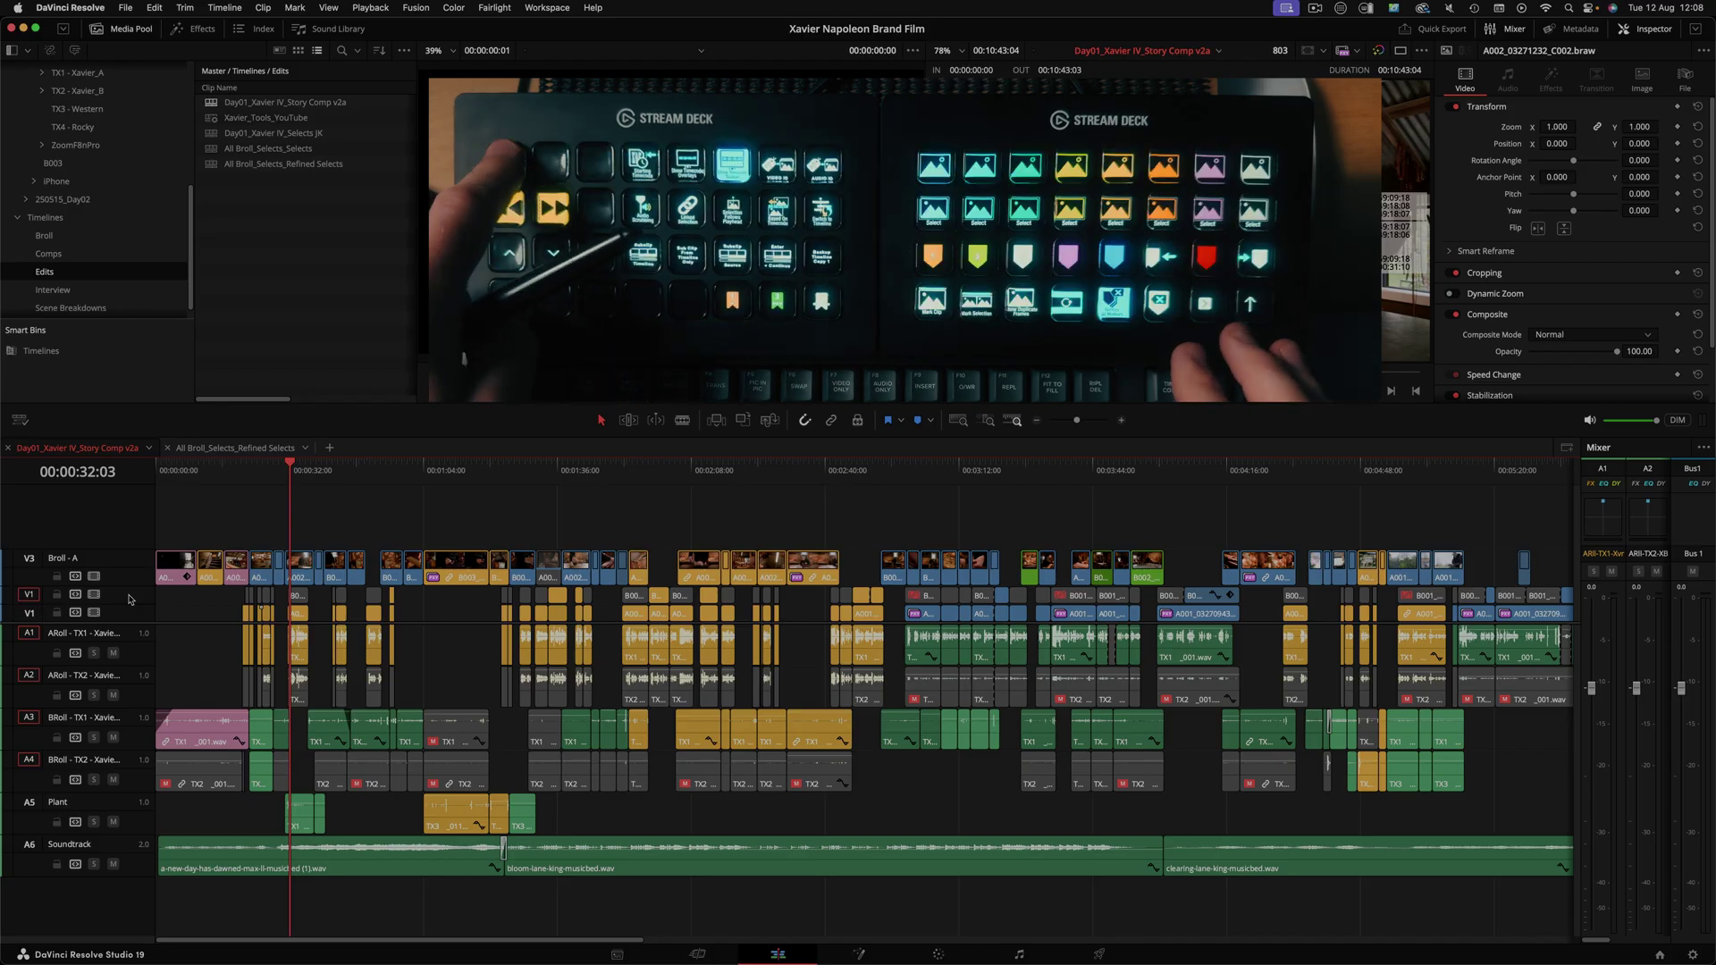
key(super+Tab)
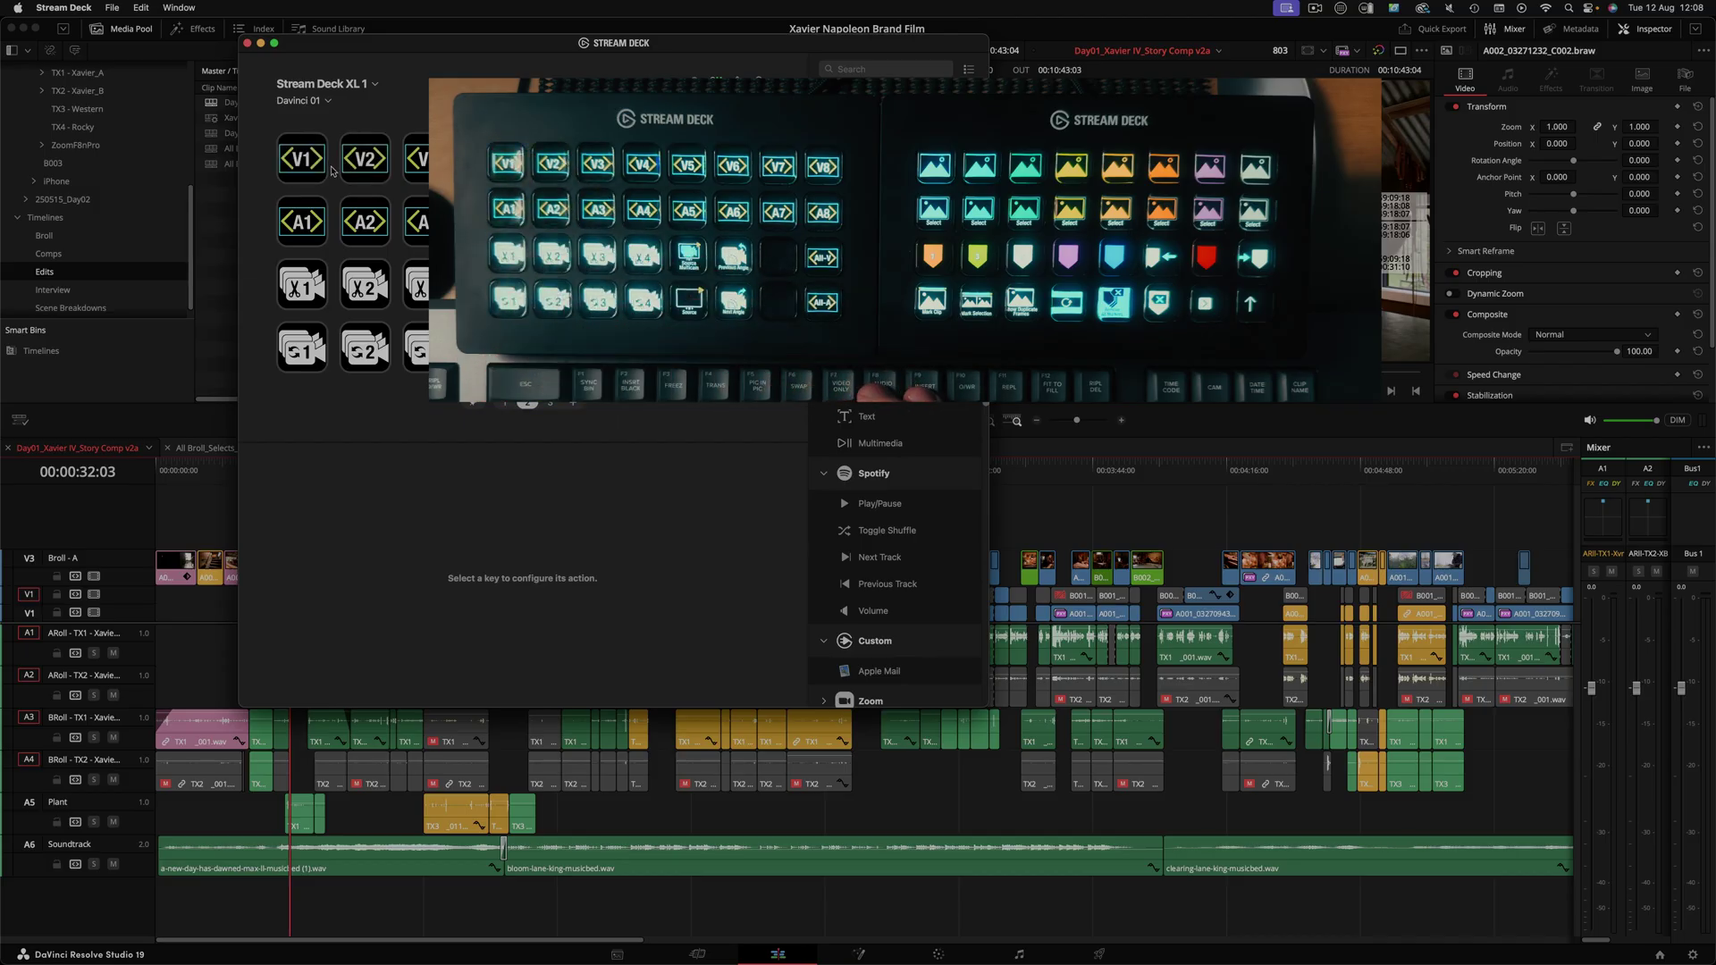
click(179, 531)
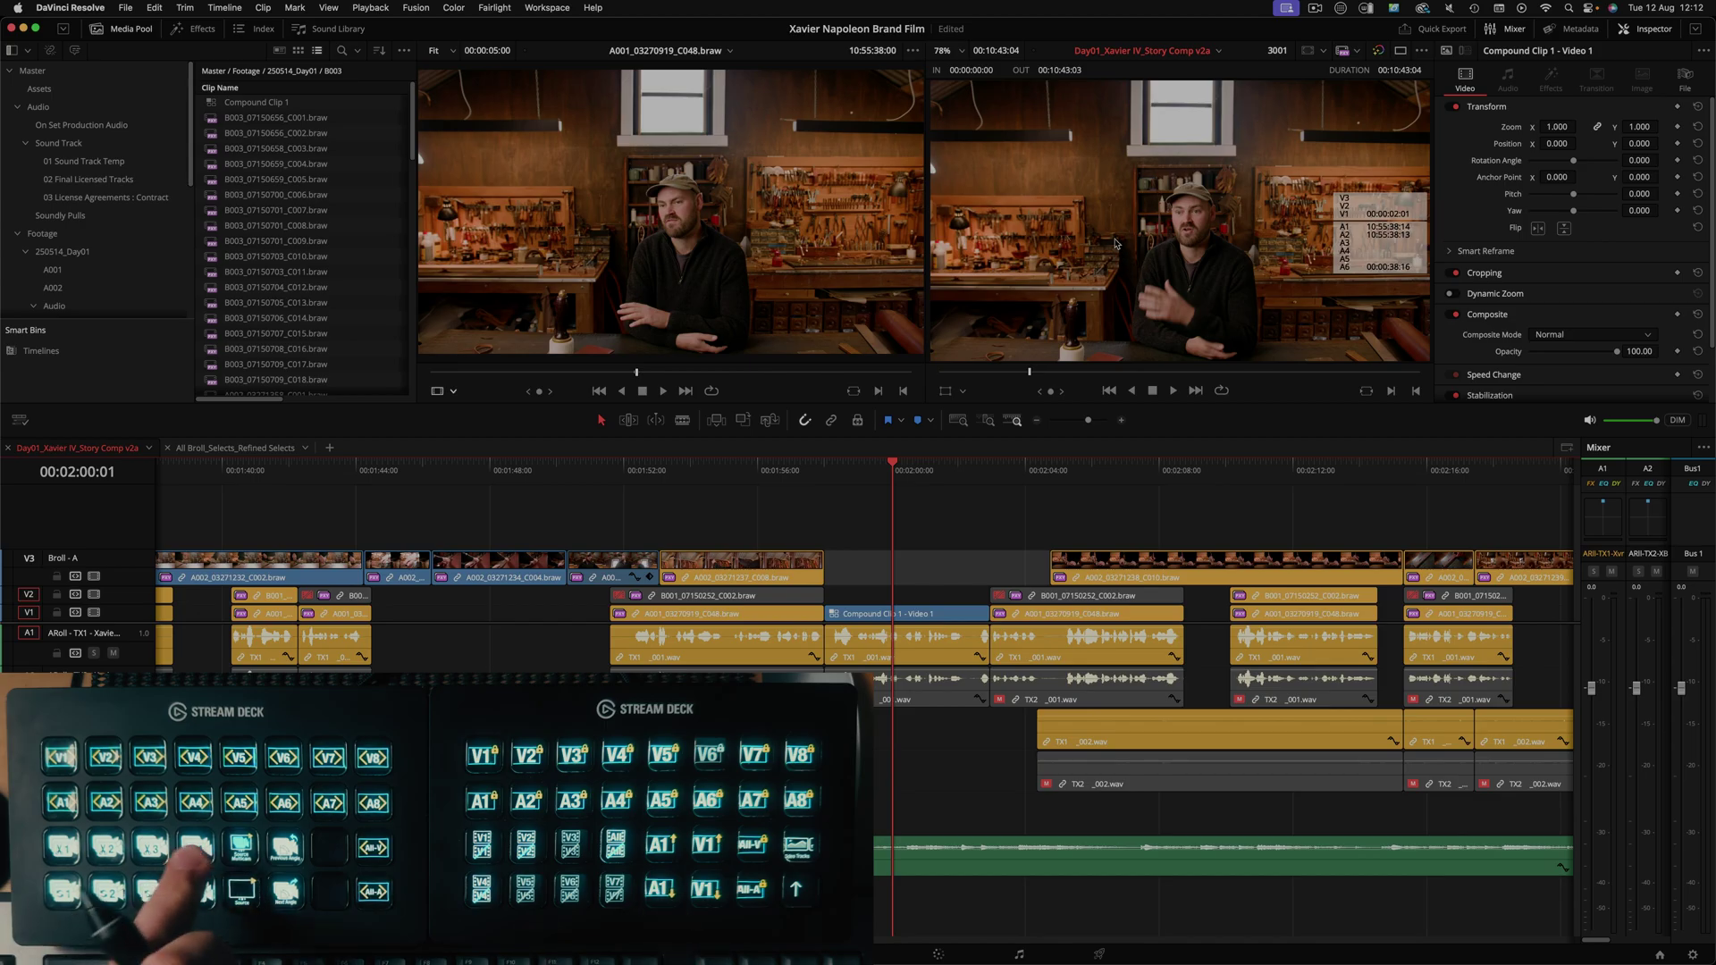
Step: Show the compound clip at 00:02:00:01 in the multicam viewer and toggle its angle between Video 1 and Video 2
key(shift+m)
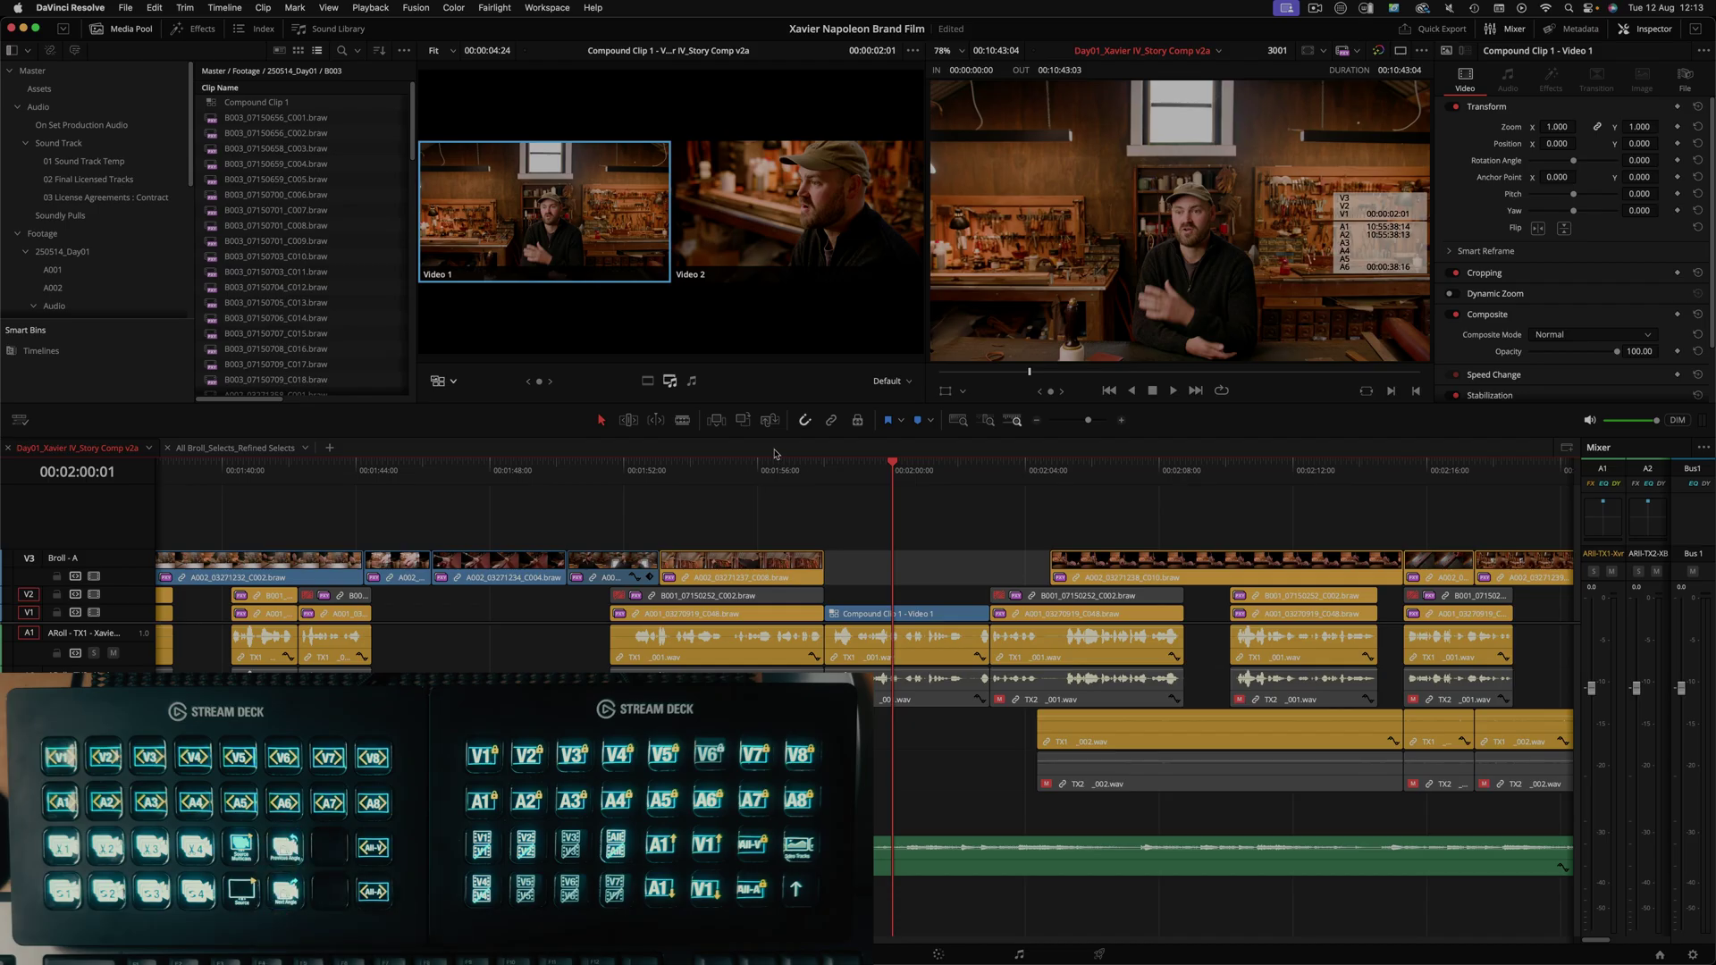
key(super+shift+Right)
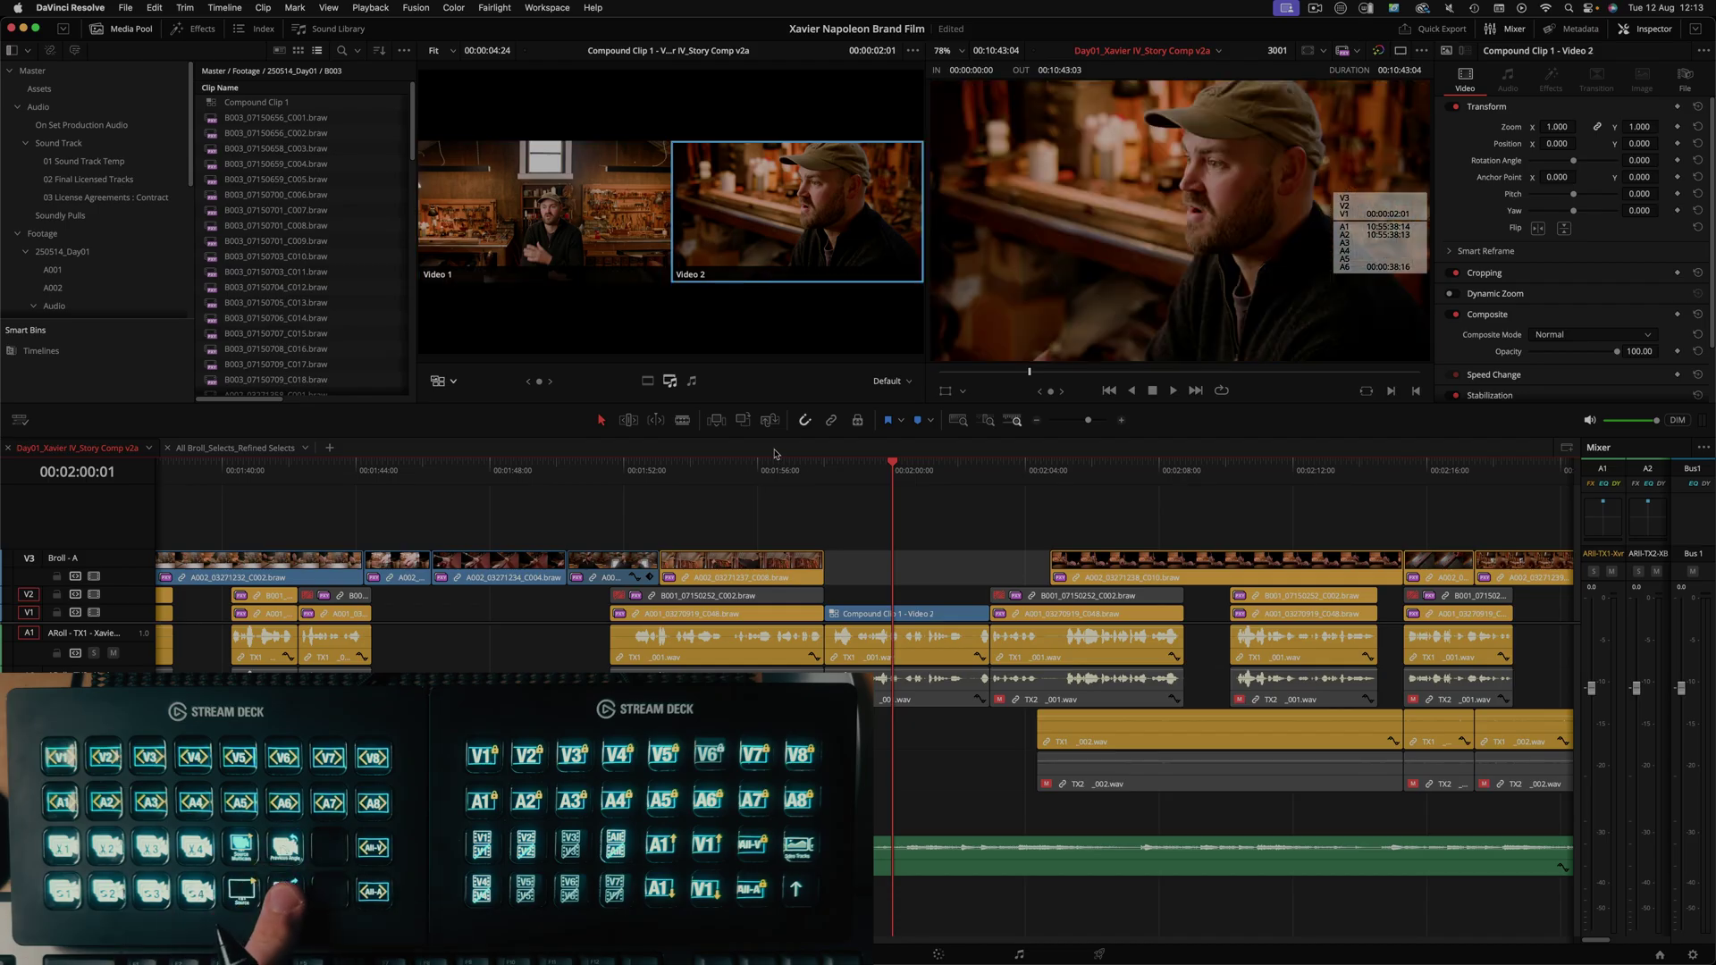
key(super+shift+Left)
key(super+shift+Right)
key(super+shift+Left)
key(super+shift+Right)
key(super+shift+Left)
key(super+shift+Right)
key(super+shift+Left)
key(super+shift+Right)
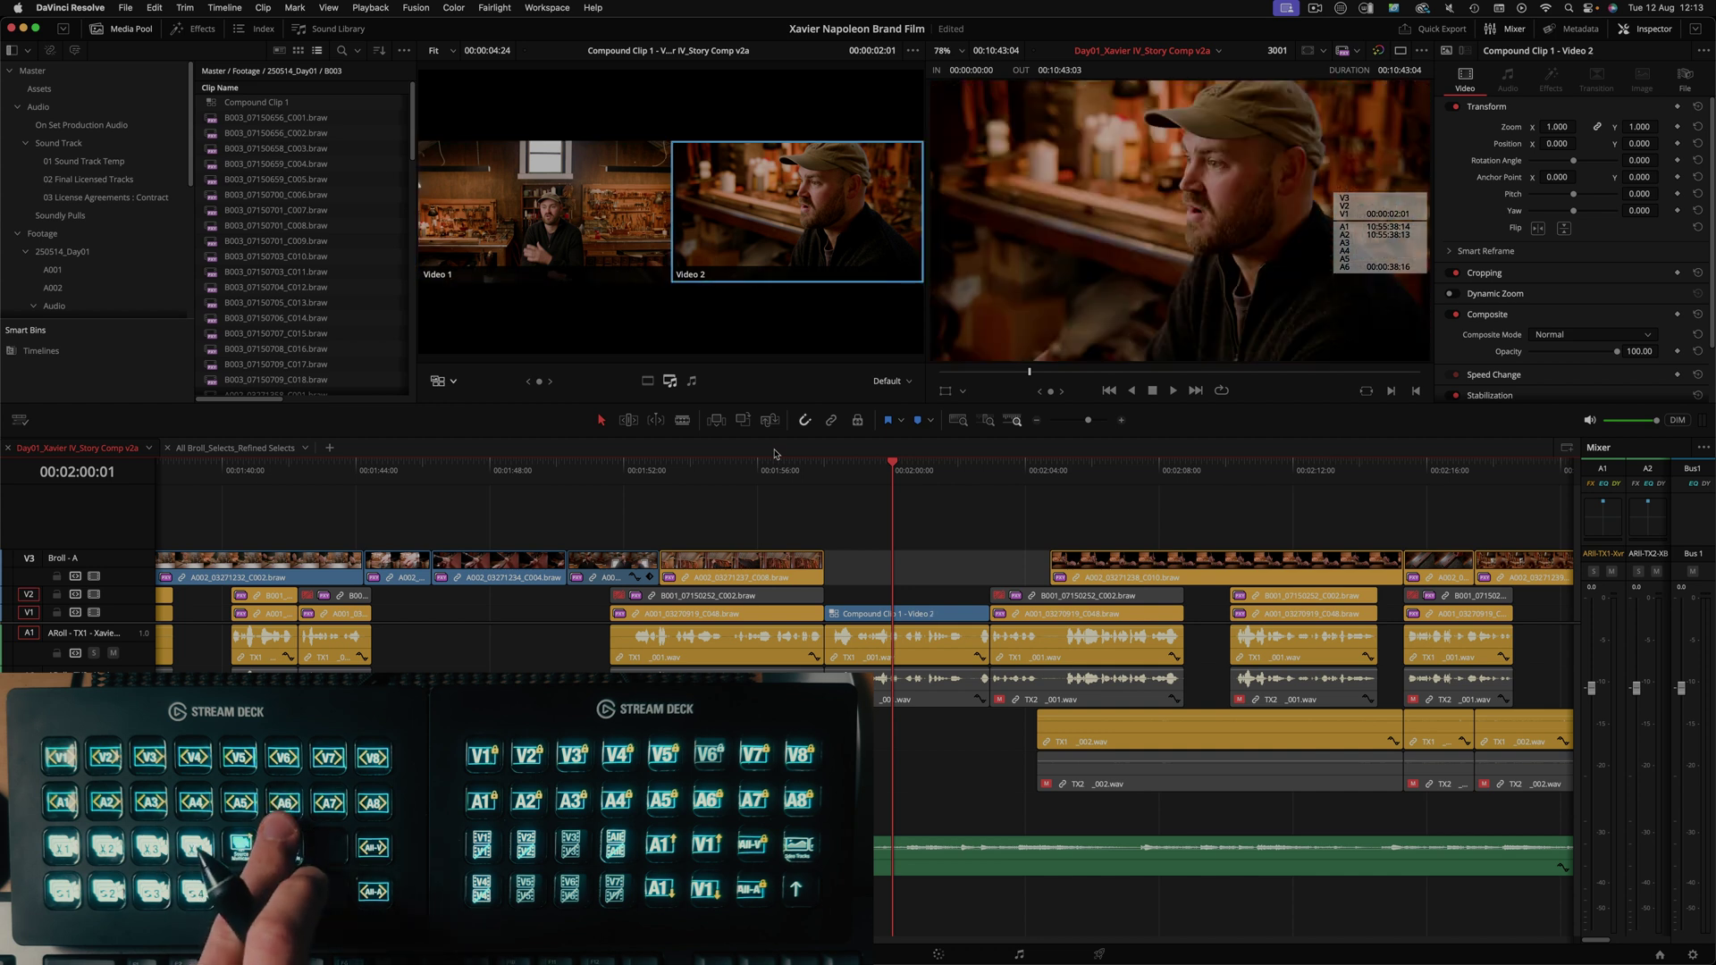
key(super+shift+Left)
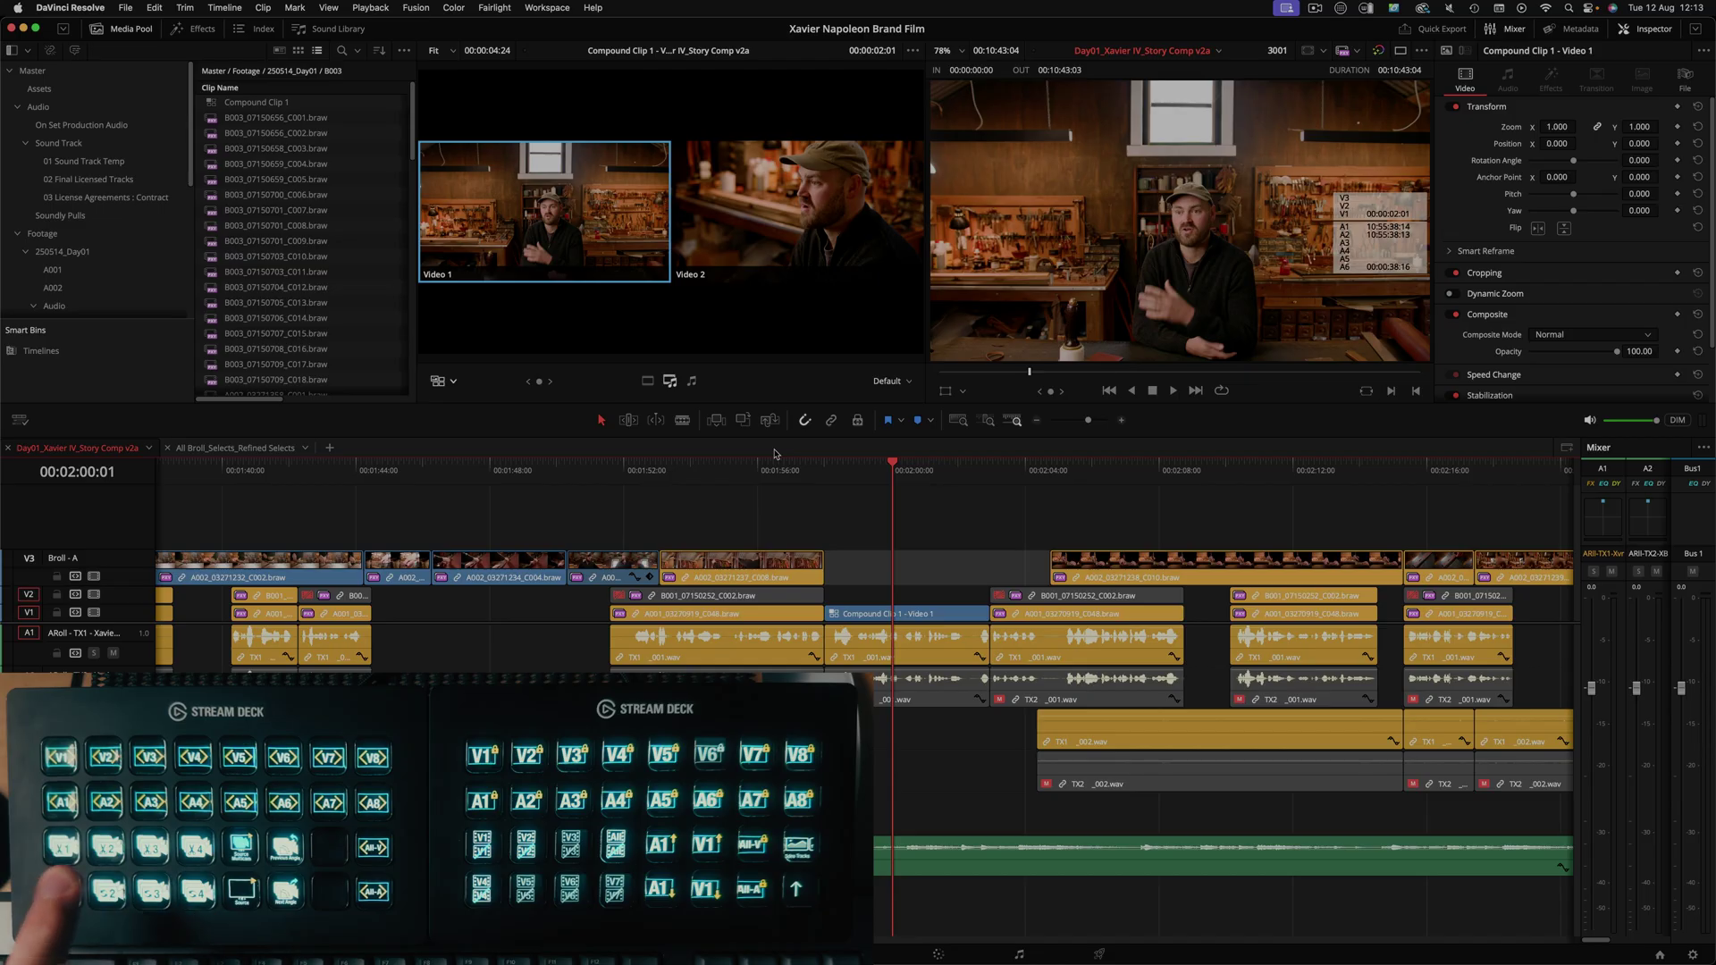
key(super+shift+Right)
key(super+shift+Left)
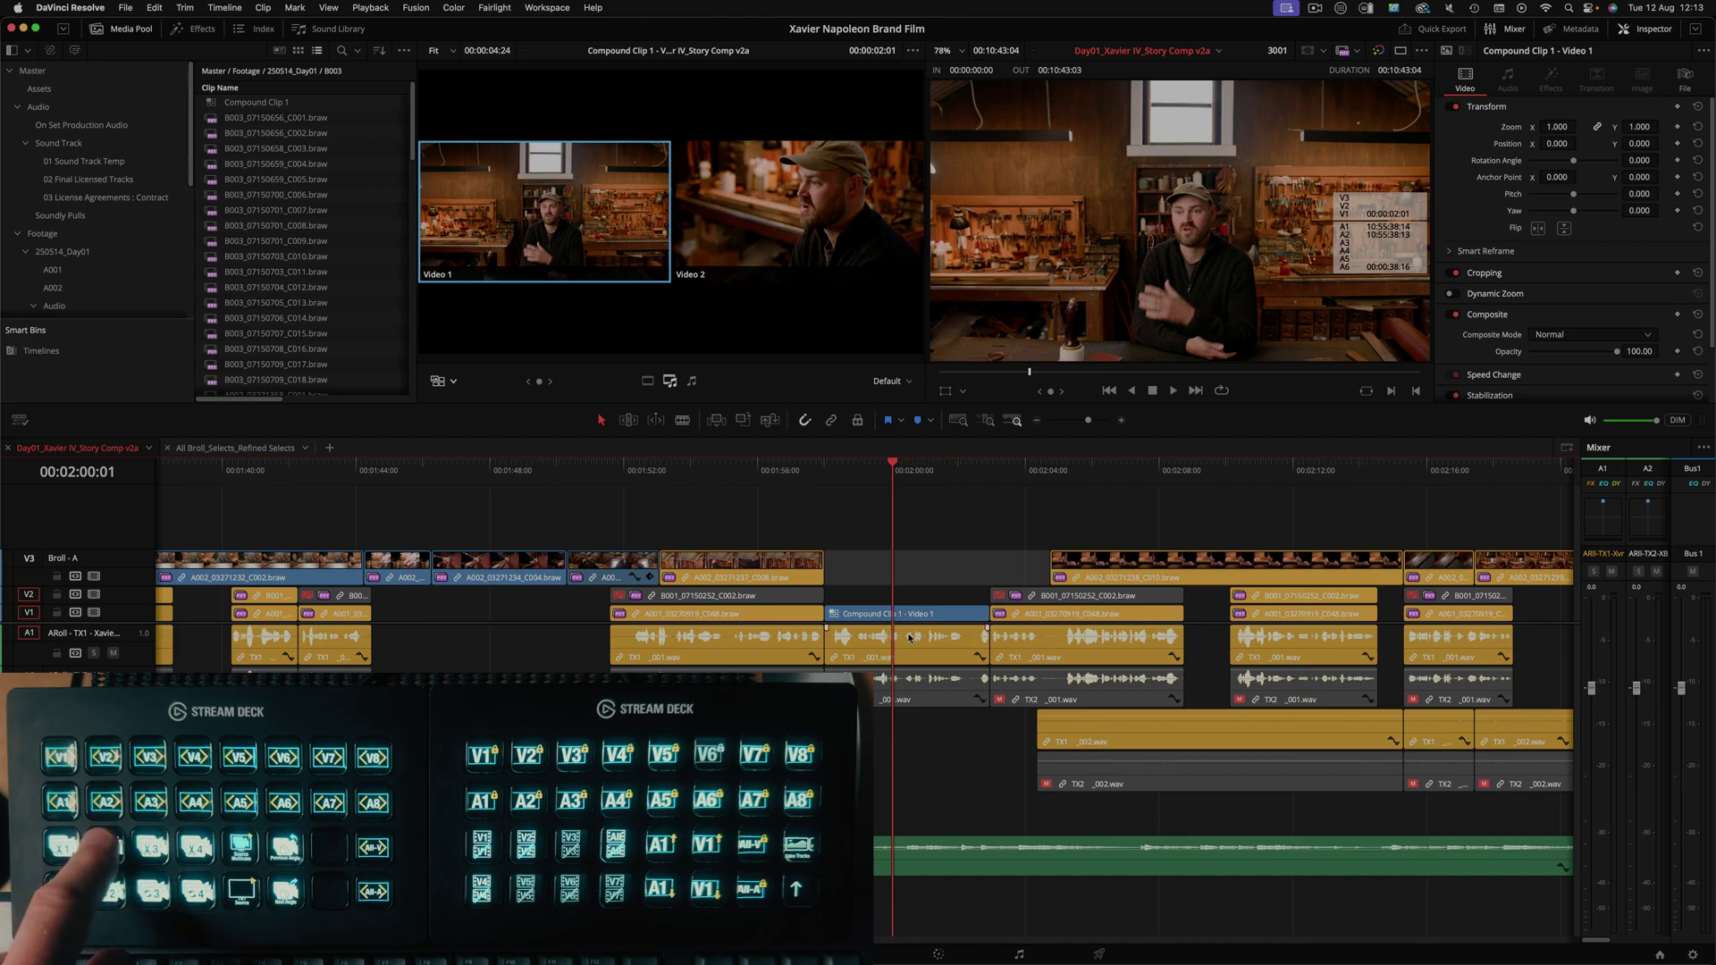
Step: Cut the compound clip at 00:02:00:01 and switch the segment following the cut to angle Video 2
key(alt+2)
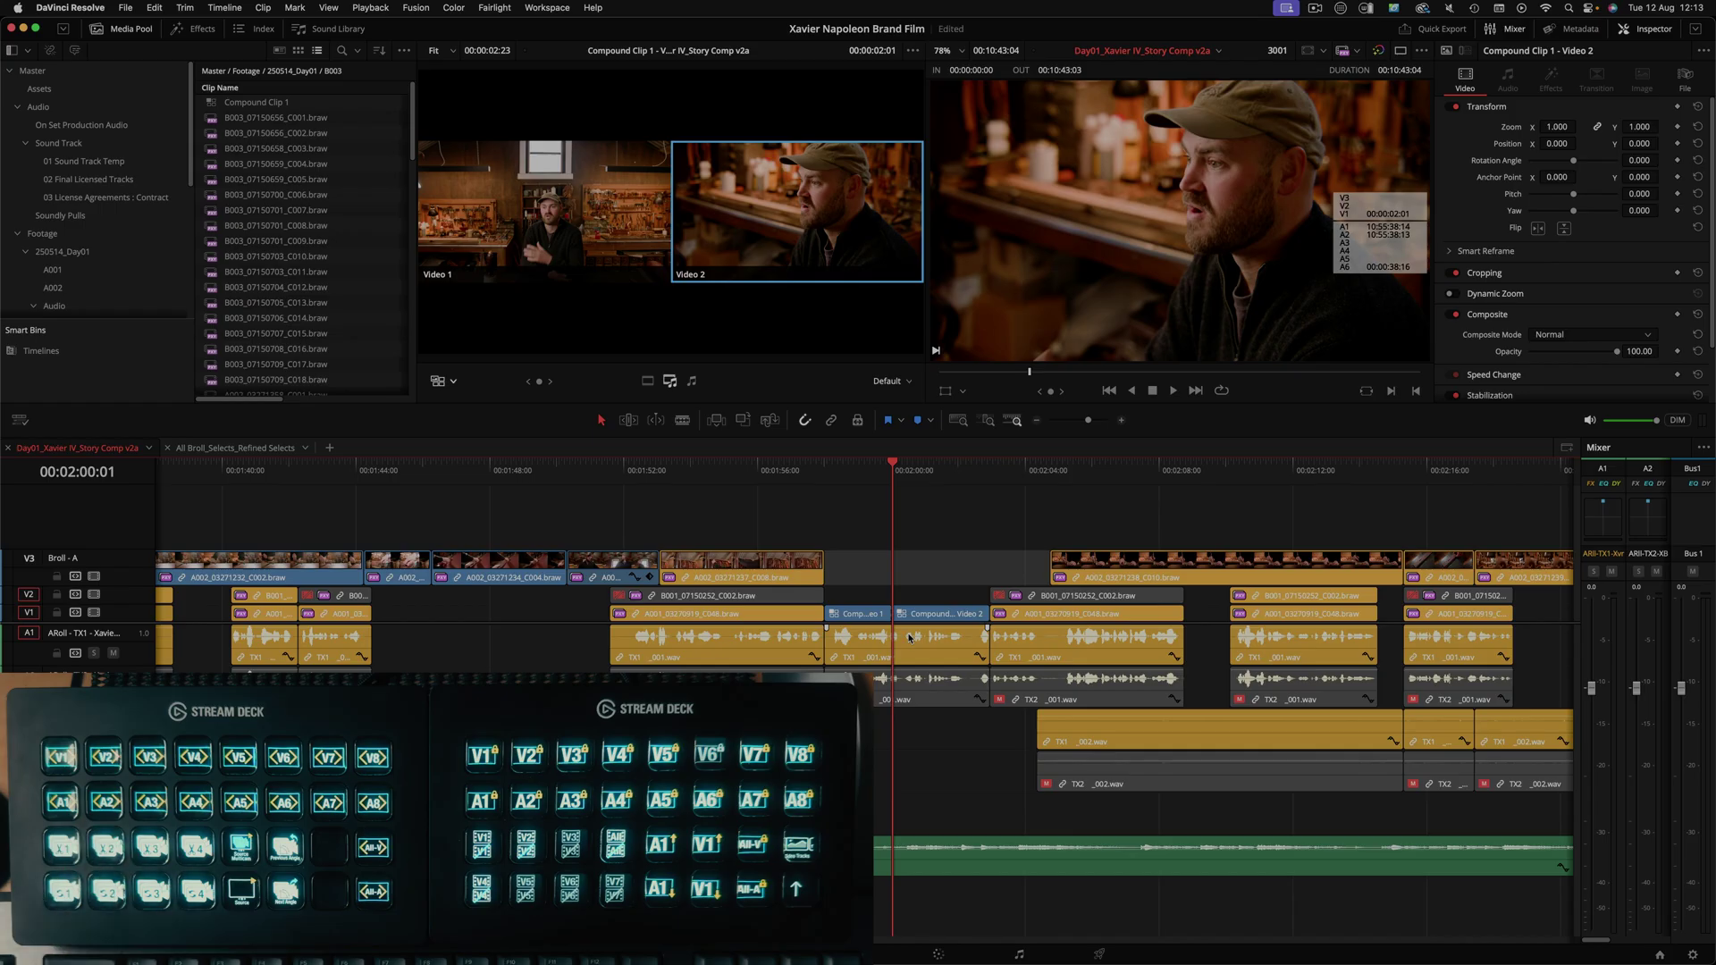
key(super+equal)
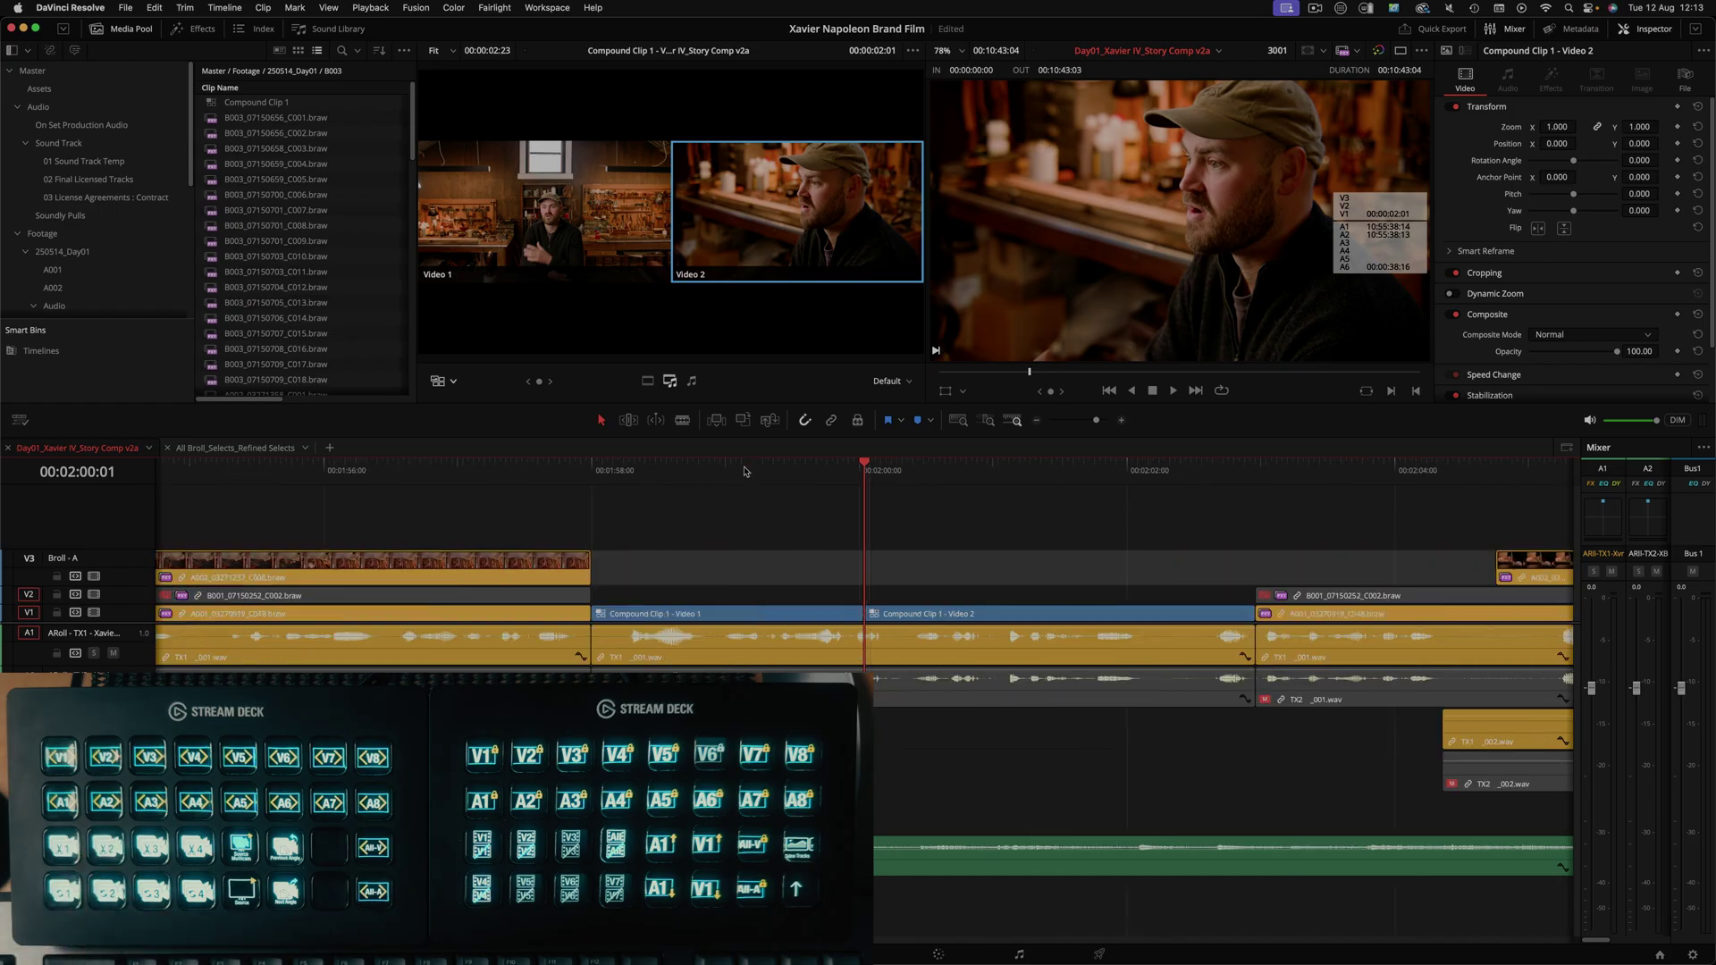
drag(752, 471, 912, 577)
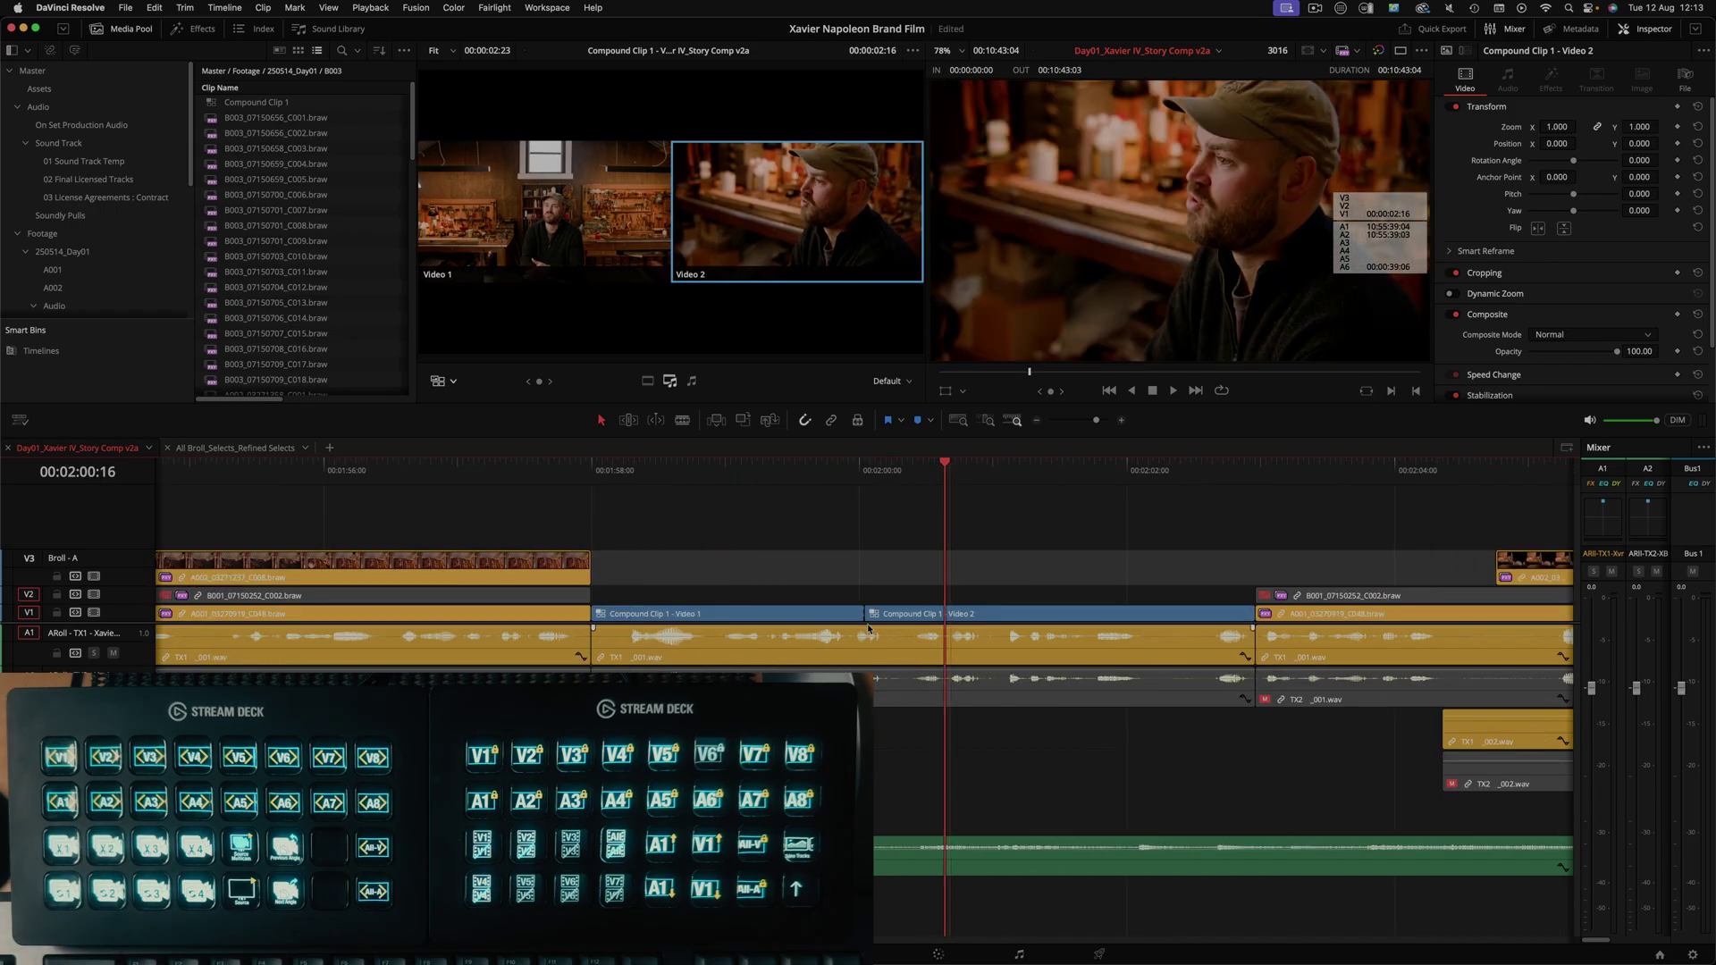
Step: Switch the first compound clip segment to angle Video 2 and the second segment to angle Video 1
drag(903, 470, 672, 595)
key(alt+2)
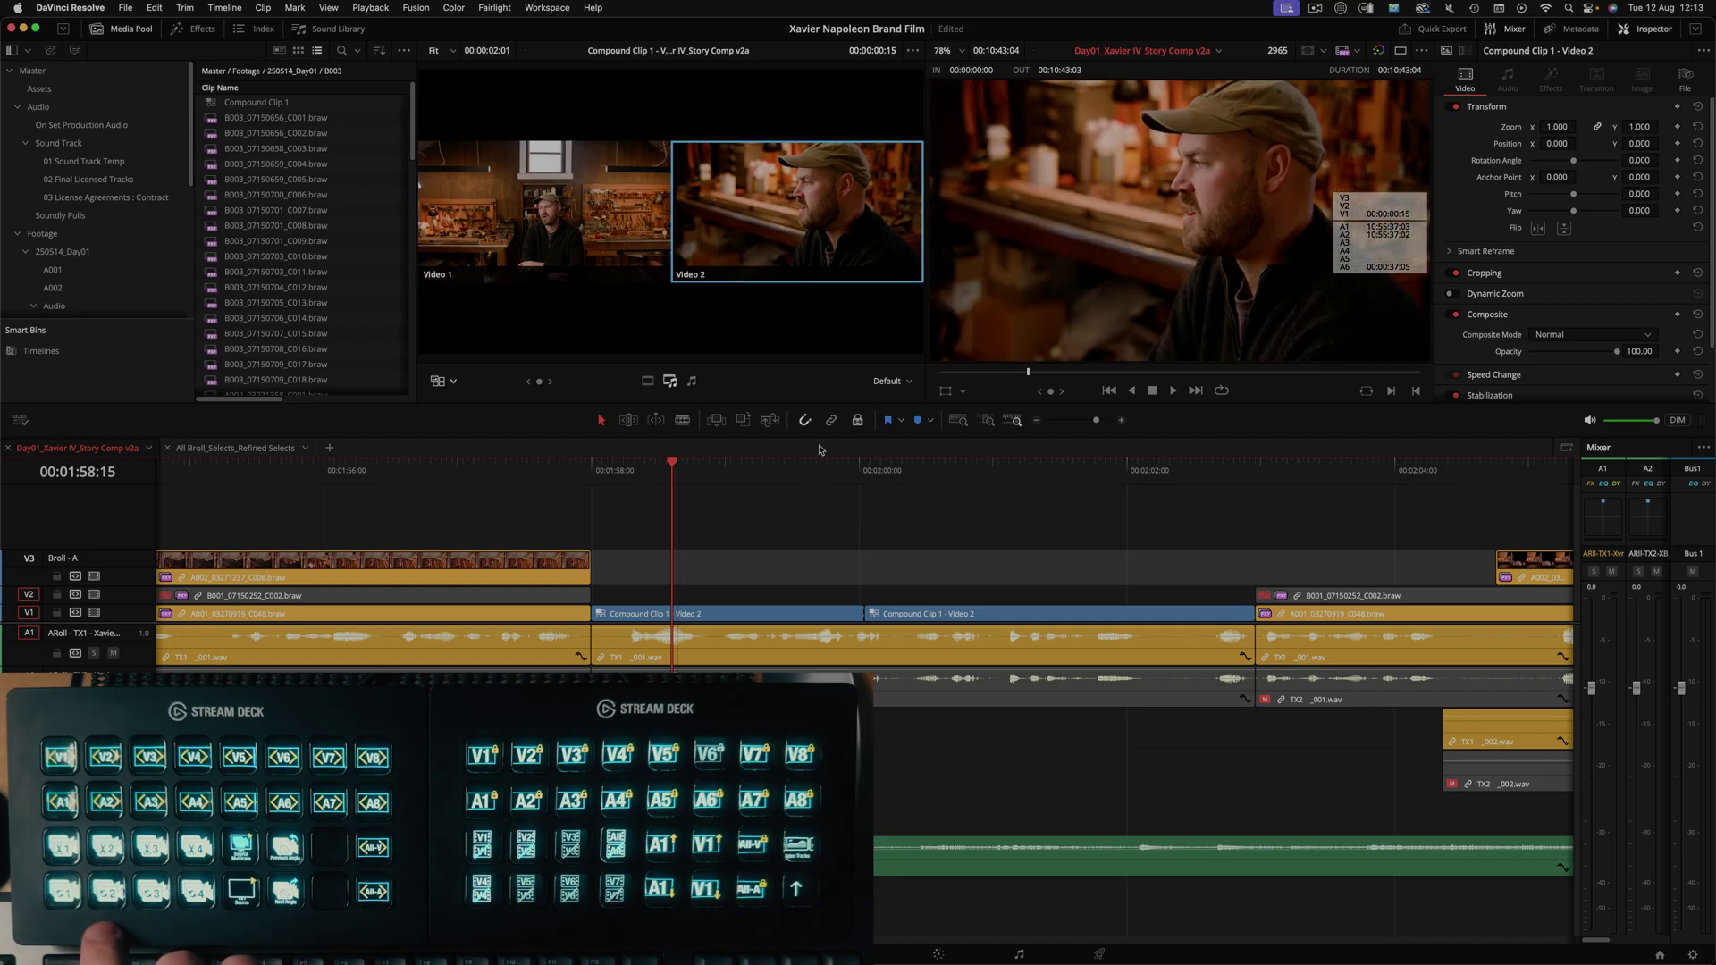
drag(897, 473, 817, 489)
key(alt+1)
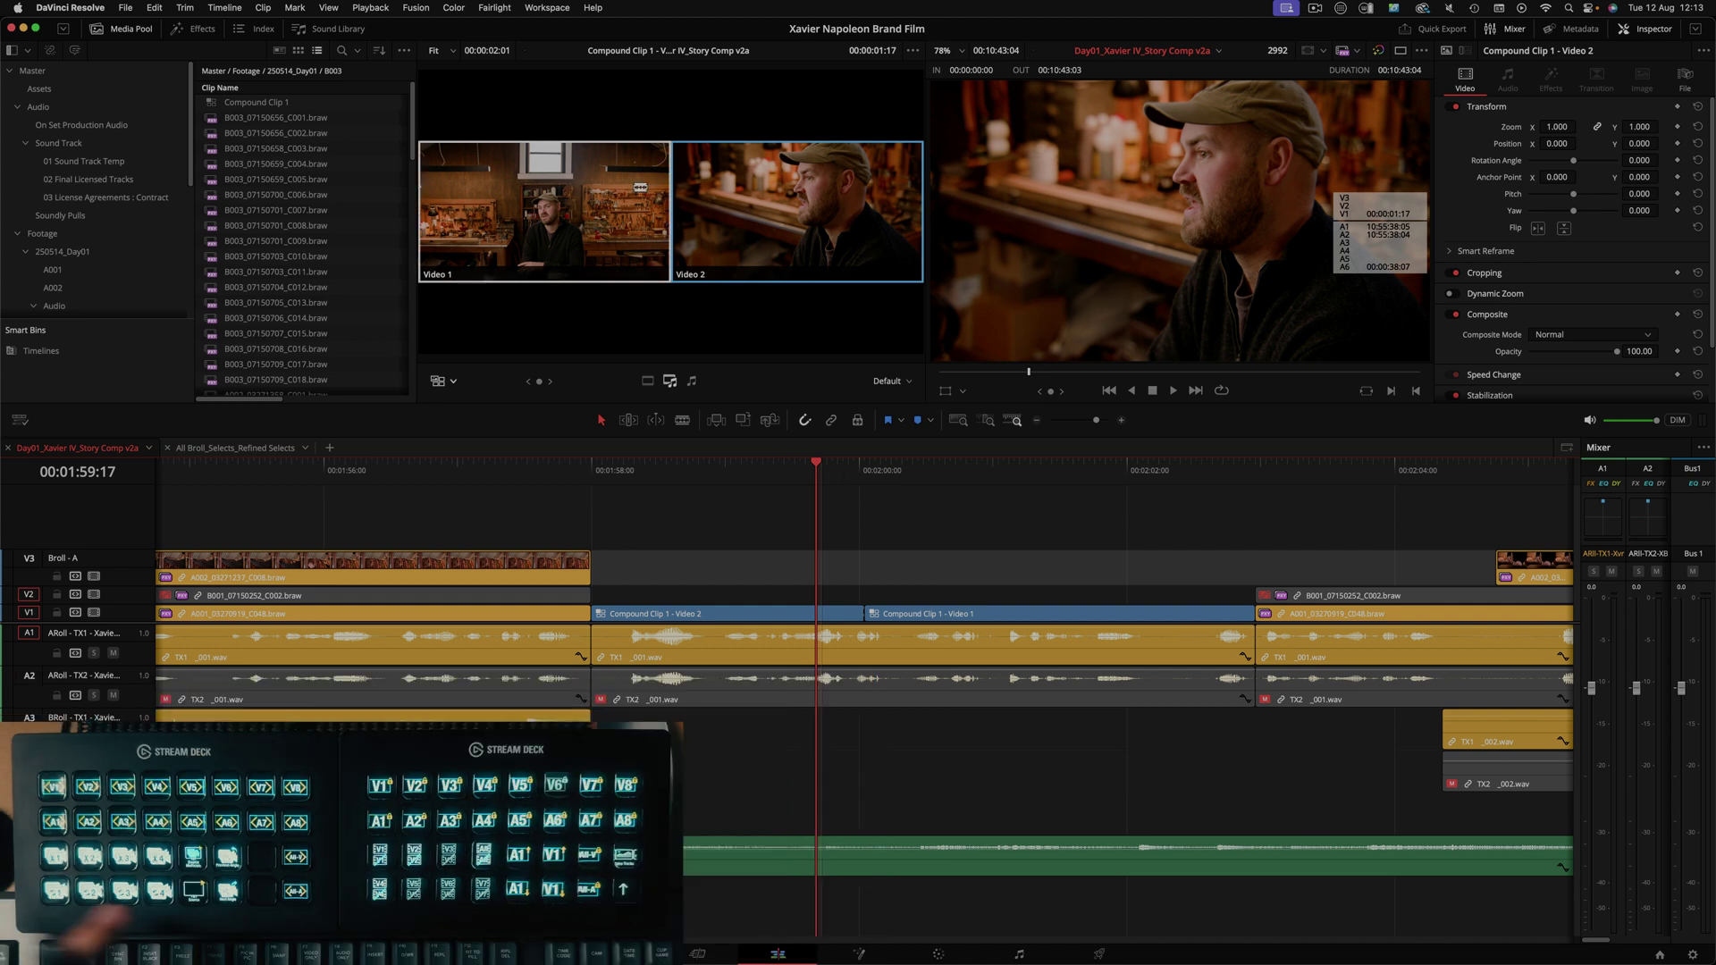
Step: Reopen the multicam viewer with the playhead at 00:02:01:00 and toggle the second compound segment between angles Video 2 and Video 1
key(f)
key(q)
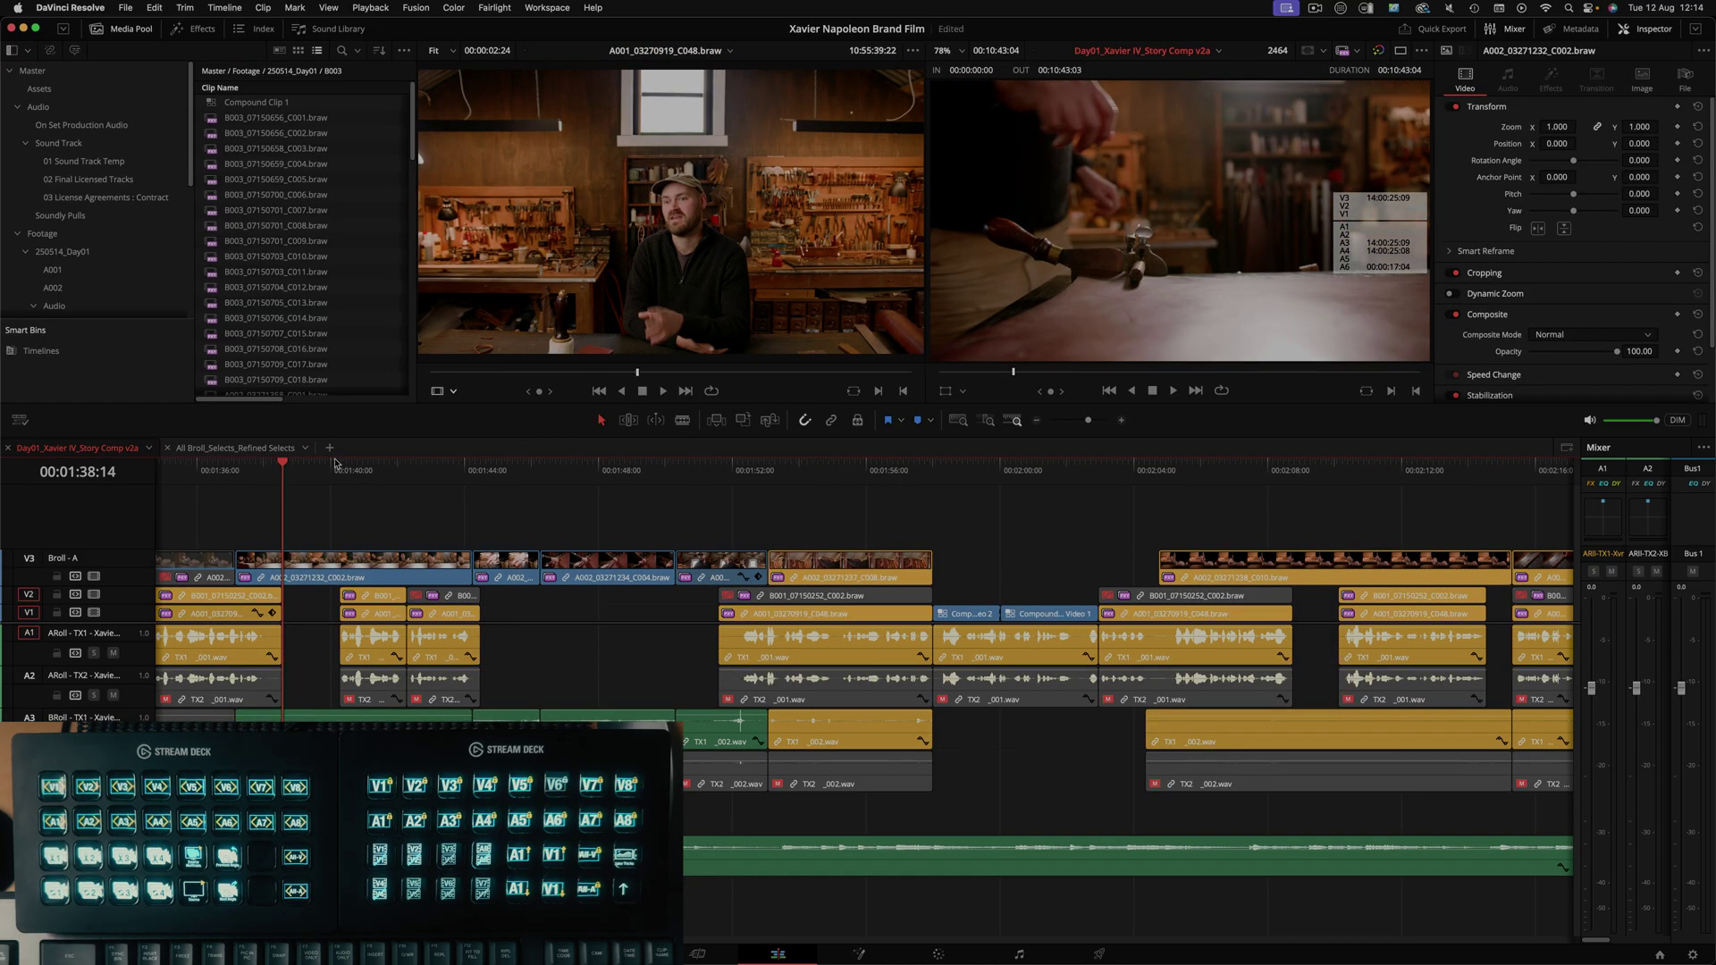
drag(335, 463, 1033, 510)
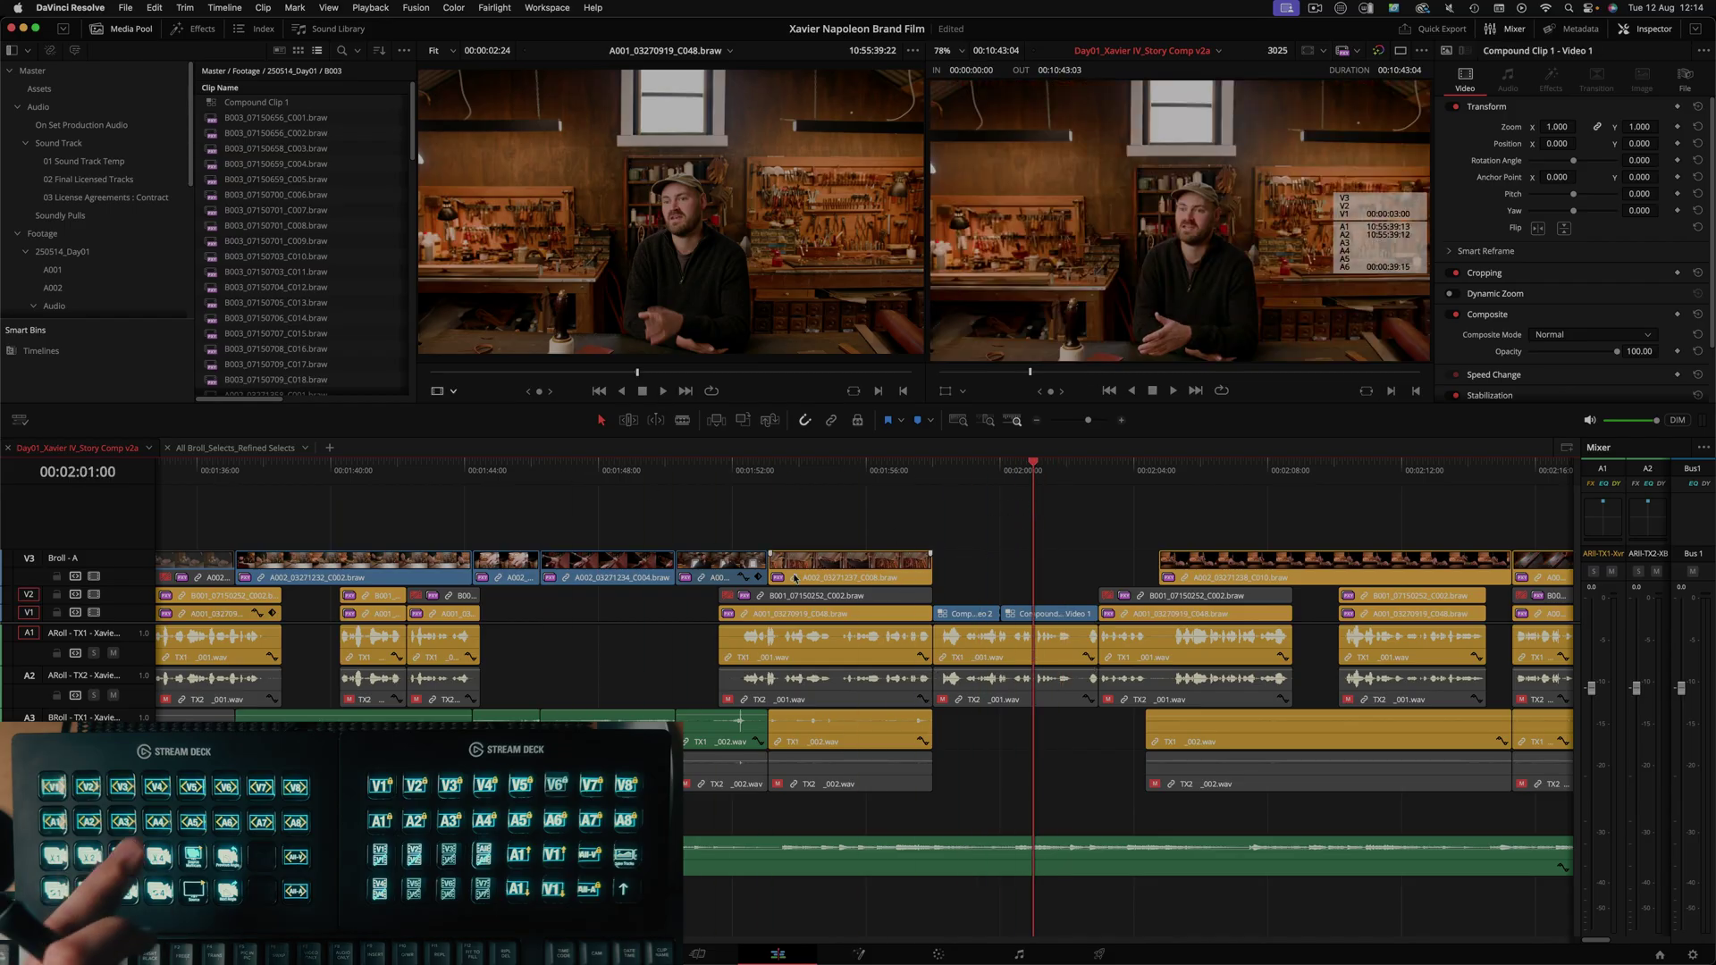
key(f)
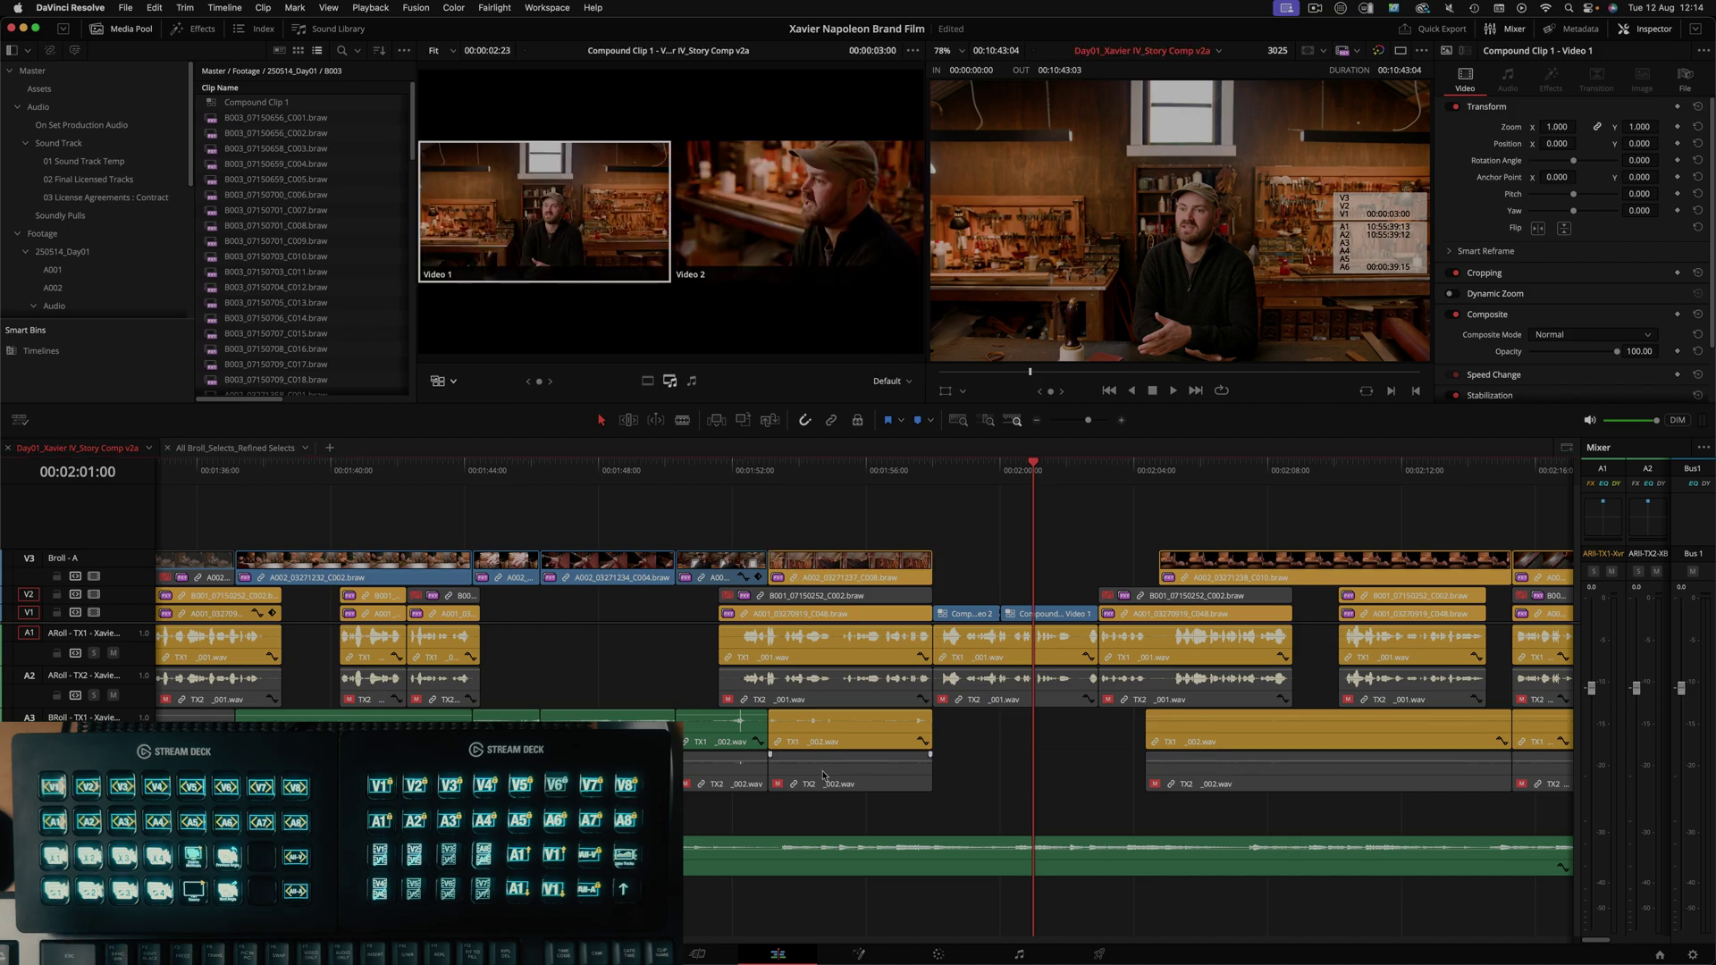
key(alt+2)
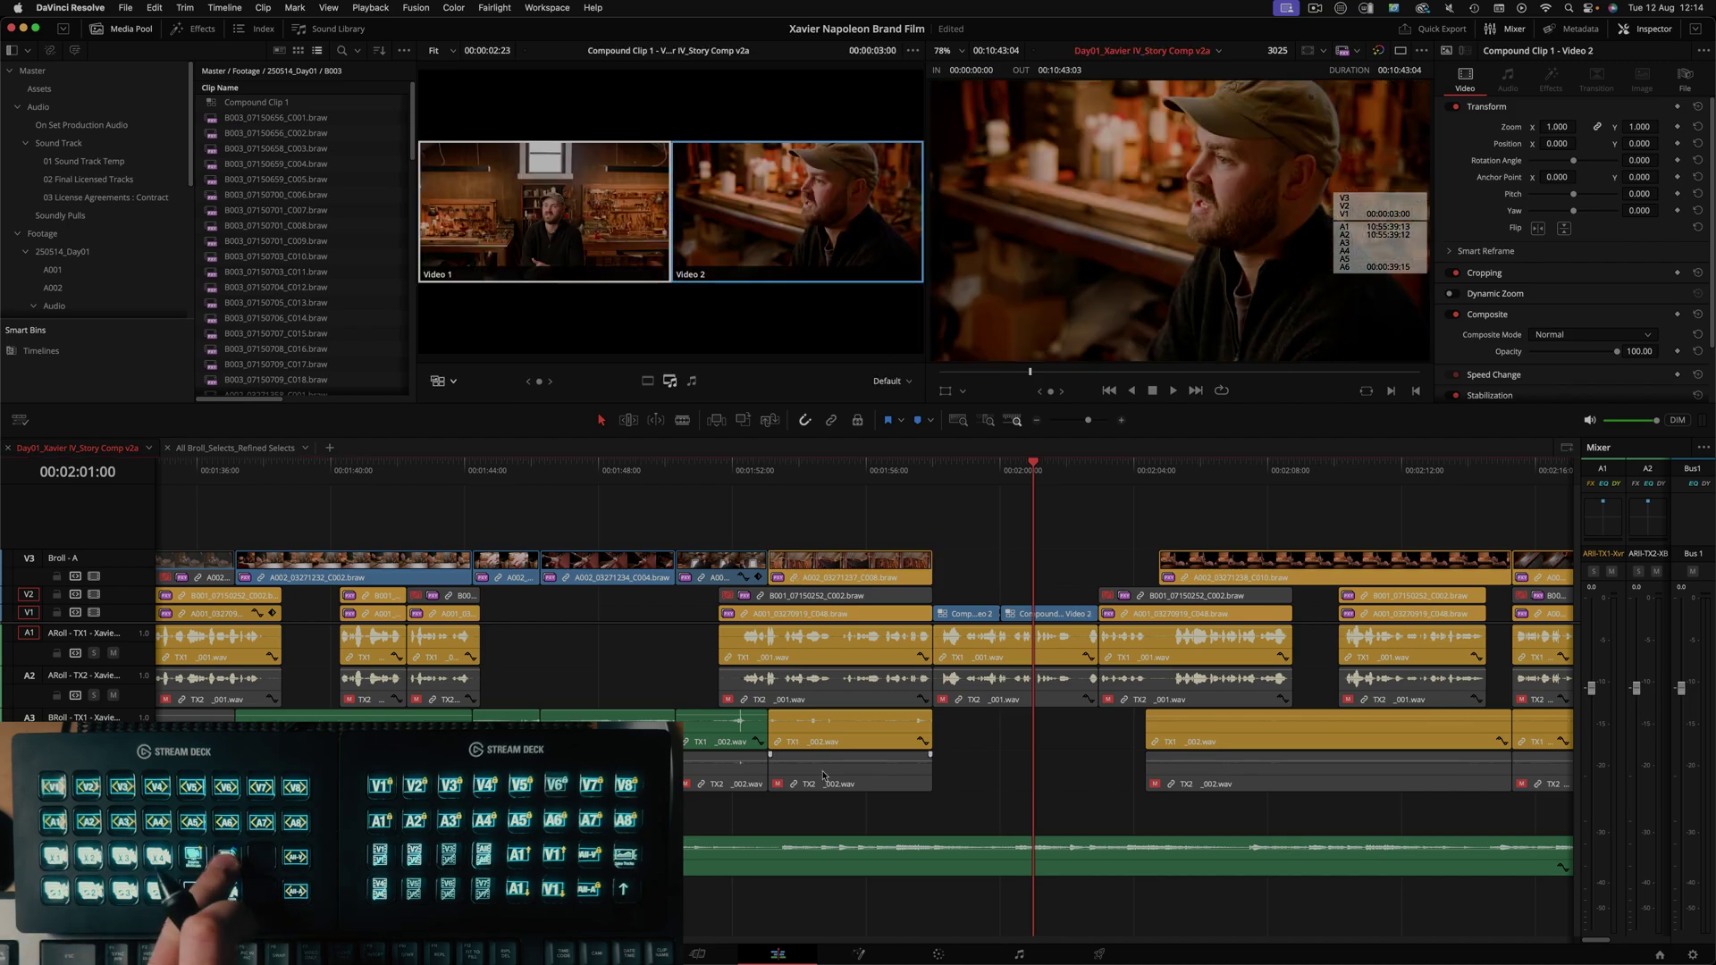
key(alt+1)
key(alt+2)
key(alt+1)
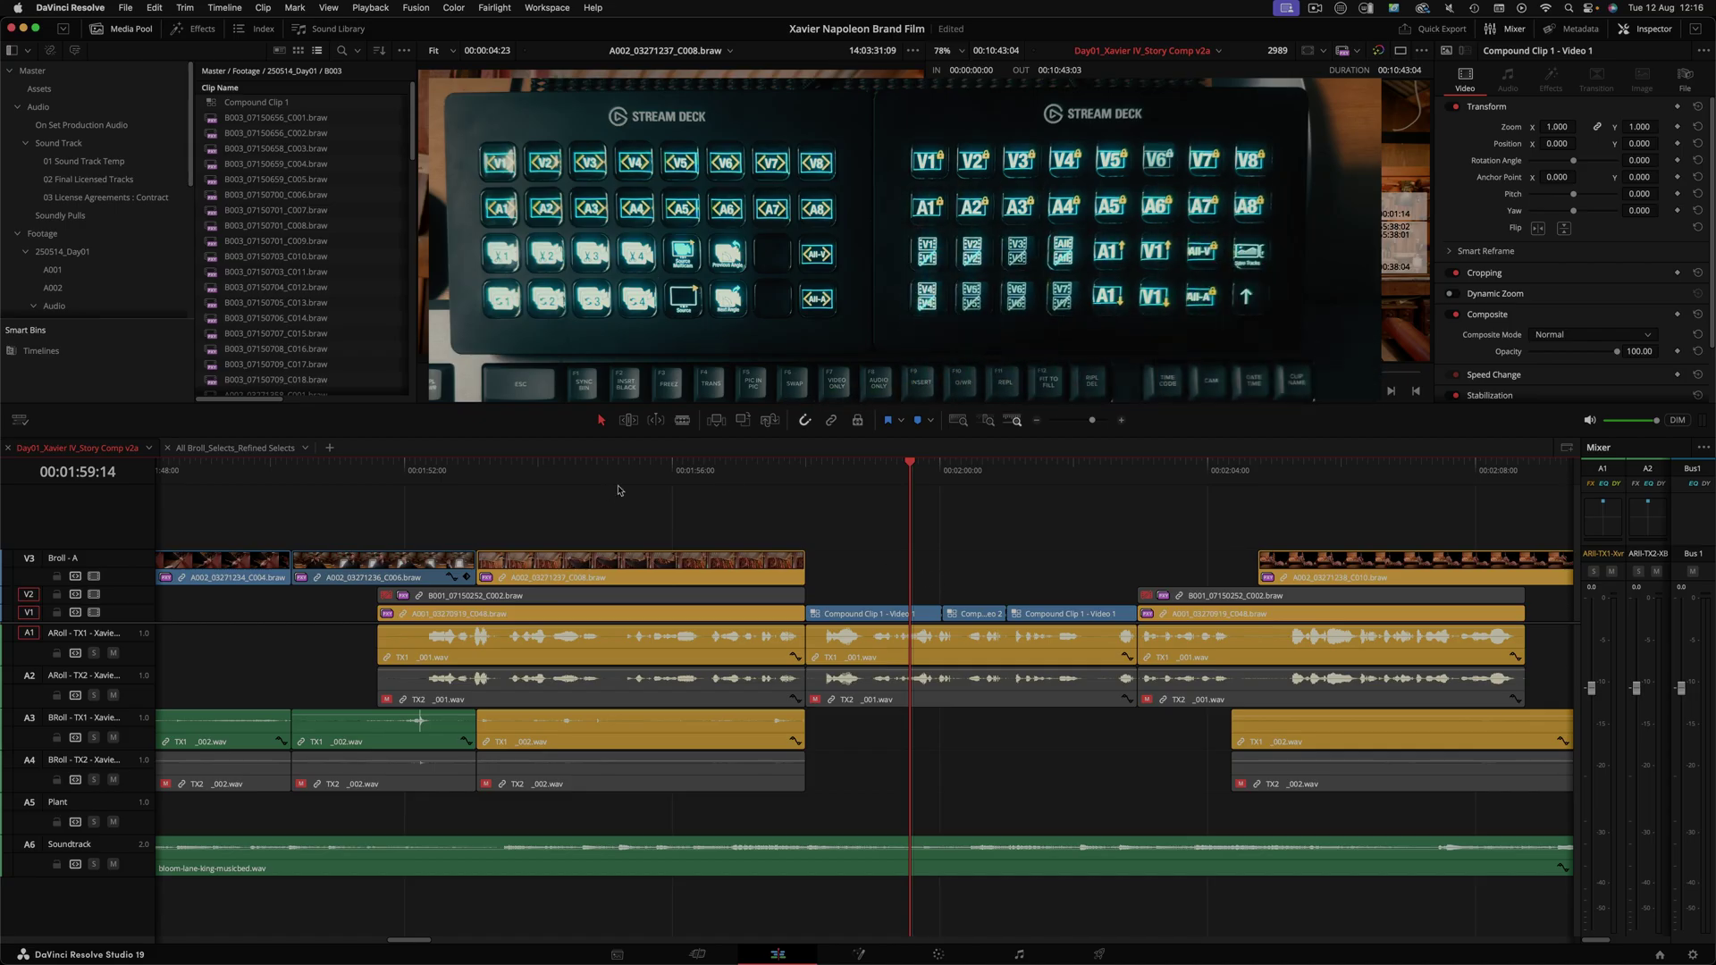
Step: Move the playhead to 00:01:52:08, lock all audio tracks and unlock them again
drag(650, 470, 426, 488)
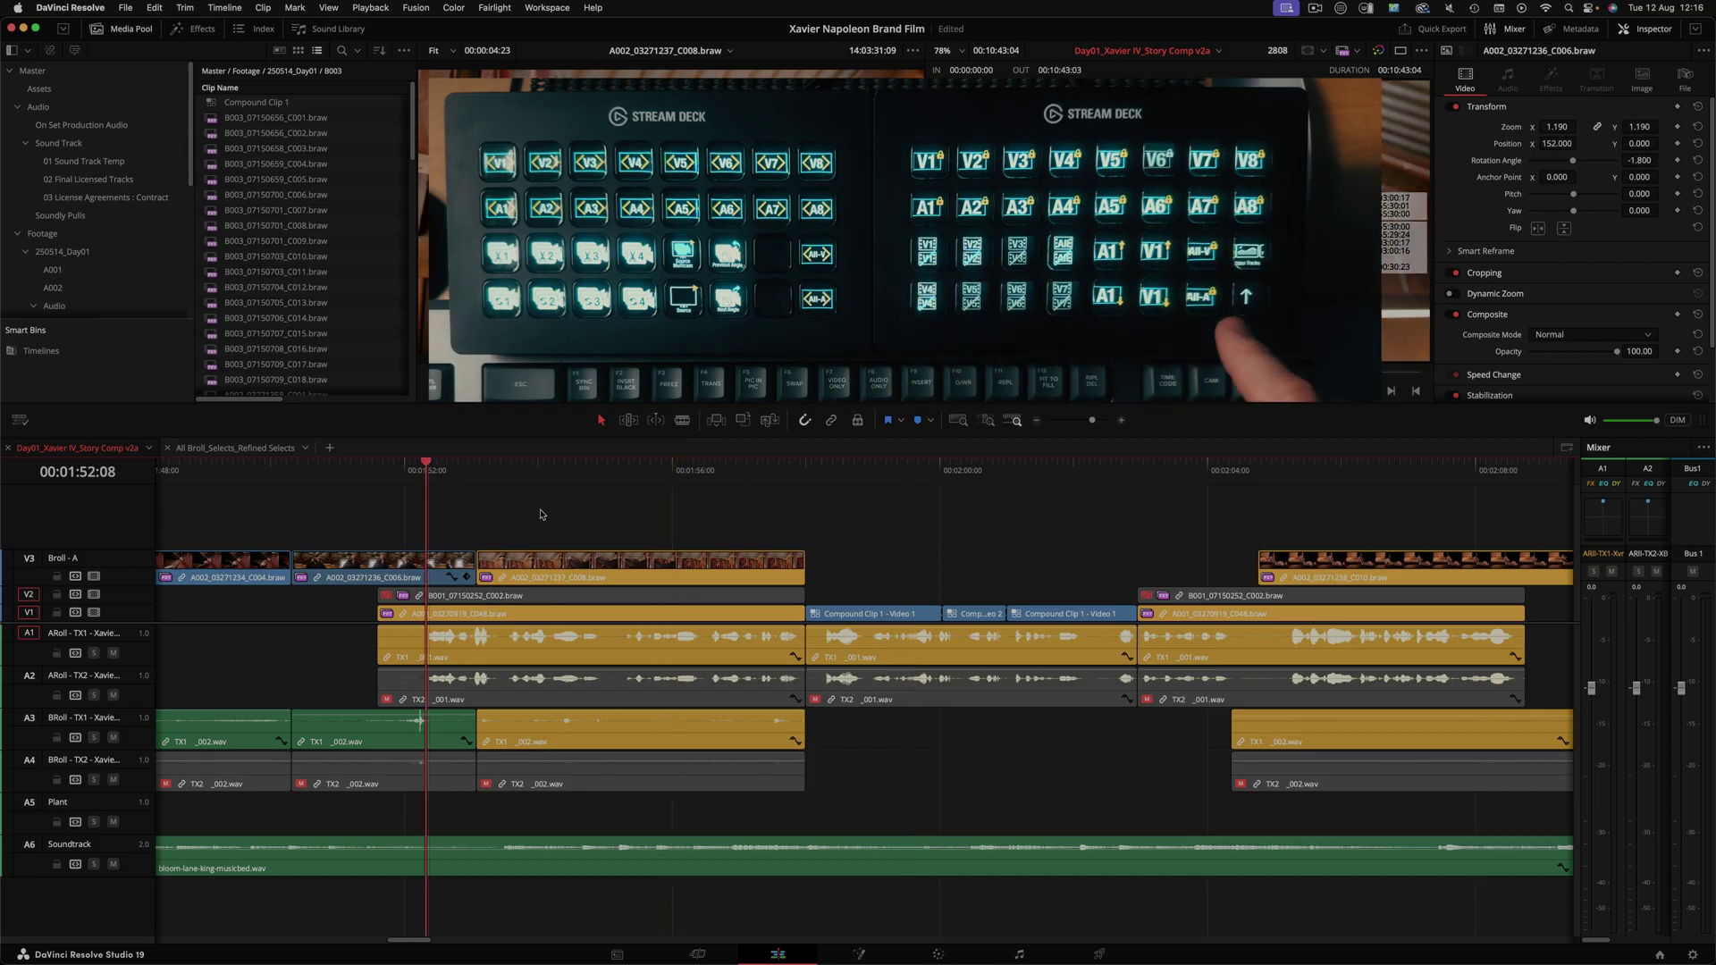
key(alt+shift+F9)
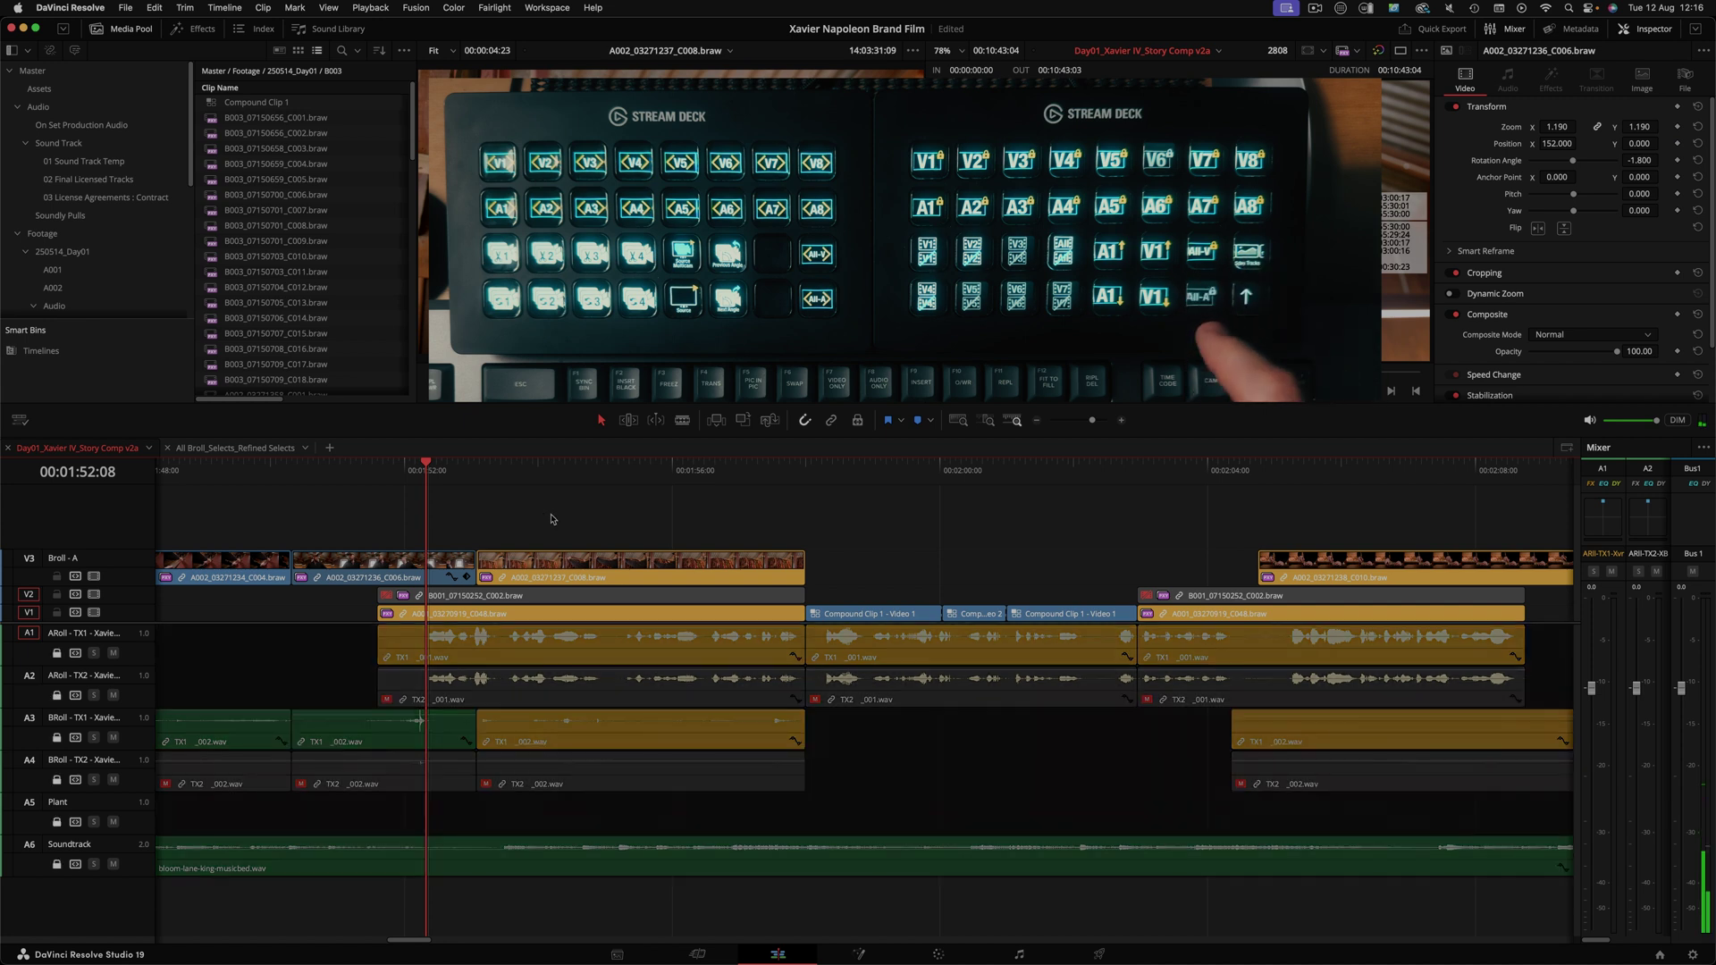
key(alt+shift+F9)
Step: Lock all video tracks and return every track to unlocked
key(alt+shift+9)
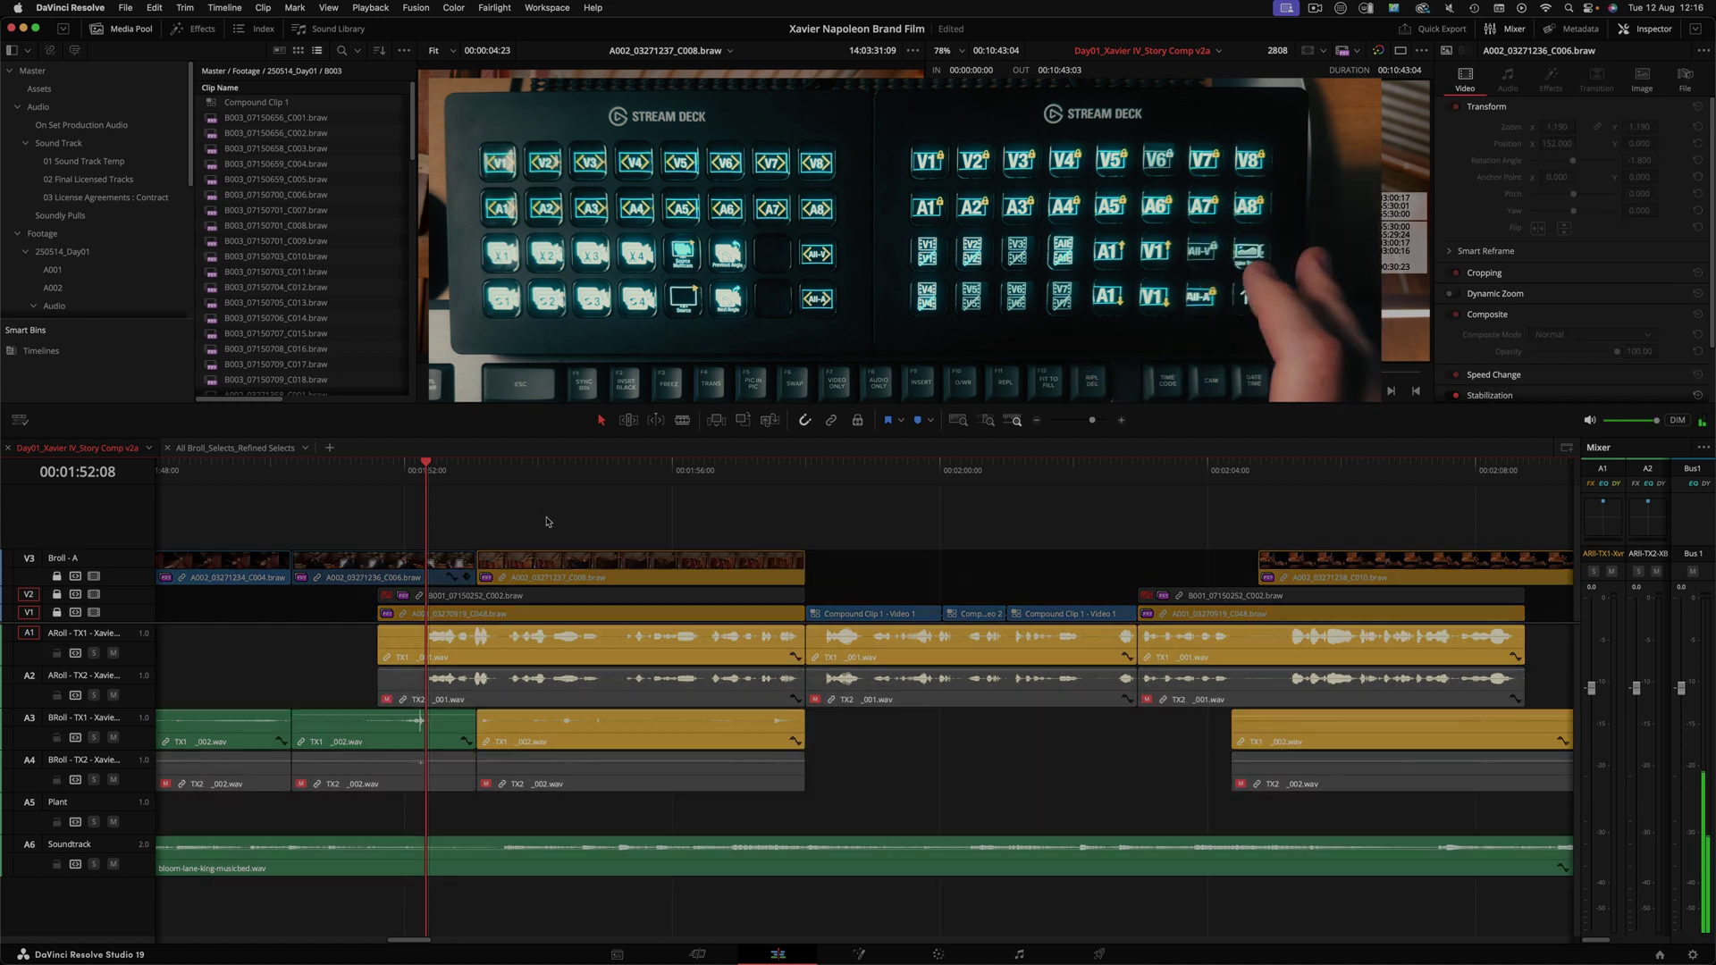
key(alt+shift+9)
key(alt+shift+9)
key(ctrl+alt+l)
key(ctrl+shift+l)
key(ctrl+shift+l)
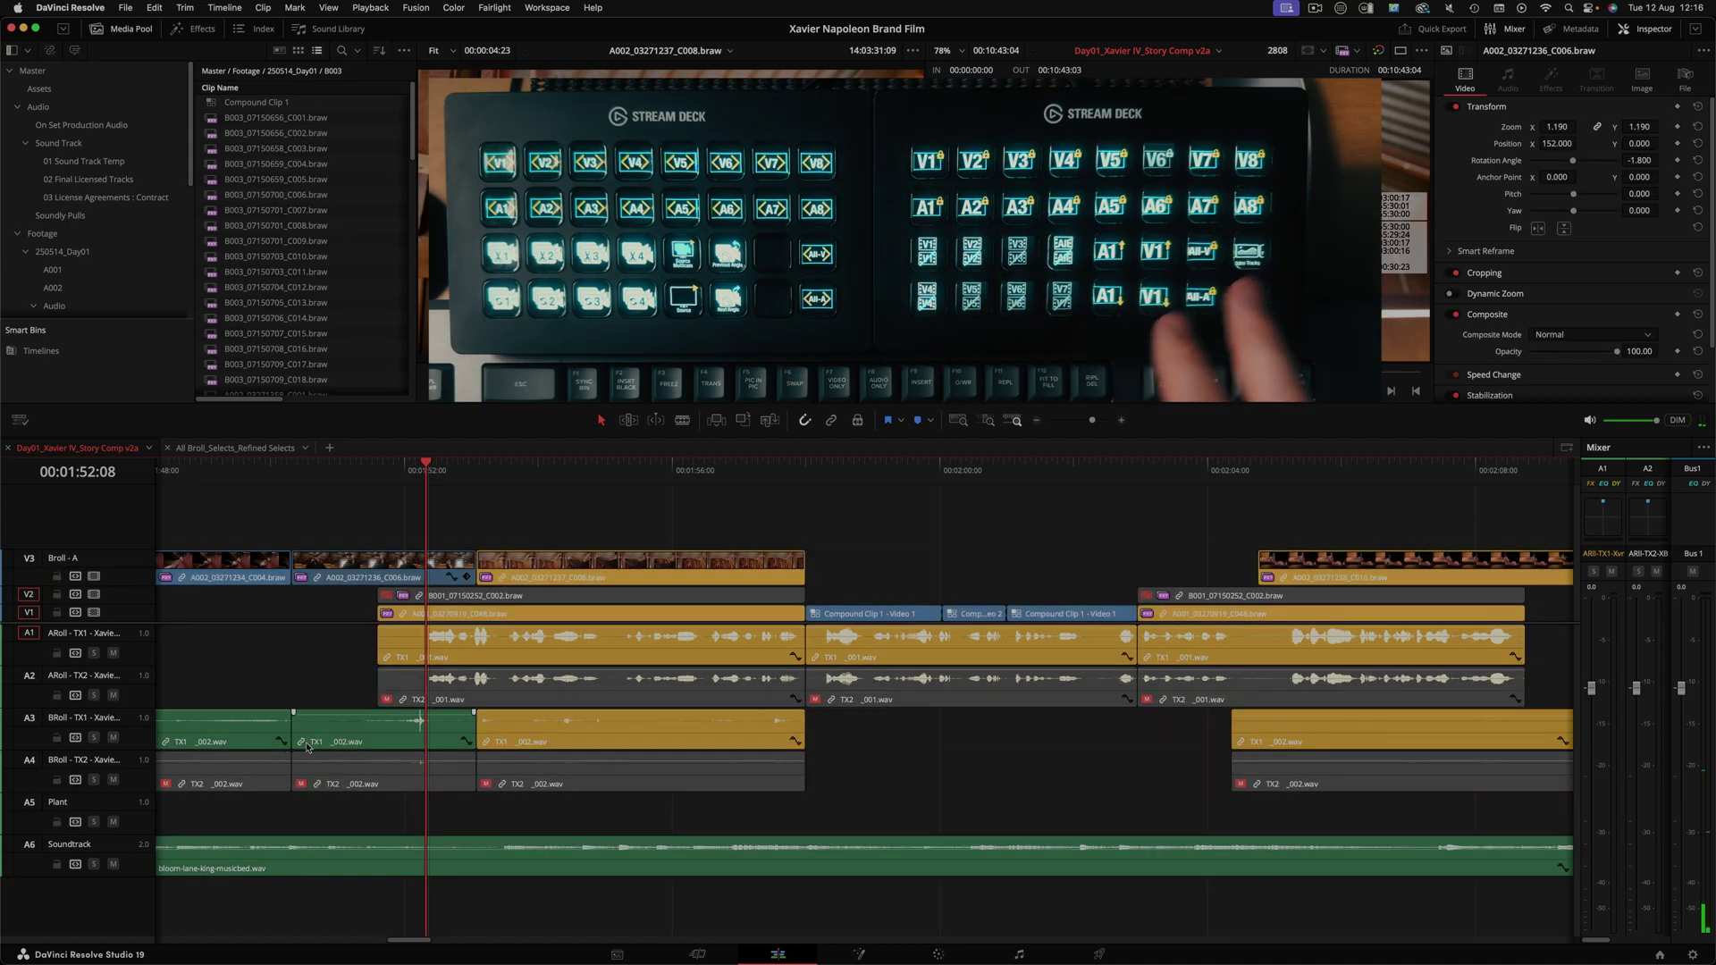
Step: Lock all video and audio tracks, leaving only V1 and A1 unlocked
key(ctrl+alt+l)
key(ctrl+shift+l)
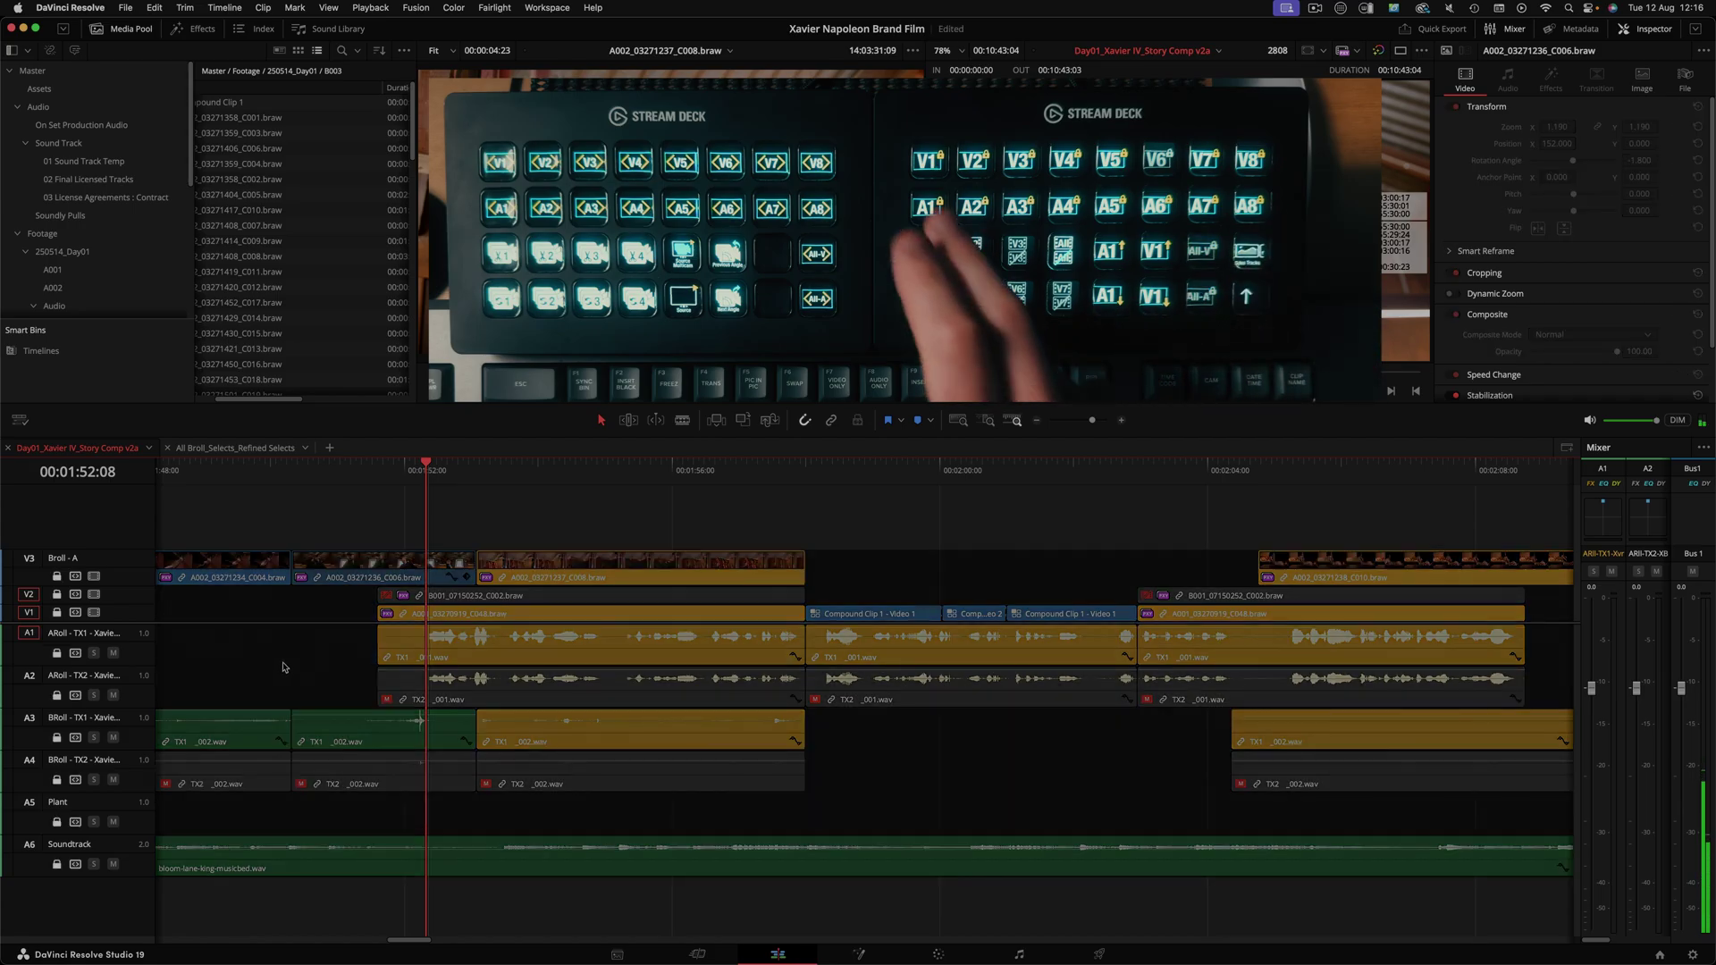
key(ctrl+shift+l)
key(ctrl+alt+l)
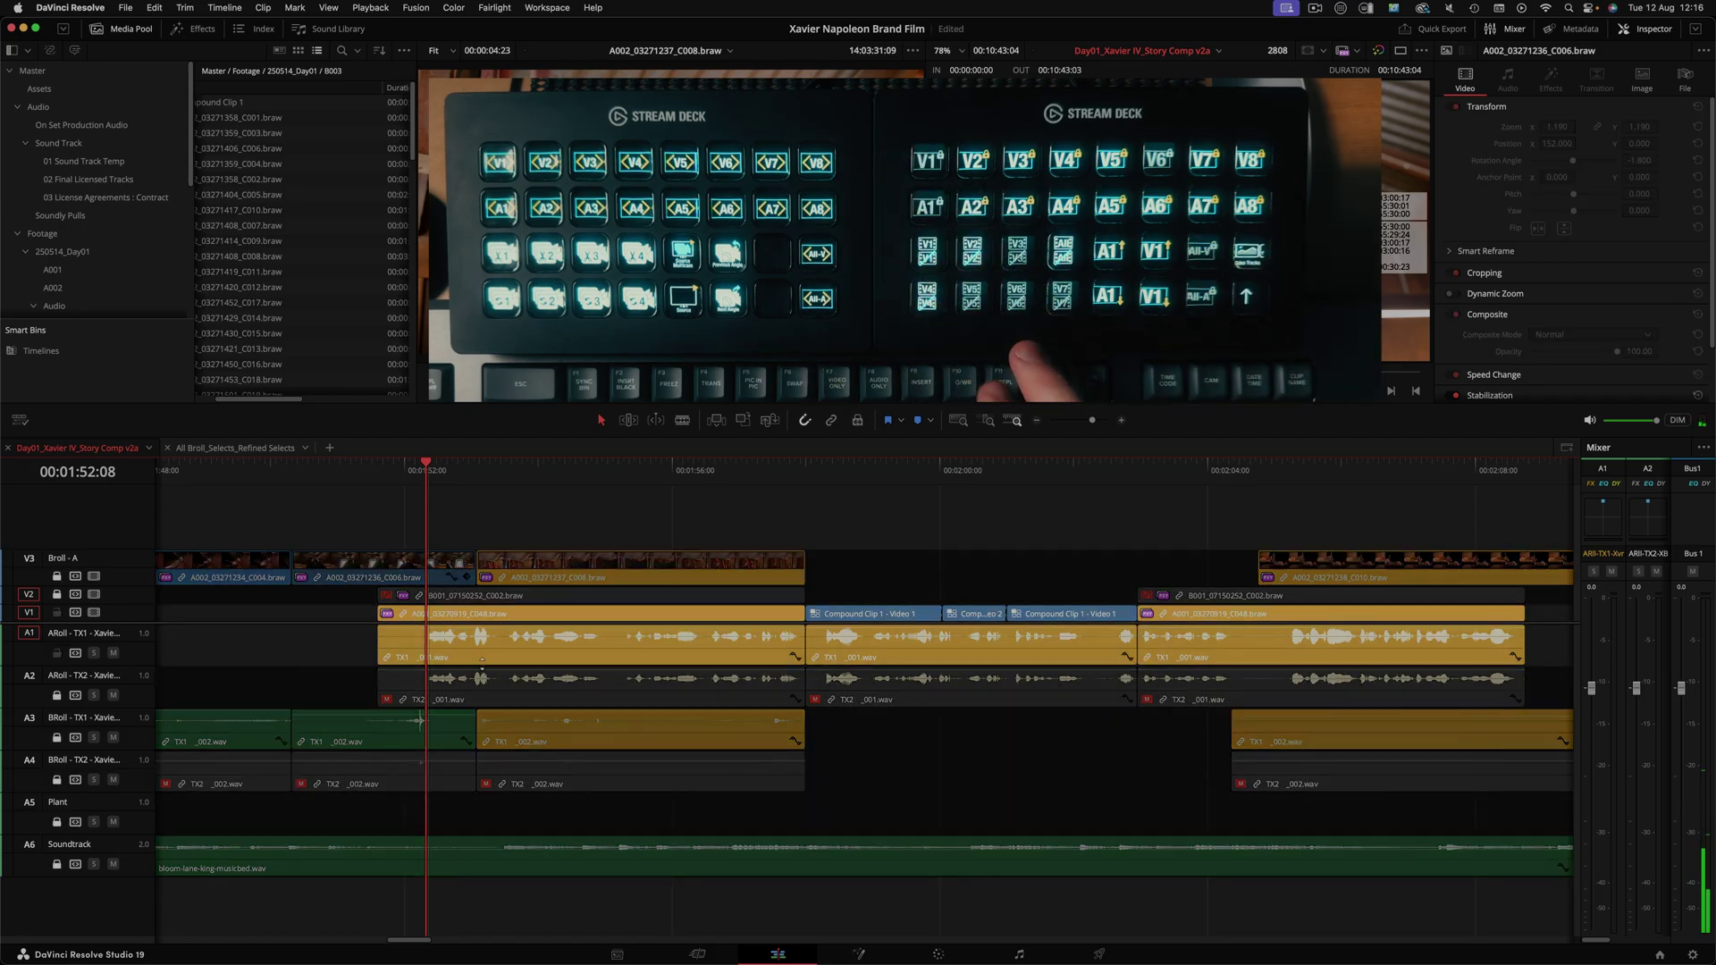
key(cmd+s)
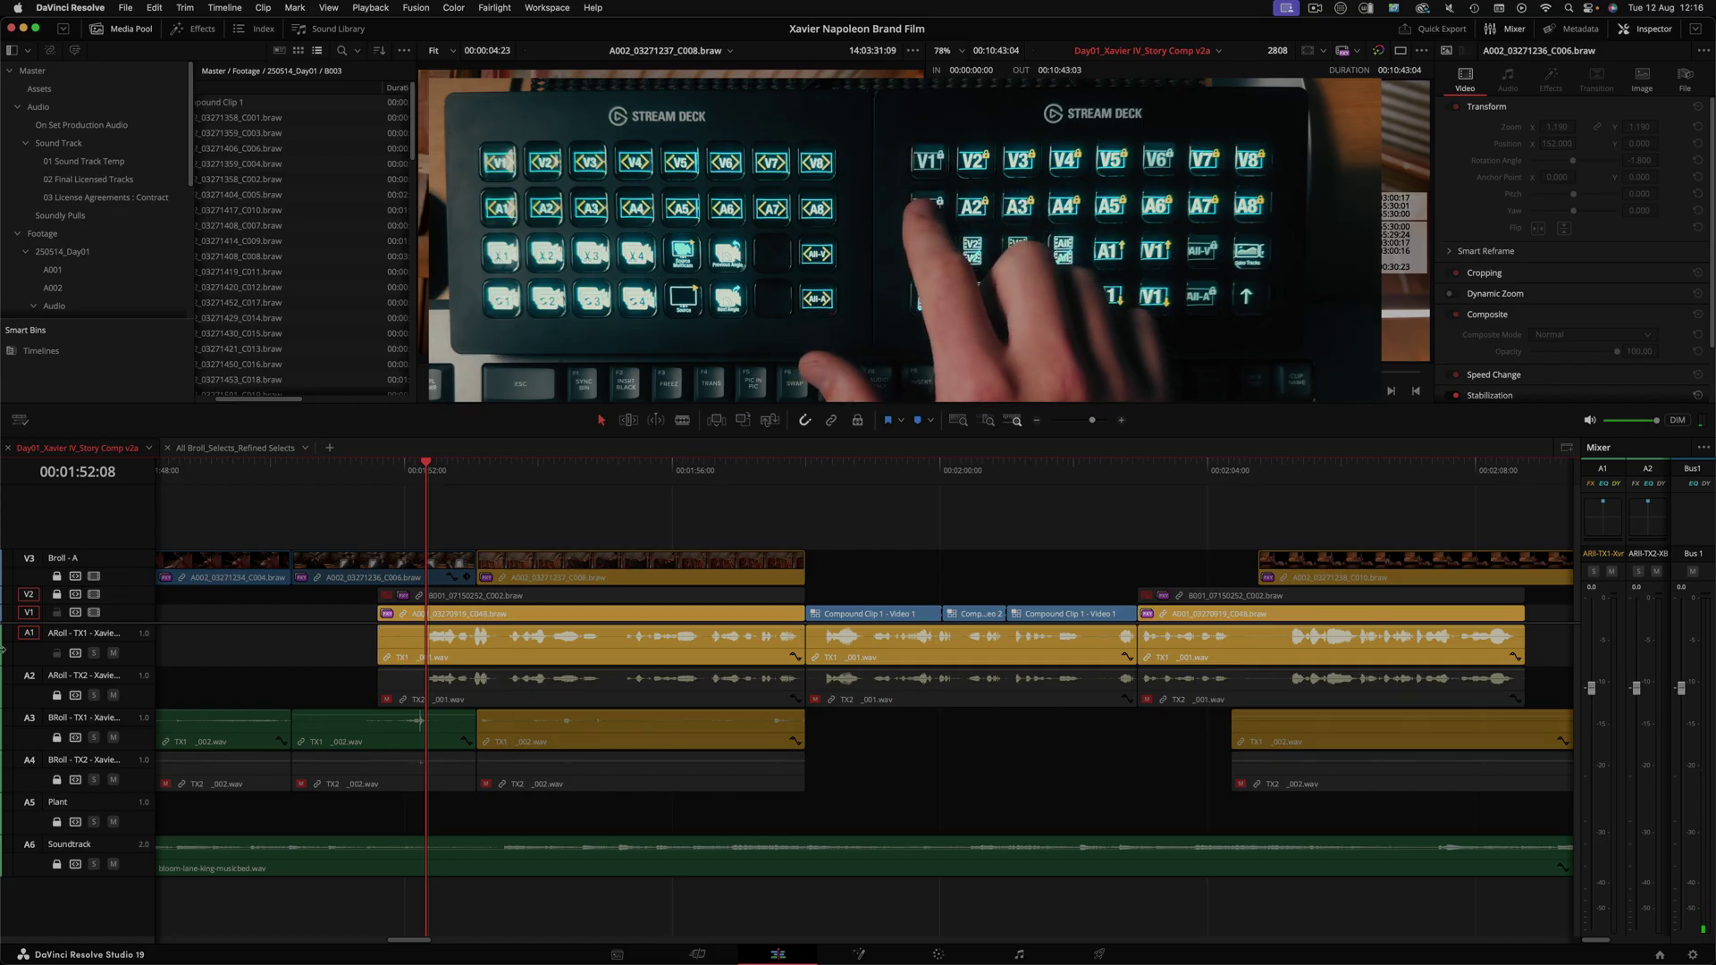
Step: Lock V1 and A1 again, and unlock all video and audio tracks
key(alt+shift+F1)
key(alt+shift+1)
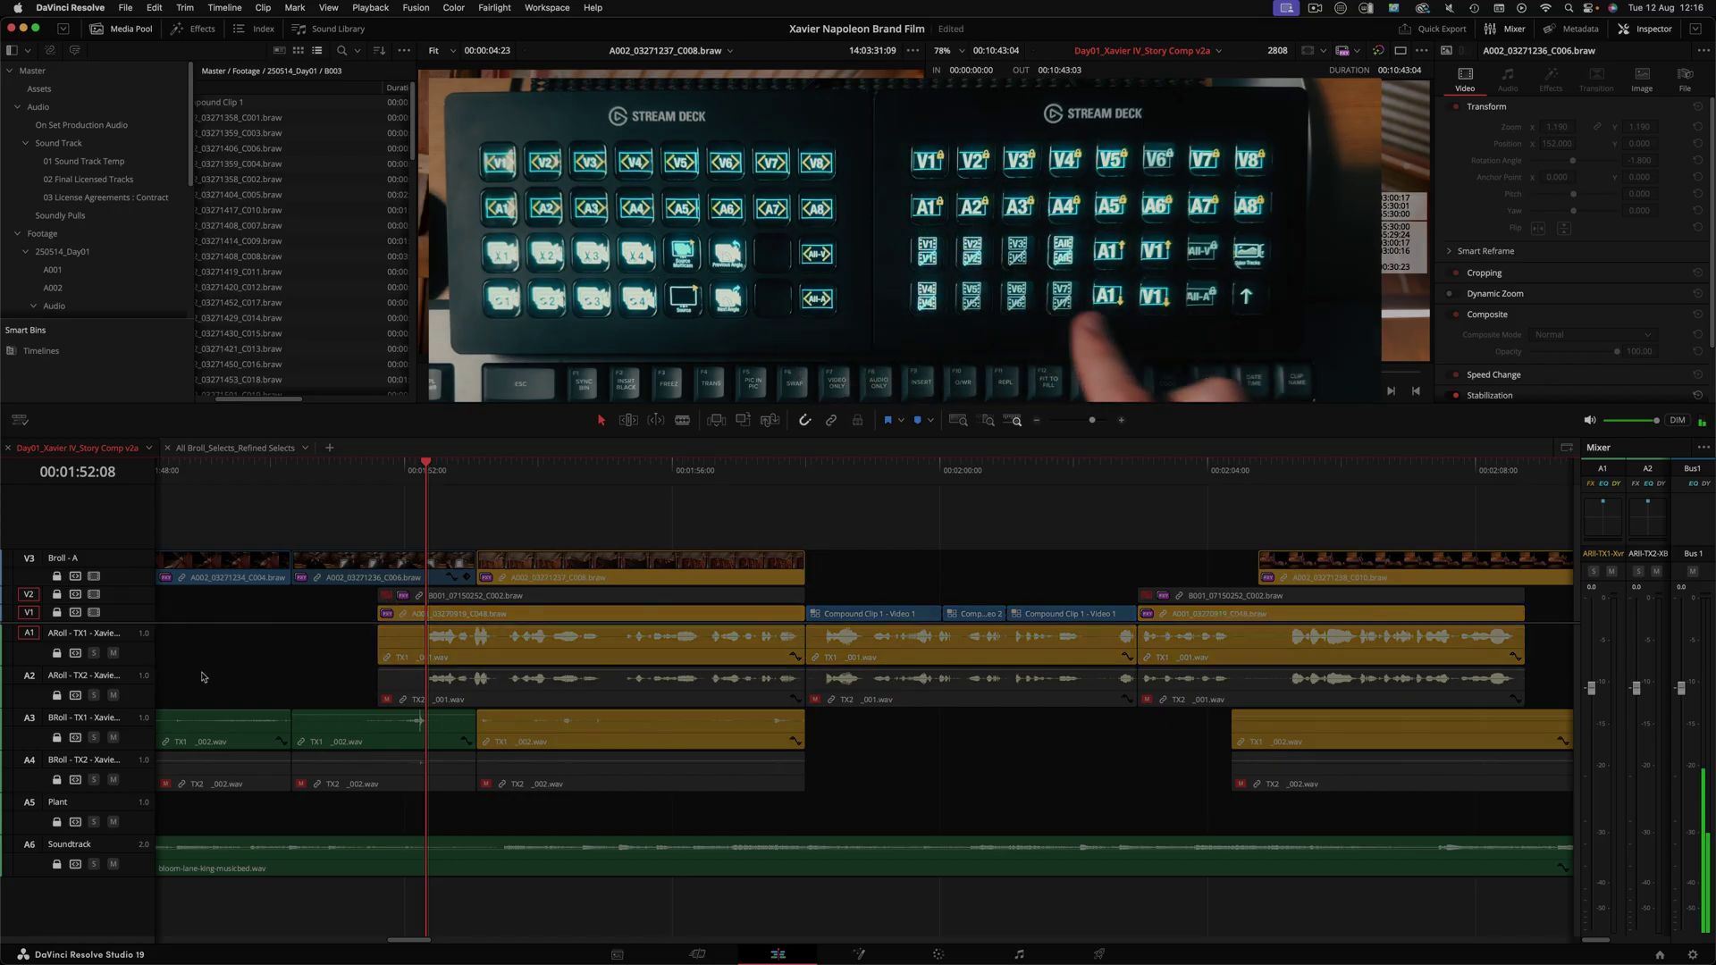
key(alt+shift+F9)
key(alt+shift+9)
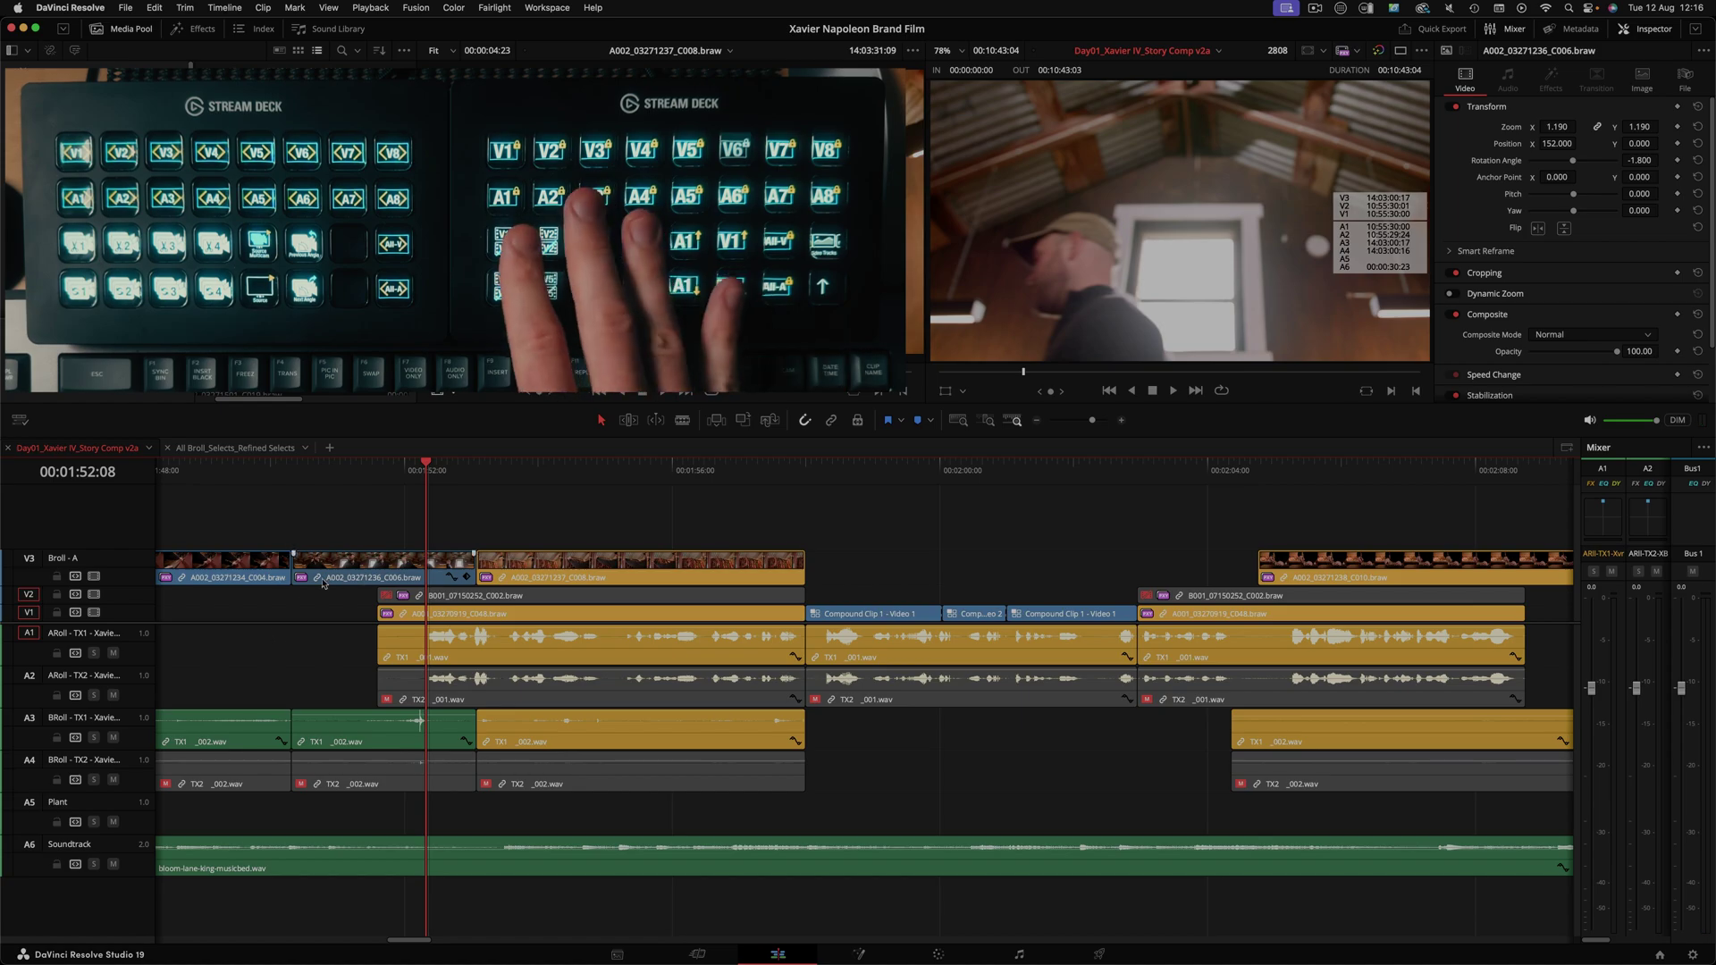
Step: With the playhead at 00:01:54:06, disable all video tracks, enable V1 alone to view it, and toggle V1 and V3
click(313, 475)
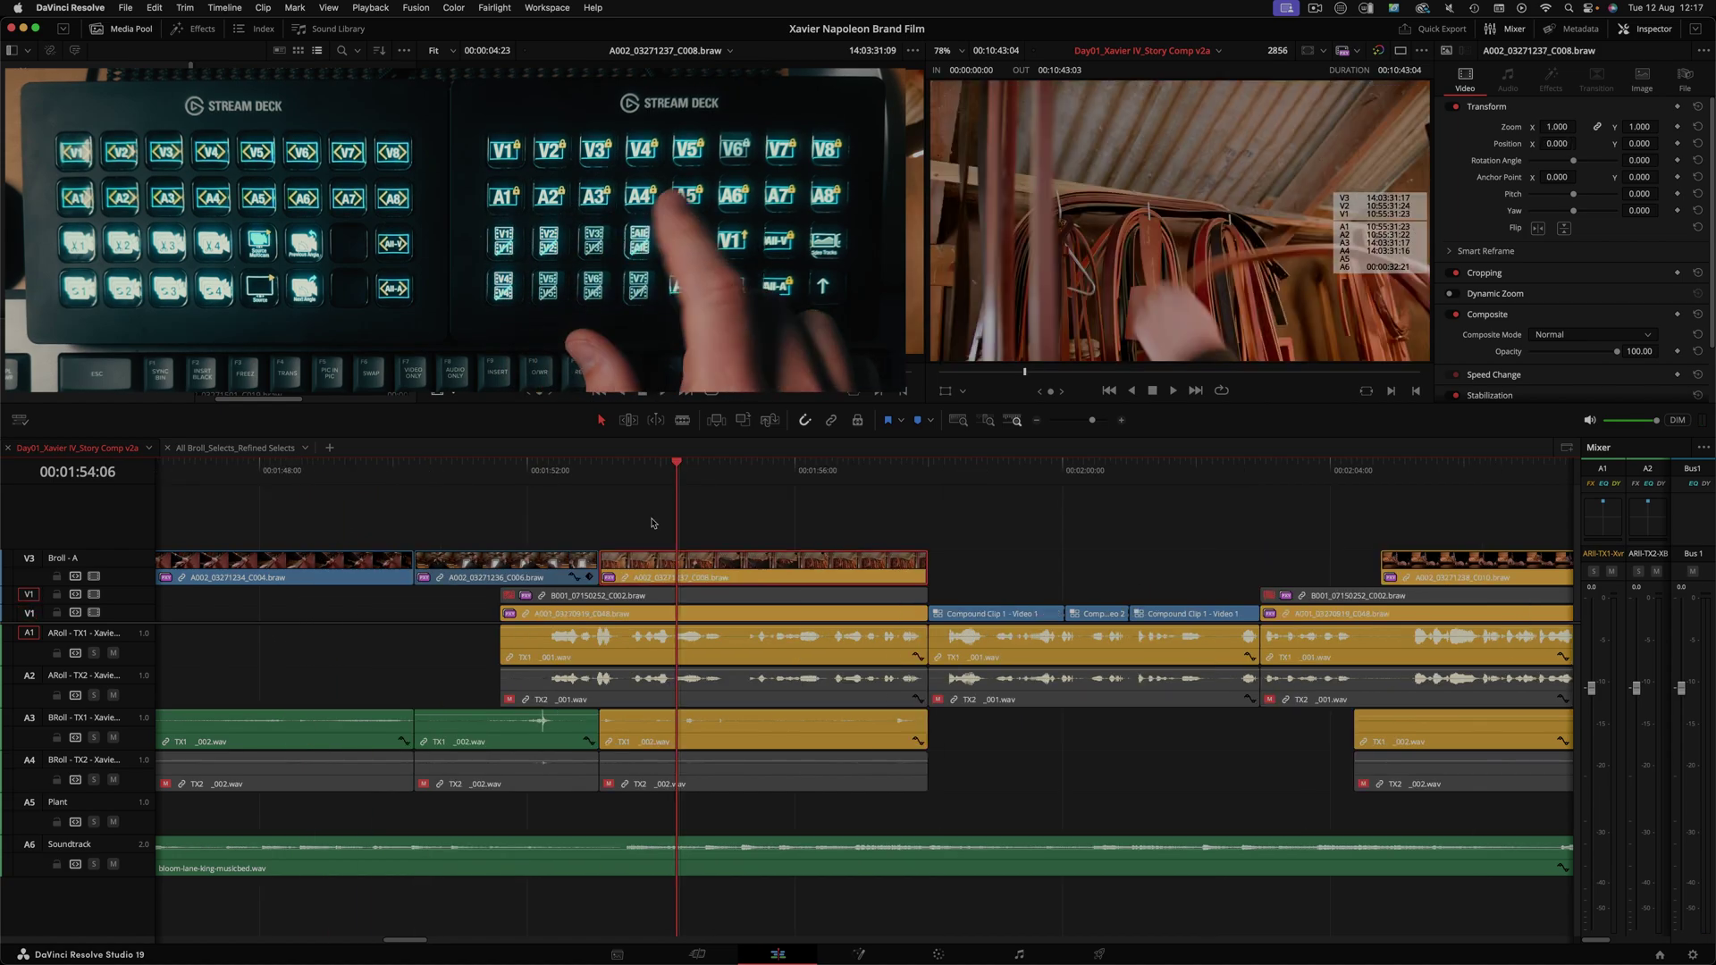
key(super+shift+9)
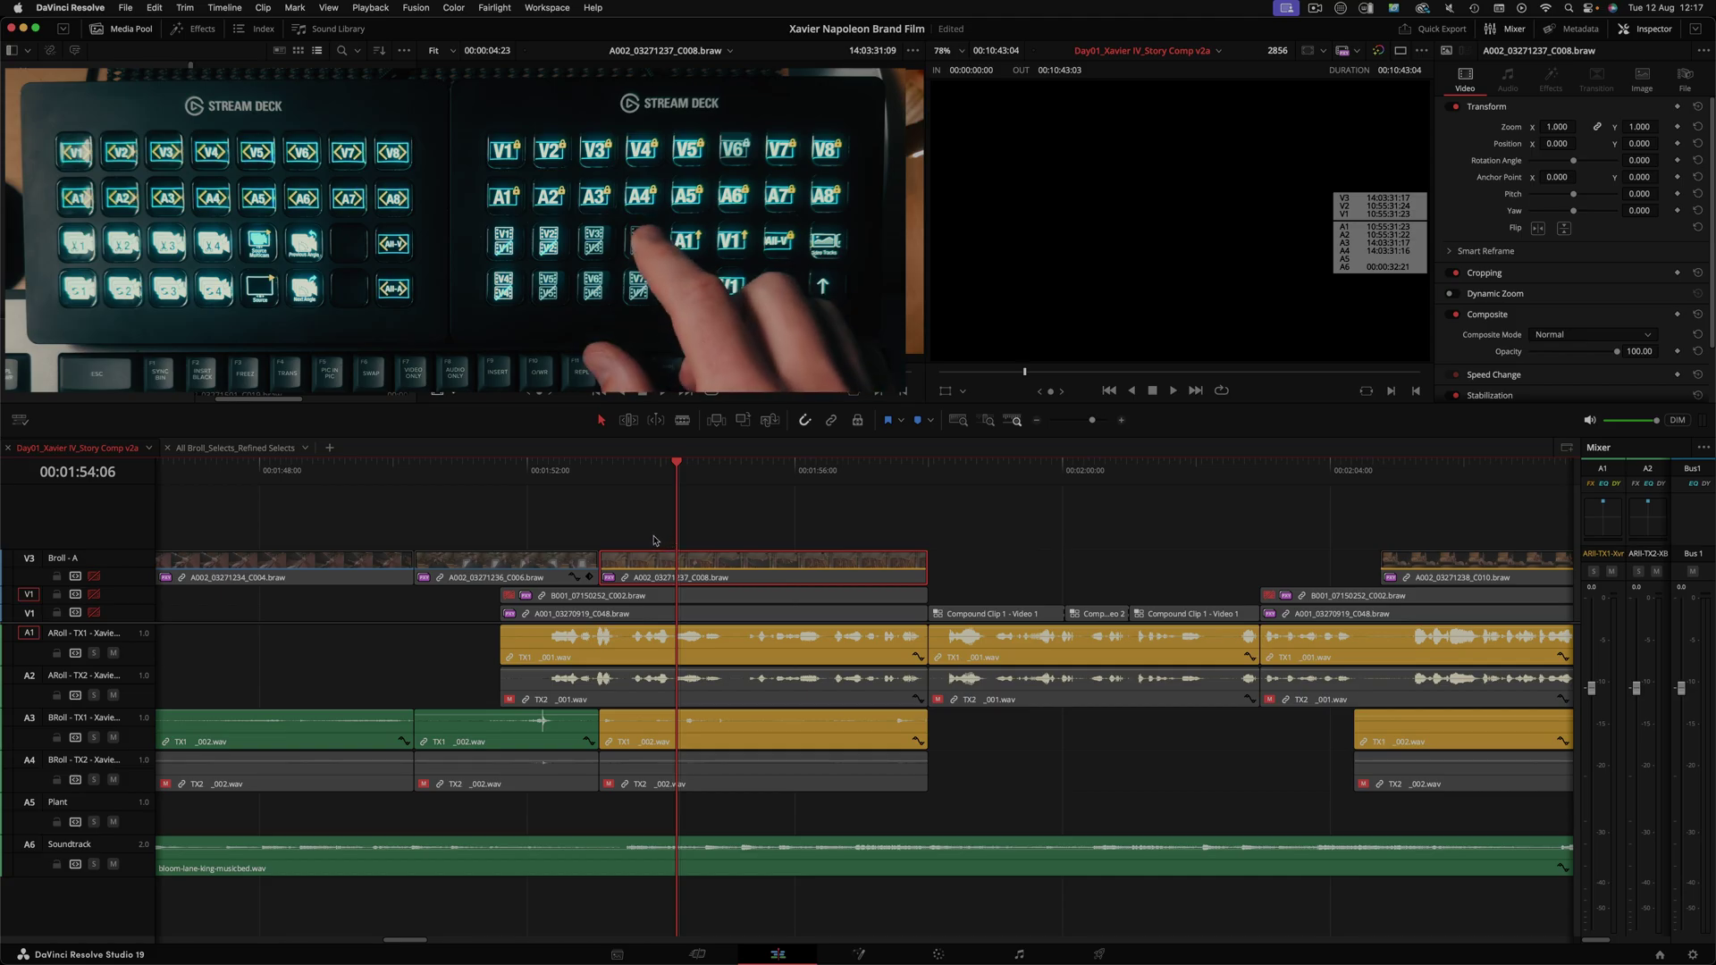
key(alt+1)
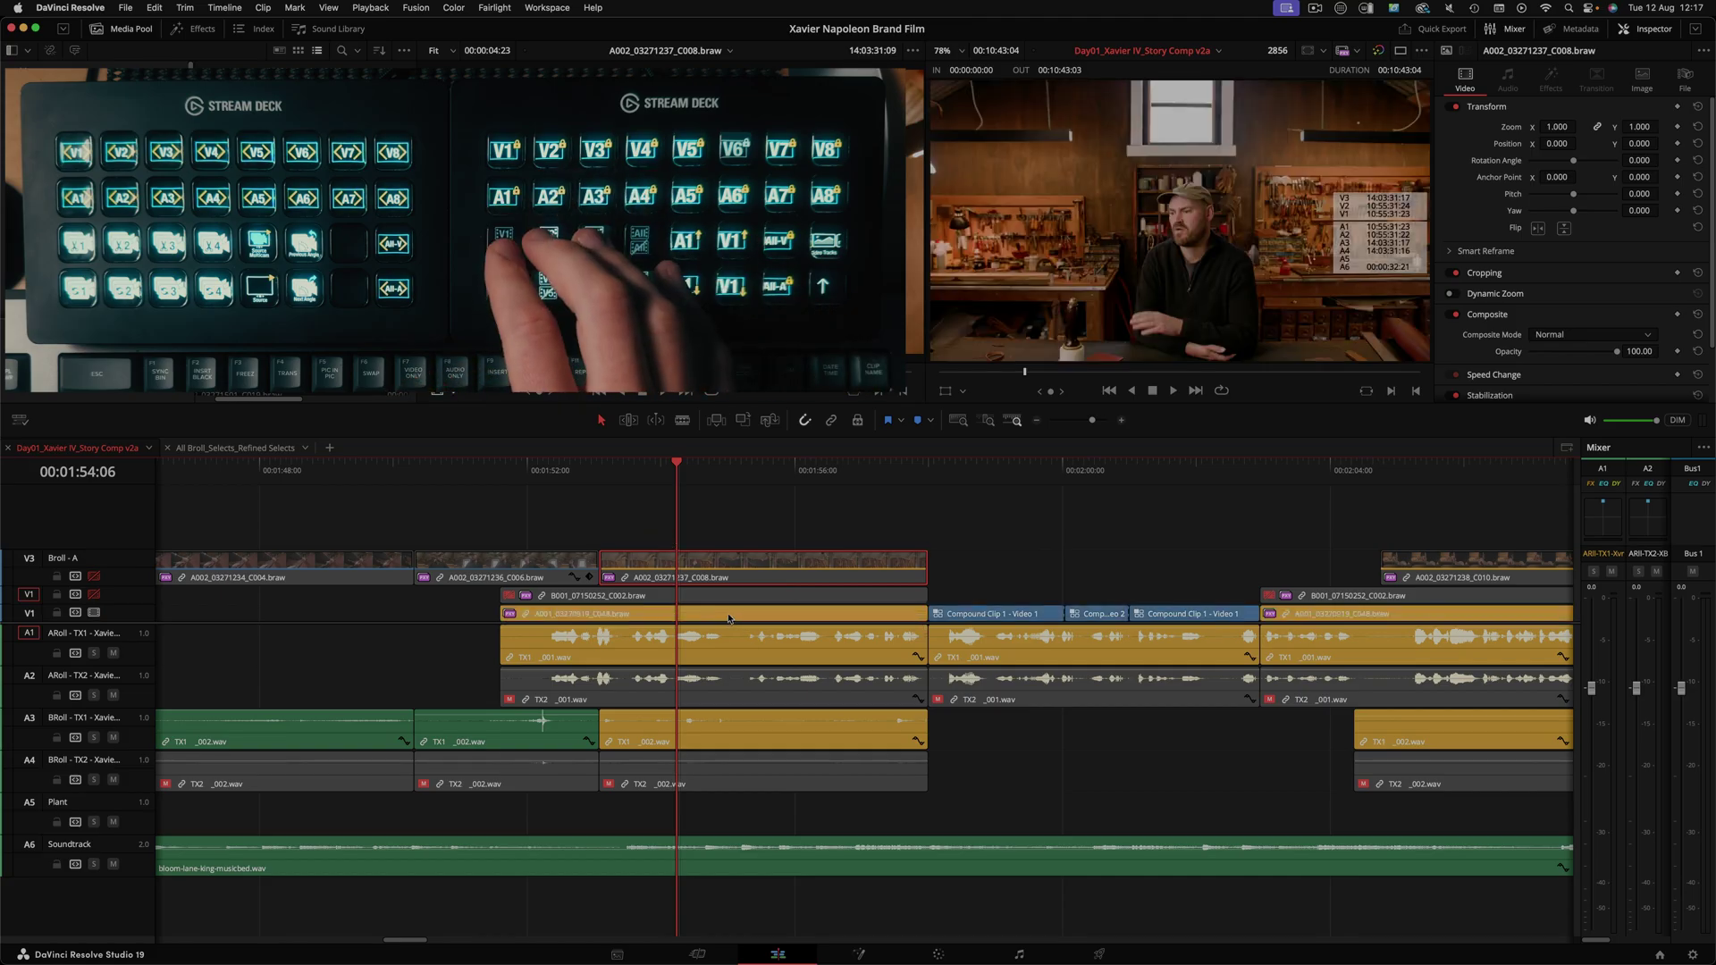
key(alt+1)
key(alt+3)
key(alt+3)
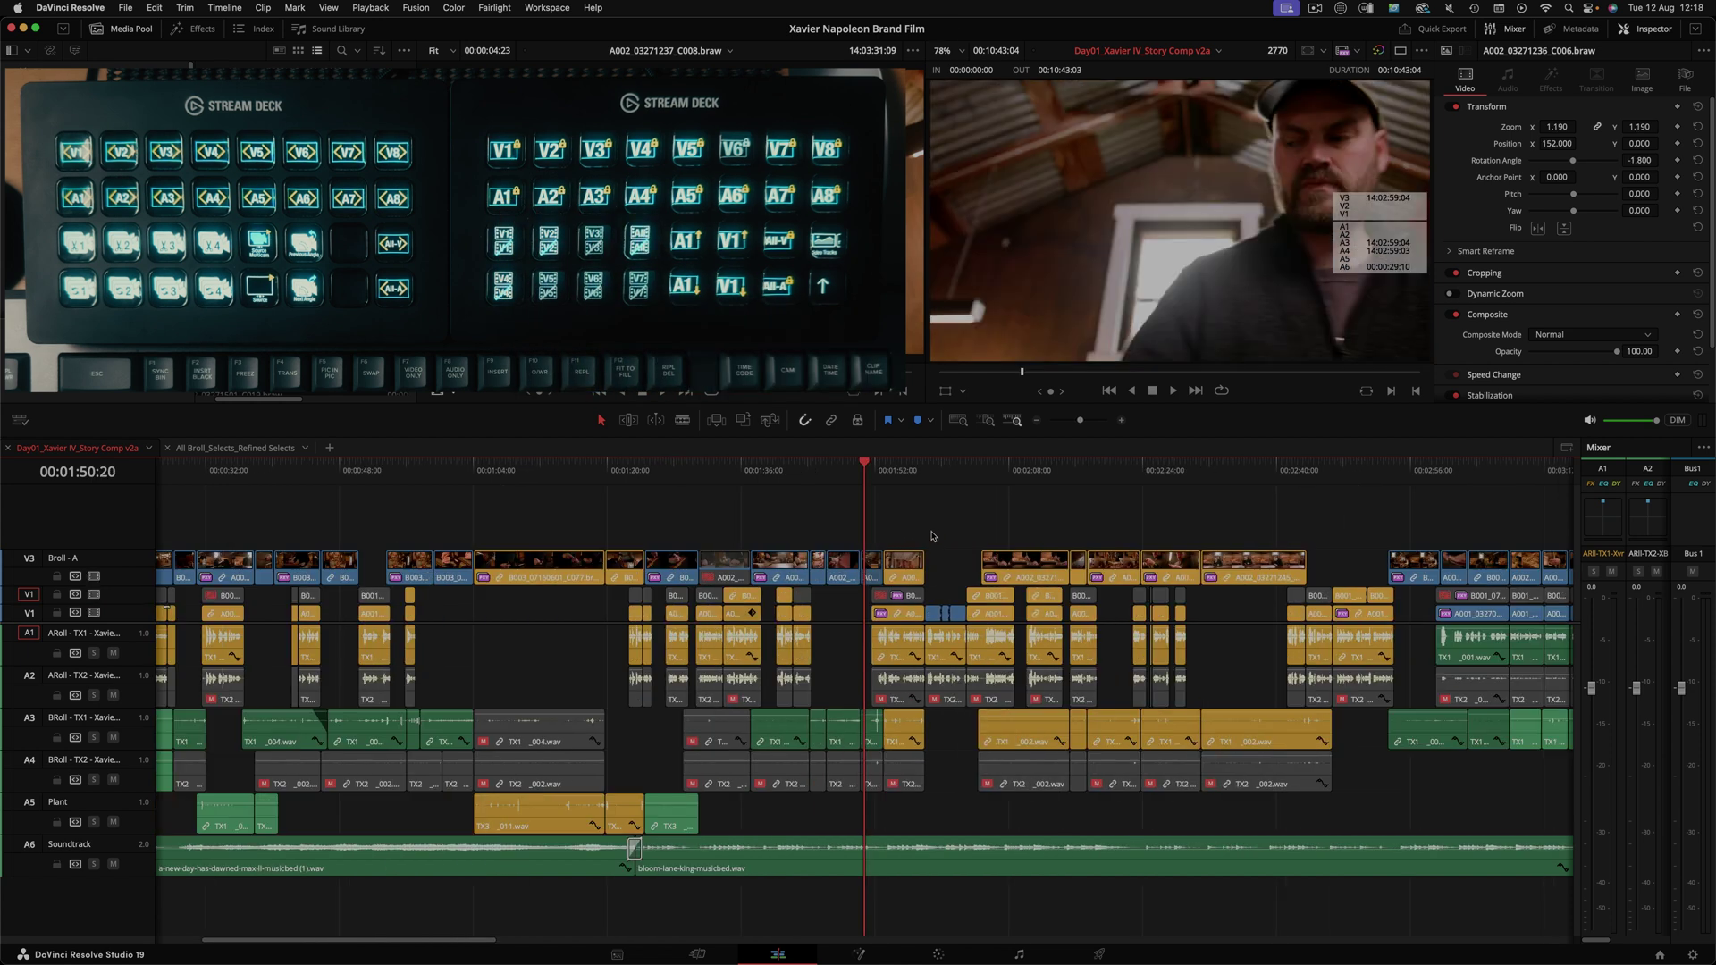
Step: Move the playhead to 00:02:06:00 and disable video tracks V3, V2 and V1
drag(911, 476, 1014, 475)
key(super+equal)
key(super+equal)
key(super+equal)
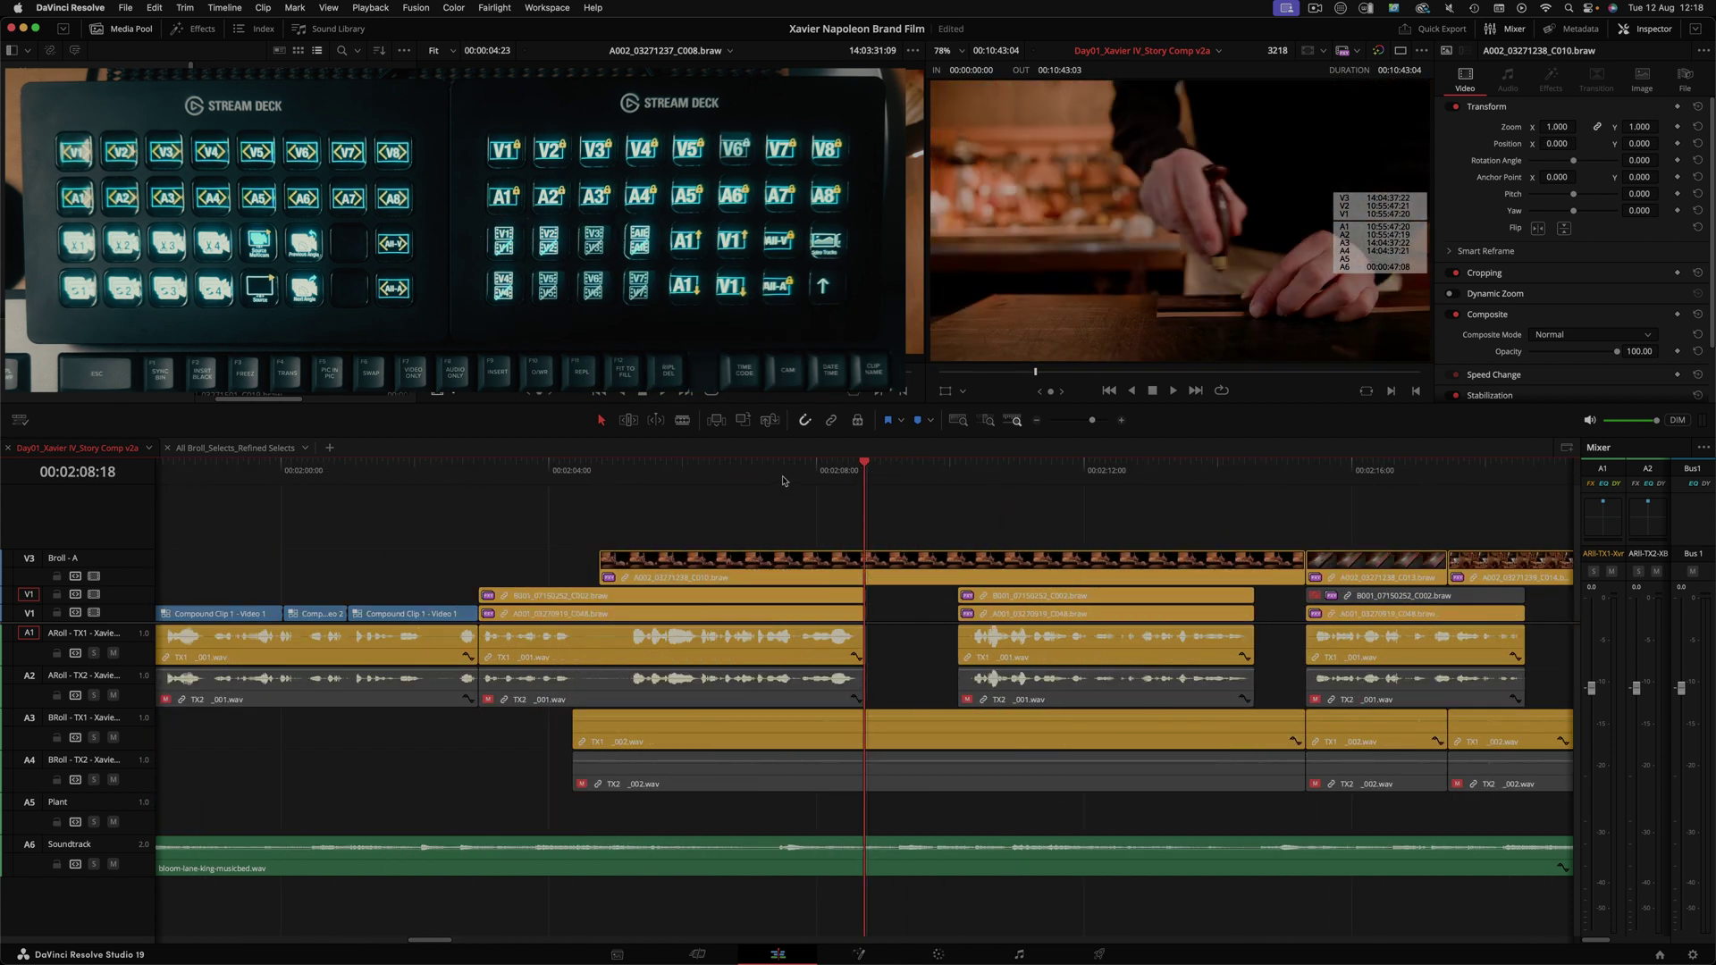
drag(759, 476, 682, 476)
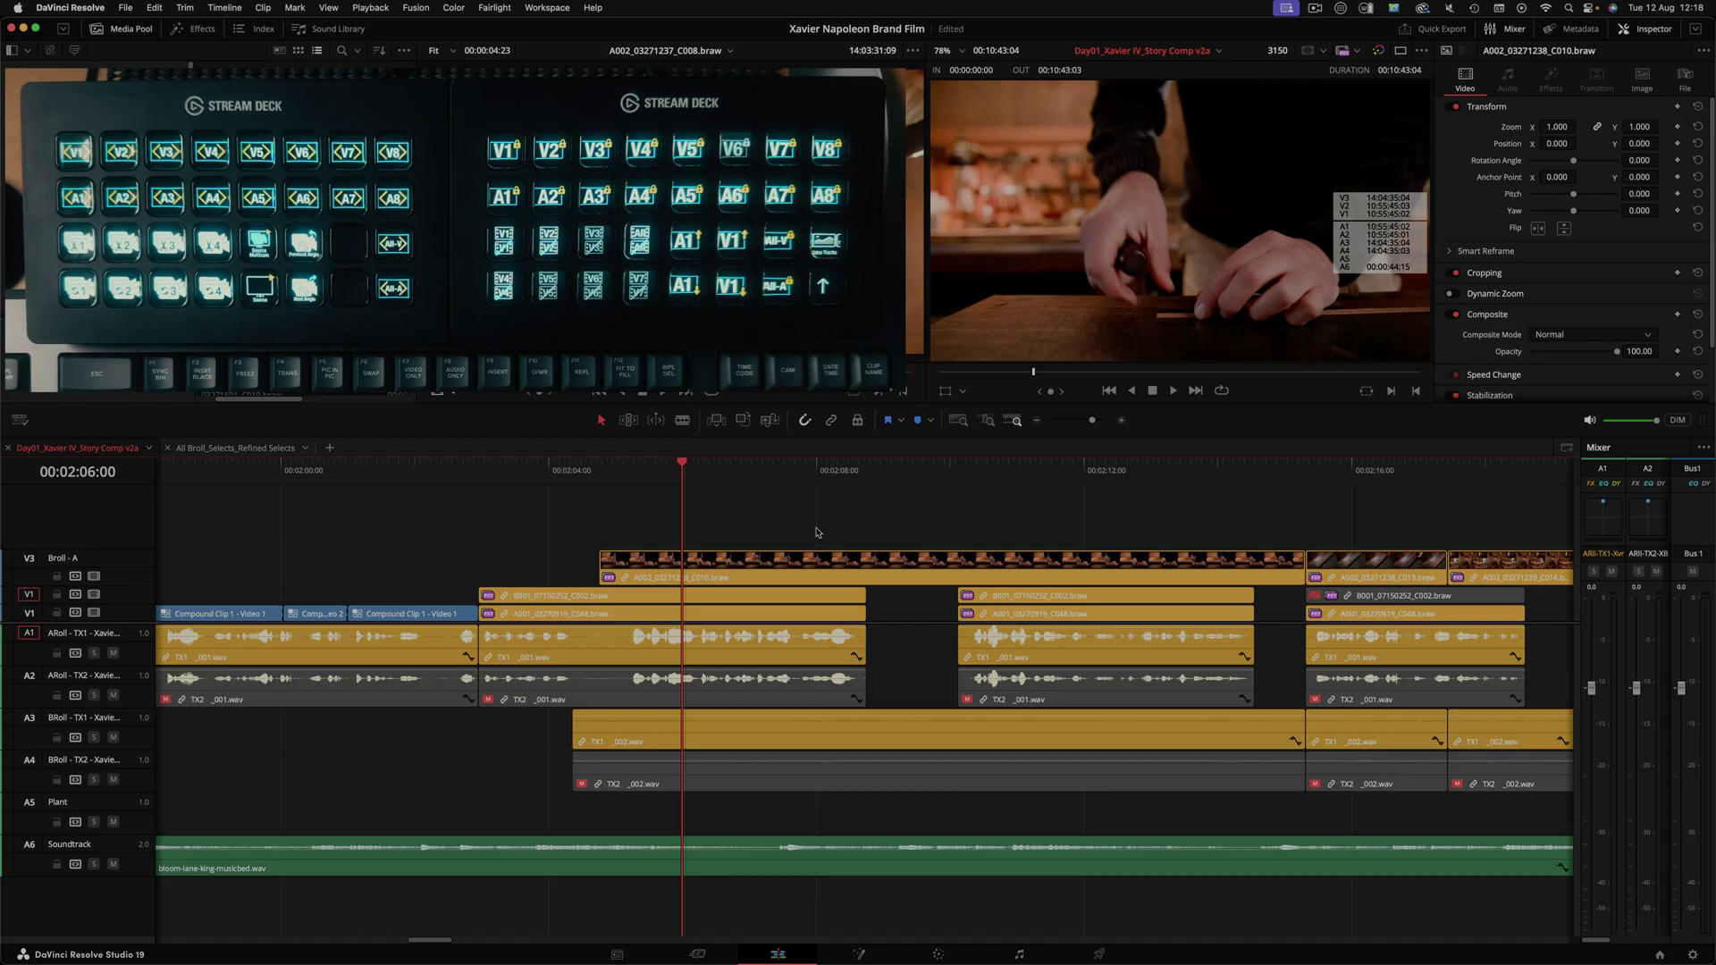
key(alt+3)
key(alt+2)
key(alt+1)
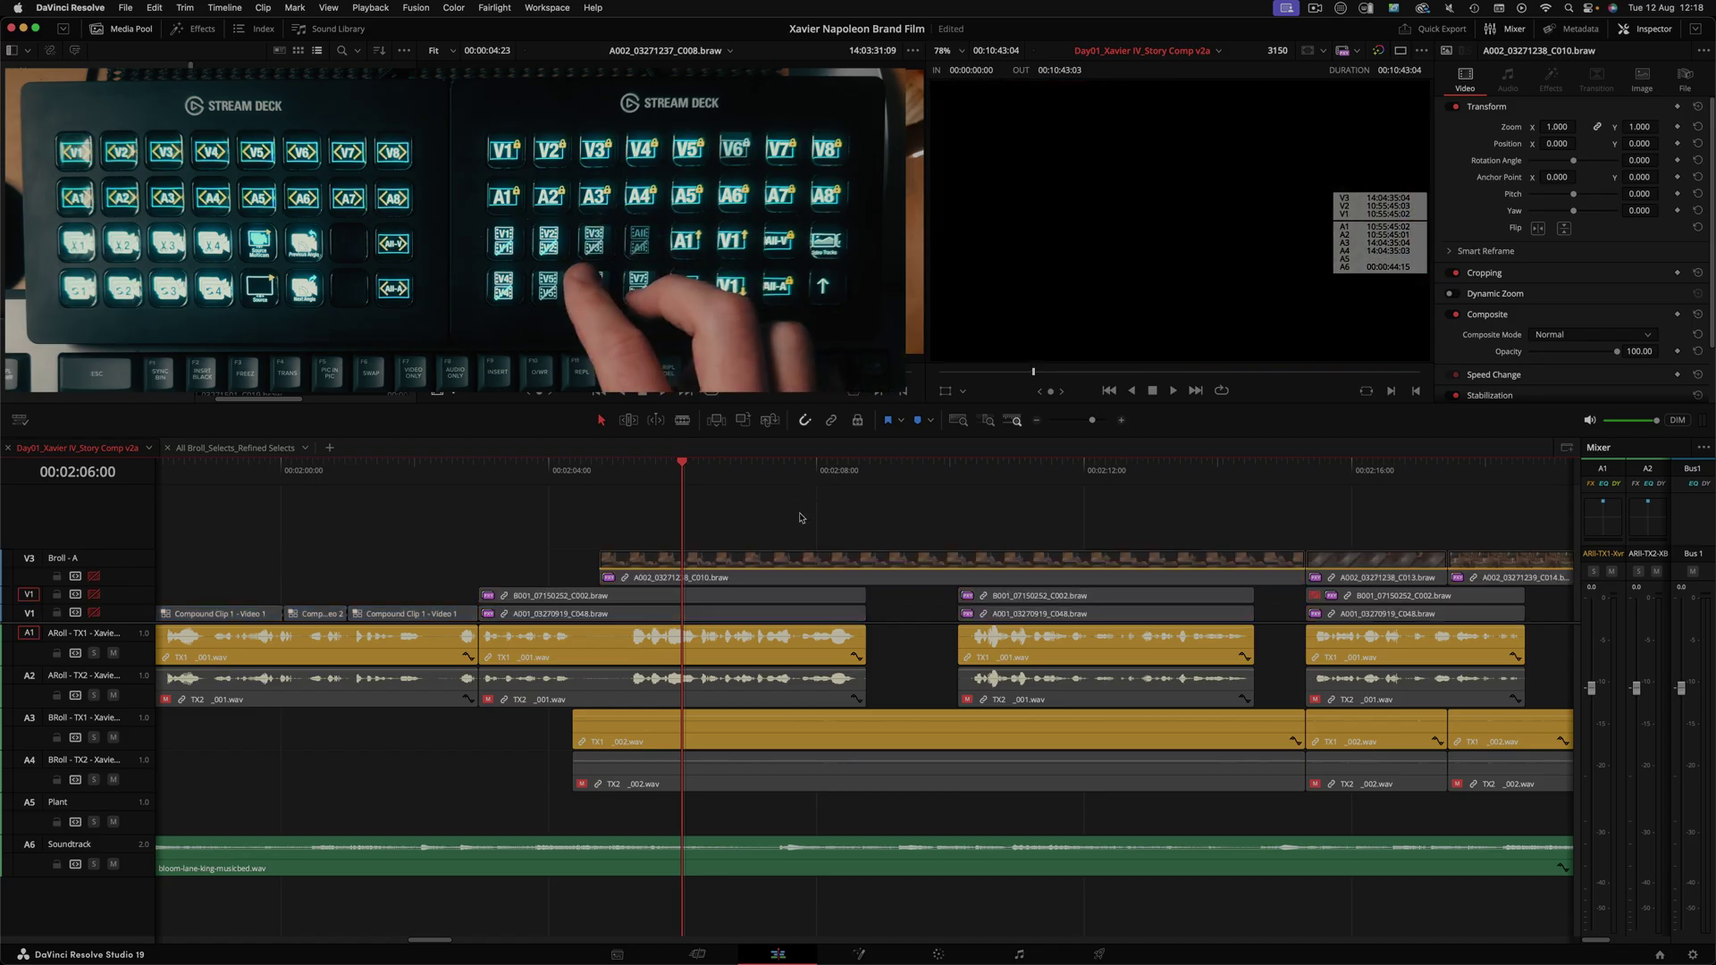
Step: Toggle the disabled video tracks V1, V3 and V2 individually to view each one, leaving only V2 enabled
key(alt+1)
key(alt+1)
key(alt+1)
key(alt+1)
key(alt+3)
key(alt+3)
key(alt+2)
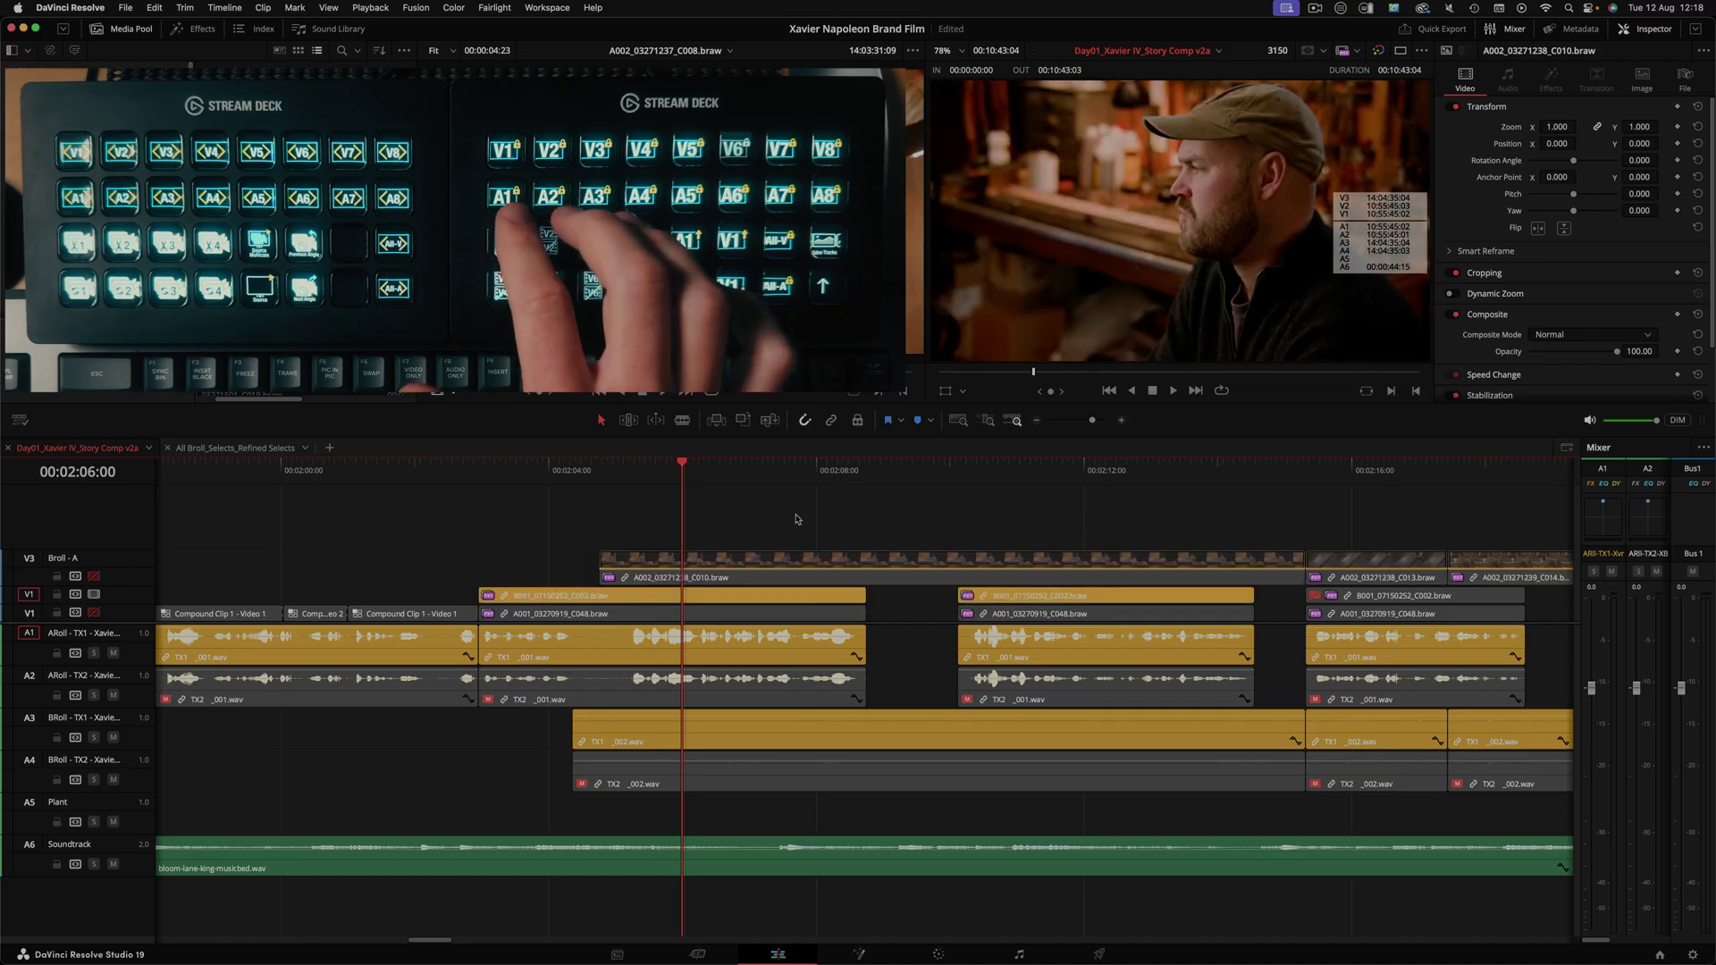
Step: Toggle the video tracks again until V1, V2 and V3 are all enabled
key(alt+2)
key(alt+1)
key(alt+1)
key(alt+1)
key(alt+2)
key(alt+3)
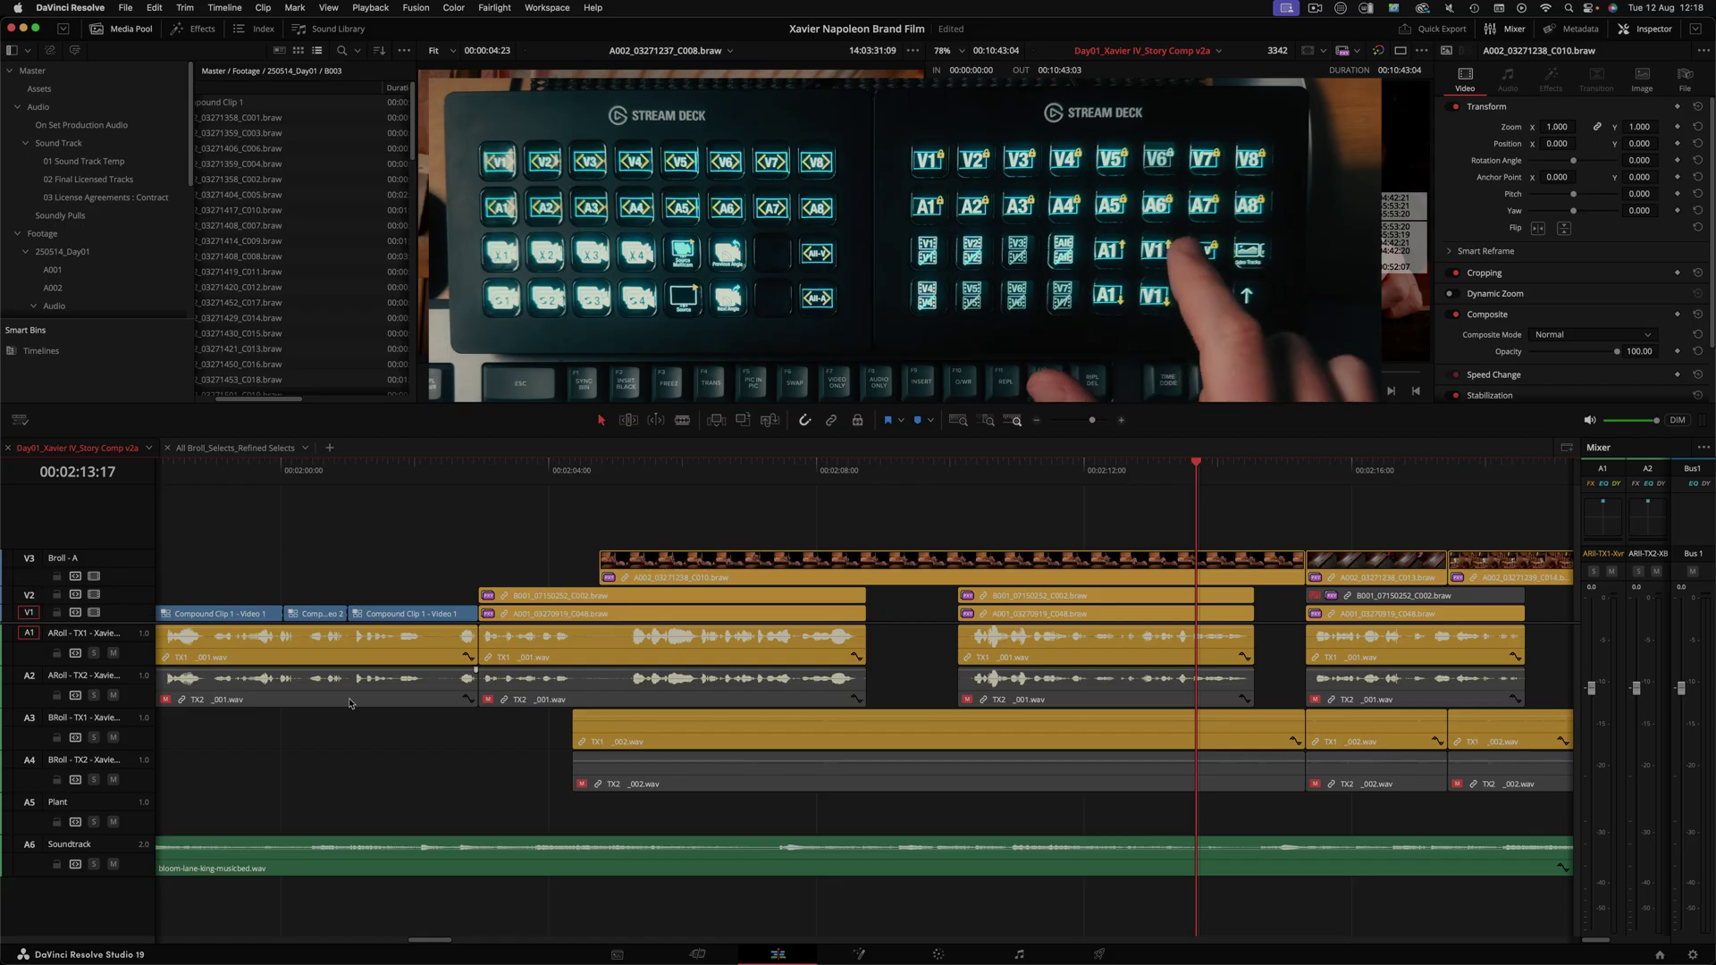
Step: Shift the source video destination down and up through the timeline tracks, and return it to V1
key(super+alt+Down)
key(super+alt+Up)
key(super+alt+Up)
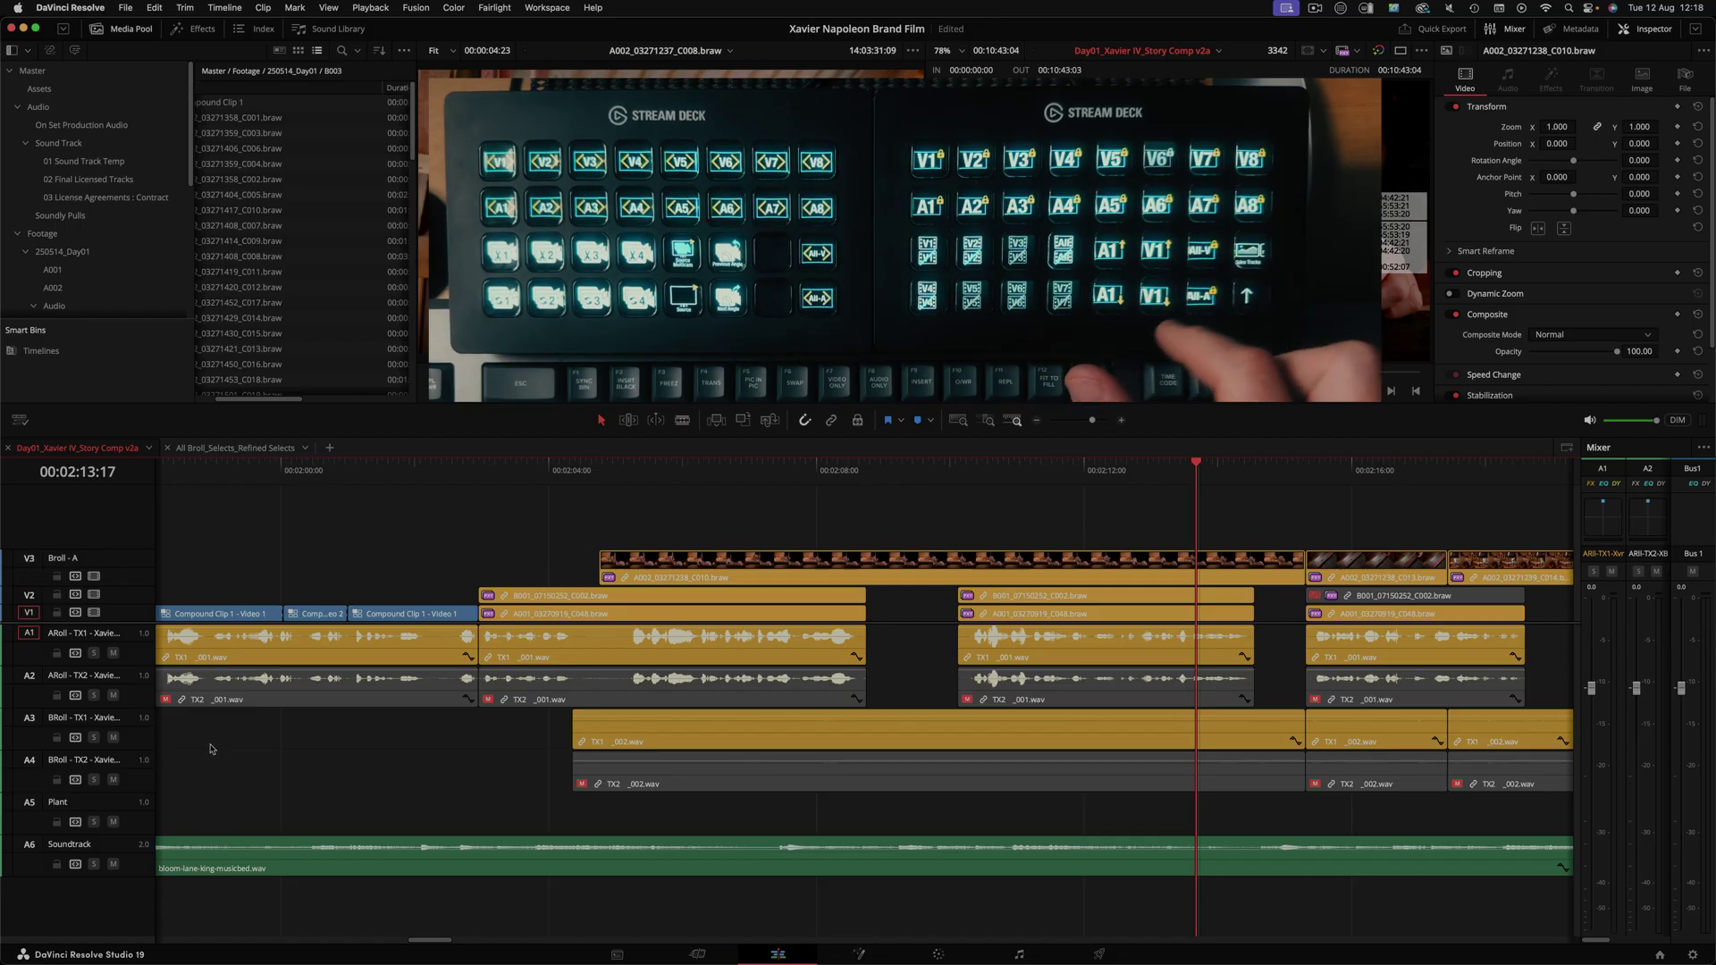
key(alt+1)
Step: Move the source audio destination down to the Soundtrack track A6, and reset it to A1
key(super+alt+Down)
key(super+alt+Down)
key(super+alt+Down)
key(super+alt+Down)
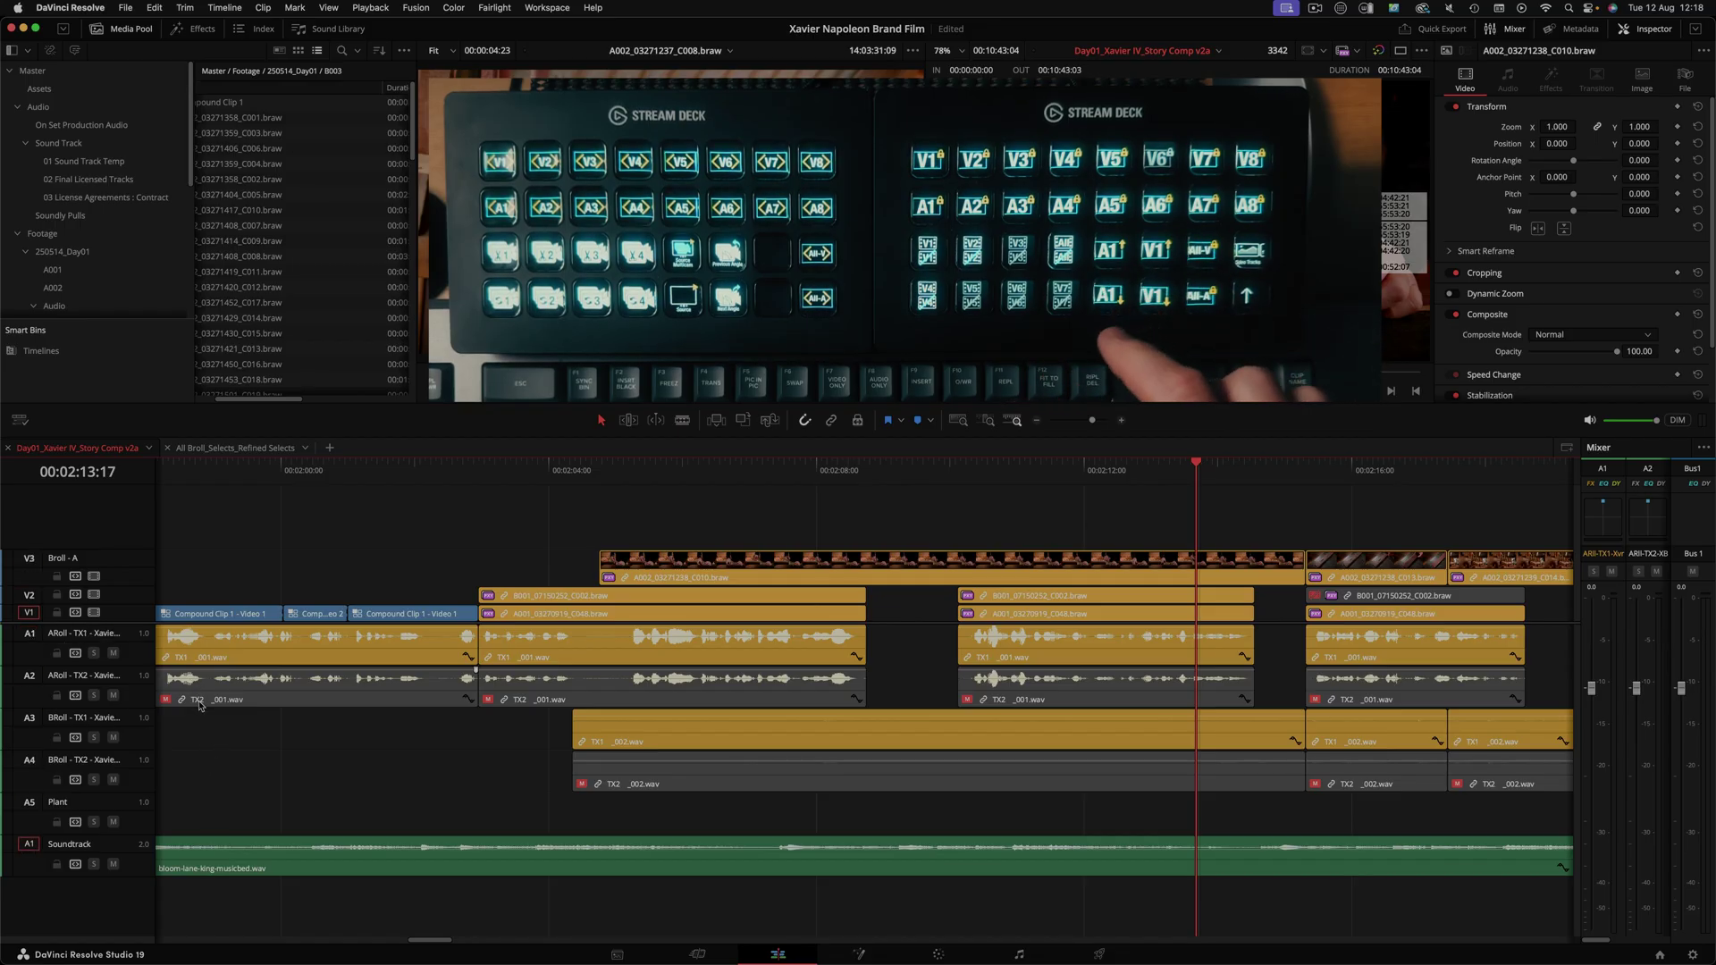
key(alt+super+1)
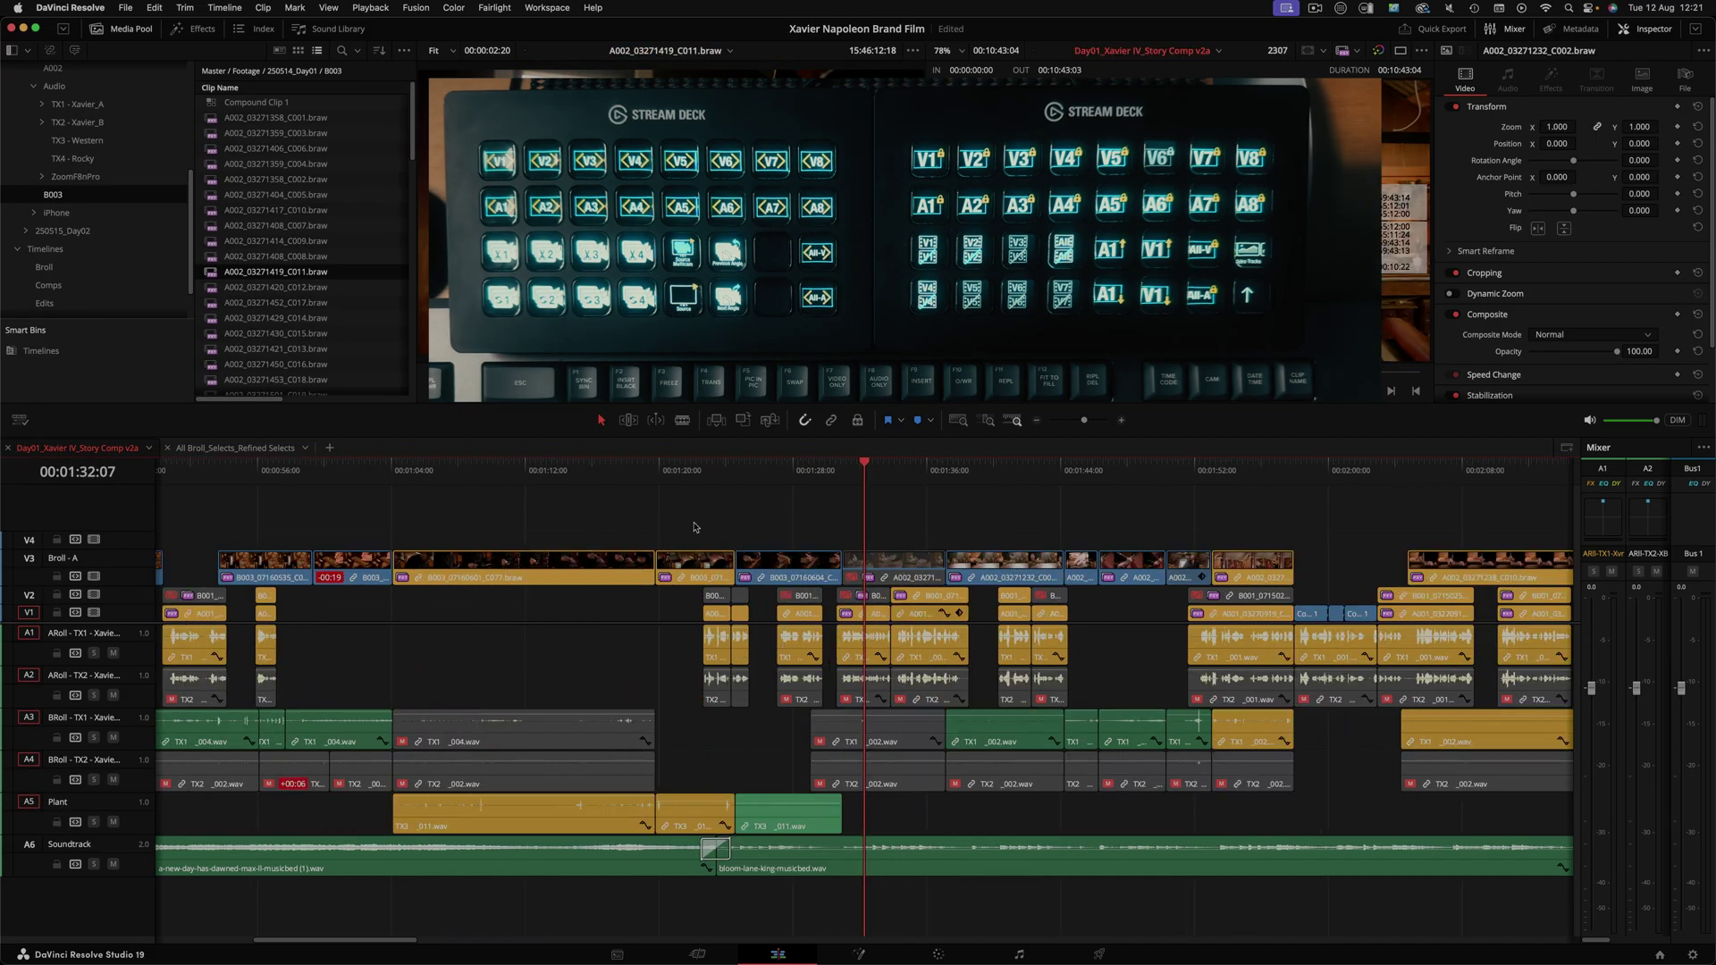
Step: Load A002_03271414_C009.braw as the source, overwrite it onto V1 and A1–A5 at 00:01:28:09, and undo the edit
key(super+equal)
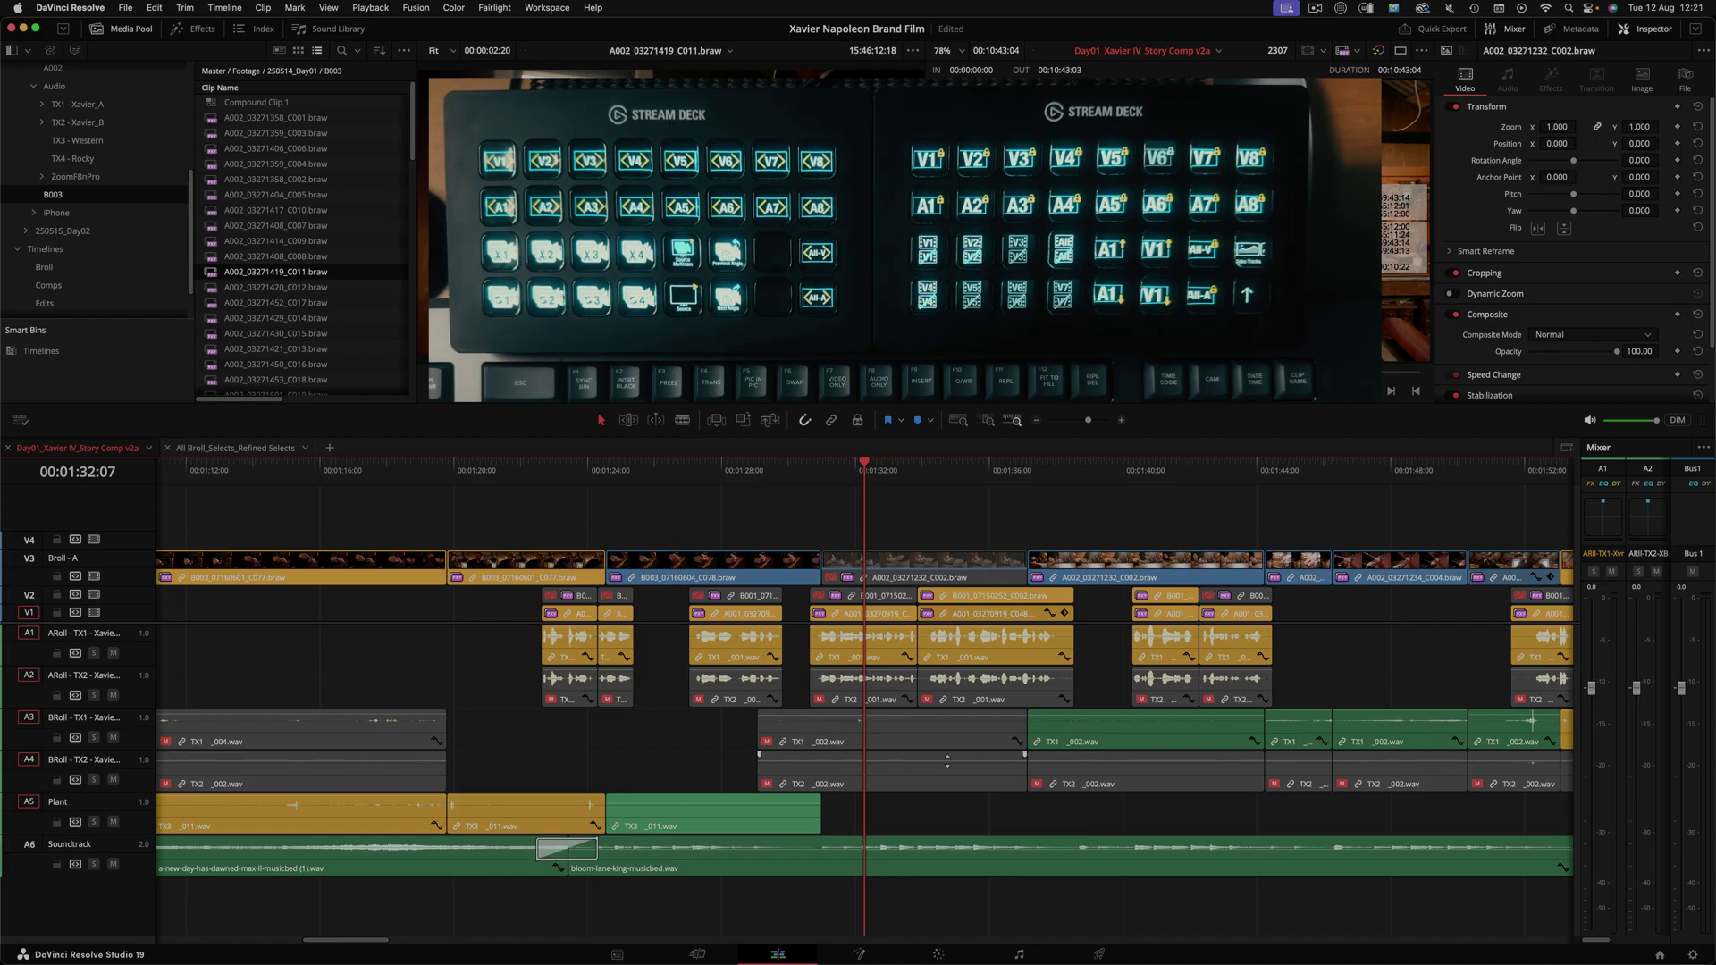
key(alt+slash)
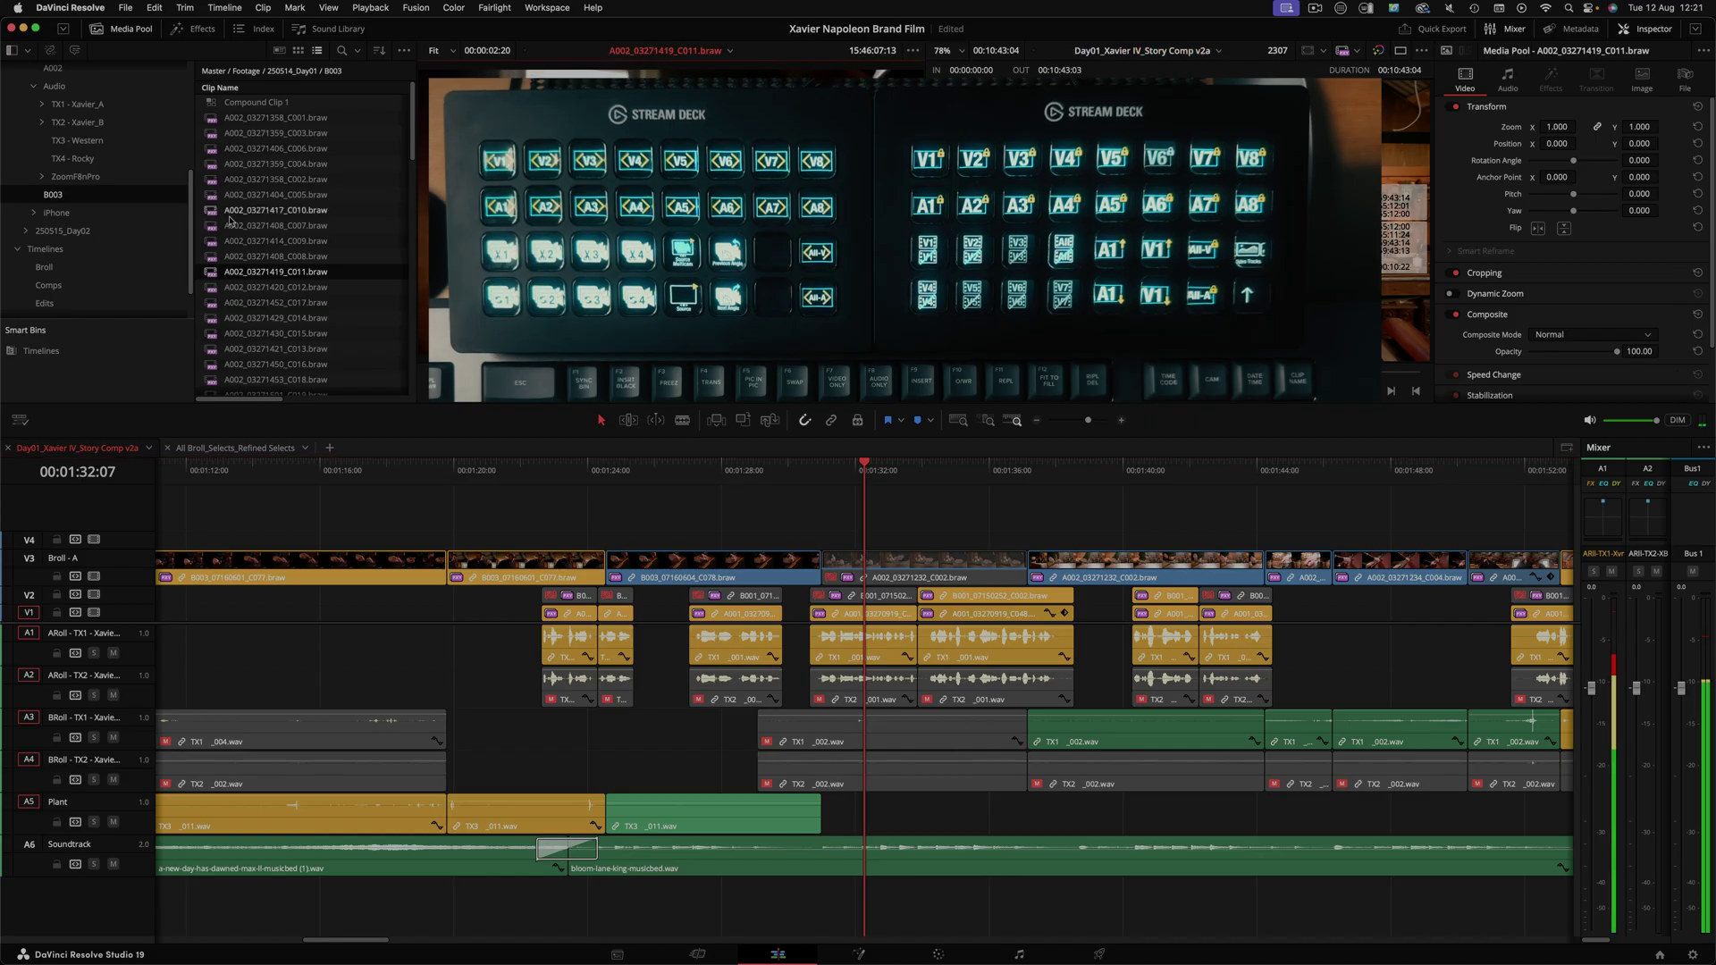
click(261, 240)
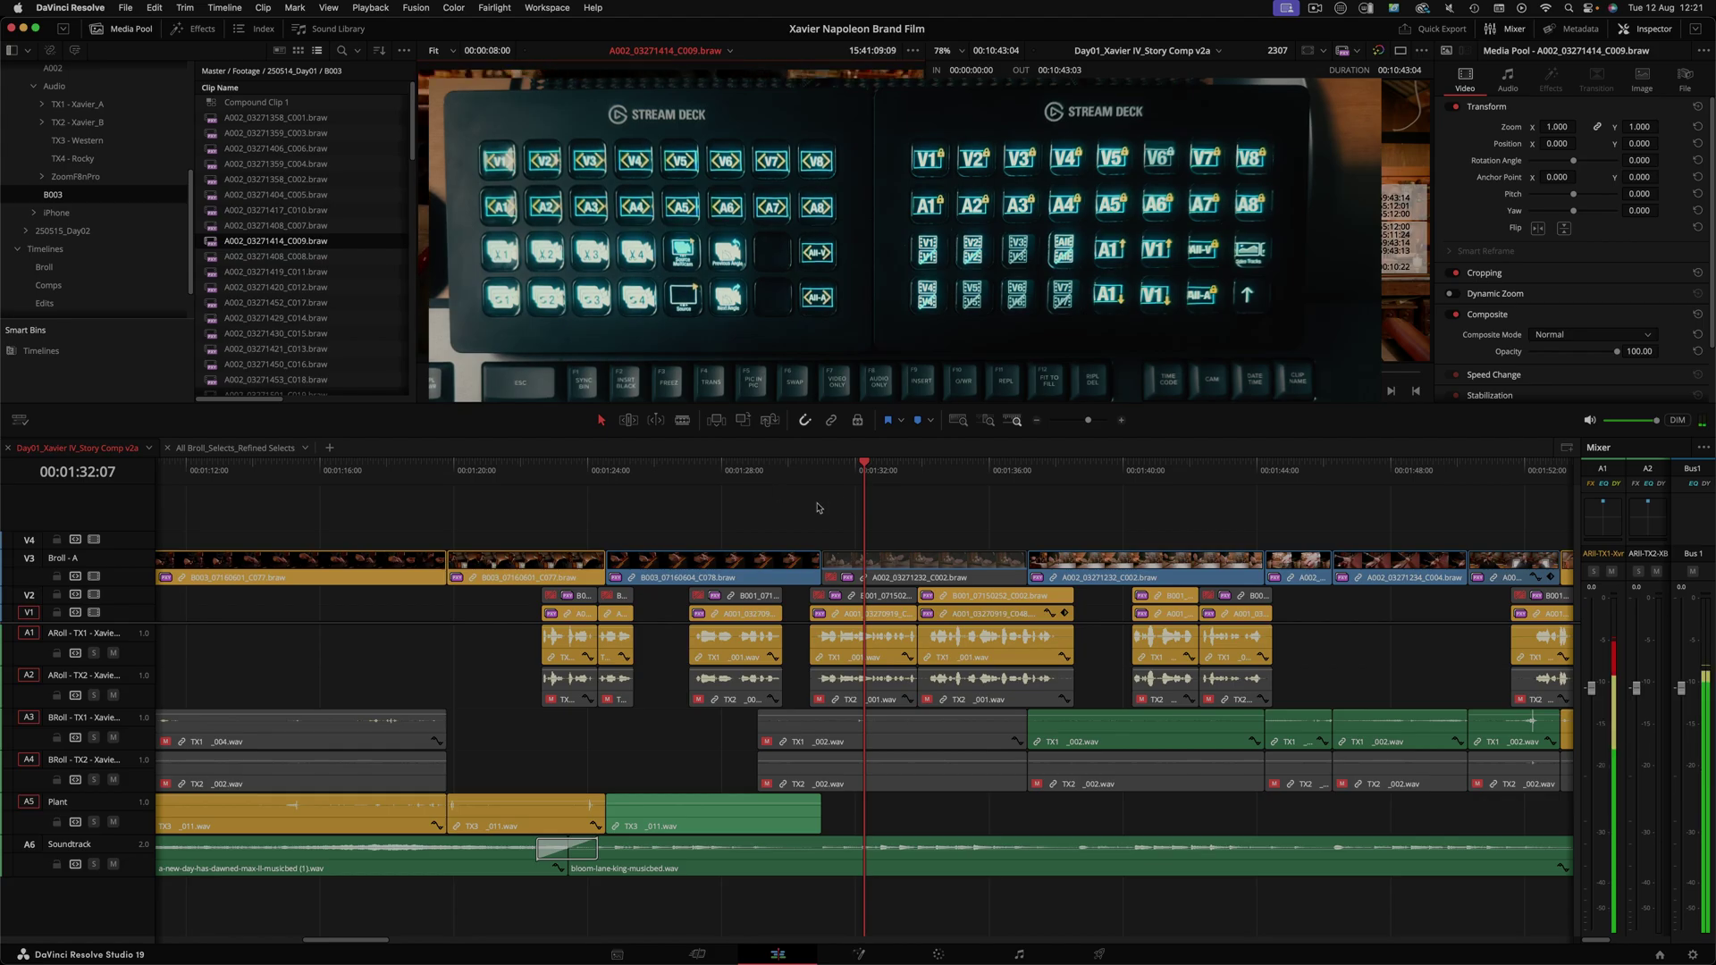
drag(774, 482, 734, 489)
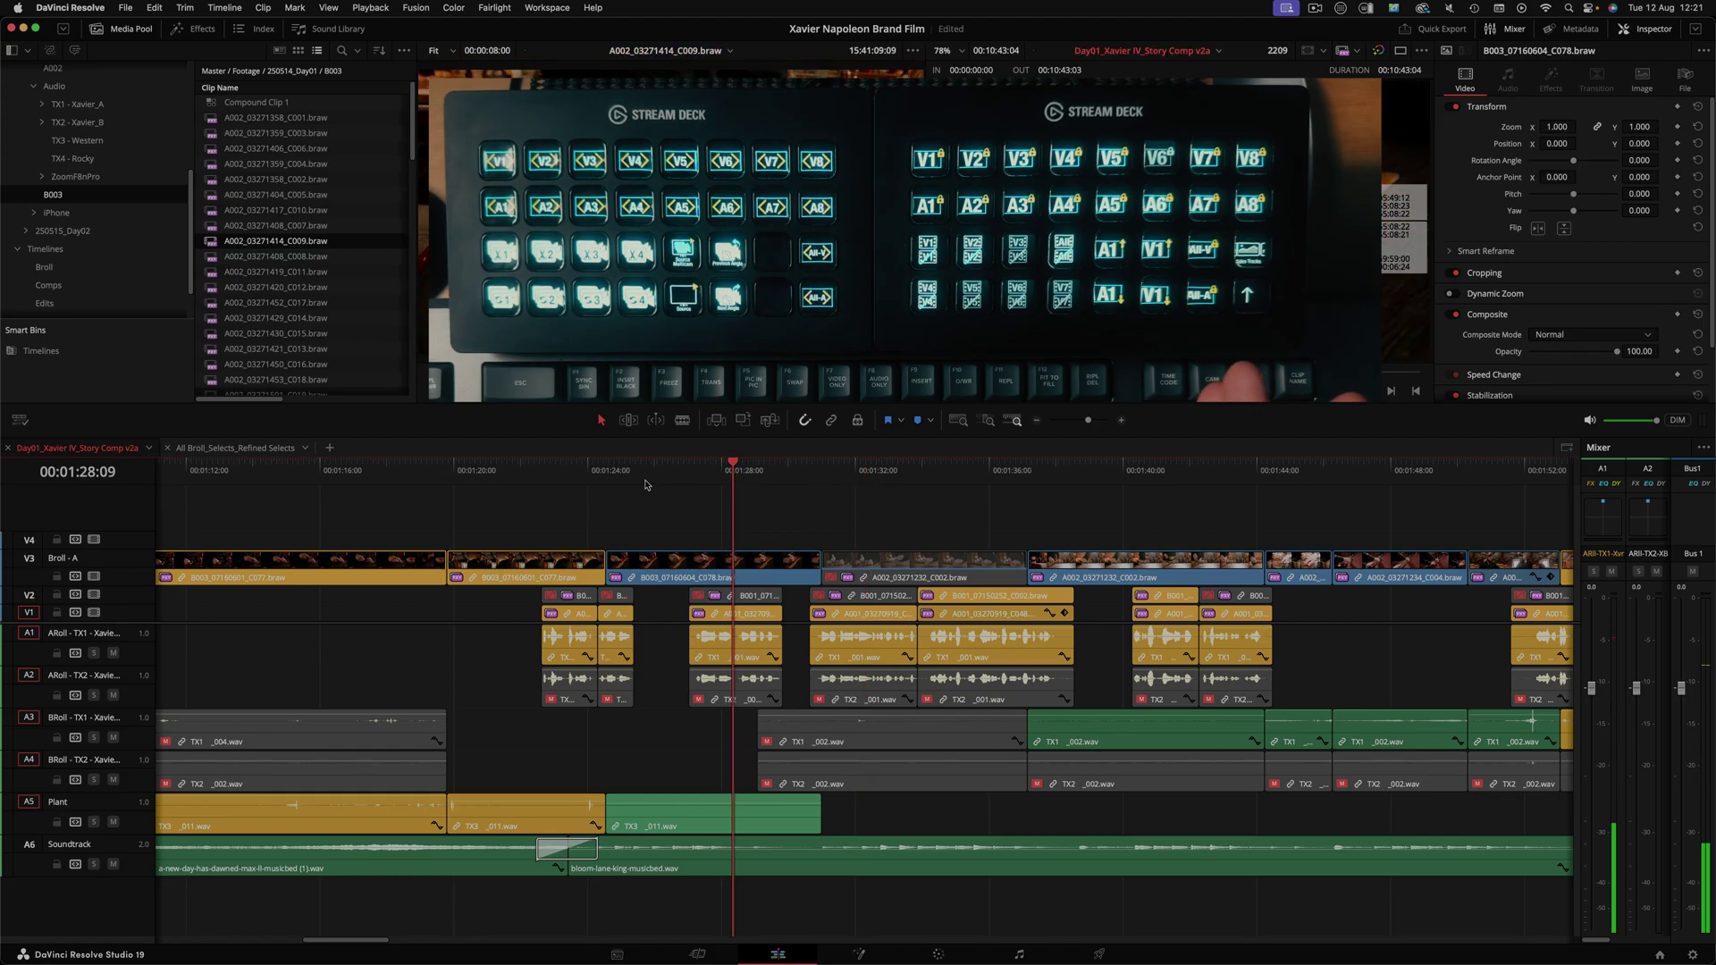
key(F10)
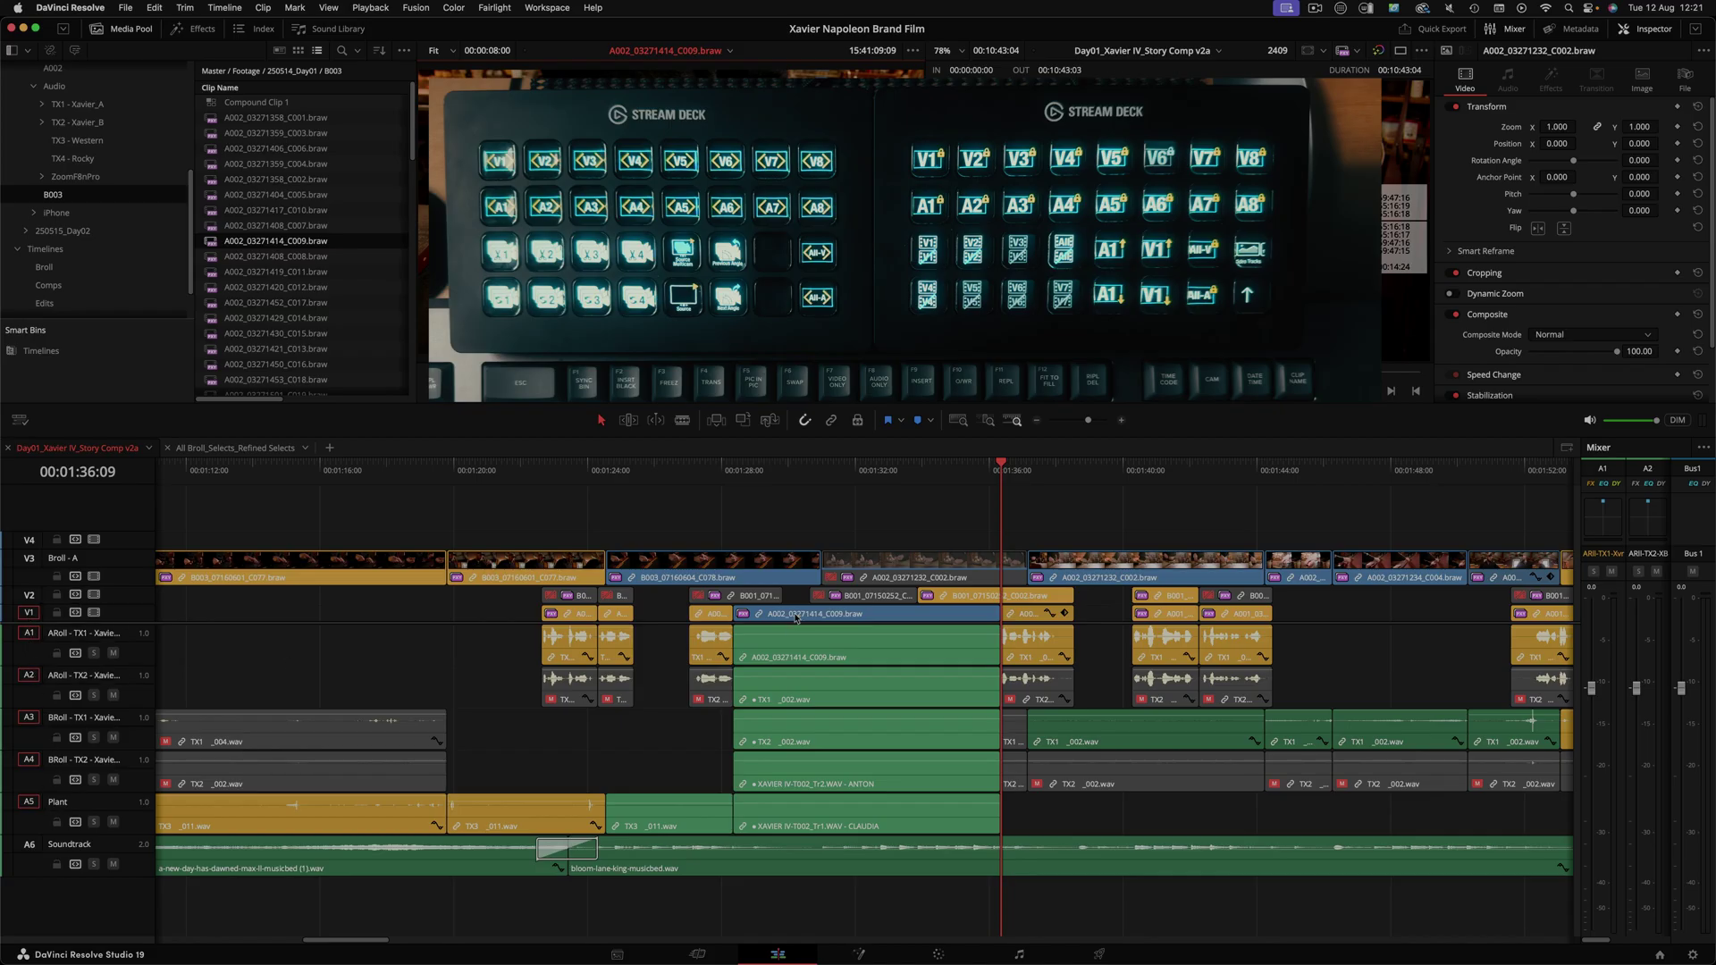
key(super+z)
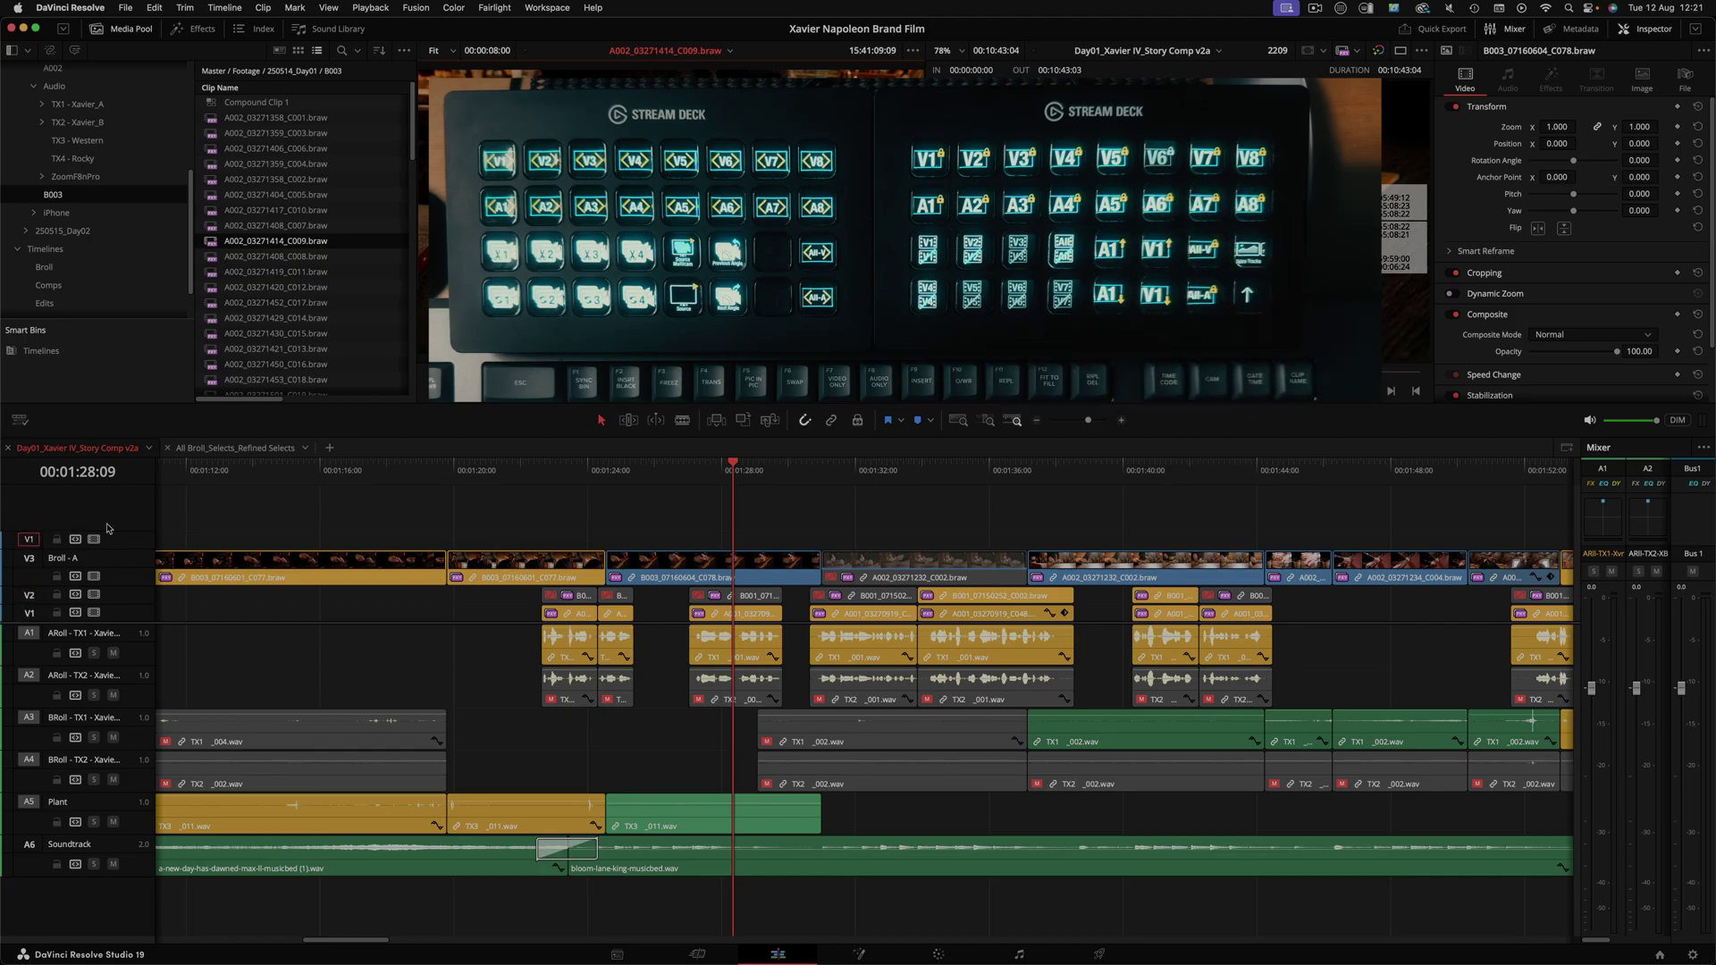
Step: Try placing only the source clip's video on V4 at 00:01:28:09 and on V3 at 00:01:40:06, and undo both edits
key(F12)
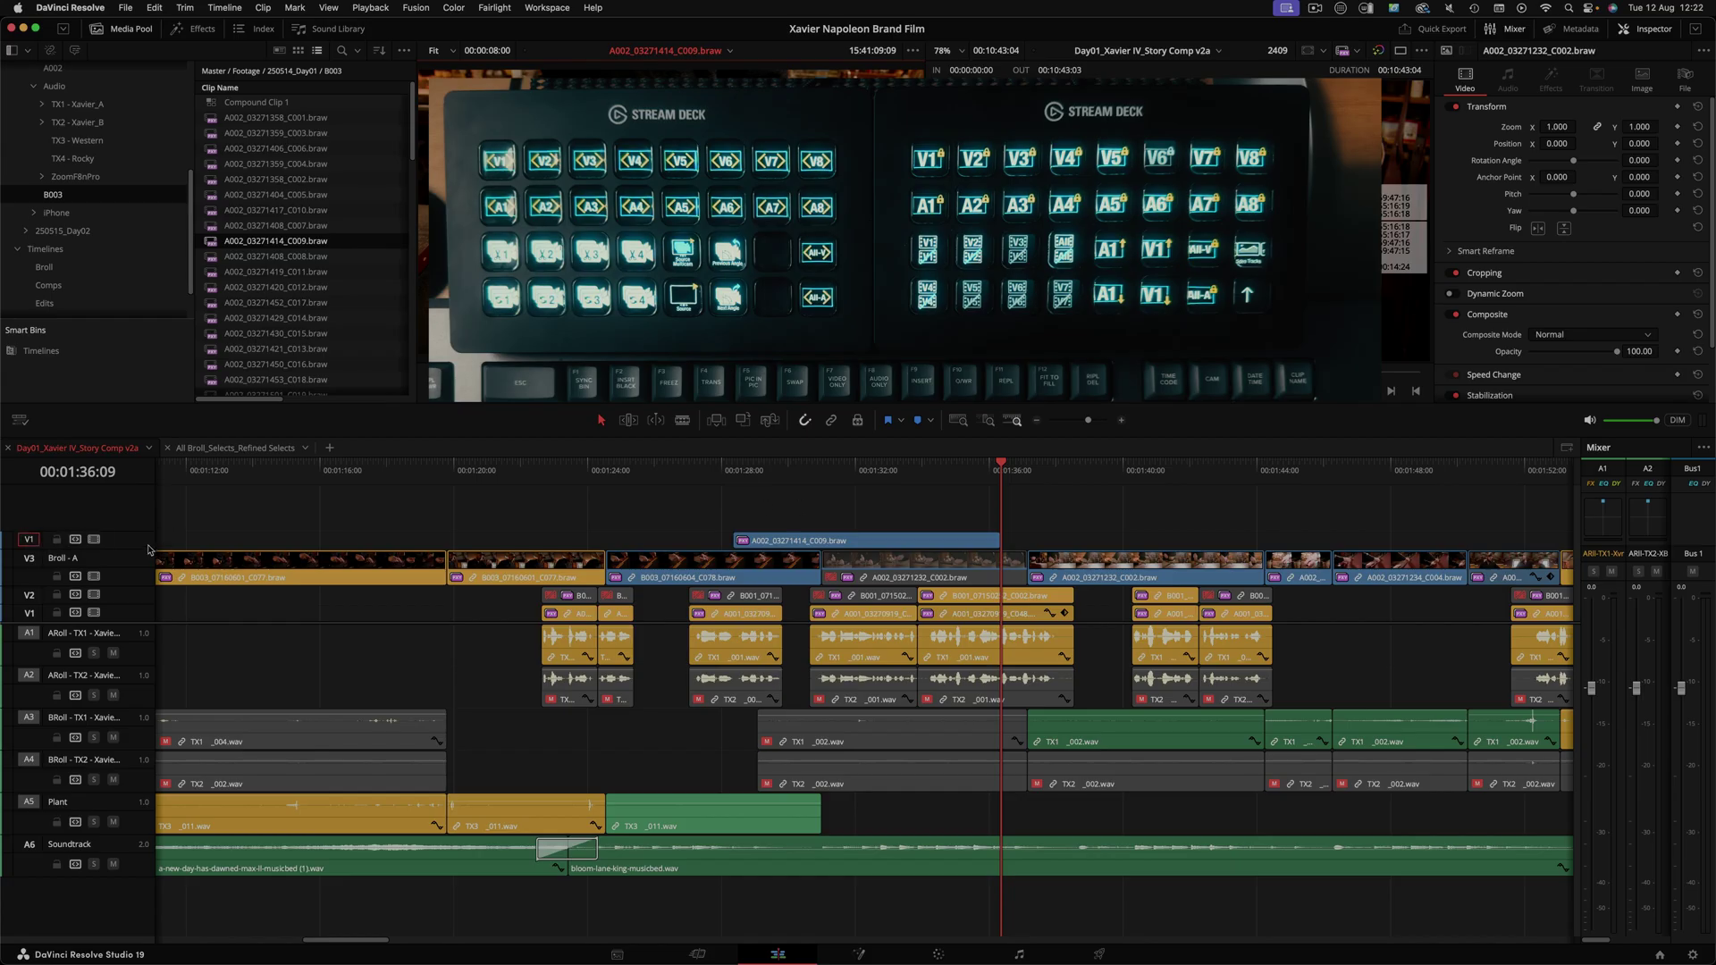
key(alt+3)
click(1130, 471)
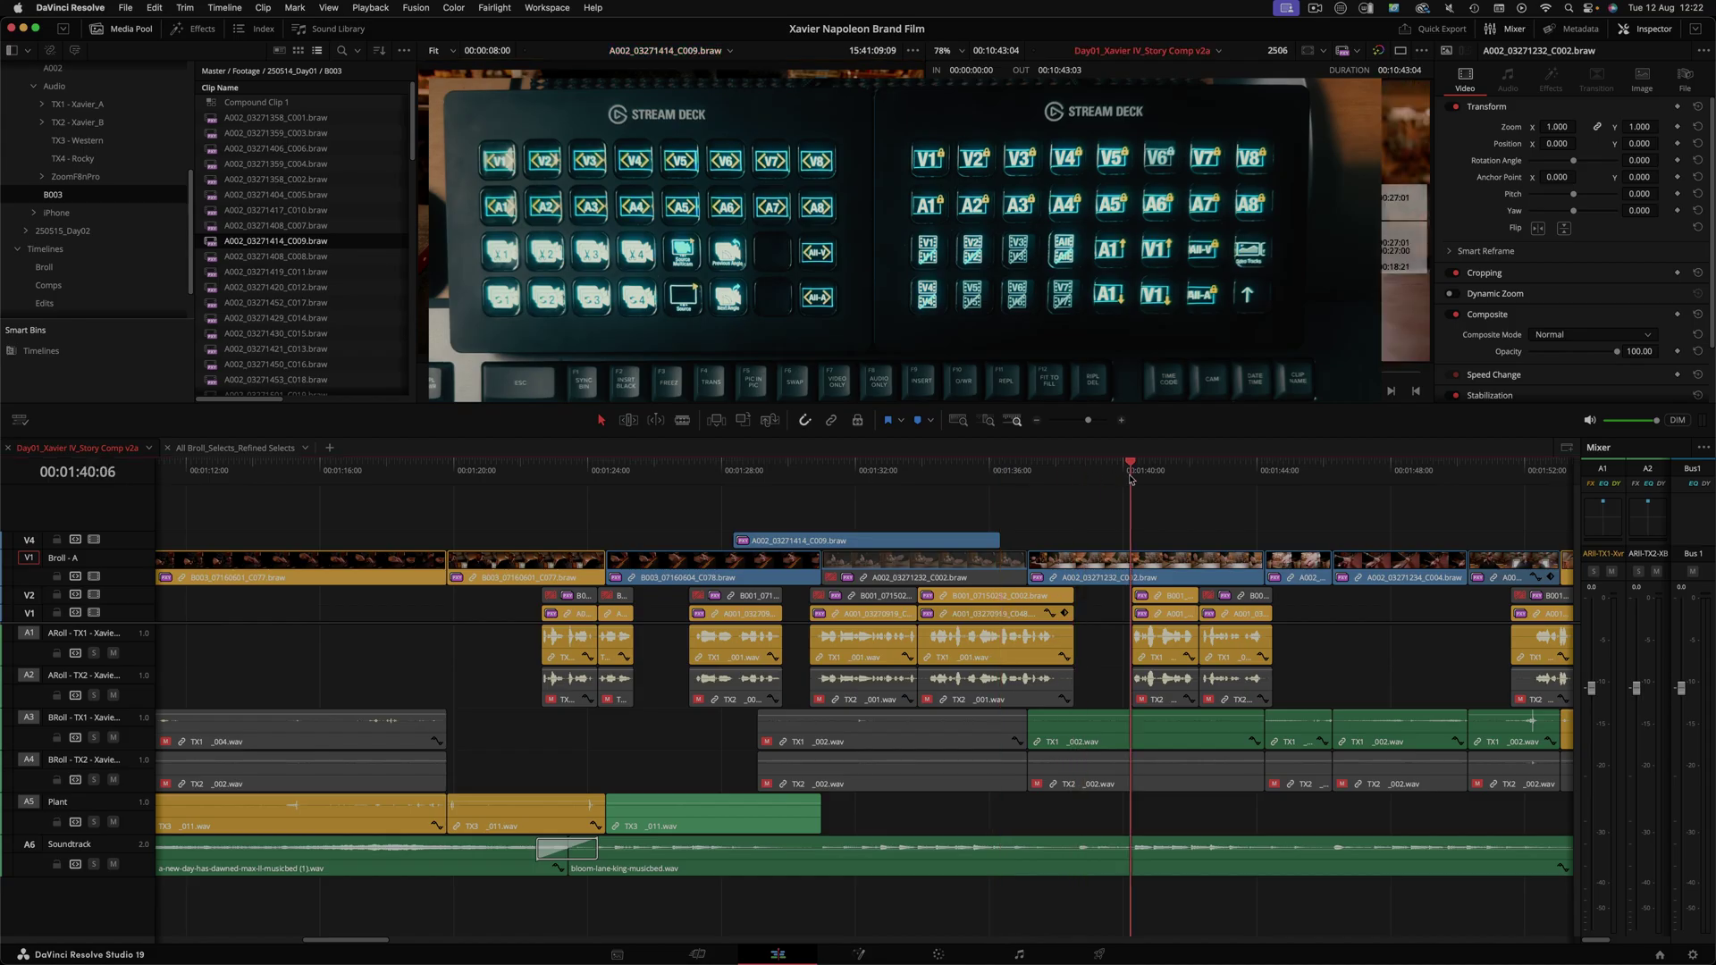
key(F10)
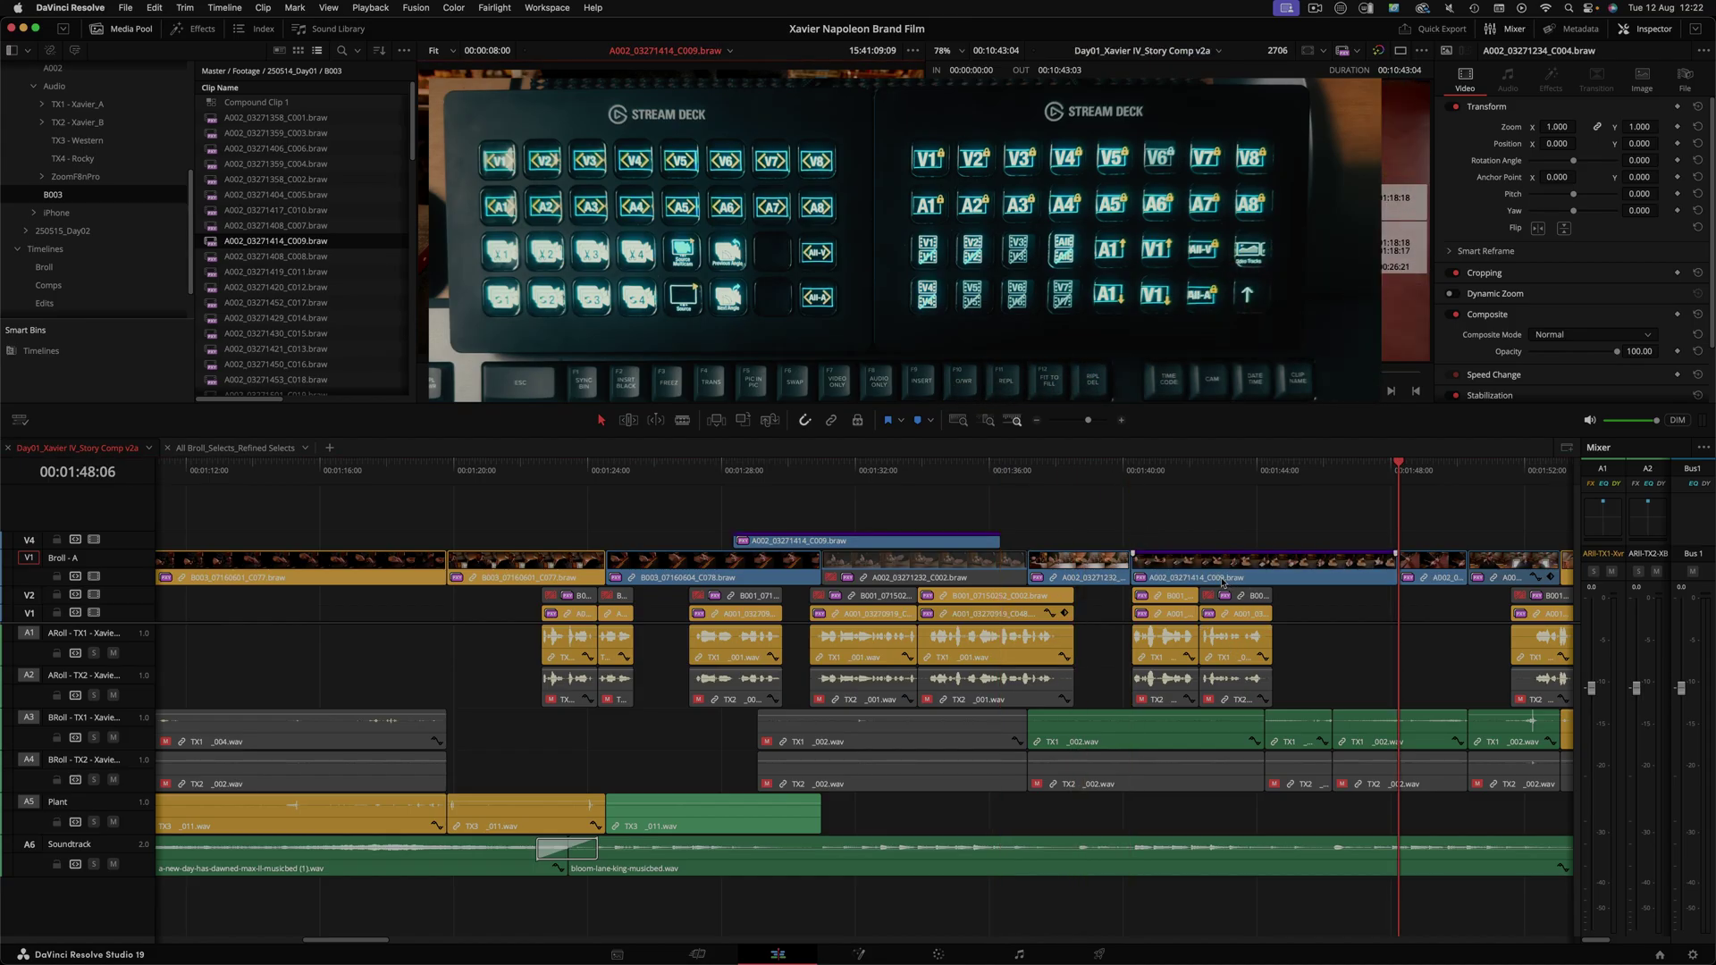
key(super+z)
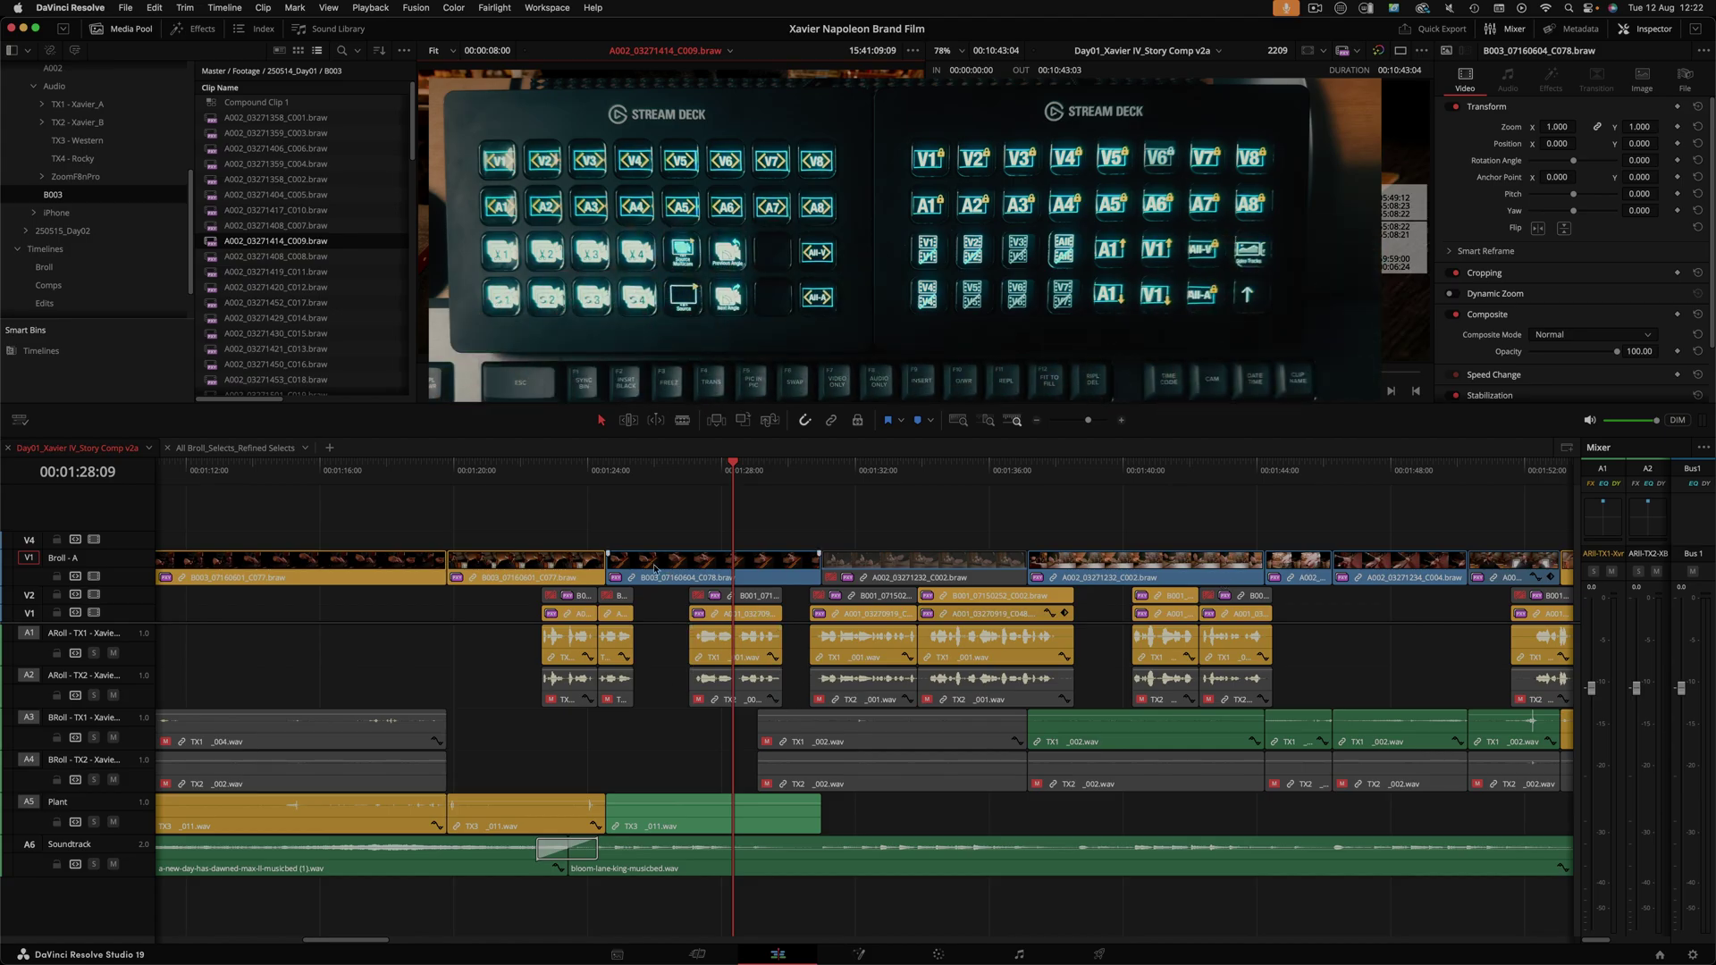
Step: Select the two adjacent B-roll clips on V3 around 00:01:20:19 and apply seven clip colors to them in turn
drag(642, 475, 481, 484)
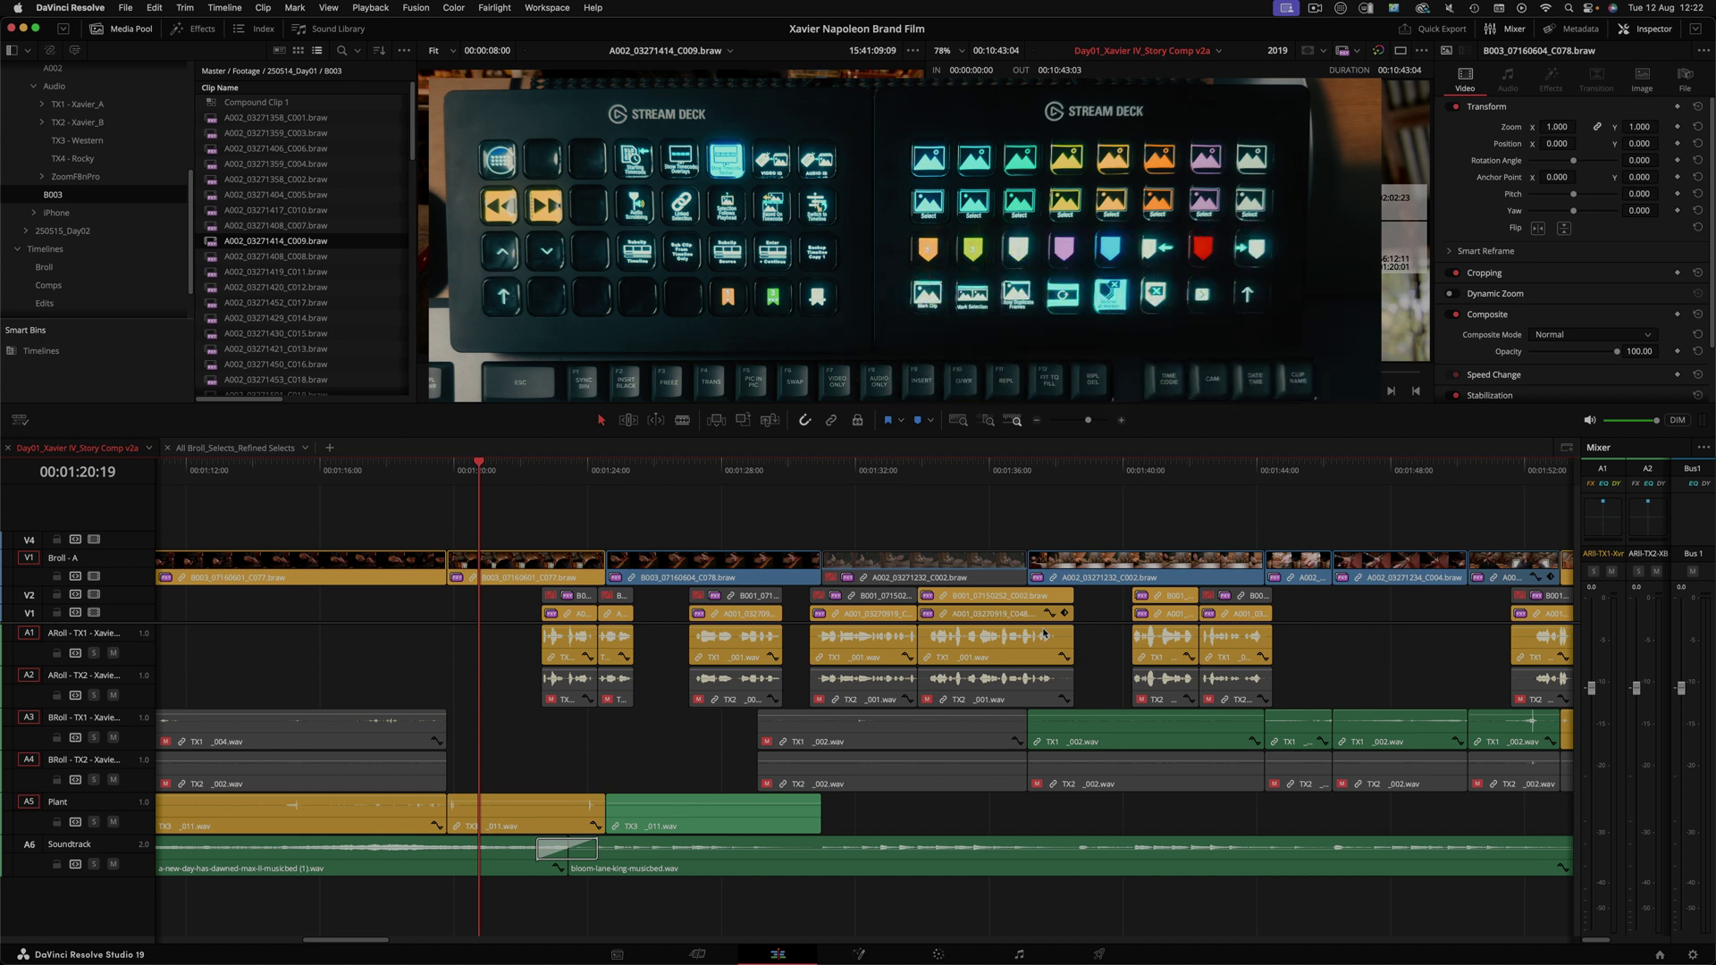
key(super+minus)
drag(875, 518, 741, 577)
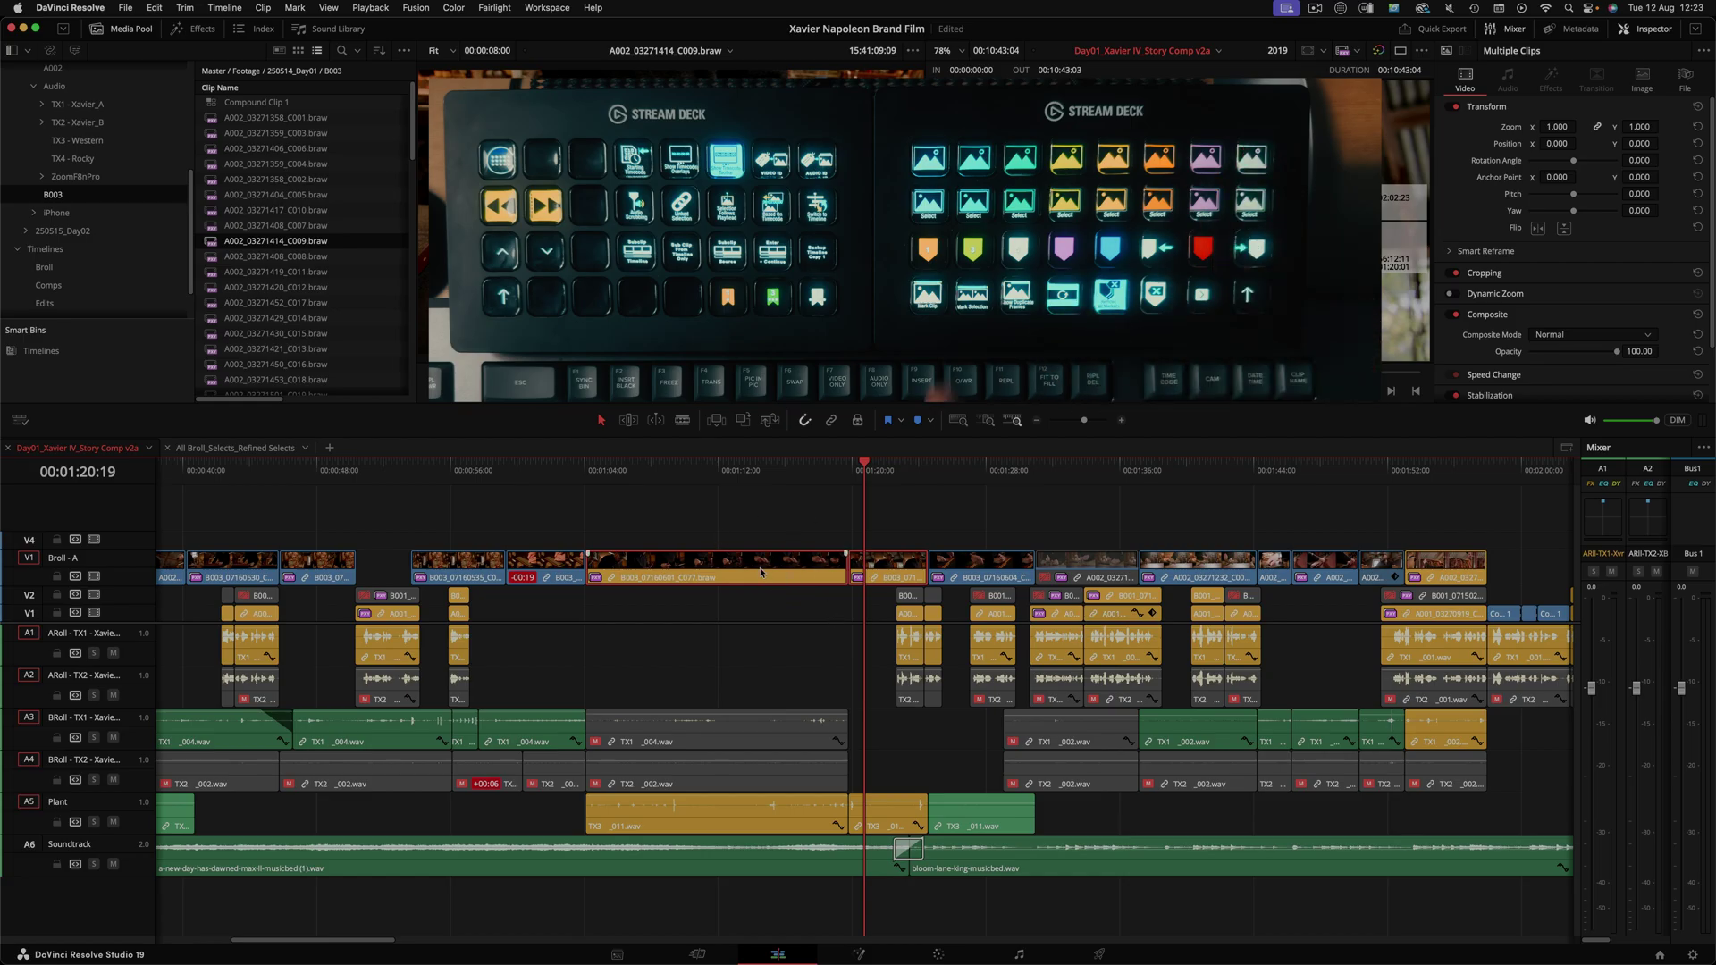
key(ctrl+shift+1)
key(ctrl+shift+2)
key(ctrl+shift+3)
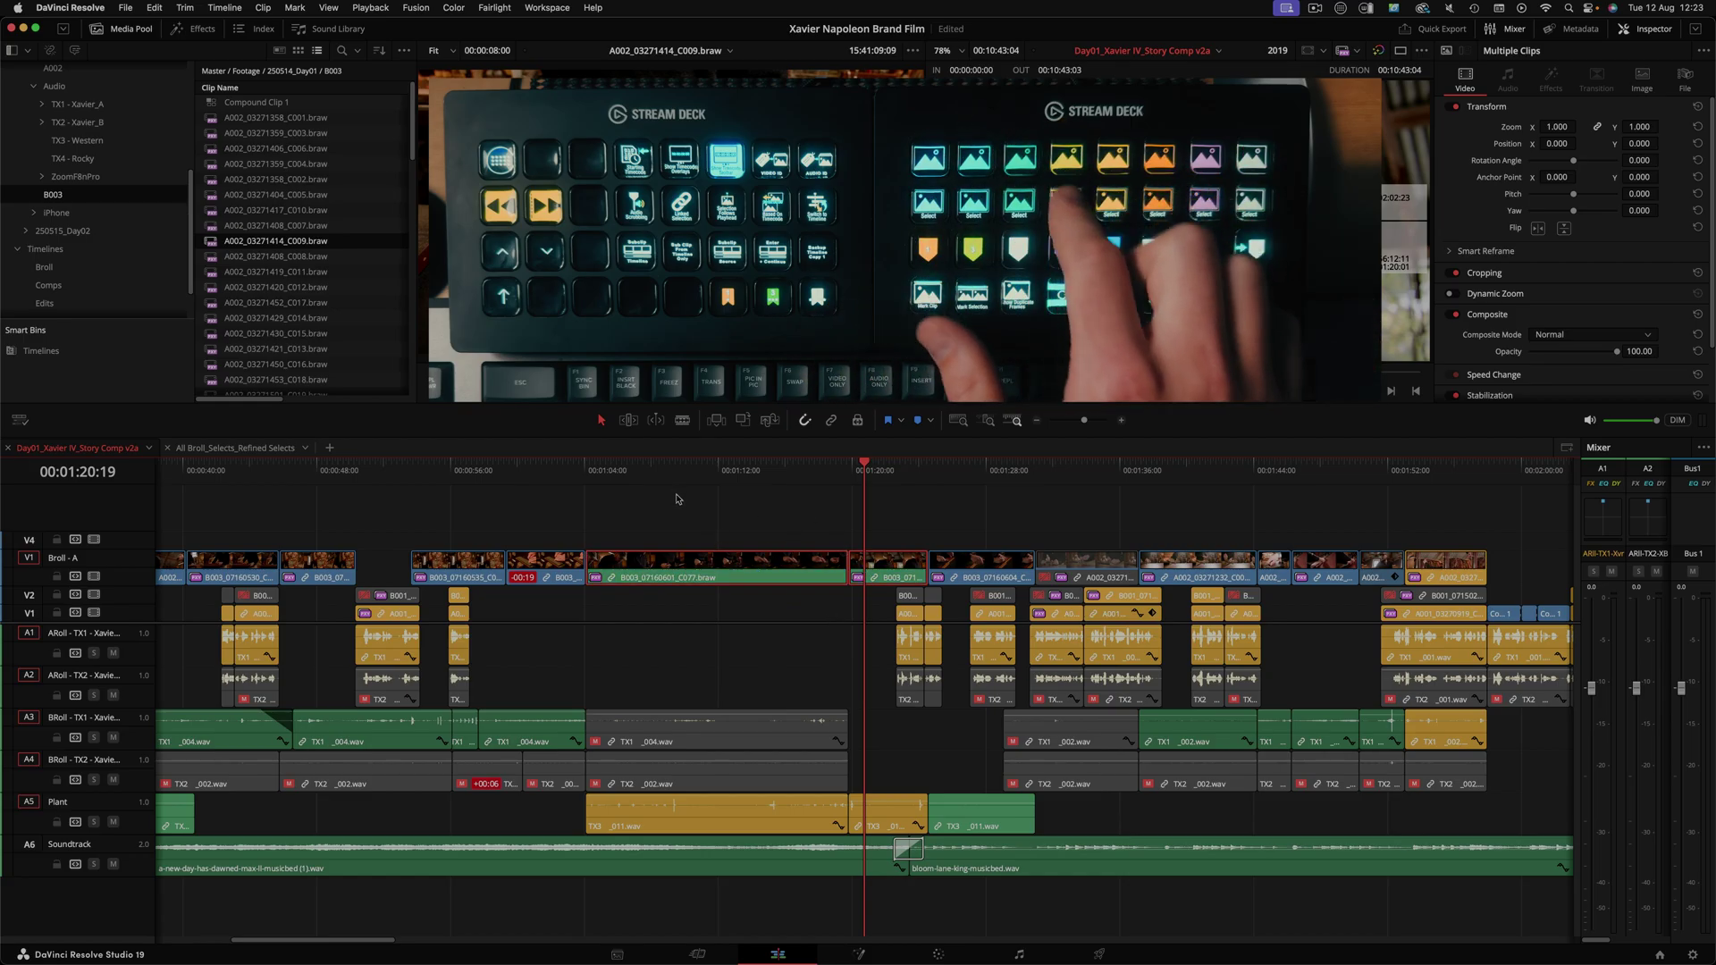
key(ctrl+shift+4)
key(ctrl+shift+5)
key(ctrl+shift+6)
key(ctrl+shift+7)
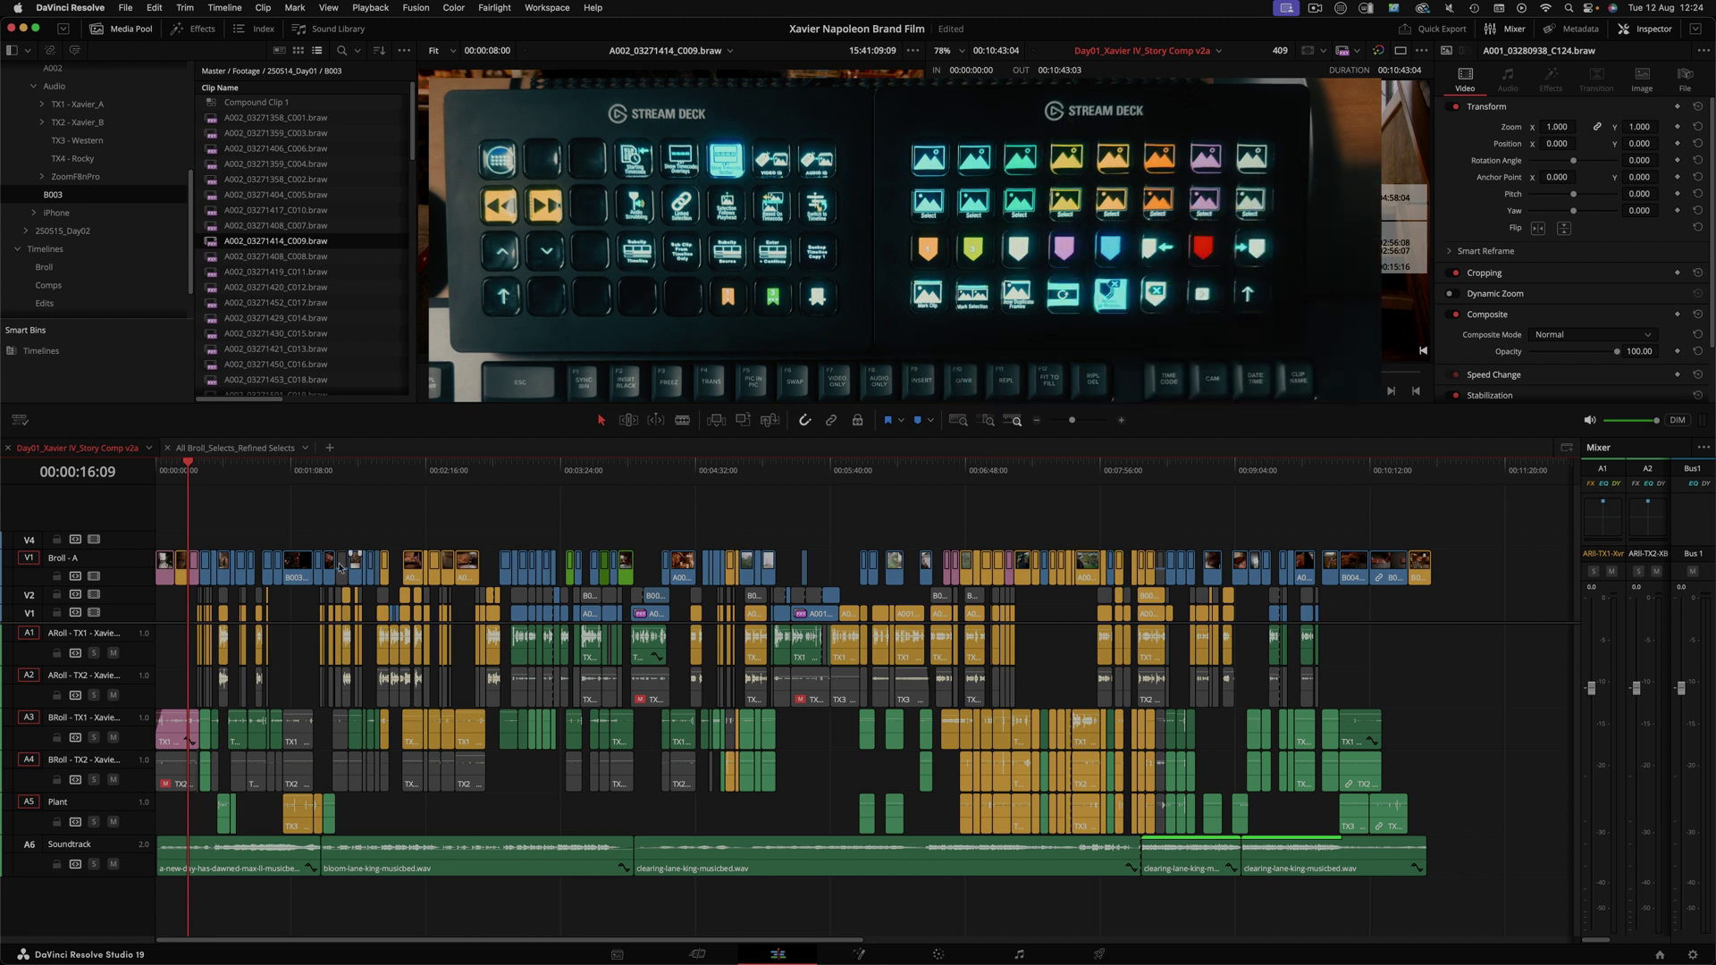
Step: Select all pink clips on the B-roll track V3 and paste a copy of them at 00:12:24:00
key(Home)
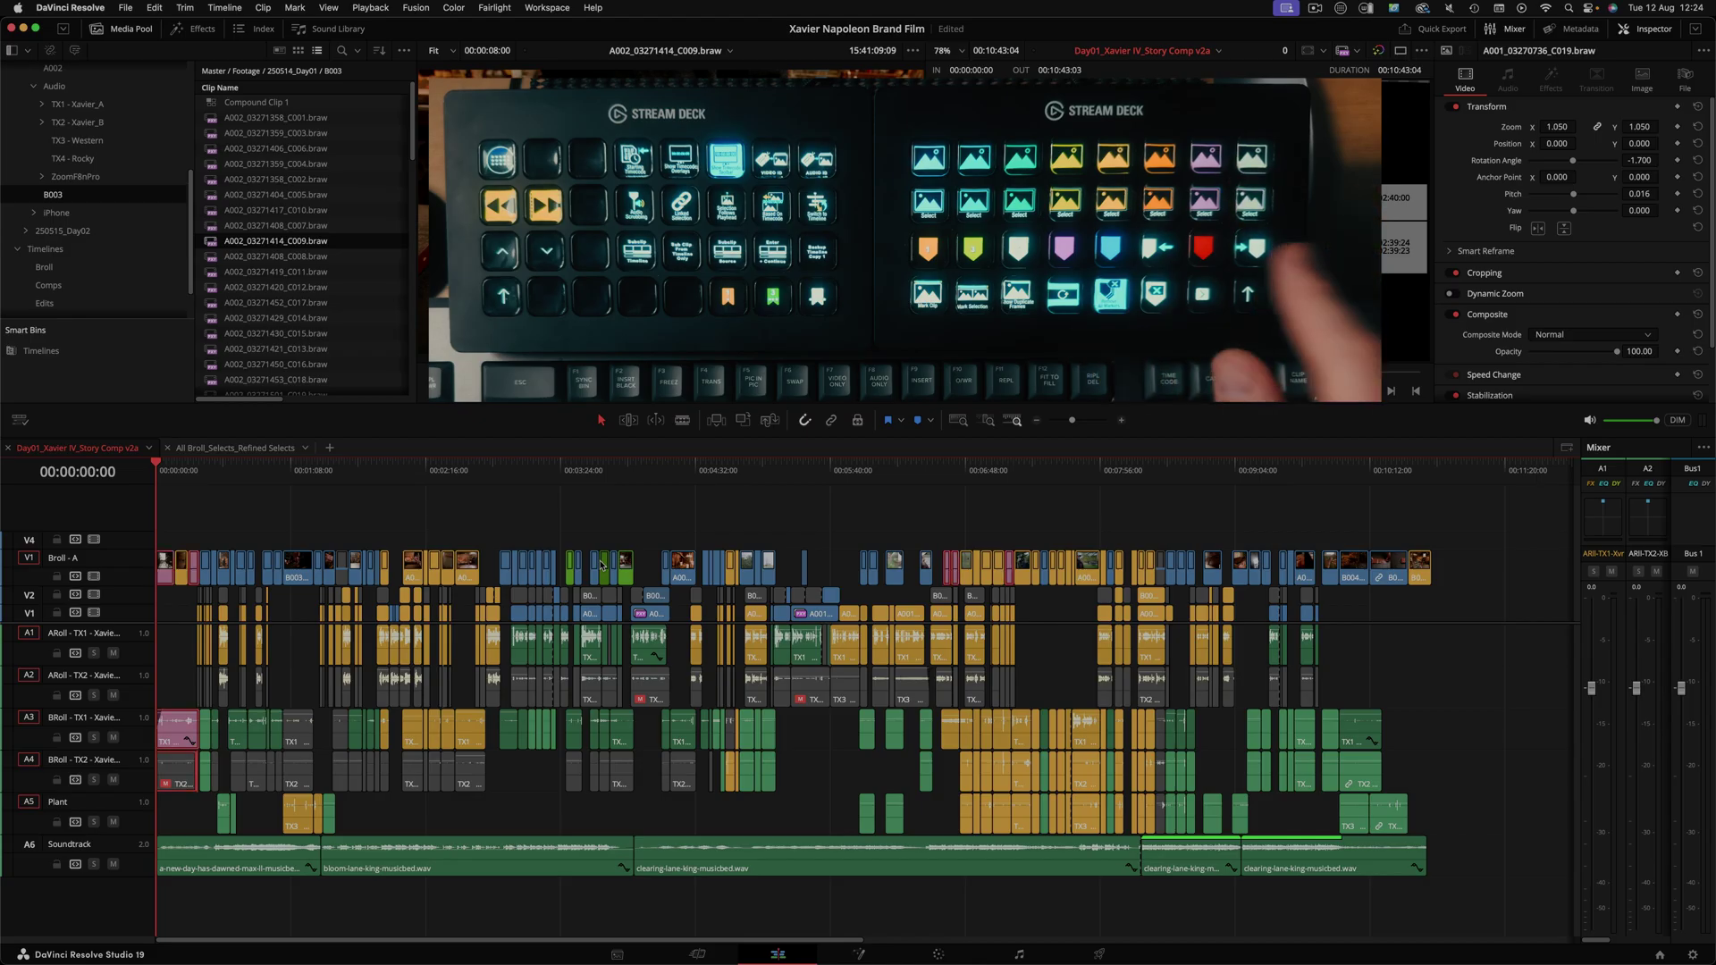
key(ctrl+alt+shift+p)
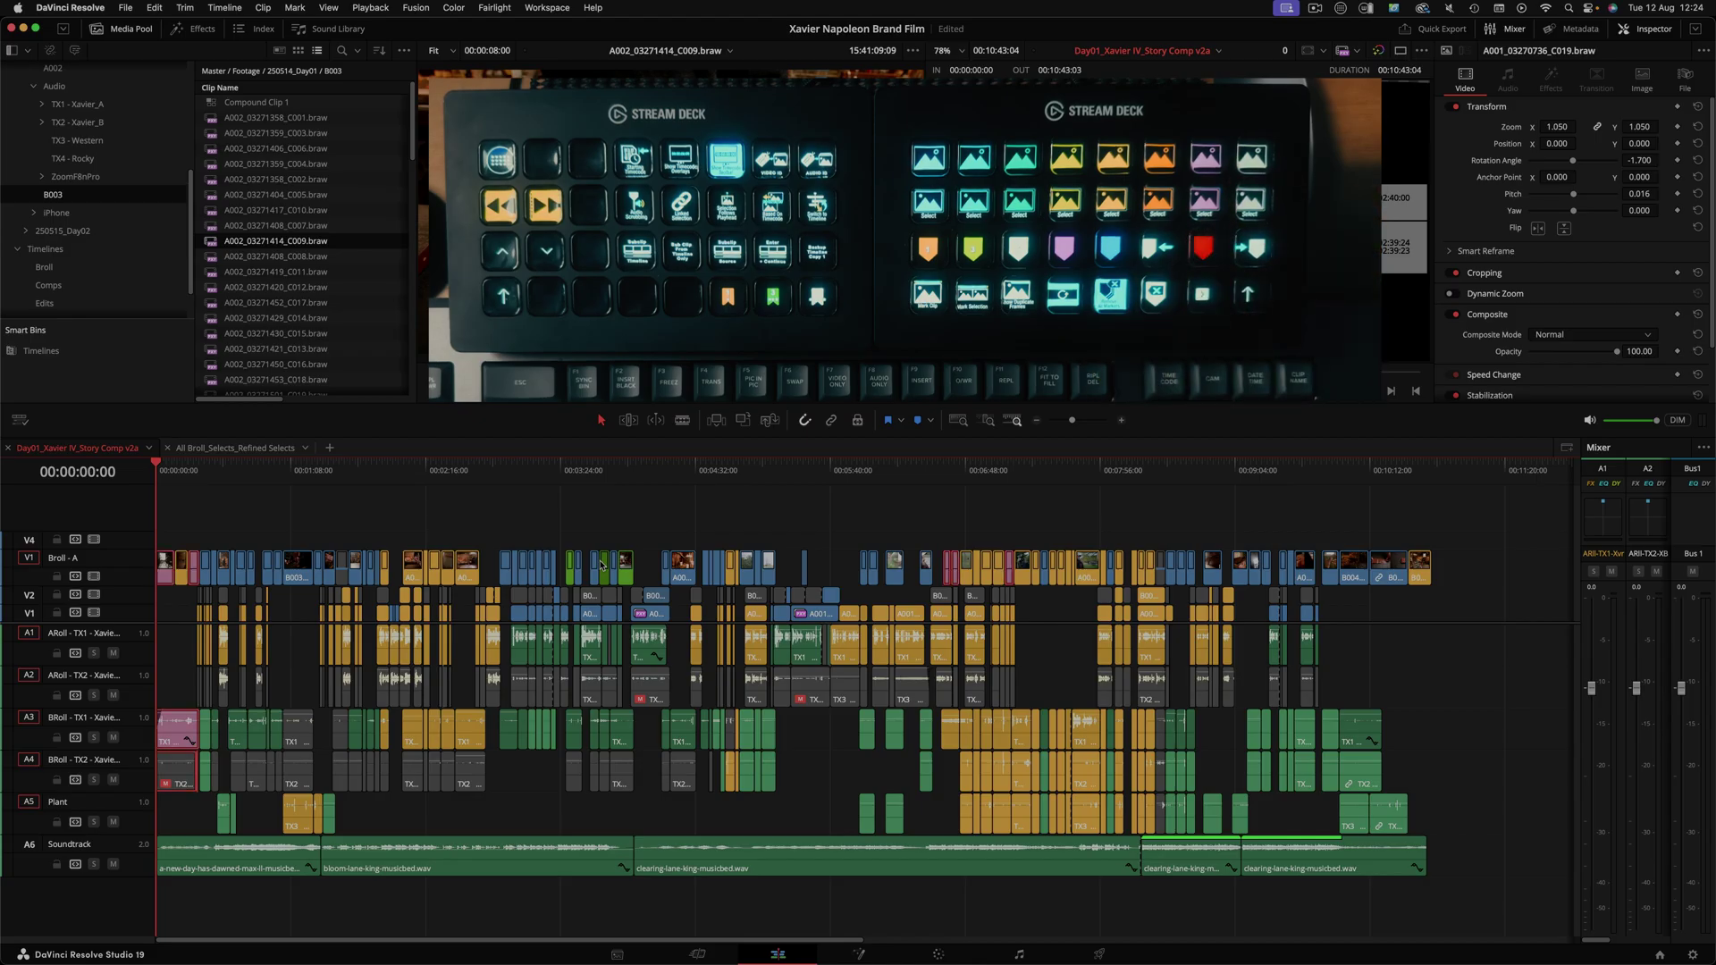
key(super+minus)
click(894, 476)
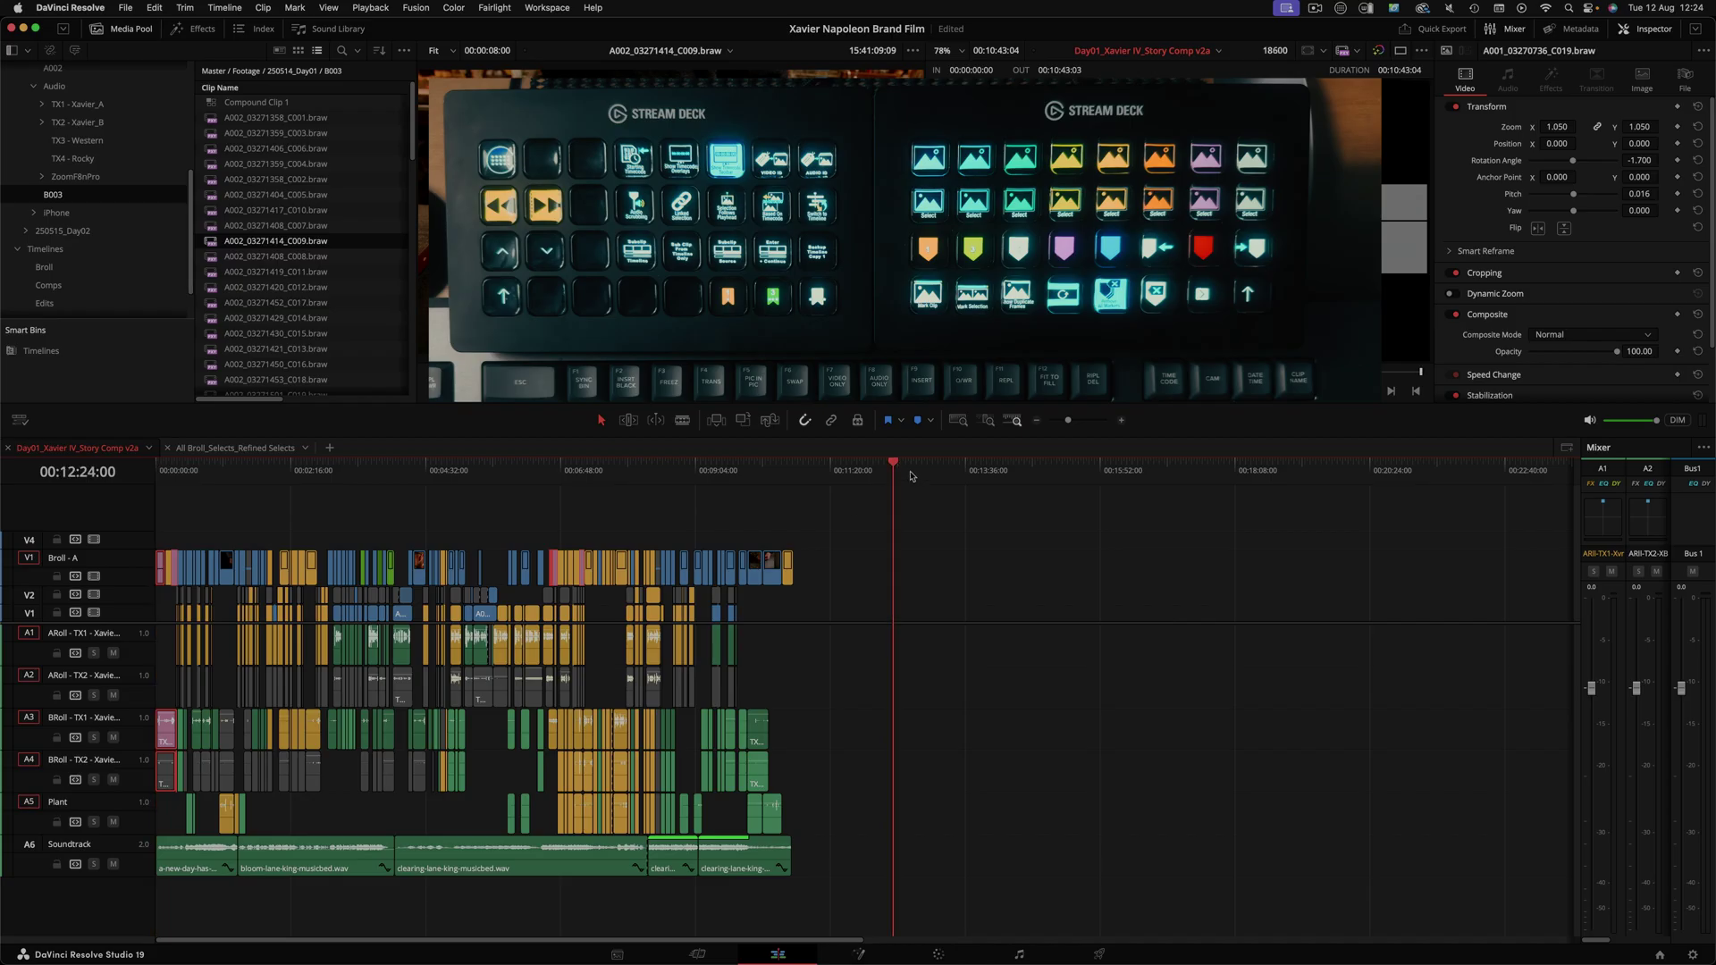
key(ctrl+v)
click(927, 475)
key(super+equal)
key(super+equal)
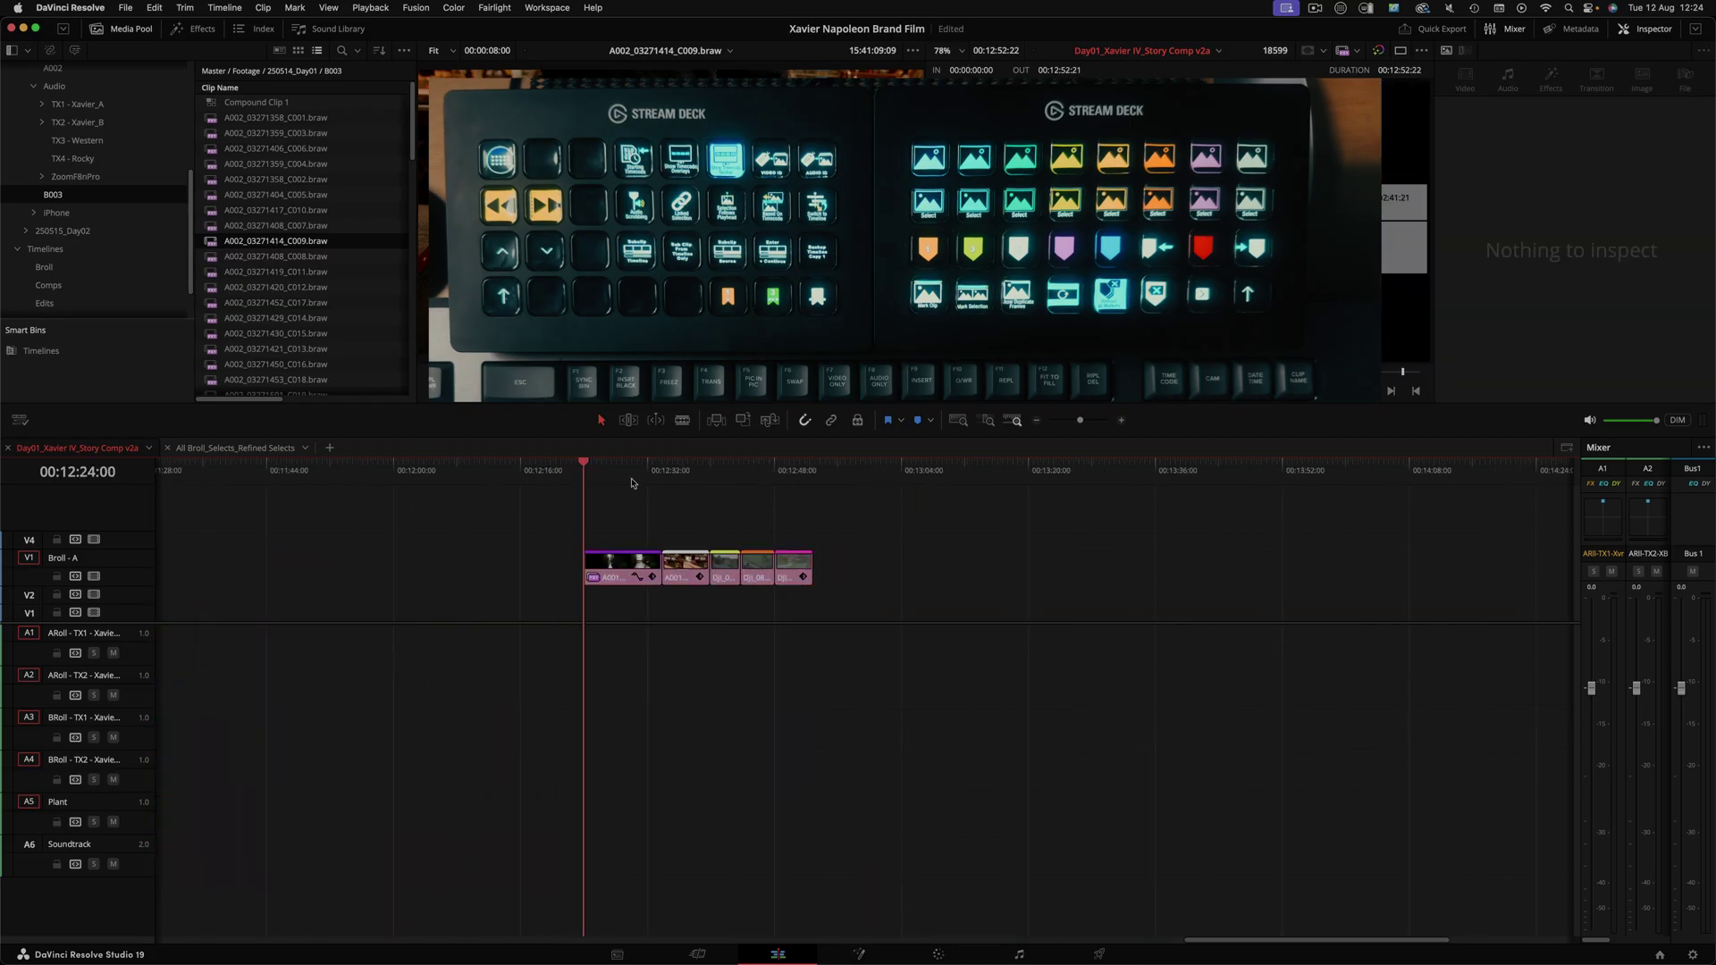
Step: Select the pasted pink clips beyond the end of the edit and delete them
drag(632, 482, 686, 503)
drag(902, 538, 558, 610)
key(super+minus)
key(super+minus)
key(super+minus)
key(super+equal)
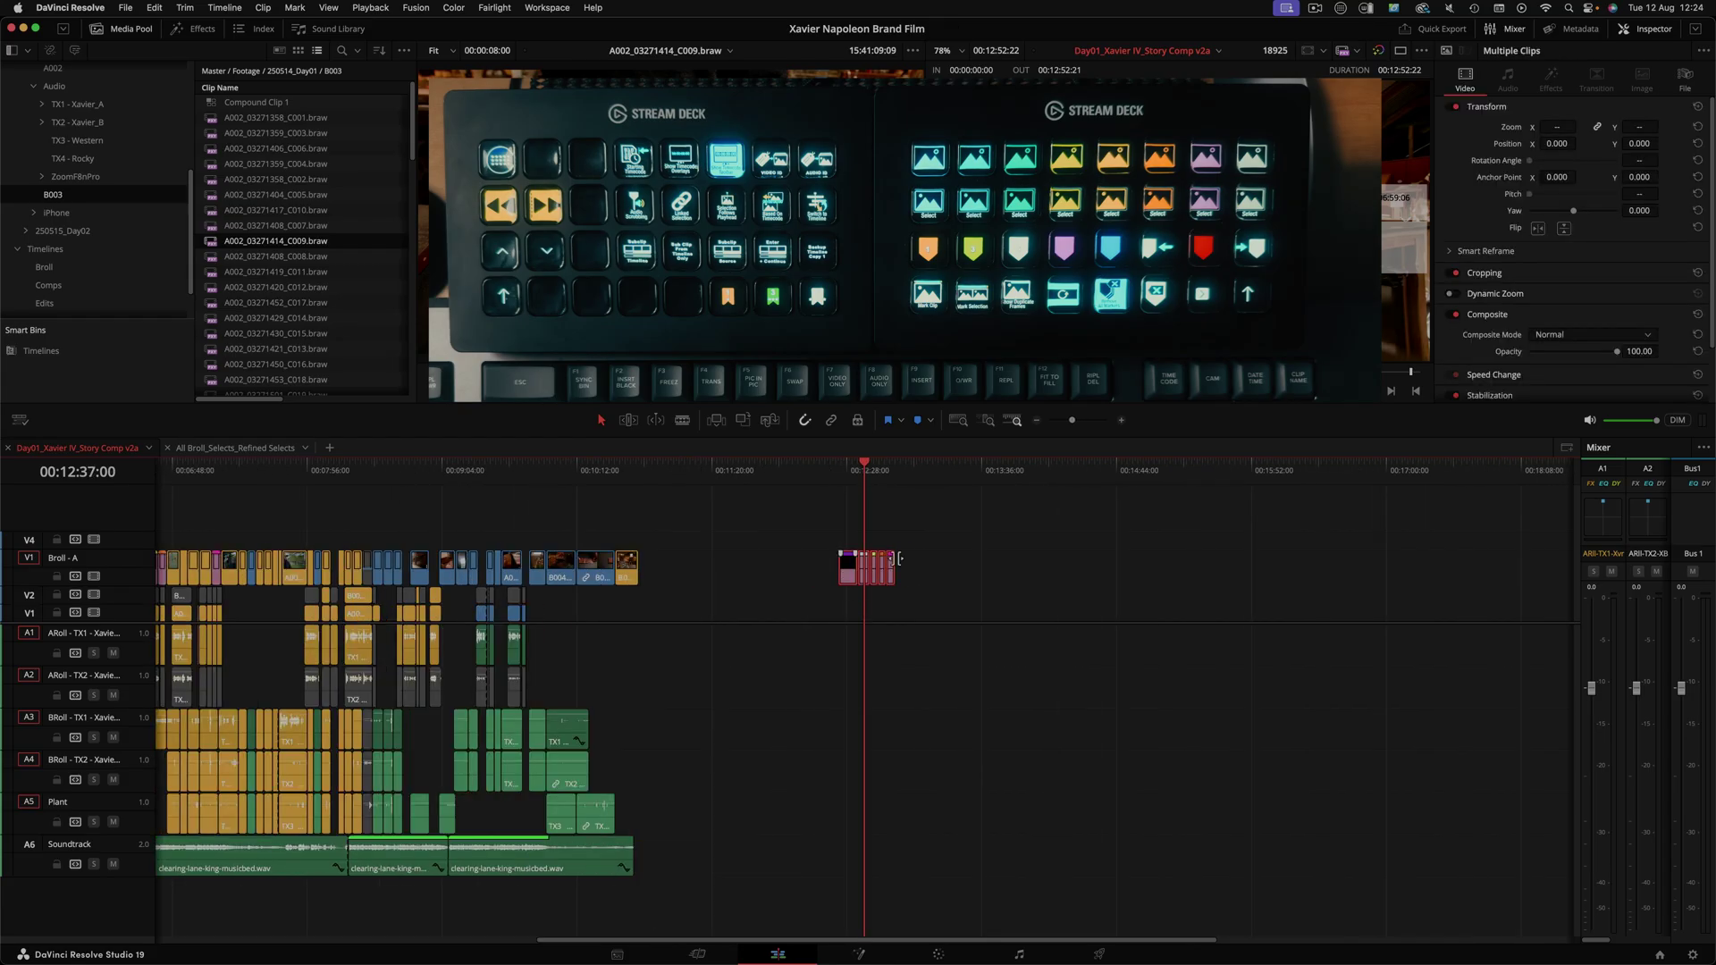
key(BackSpace)
Step: Paste a copy of all orange clips beyond the end of the edit, and delete the pasted clips
key(super+minus)
click(327, 474)
key(ctrl+alt+shift+o)
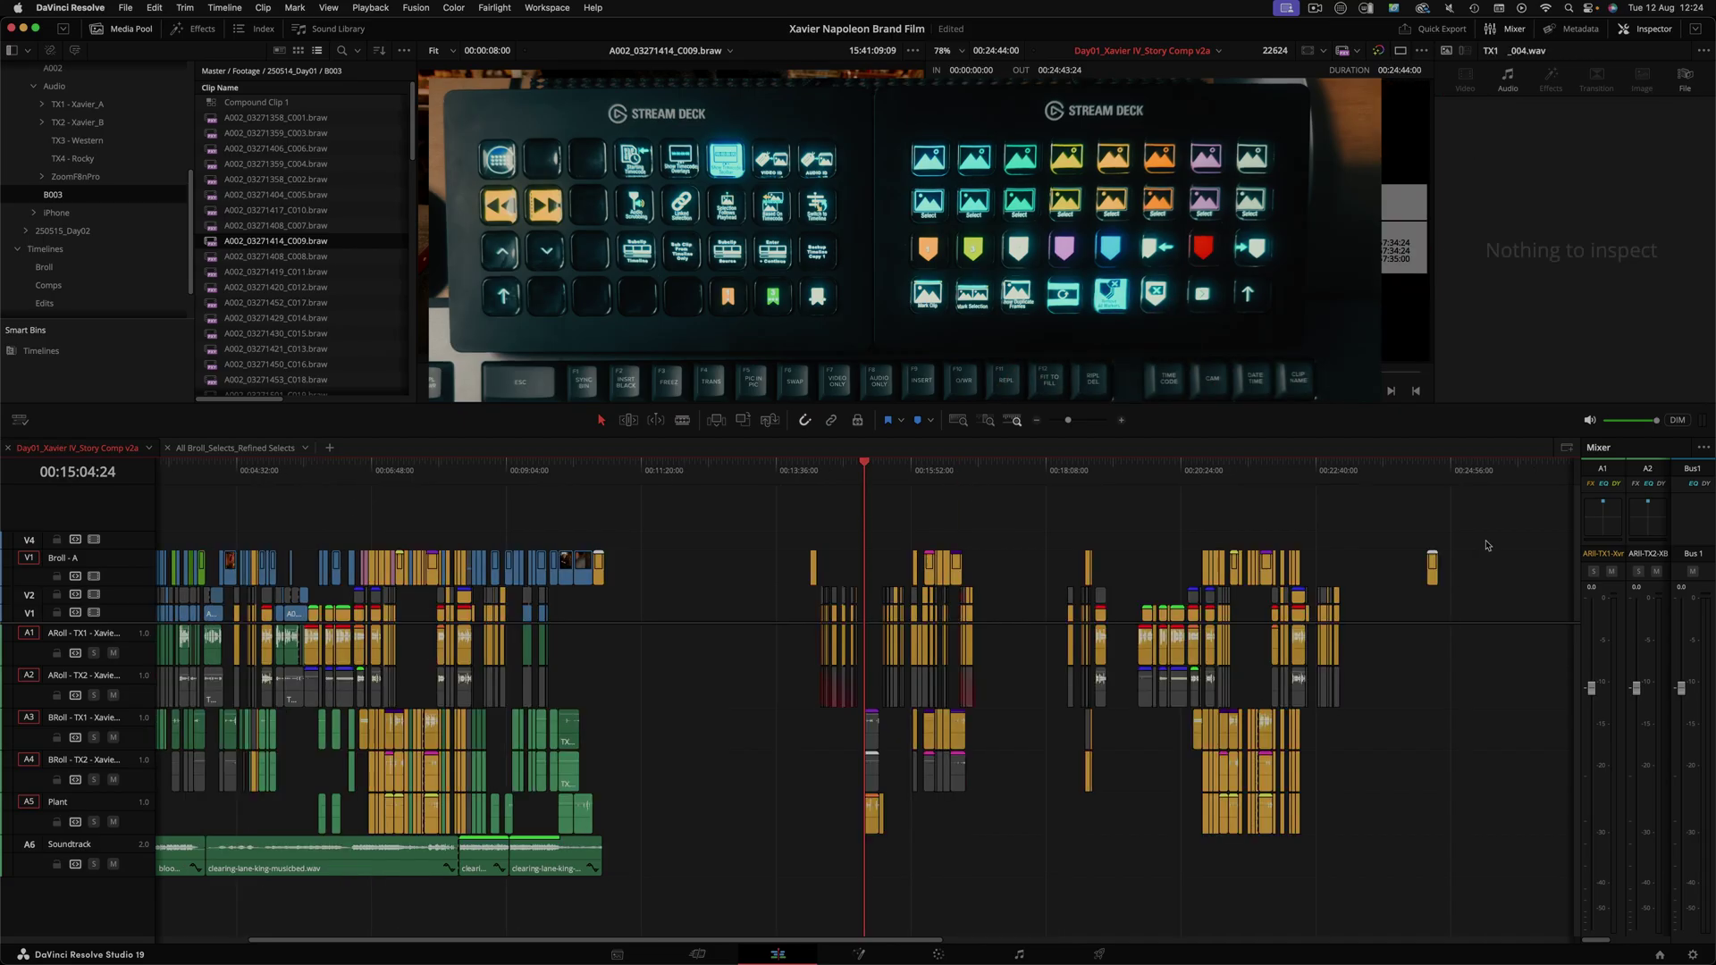
drag(1502, 513, 747, 894)
drag(1475, 861, 716, 533)
key(BackSpace)
key(Home)
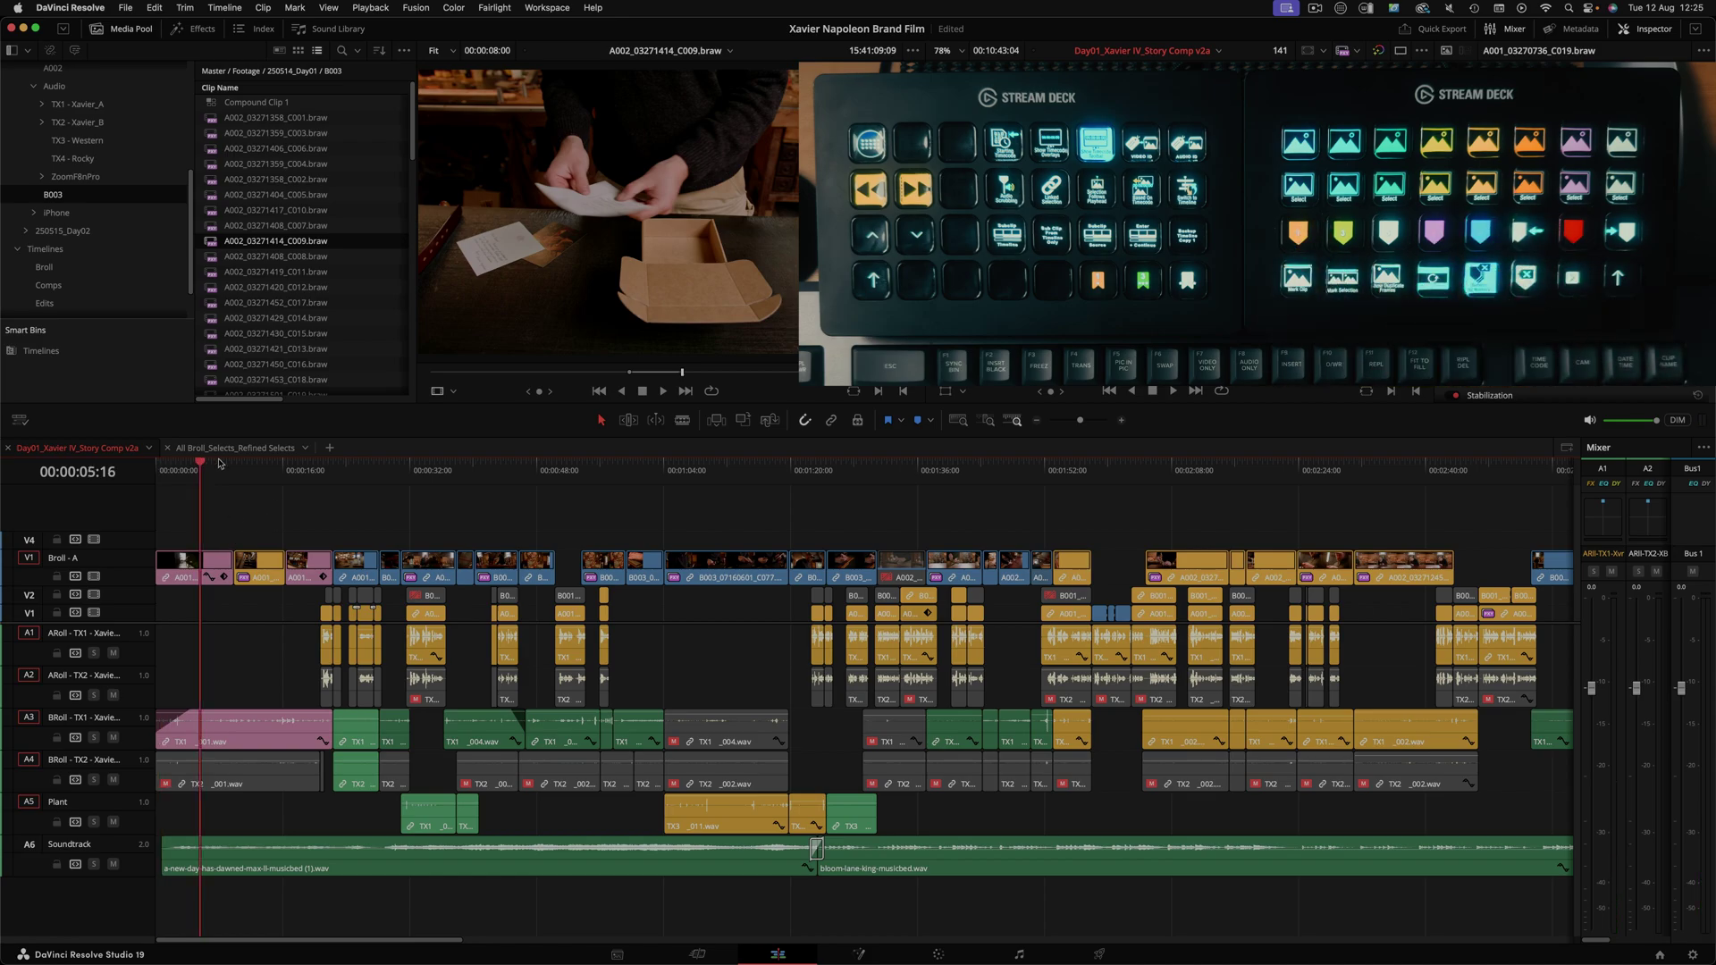
Step: Add a yellow timeline marker at 00:00:05:16 with the keyword "OK Take"
key(super+=)
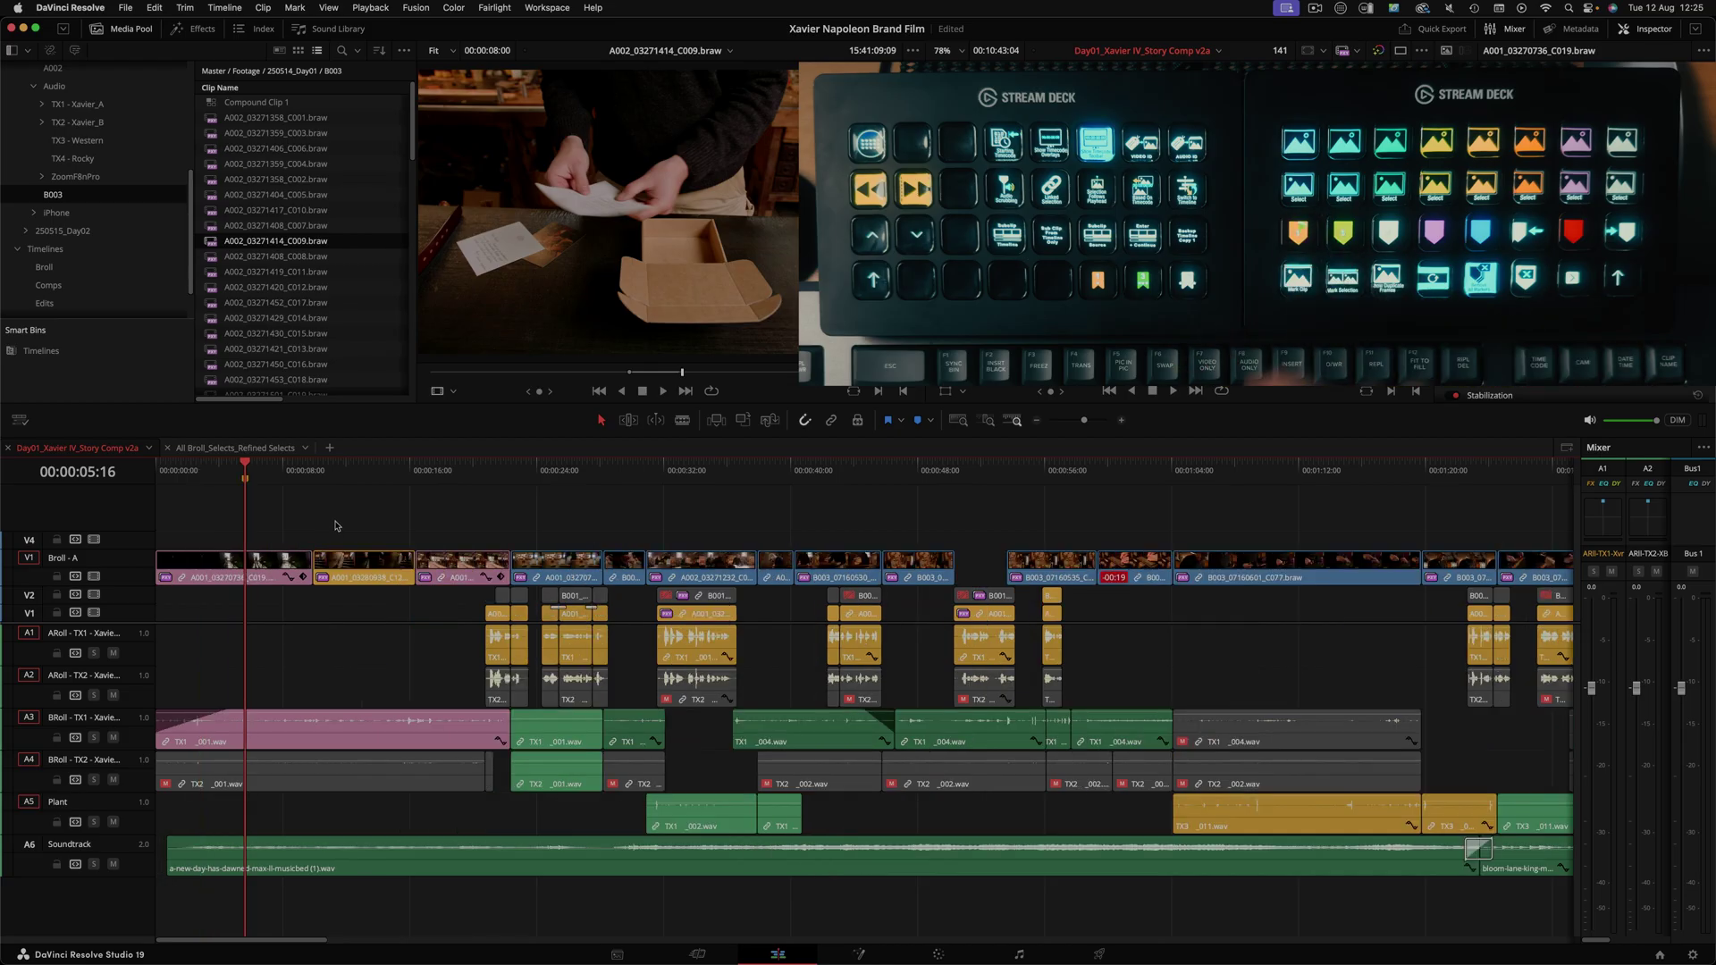
key(super+m)
key(Tab)
key(Tab)
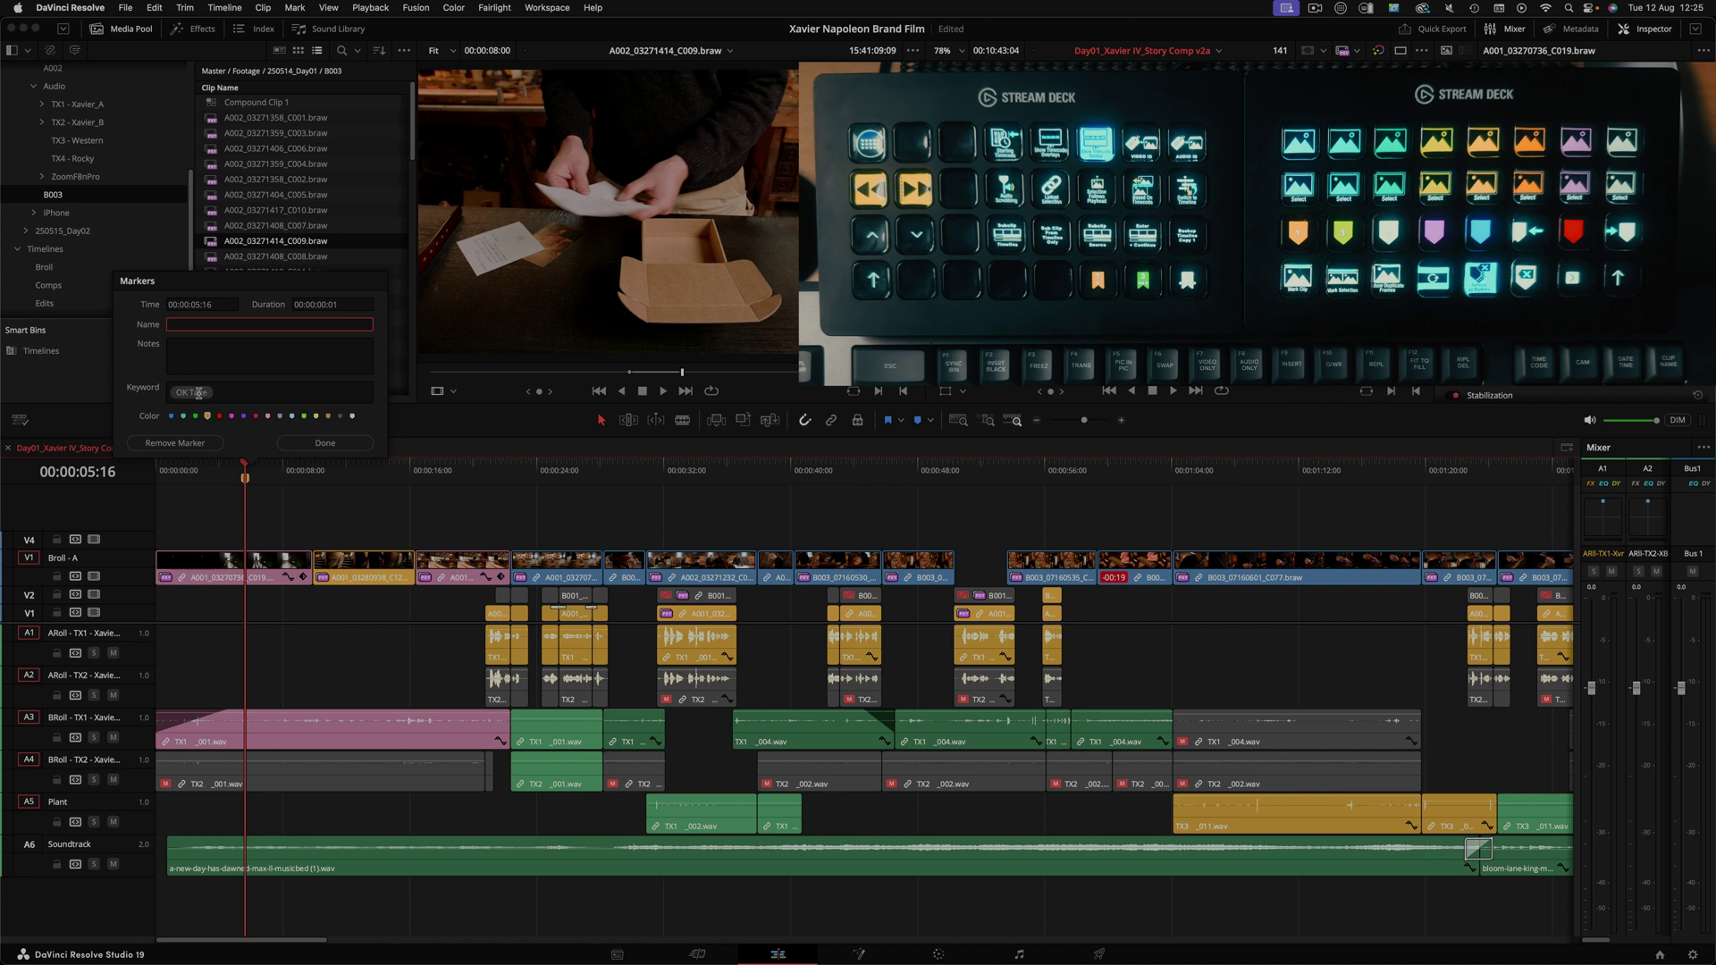
click(324, 447)
Step: Add a green timeline marker at 00:00:08:00 with the keyword "Great Take"
click(283, 471)
key(ctrl+m)
key(Tab)
text(Great Take)
key(Return)
key(shift+Tab)
key(shift+Tab)
click(346, 445)
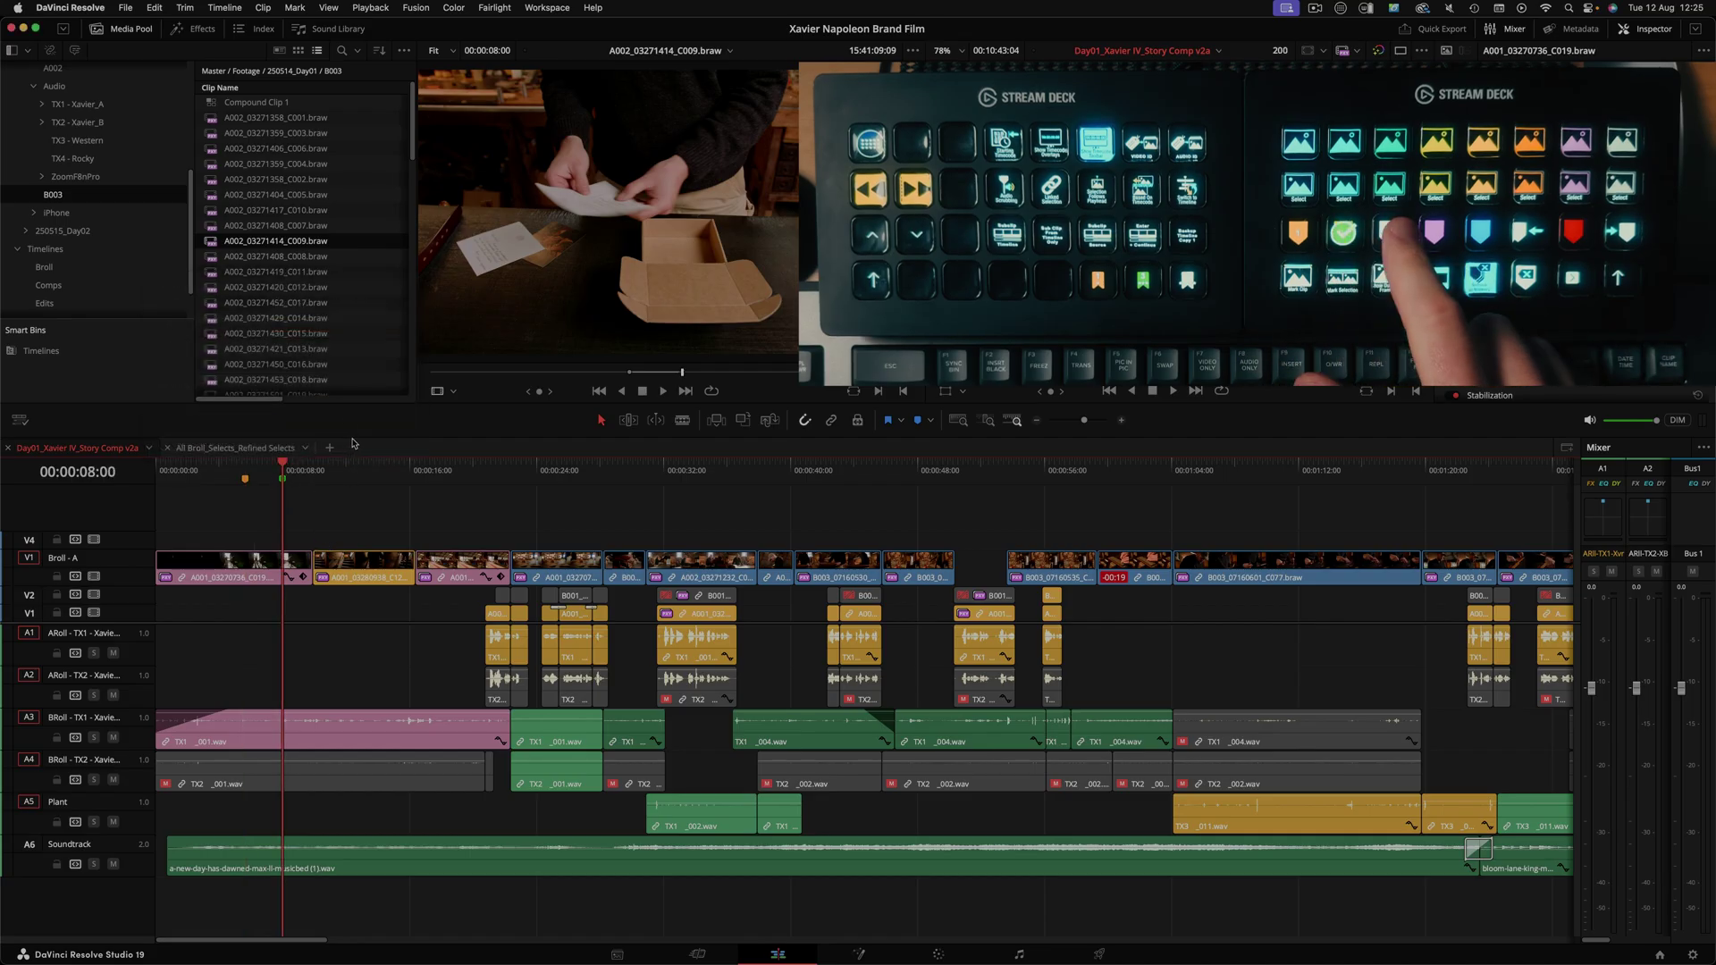
Step: Add a cream marker just after the green one and a pink marker named "Editor Note:" at 00:00:11:20
click(313, 472)
key(ctrl+m)
click(256, 399)
key(shift+Tab)
key(shift+Tab)
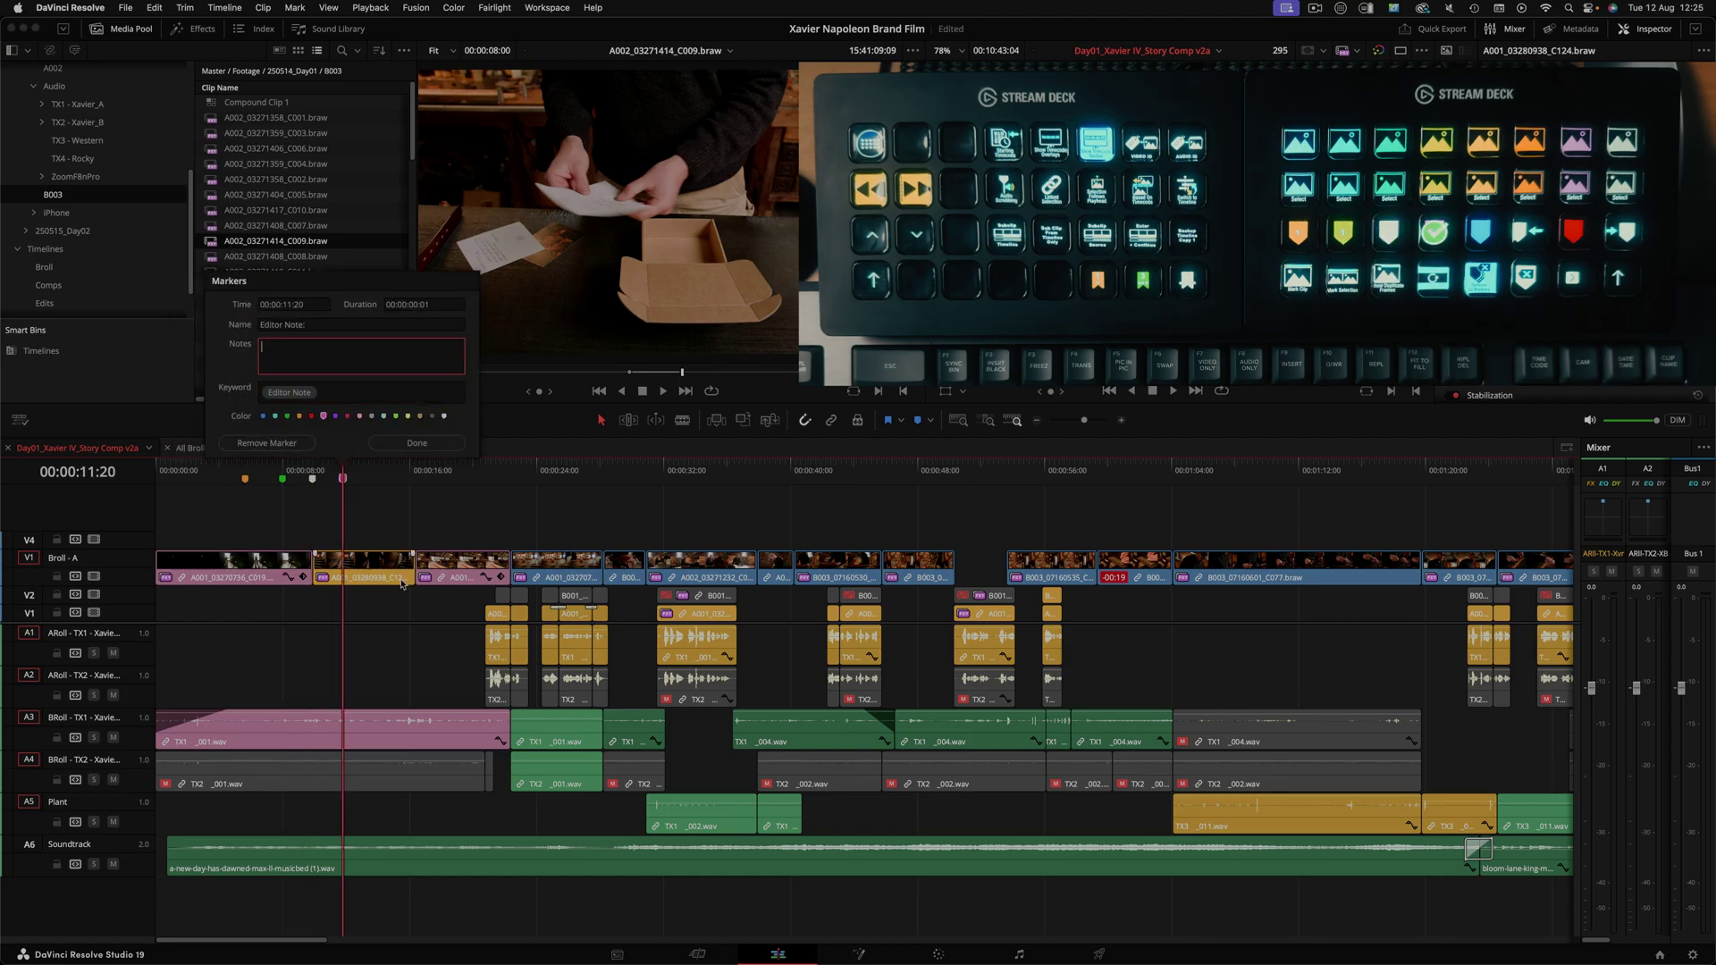
key(Return)
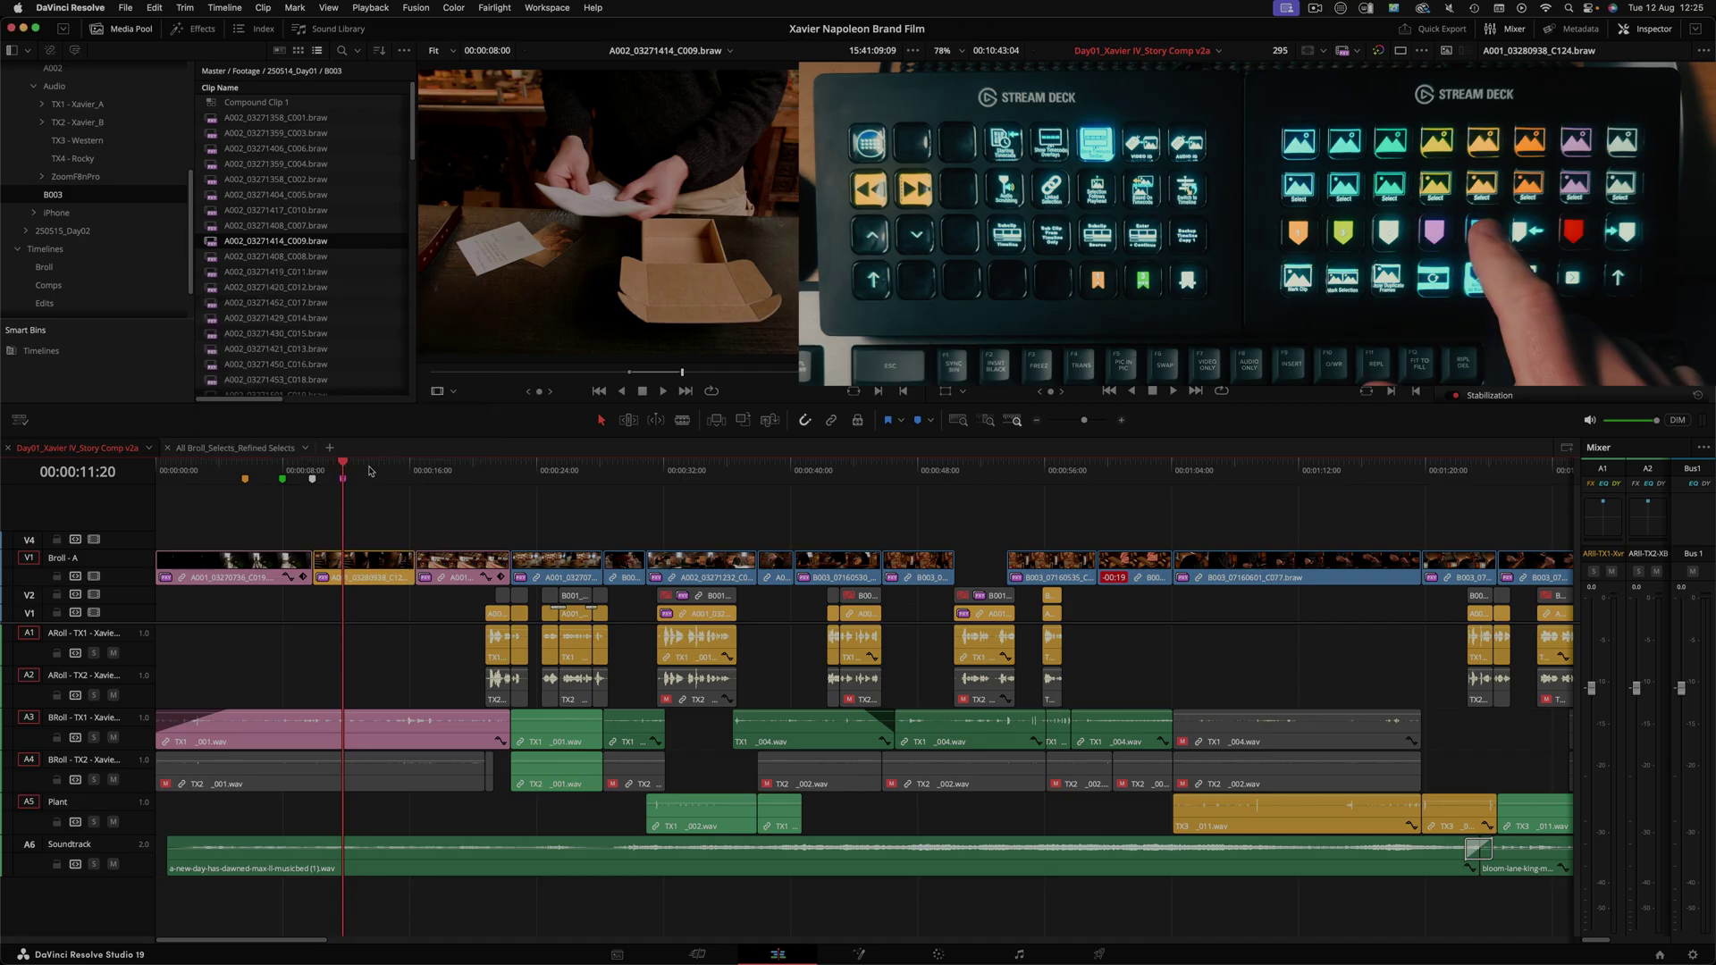
Step: Add a blue marker with a placeholder name just after the pink marker, and display the marker index
click(364, 471)
key(super+m)
key(Tab)
key(Tab)
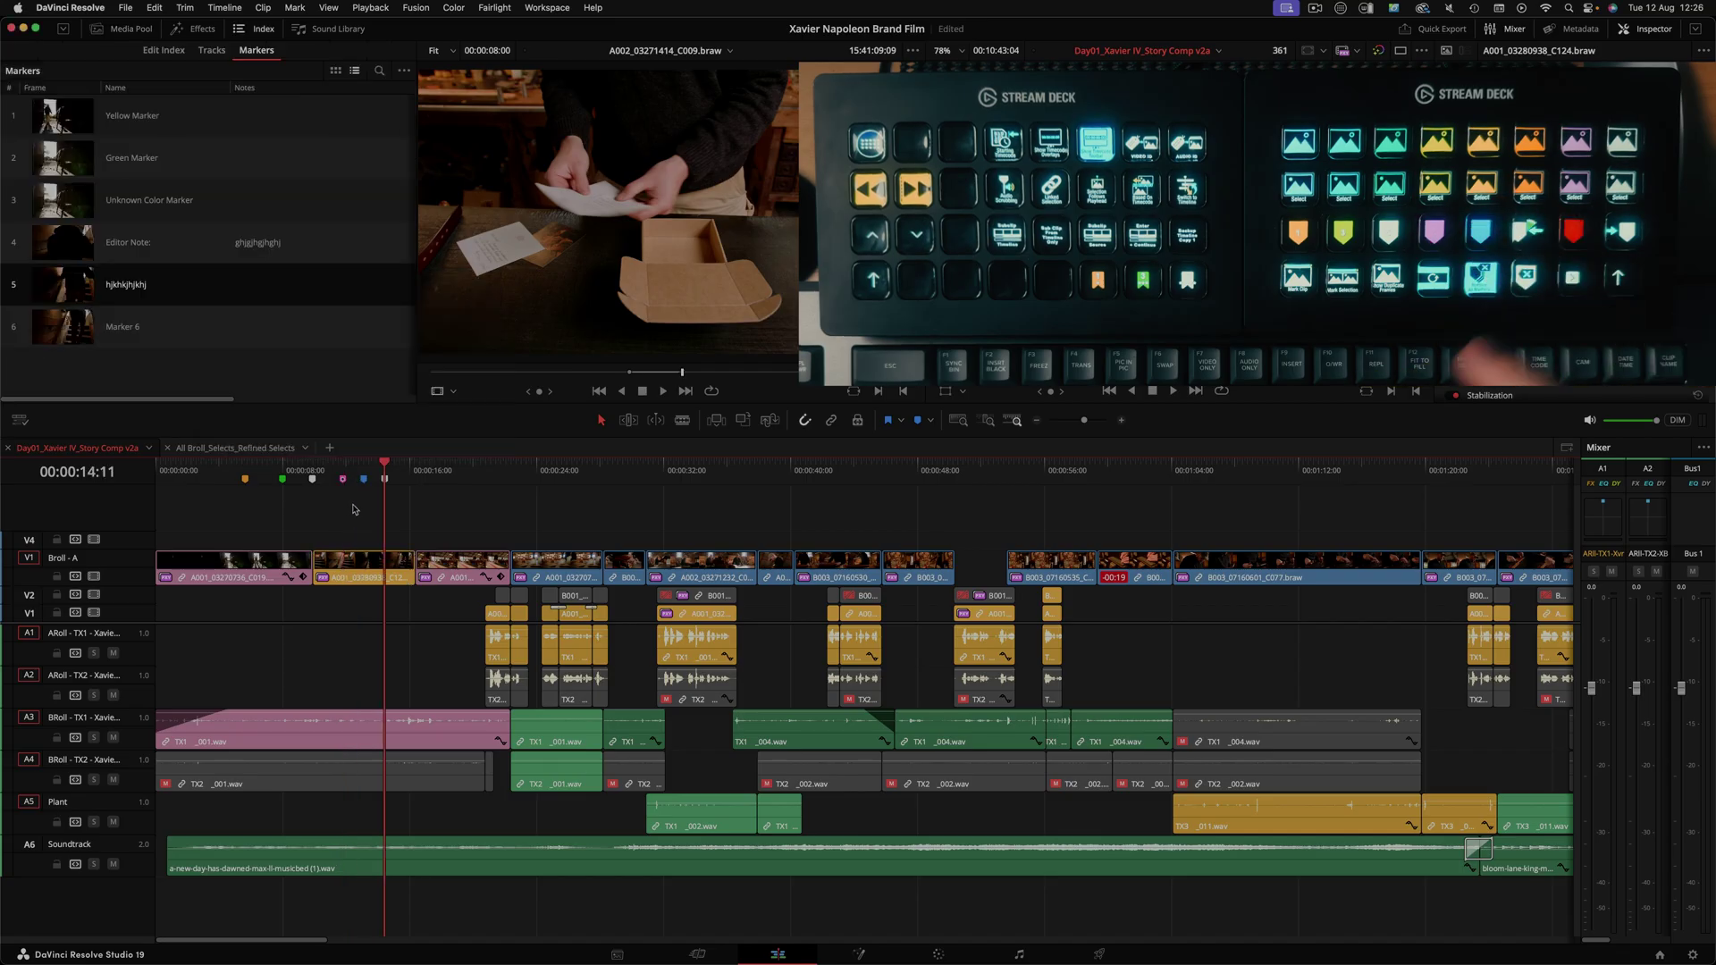
Step: Add a white marker at 00:00:14:11 with the keyword "Start Sync Option" and an empty name
key(ctrl+m)
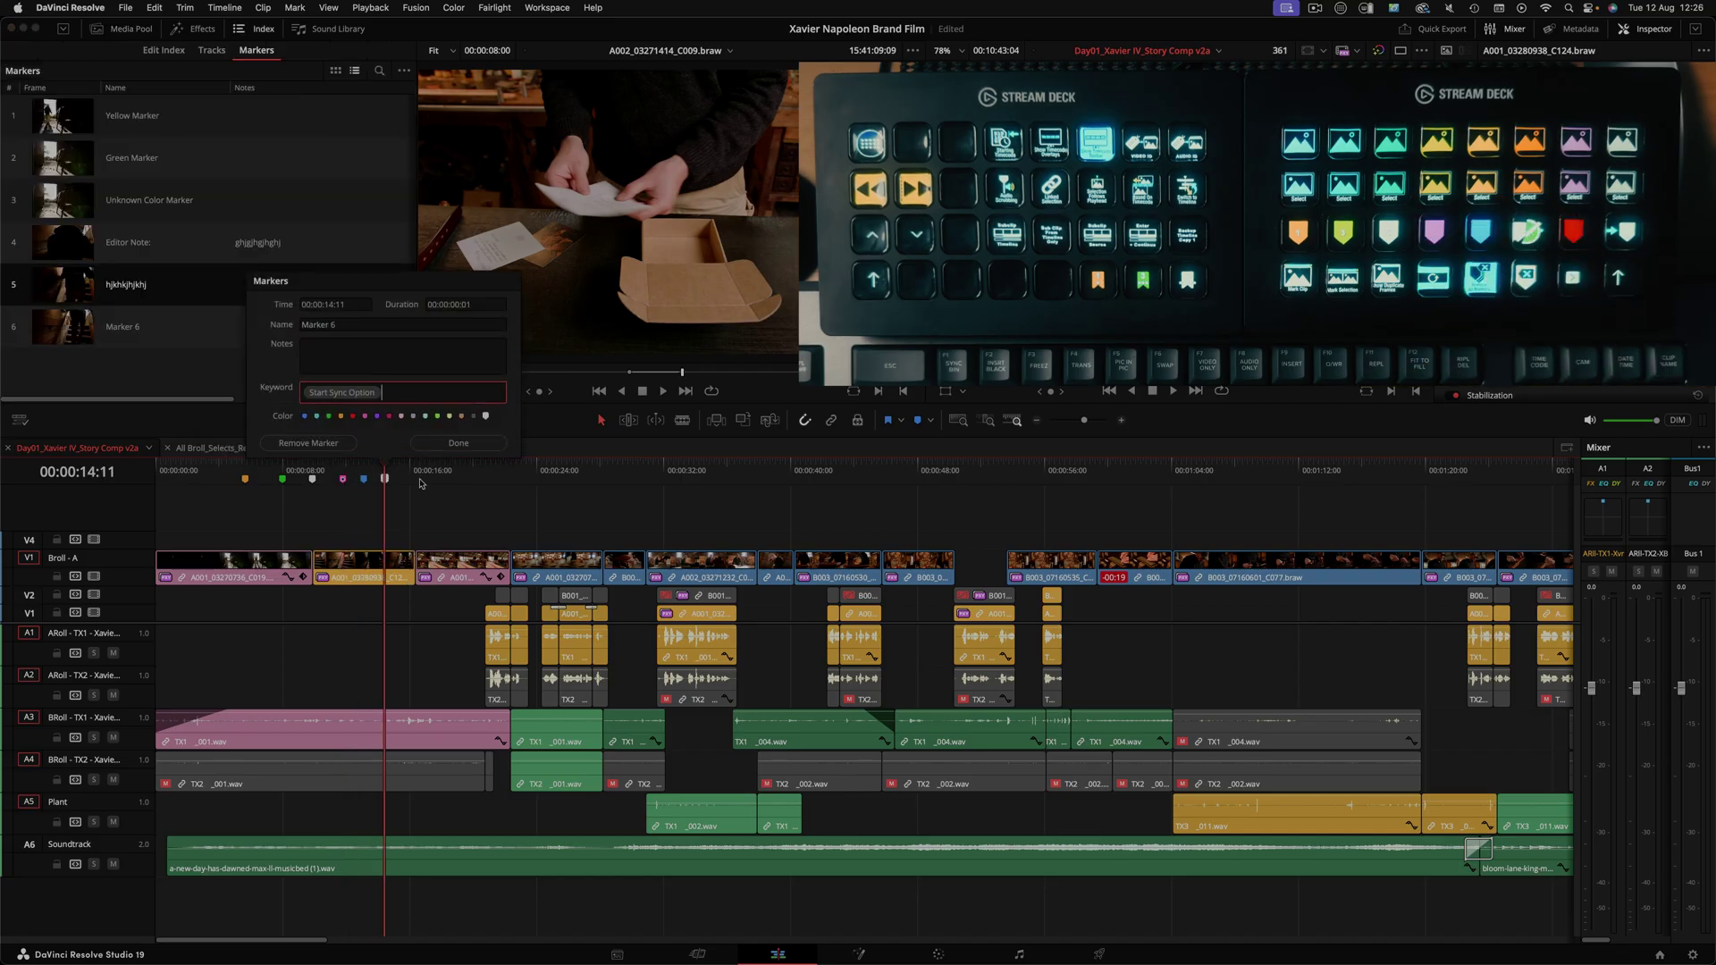
key(shift+Tab)
key(shift+Tab)
key(BackSpace)
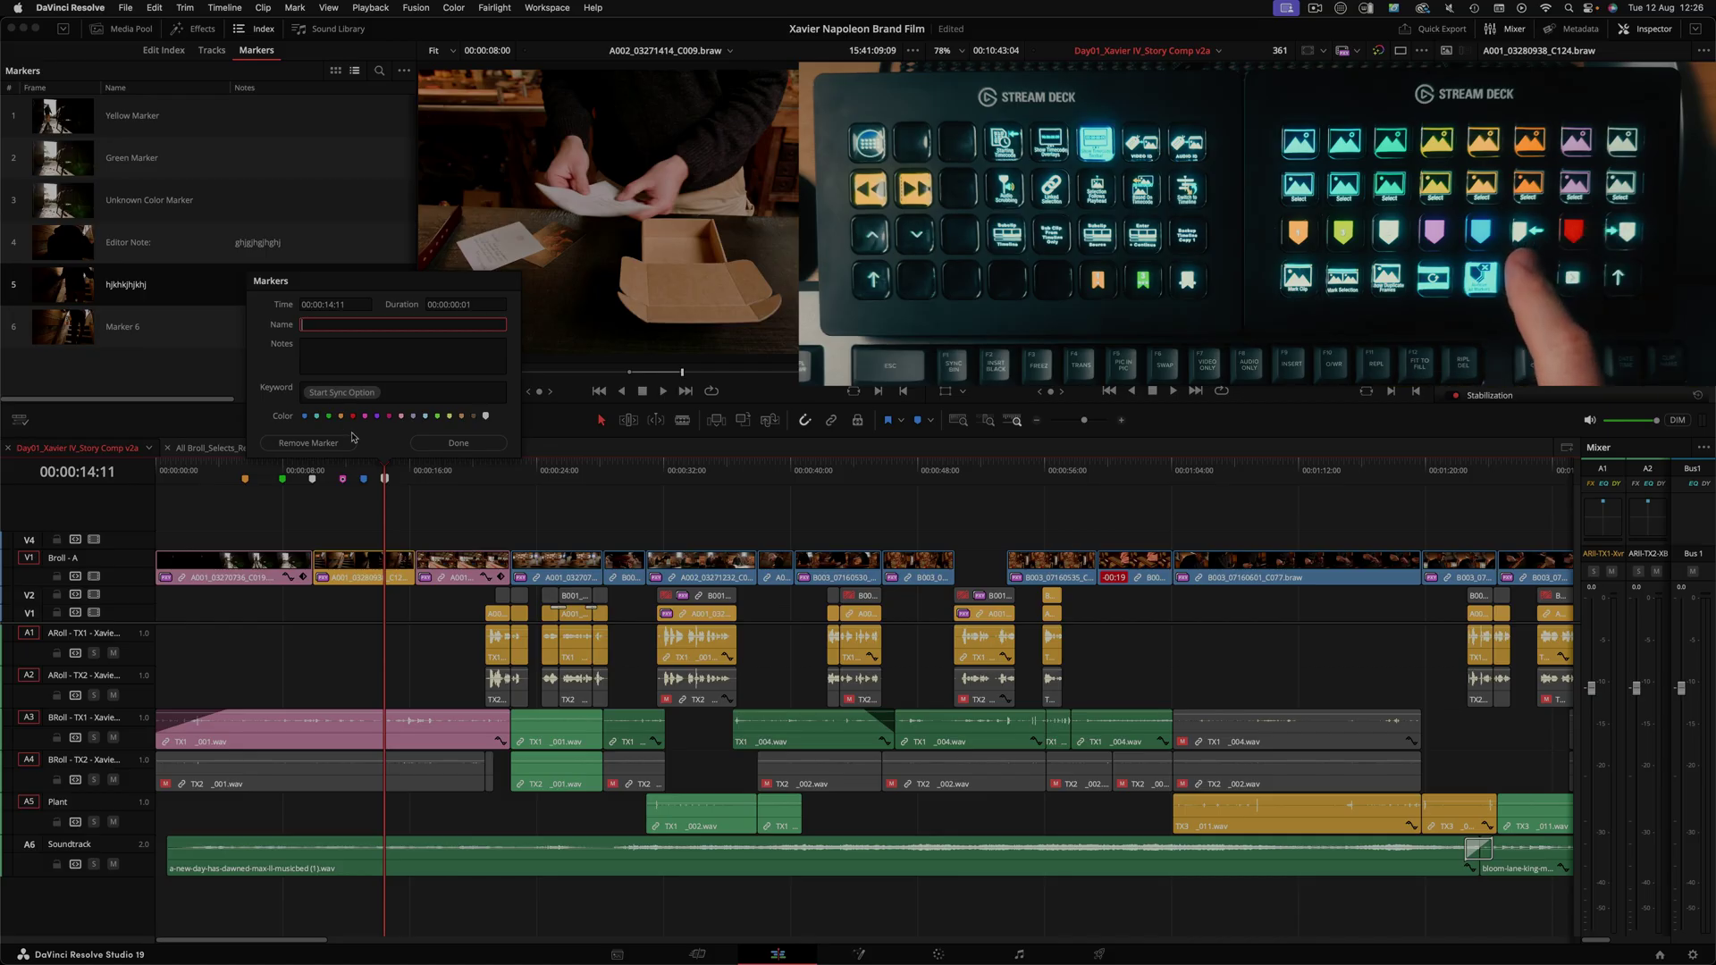
click(459, 443)
Step: Add a red timeline marker at 00:00:17:02 with the keyword "Jeopardy Sync" and an empty name
click(426, 469)
key(super+m)
key(Tab)
key(Tab)
text(Jeopardy Sync)
key(shift+Tab)
key(BackSpace)
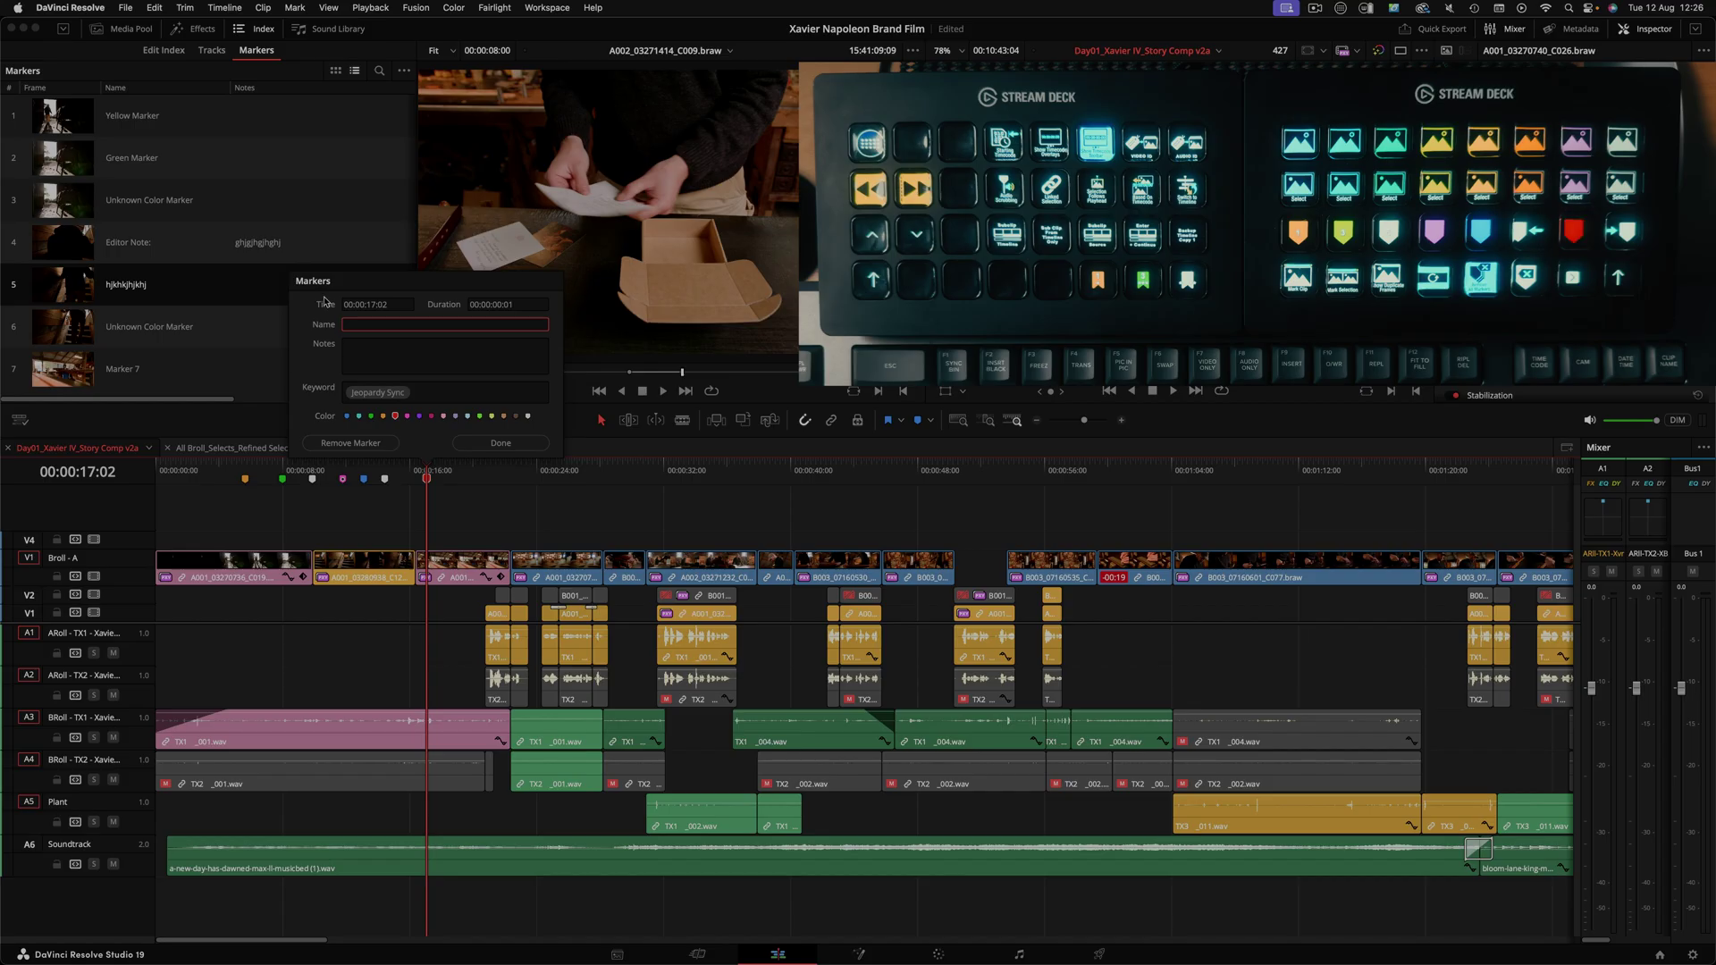
click(475, 445)
Step: Add a cream timeline marker at 00:00:18:24 with an empty name
drag(447, 467, 456, 466)
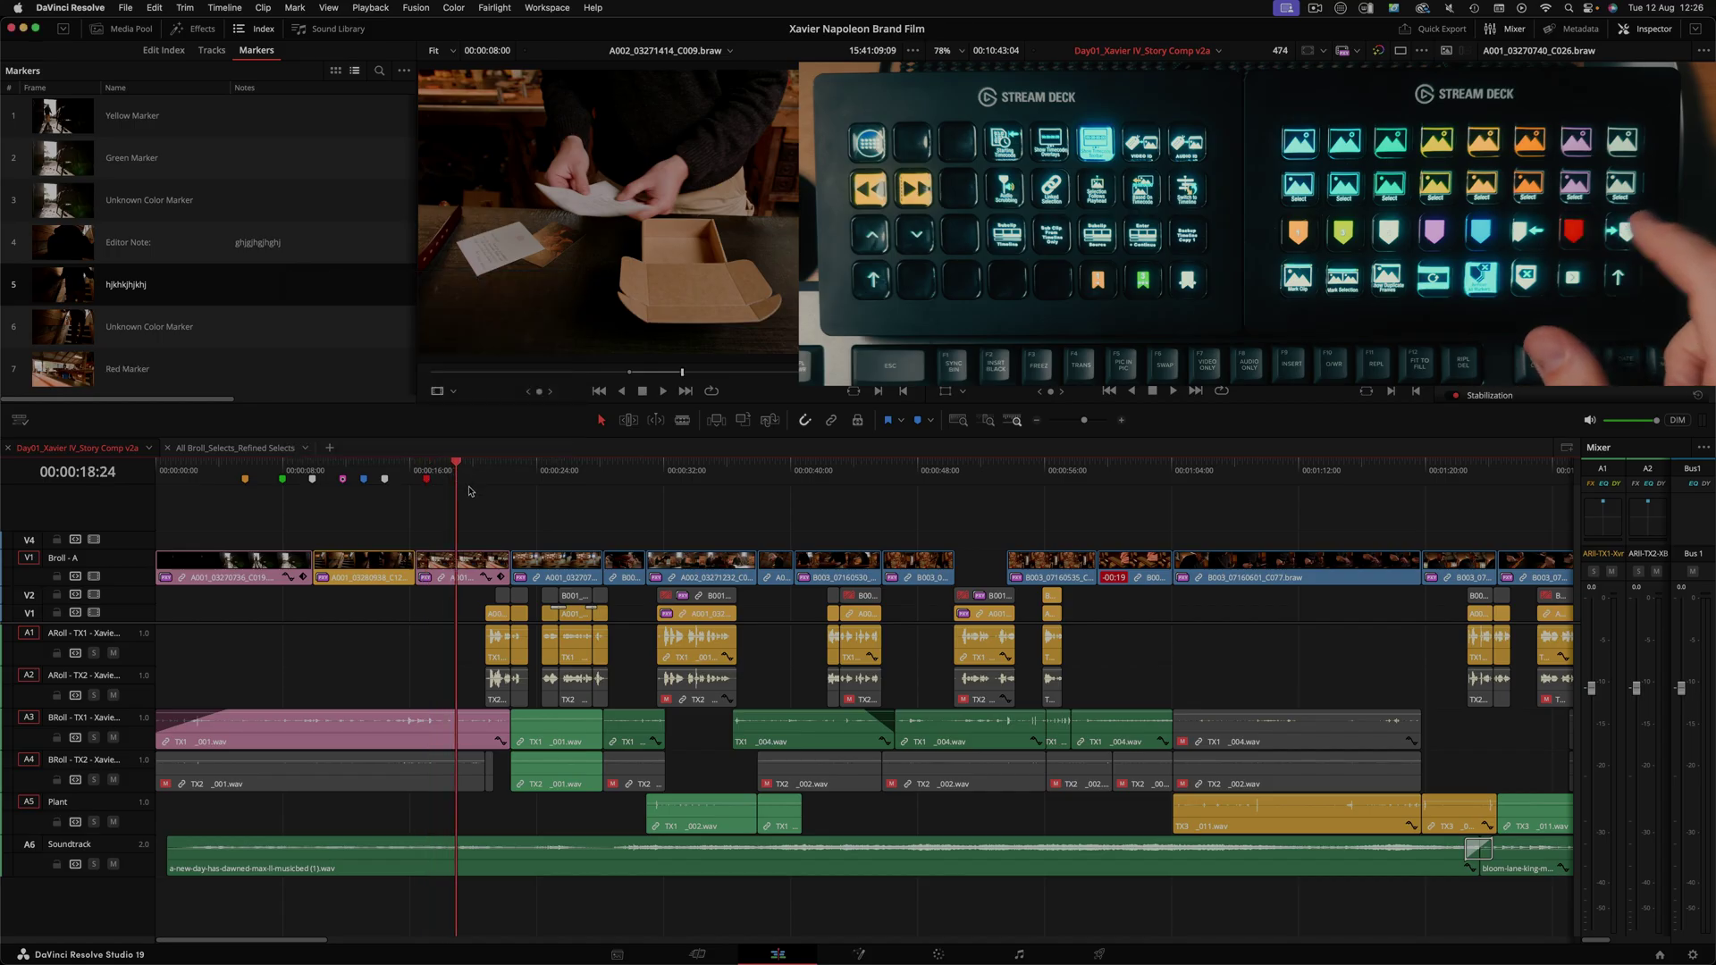
key(m)
key(m)
key(shift+Tab)
key(shift+Tab)
key(BackSpace)
key(Return)
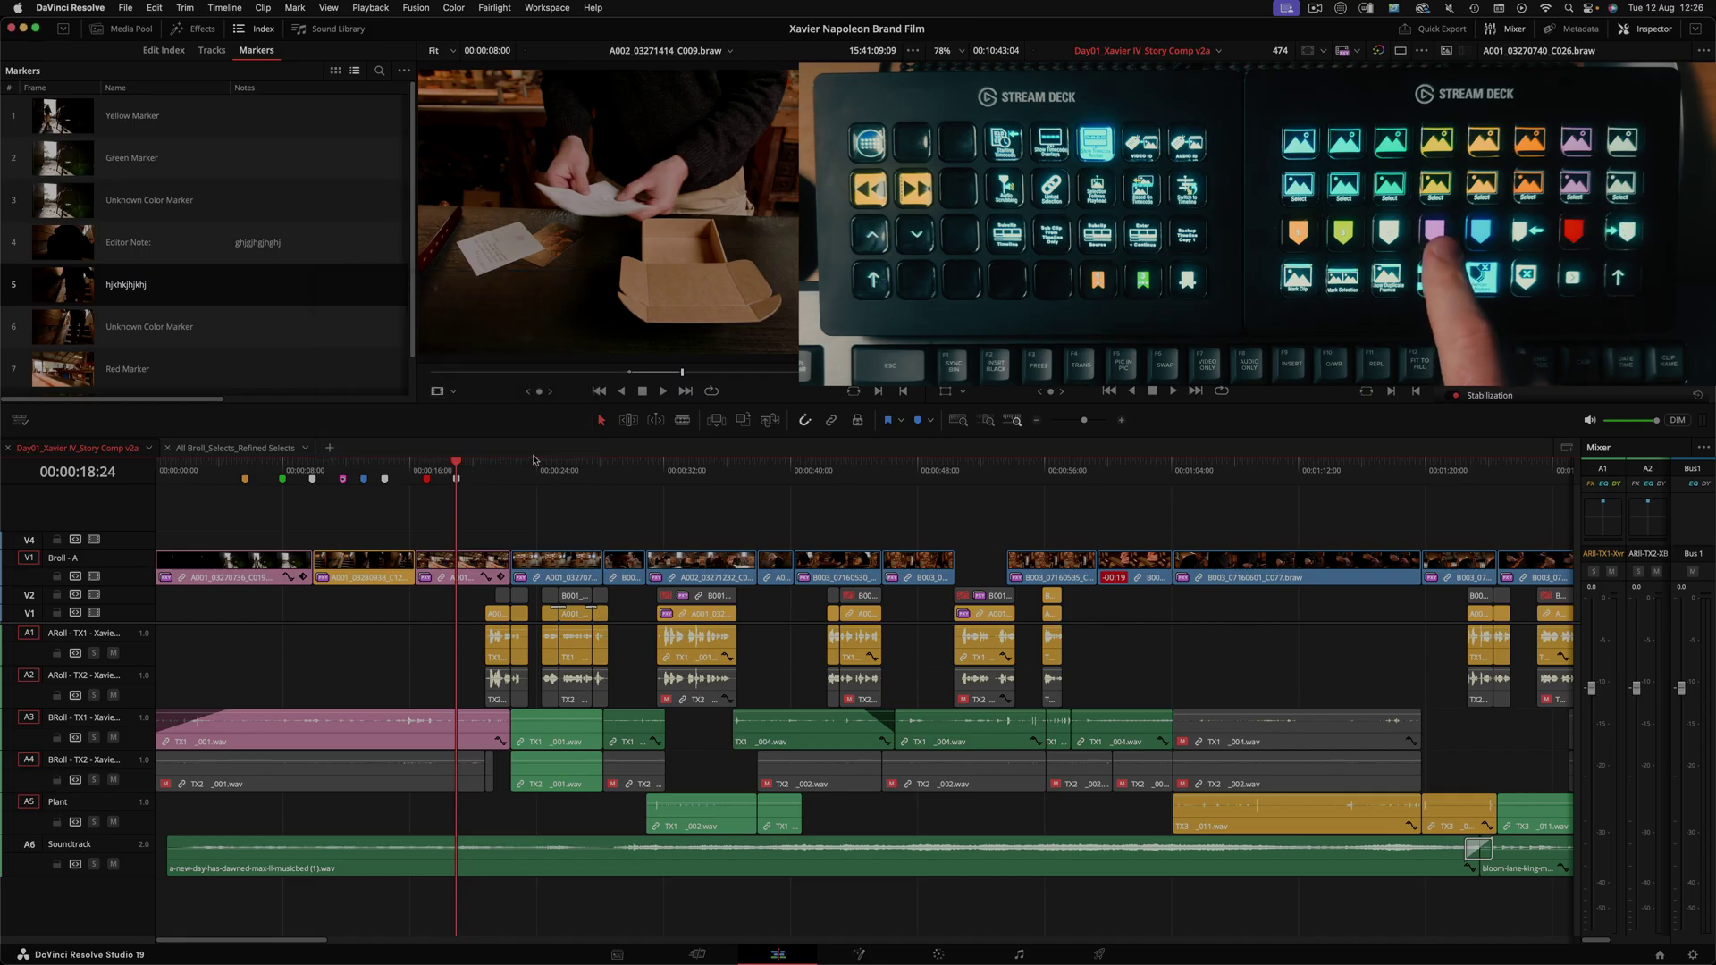
Step: Go to the green marker at 00:00:08:00 and filter the marker index to Blue only, switching the filter to Cream
drag(388, 489, 188, 469)
click(282, 479)
key(super+equal)
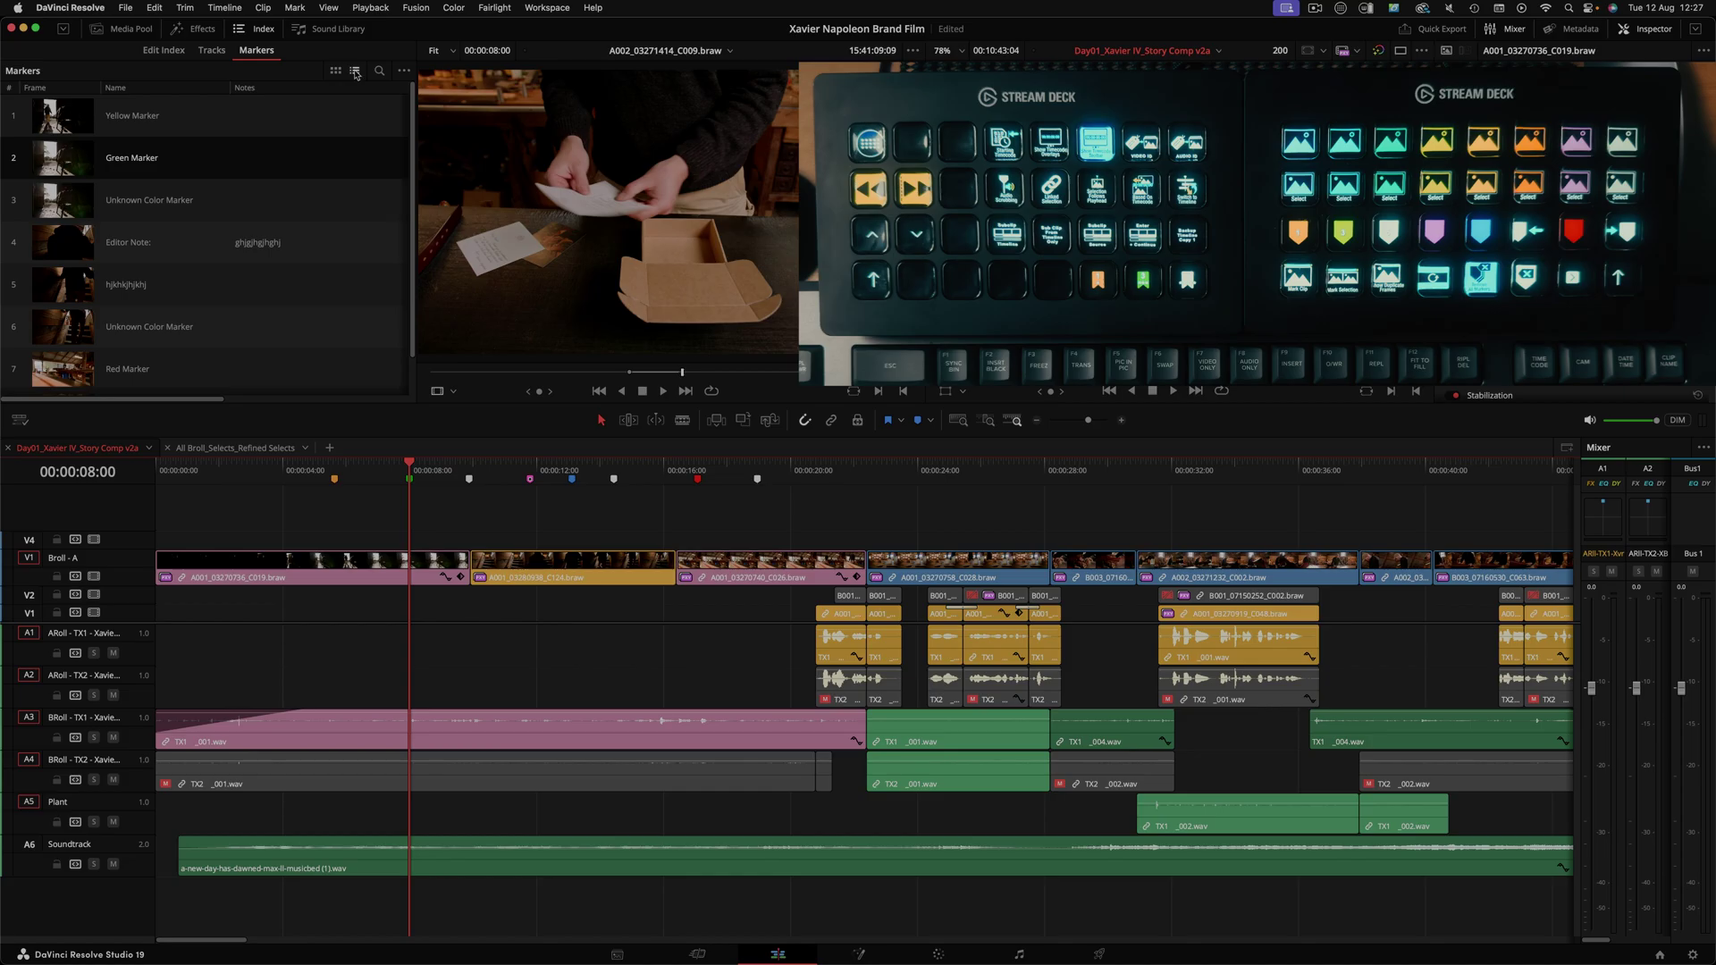
click(405, 70)
mouse_move(435, 104)
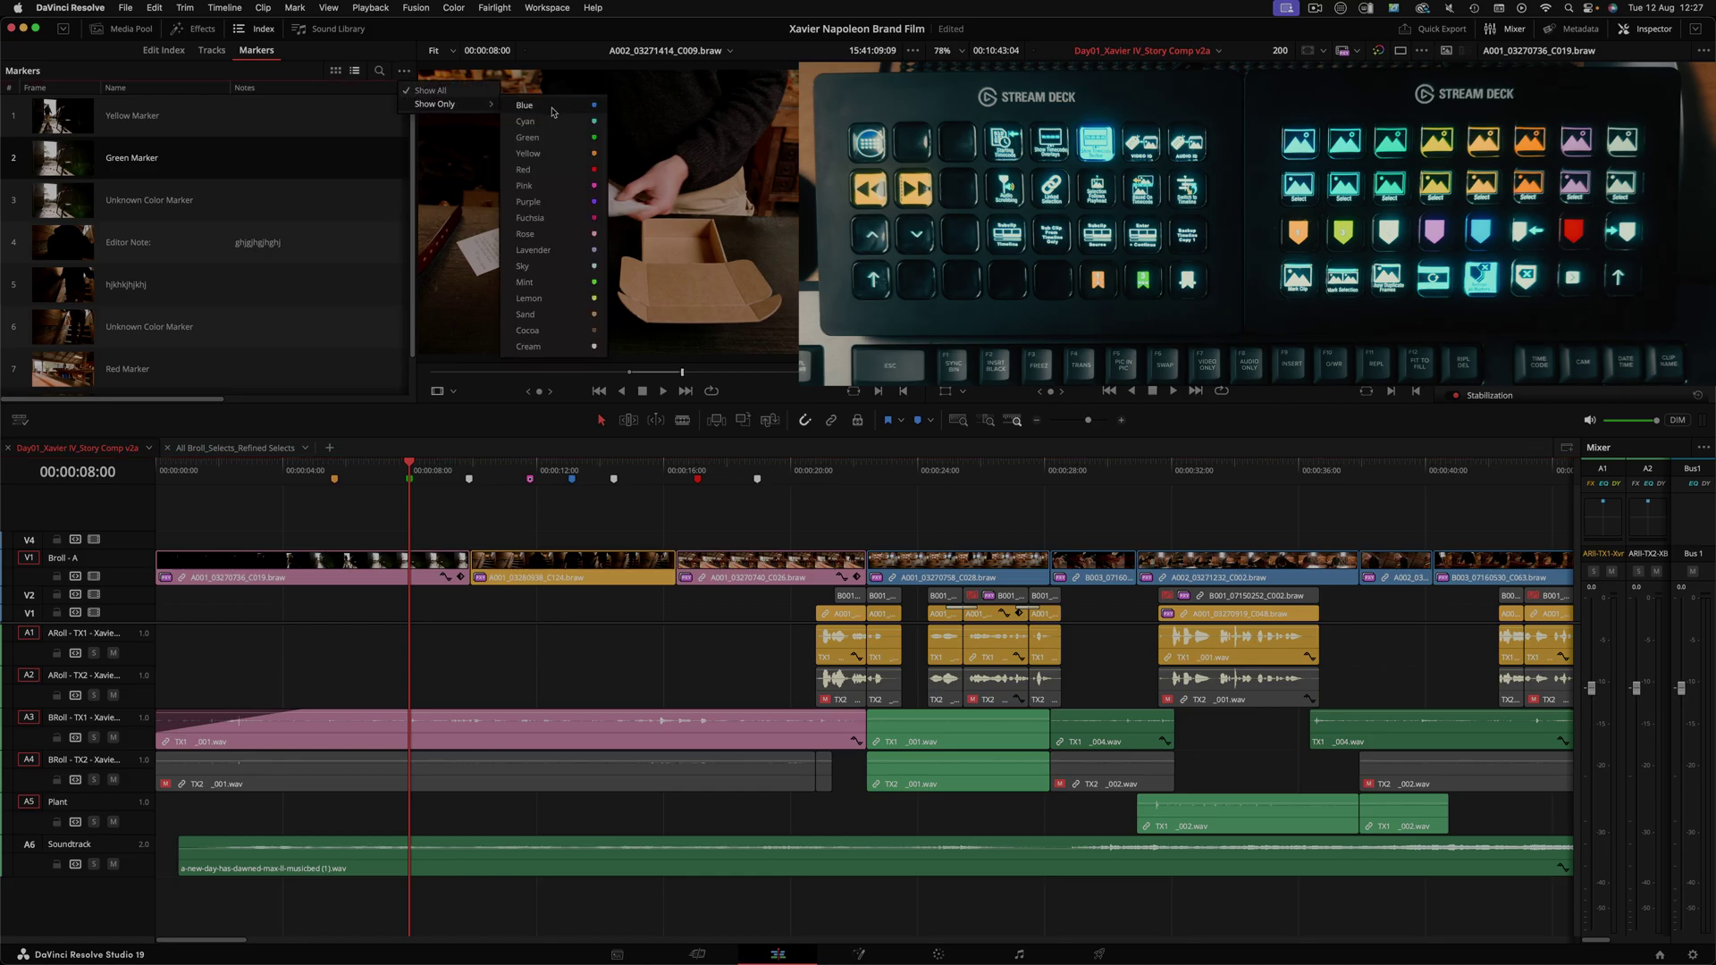
click(551, 107)
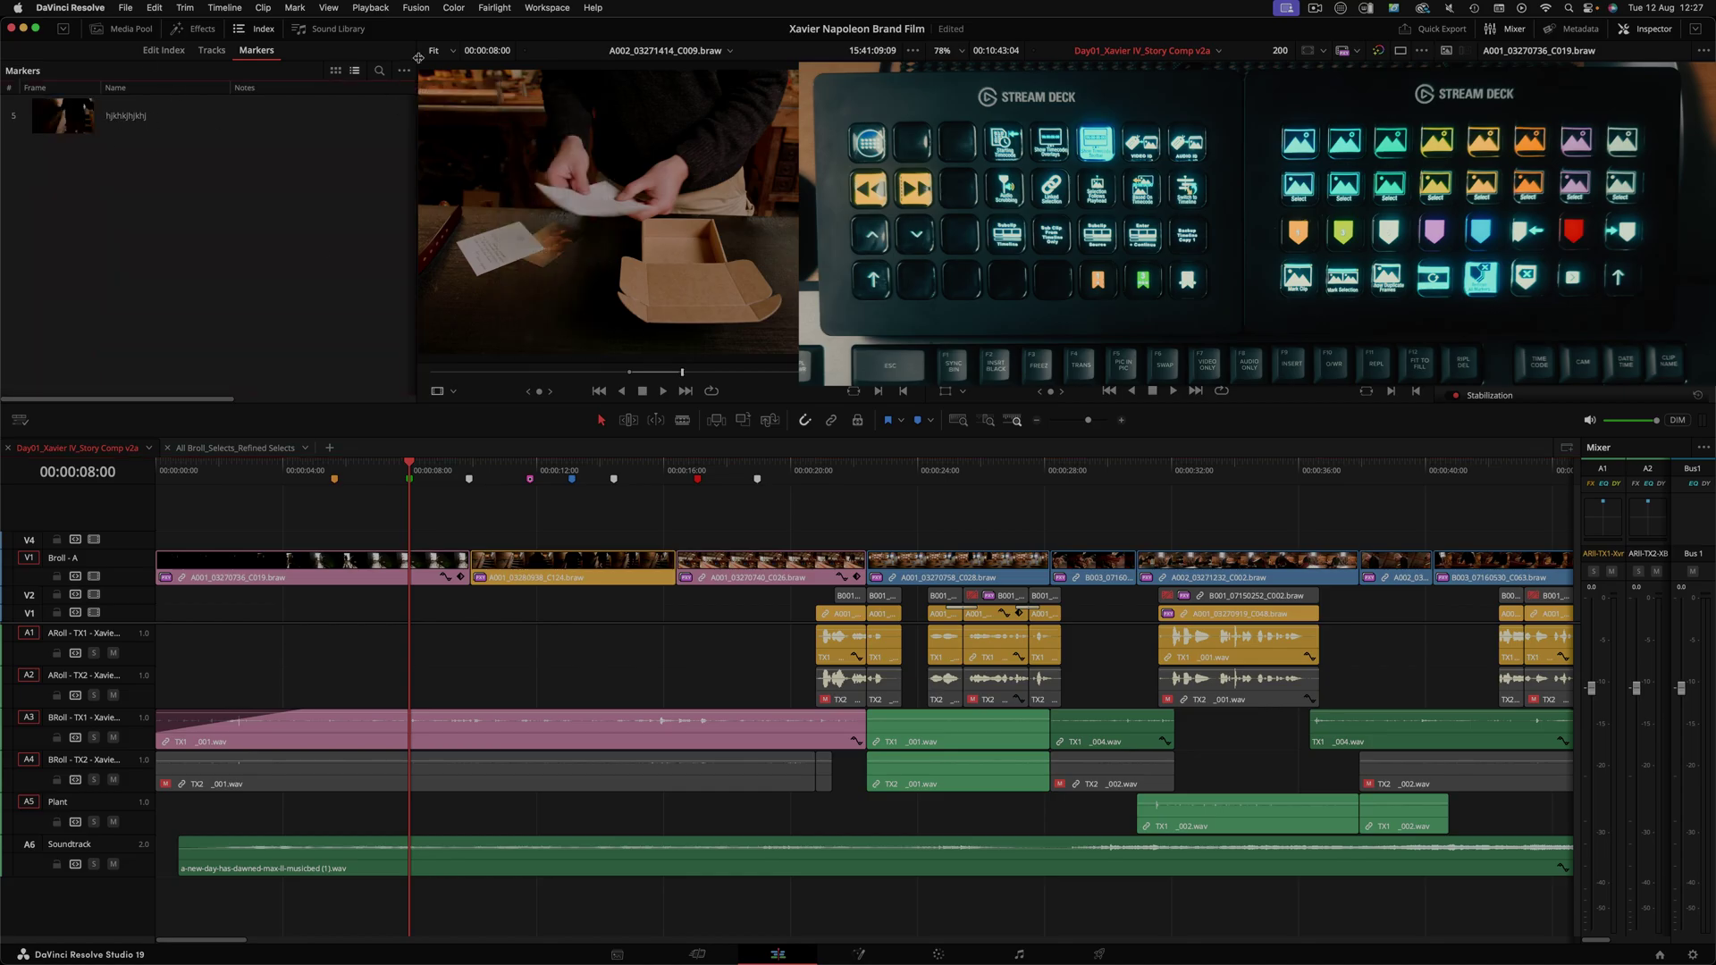
mouse_move(435, 105)
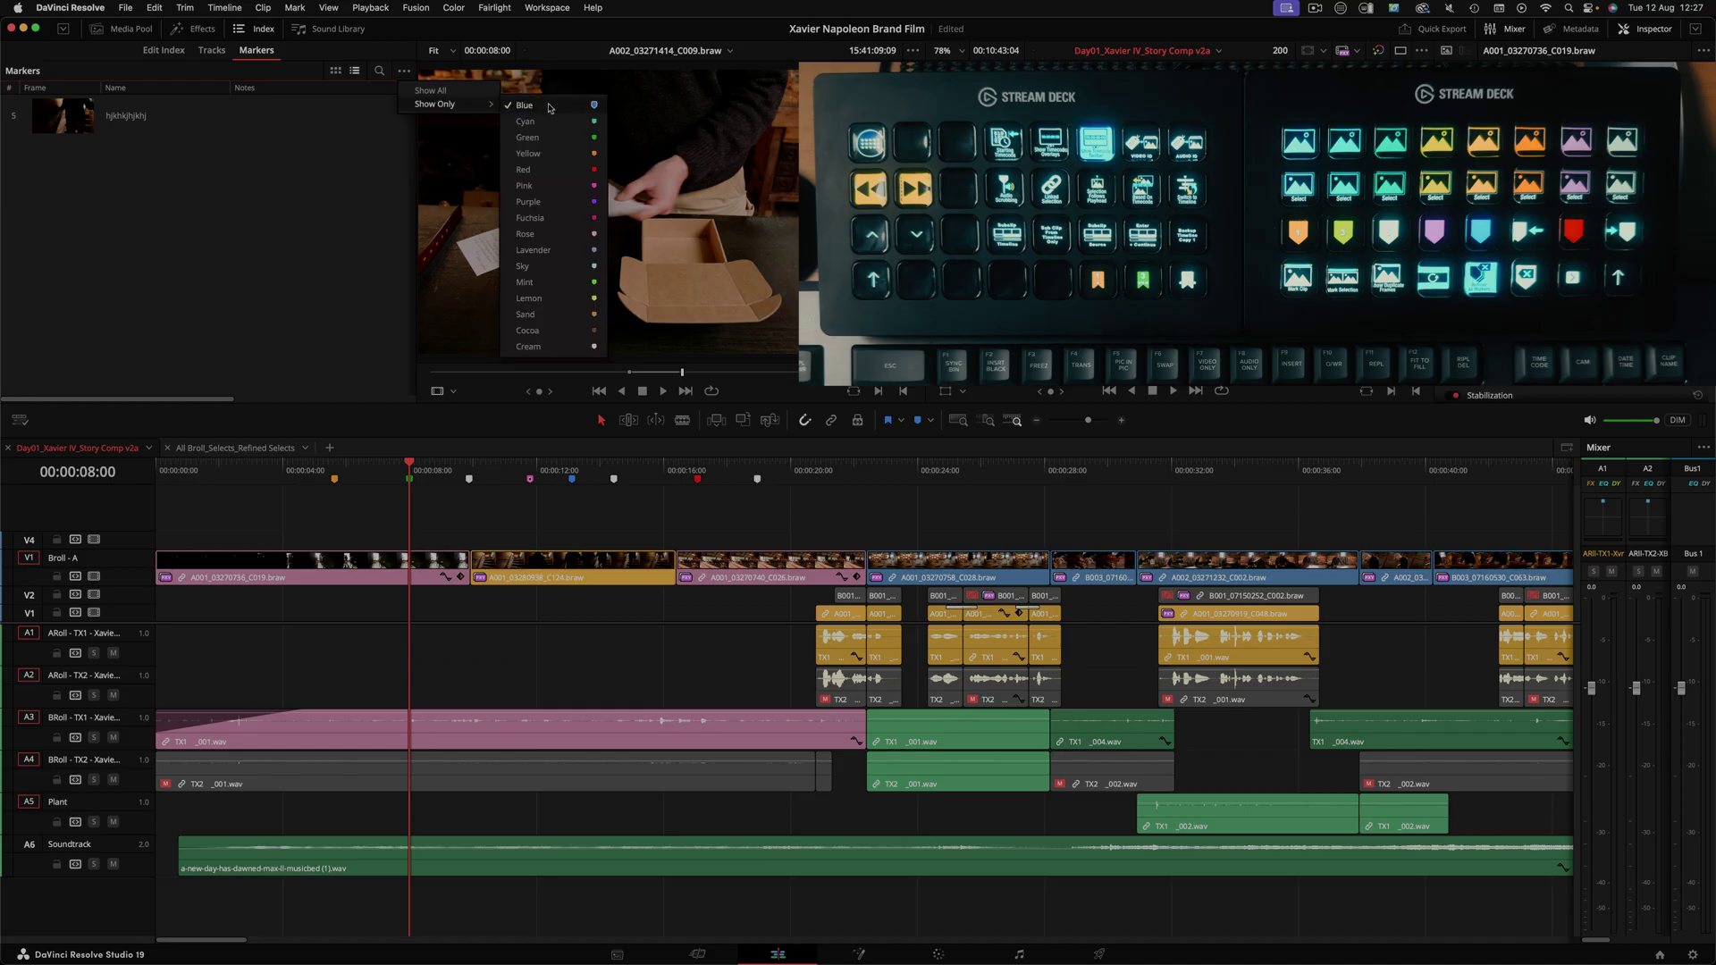
click(557, 347)
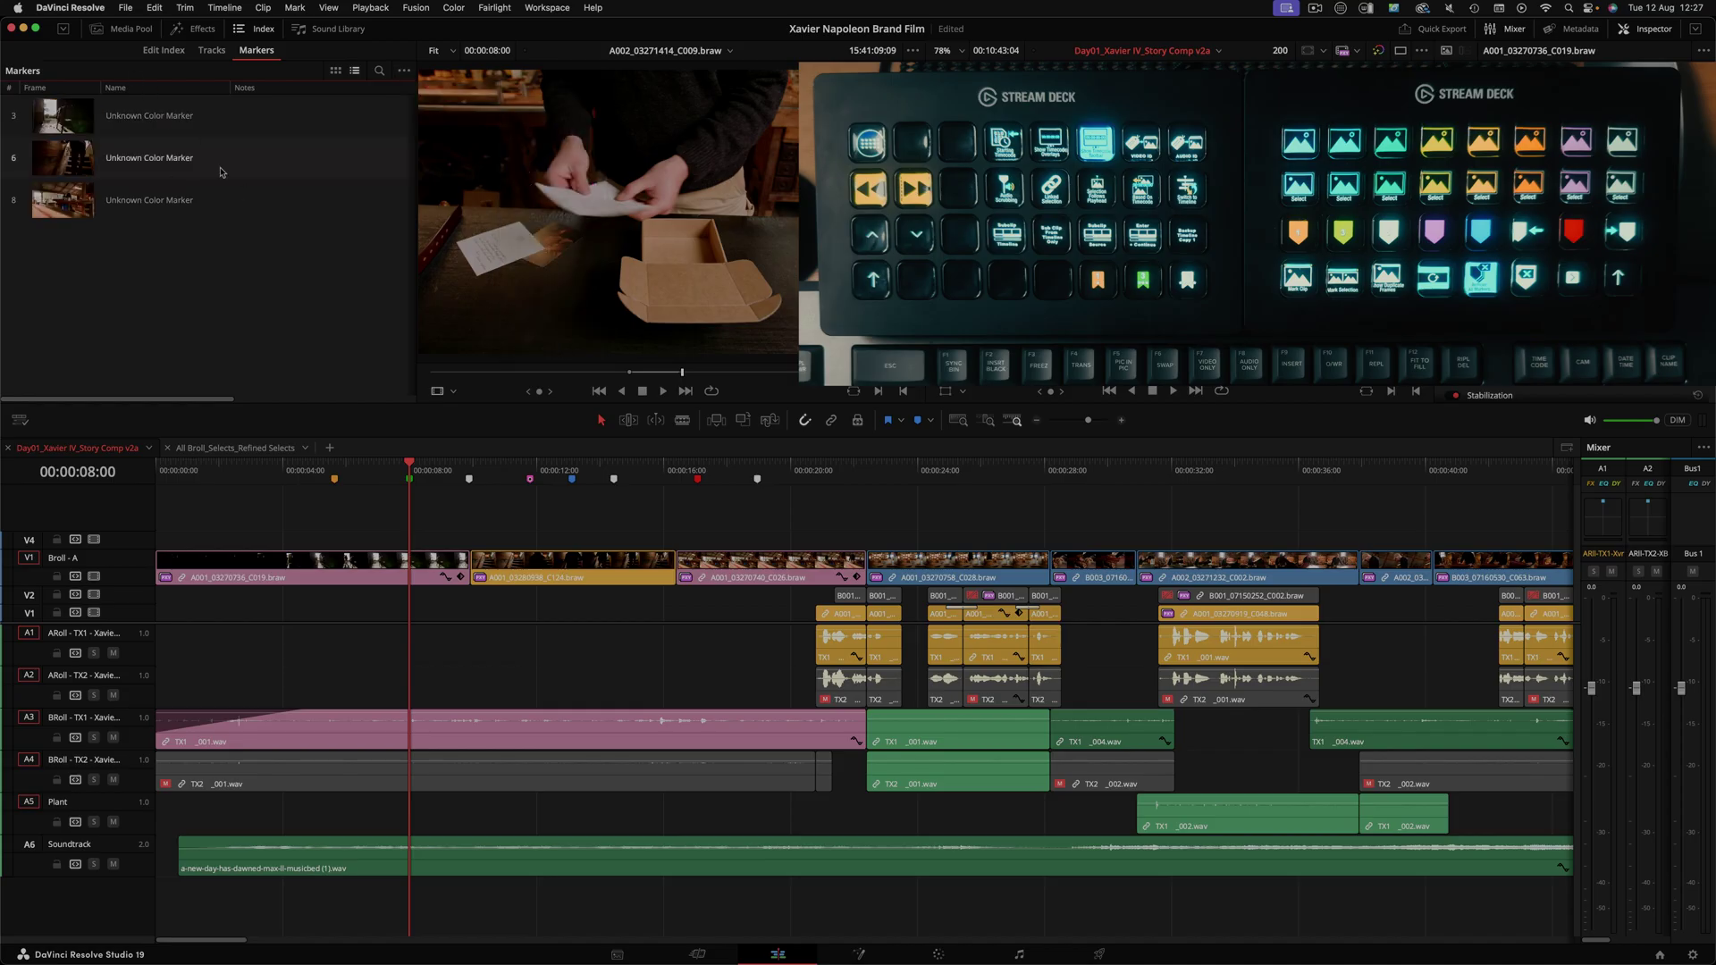
Step: Move the timeline playhead to 00:00:06:10, between the yellow and green markers
key(super+minus)
key(super+minus)
key(super+minus)
drag(452, 482, 121, 482)
key(super+plus)
key(super+equal)
click(259, 465)
mouse_move(354, 480)
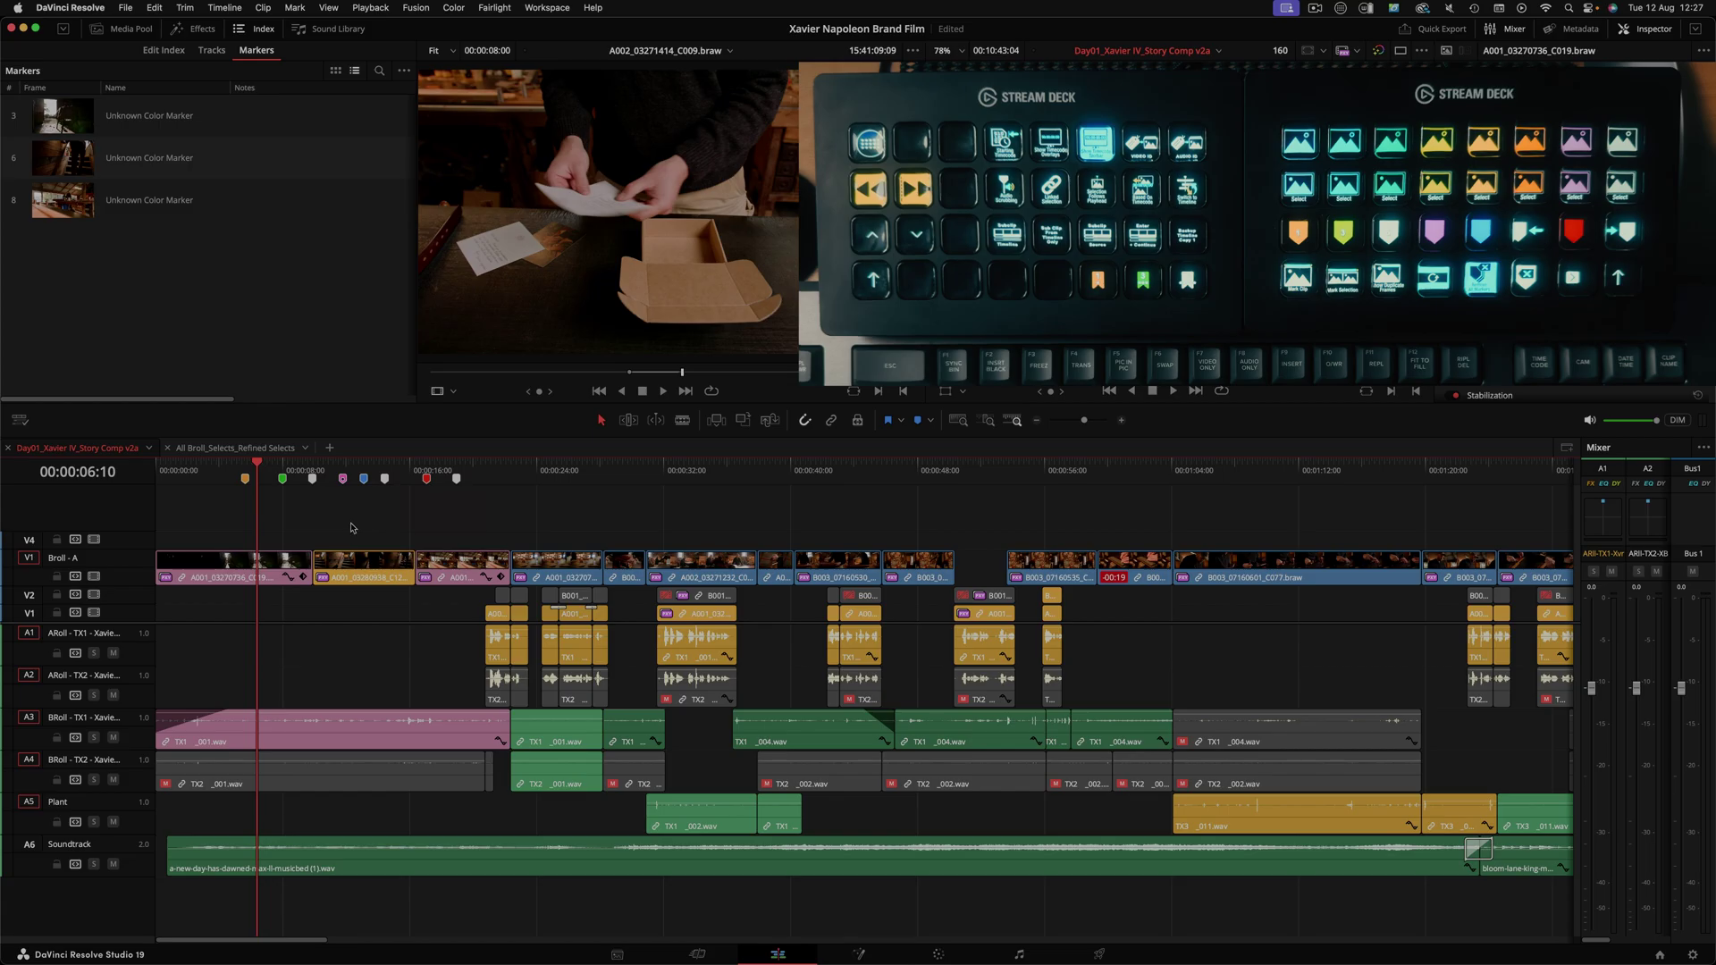
Step: Switch to the Stream Deck app and examine the actions inside the yellow marker's Multi Action on Stream Deck XL 2
key(super+Tab)
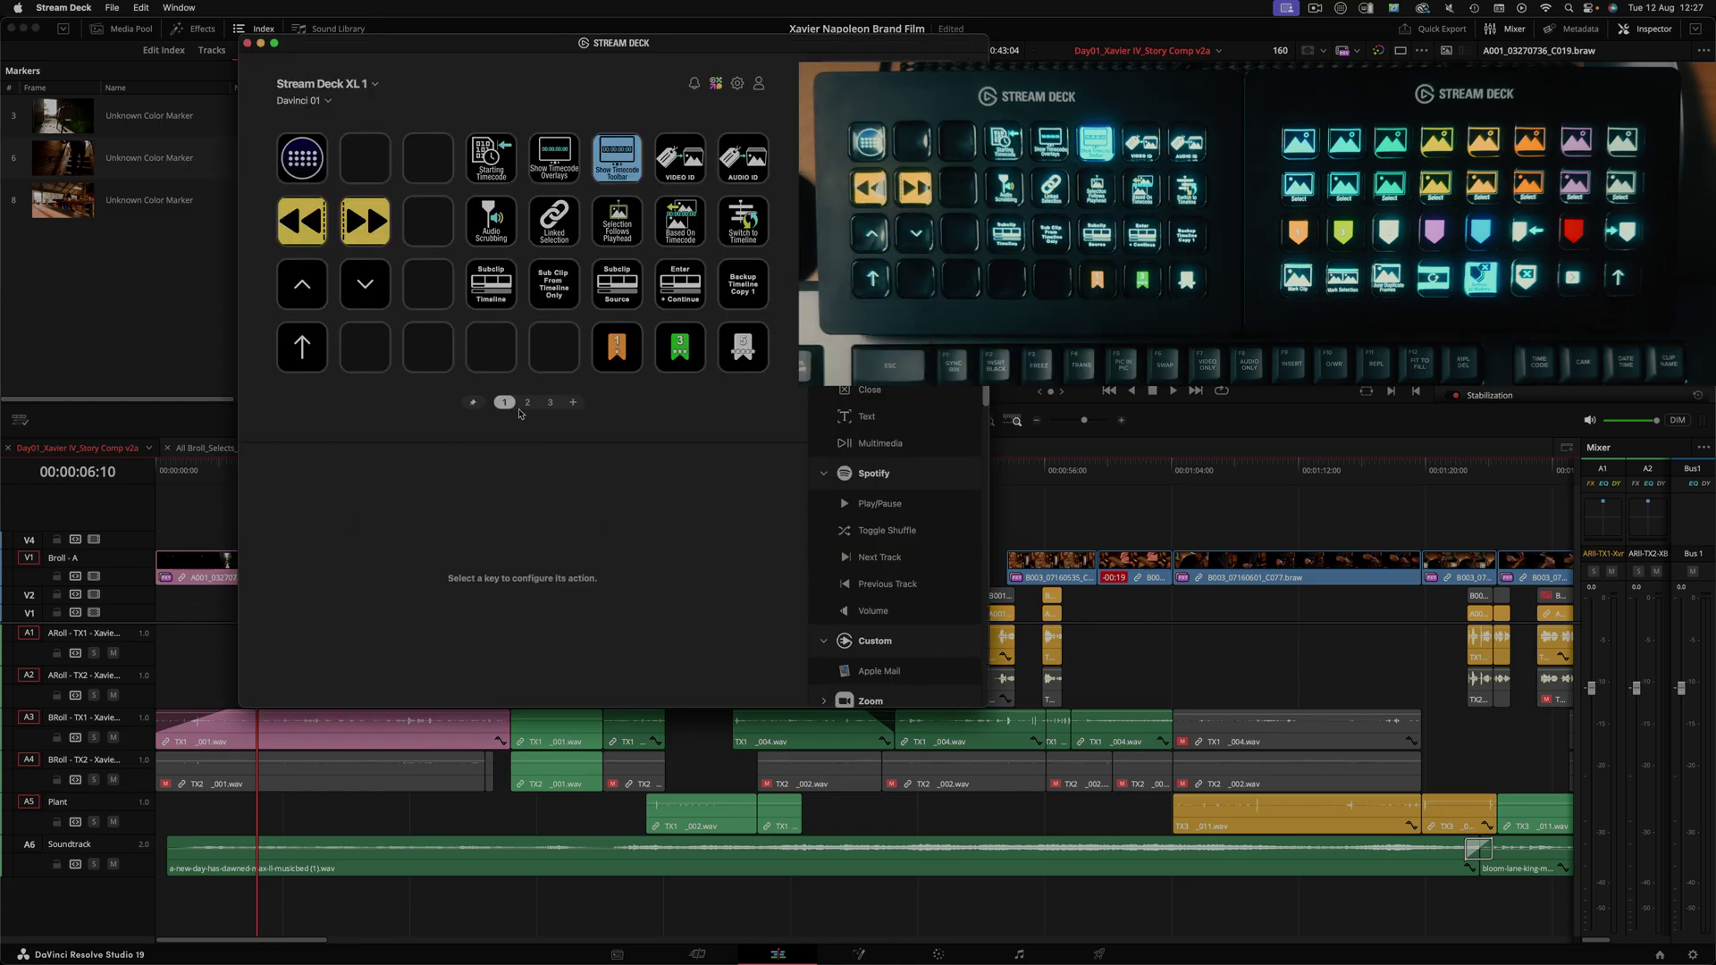
click(324, 83)
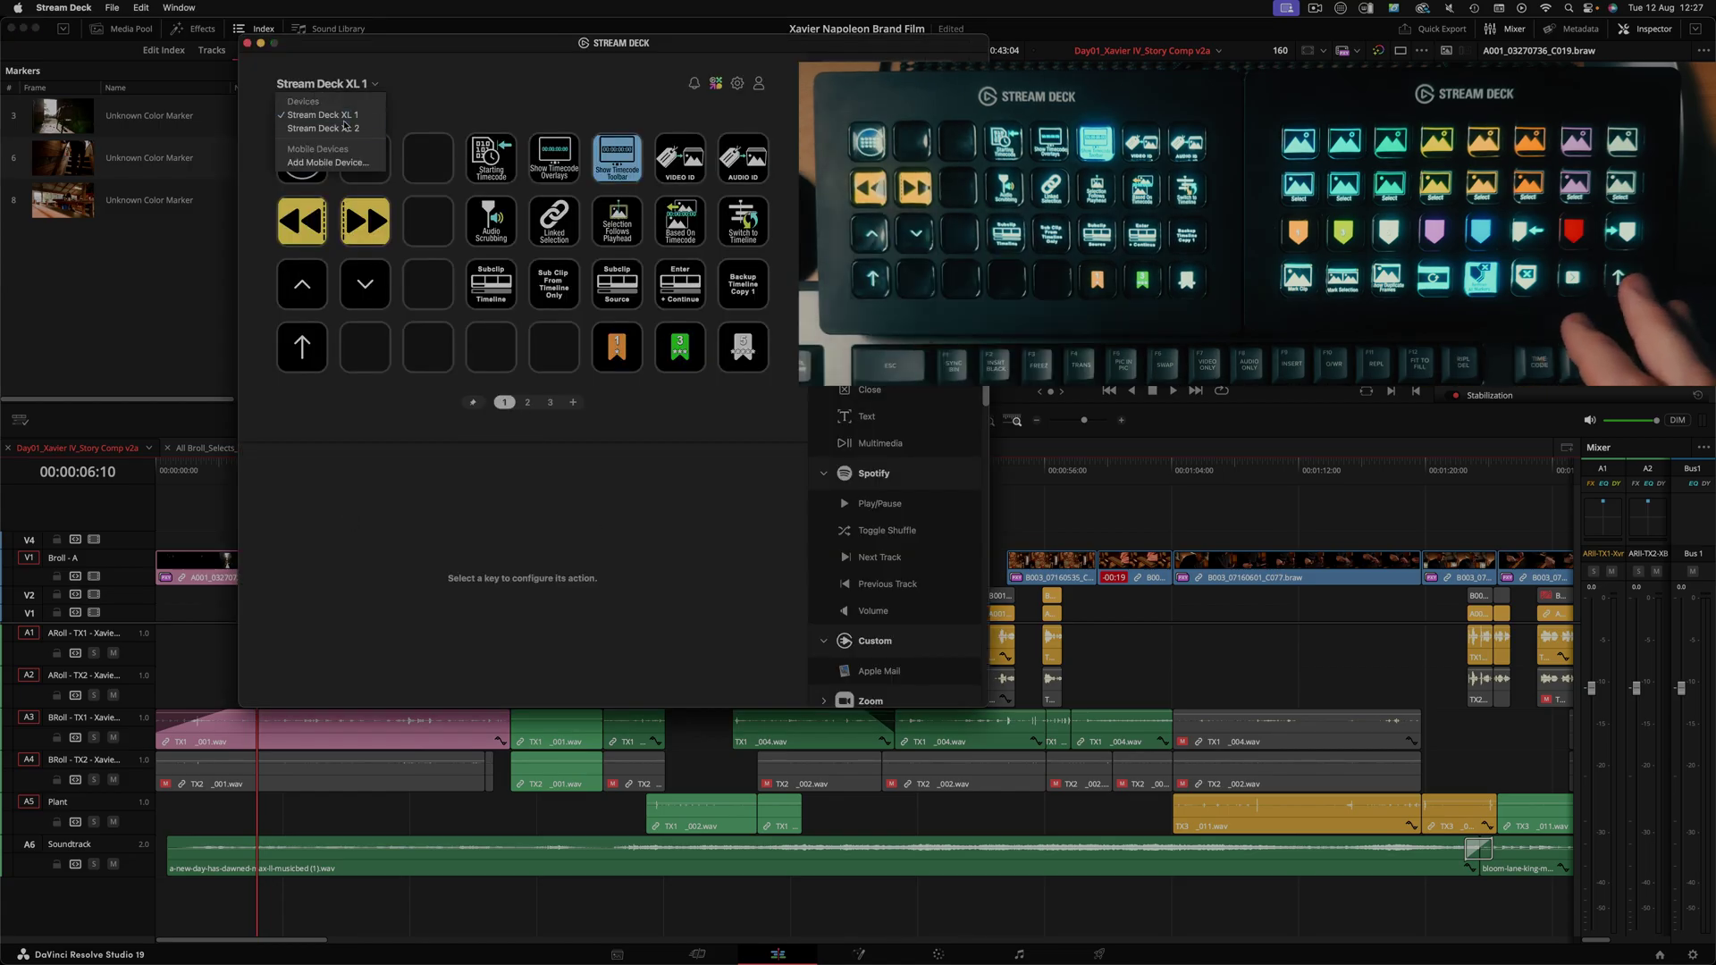
click(345, 128)
click(313, 297)
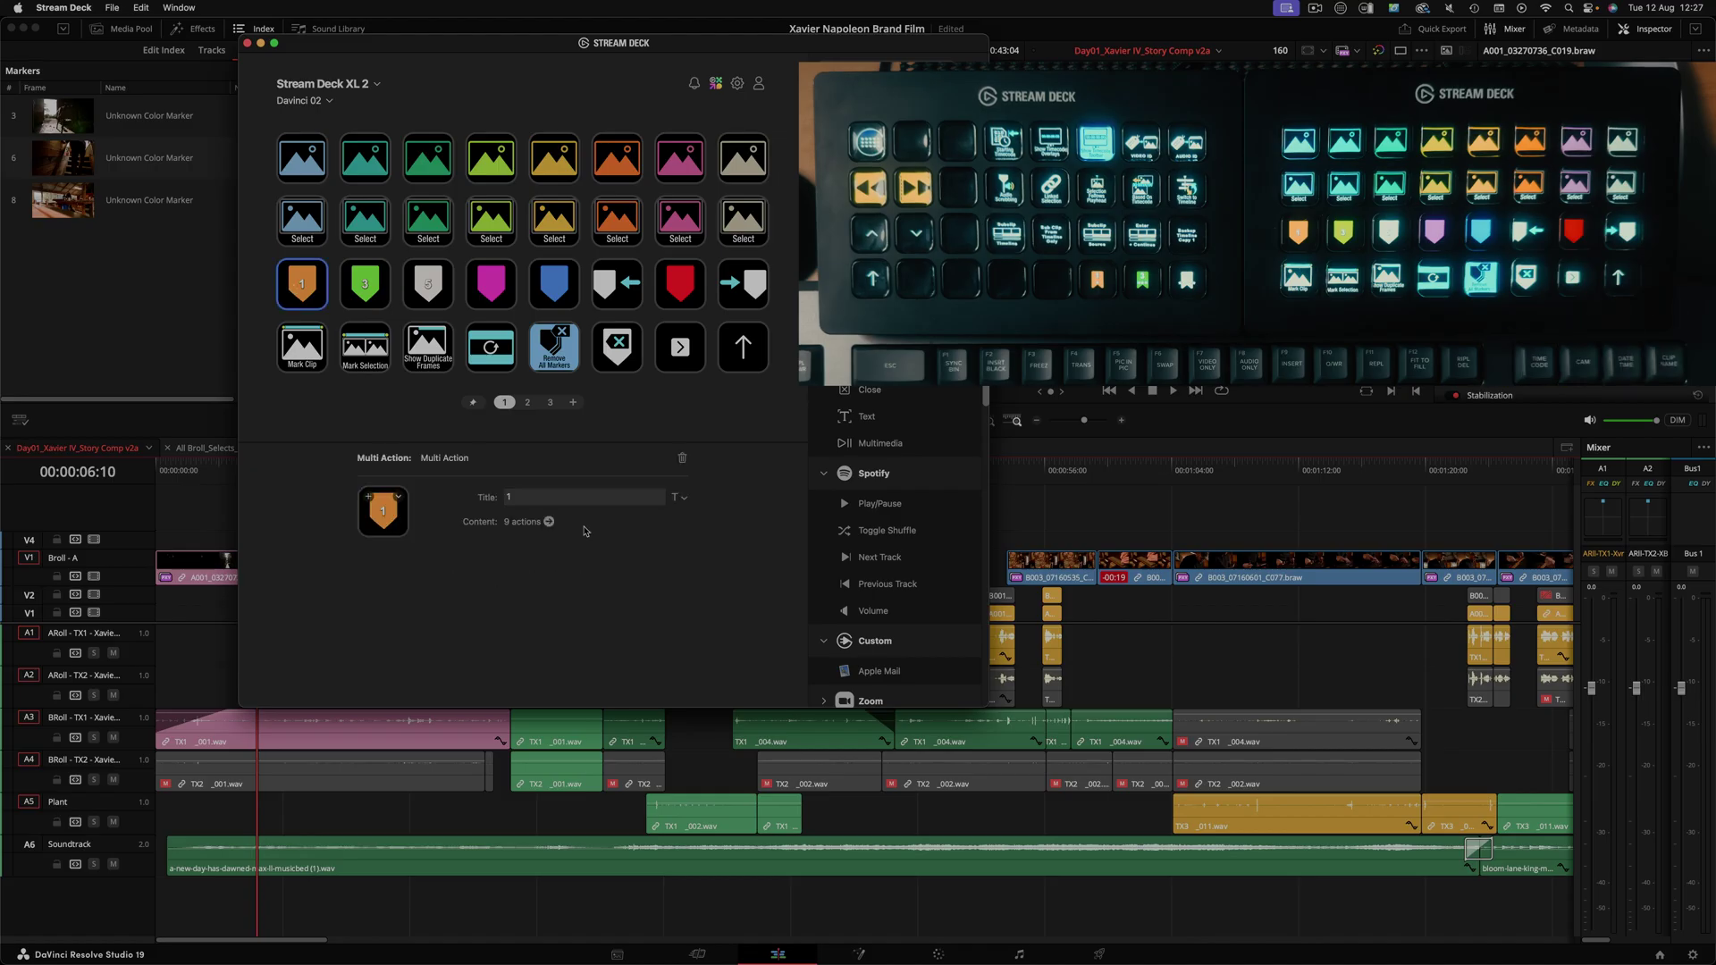
click(549, 522)
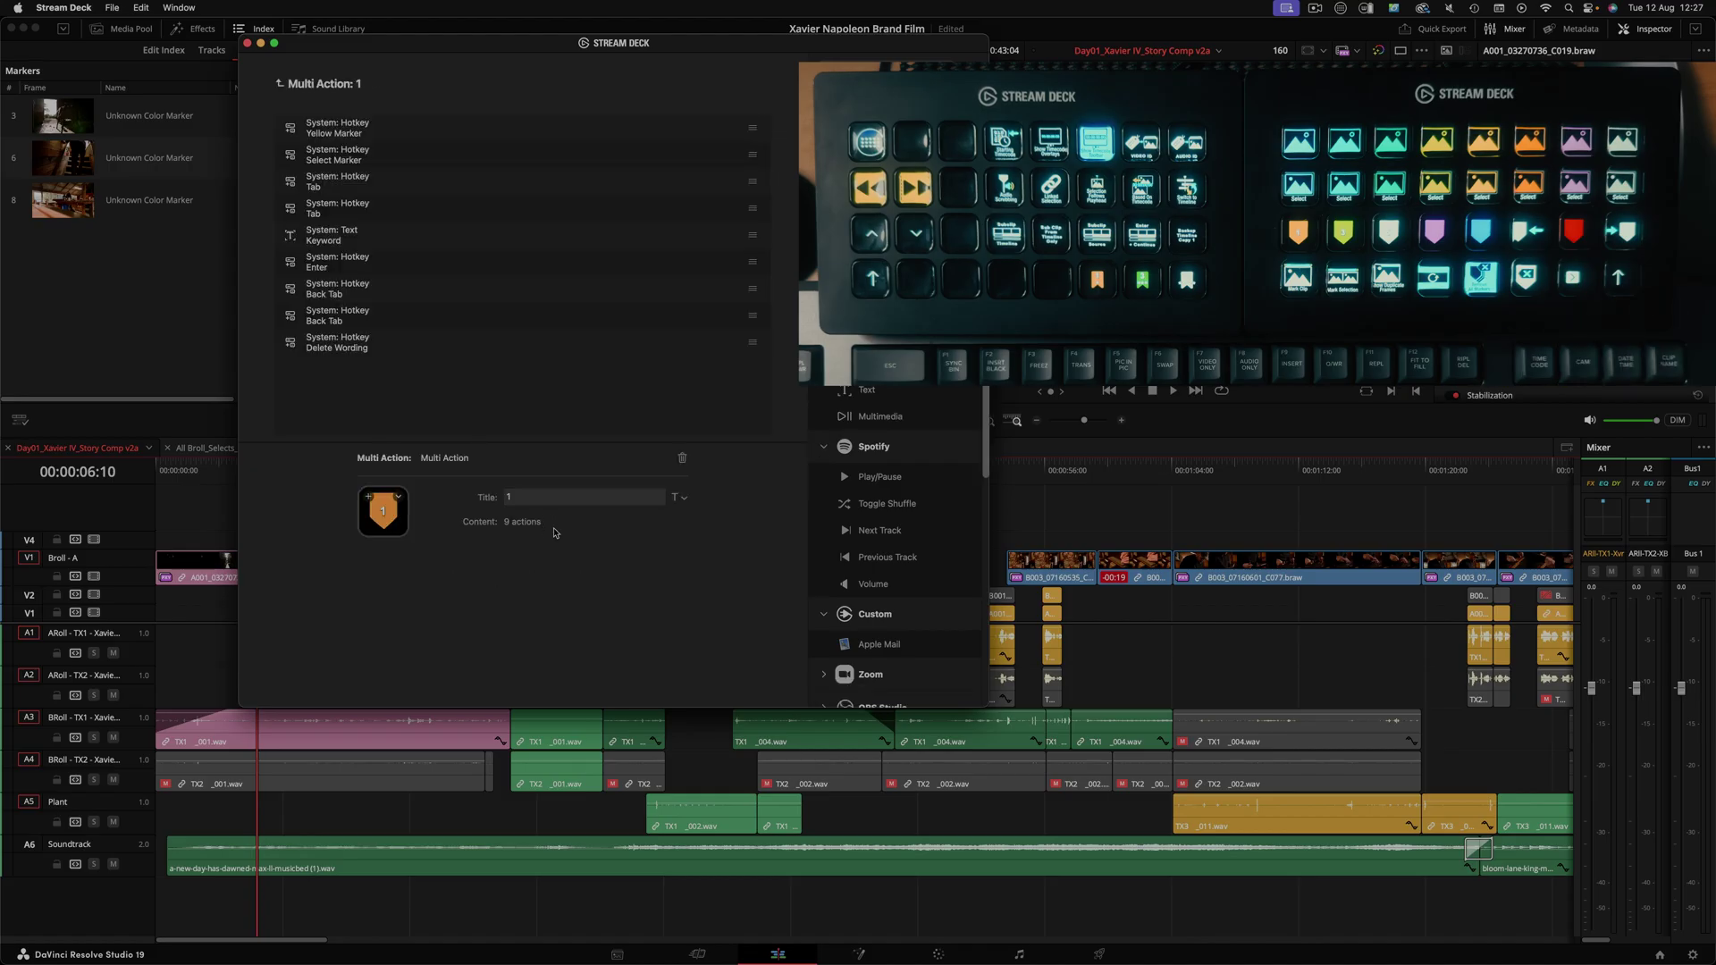
click(379, 140)
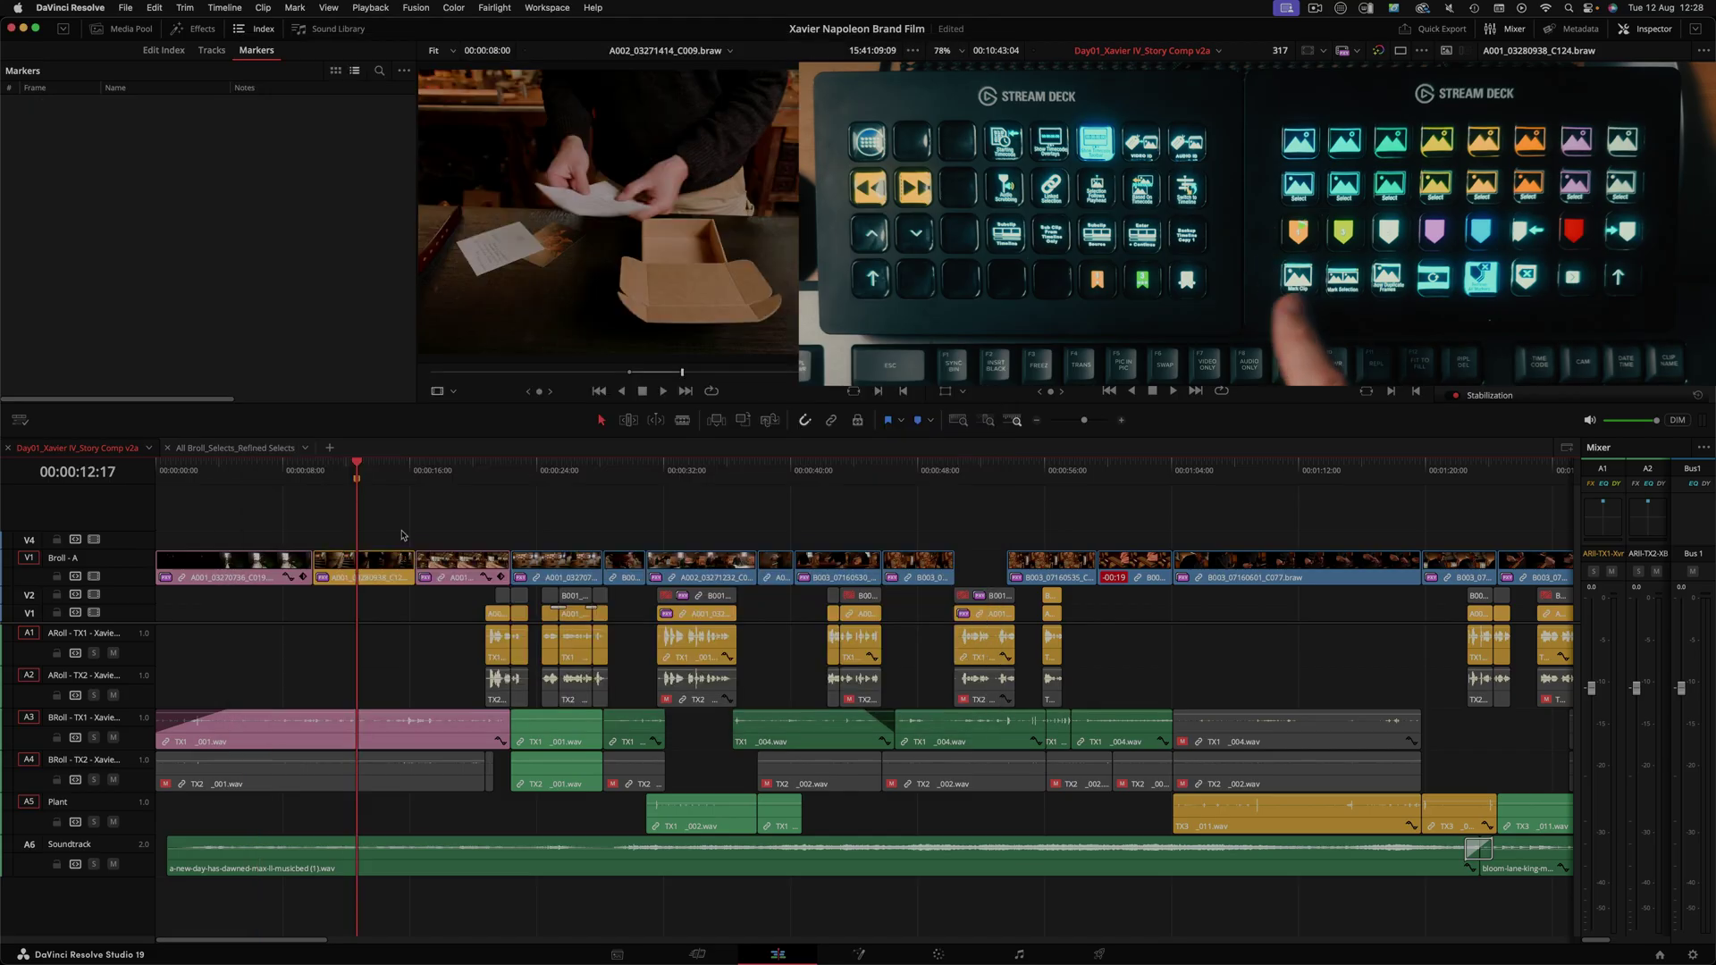
Step: Add a yellow timeline marker at 00:00:12:17 with the keyword "OK Take" and a placeholder name
key(m)
key(shift+m)
key(Tab)
key(Tab)
text(OK Take)
key(Return)
key(shift+Tab)
key(shift+Tab)
key(BackSpace)
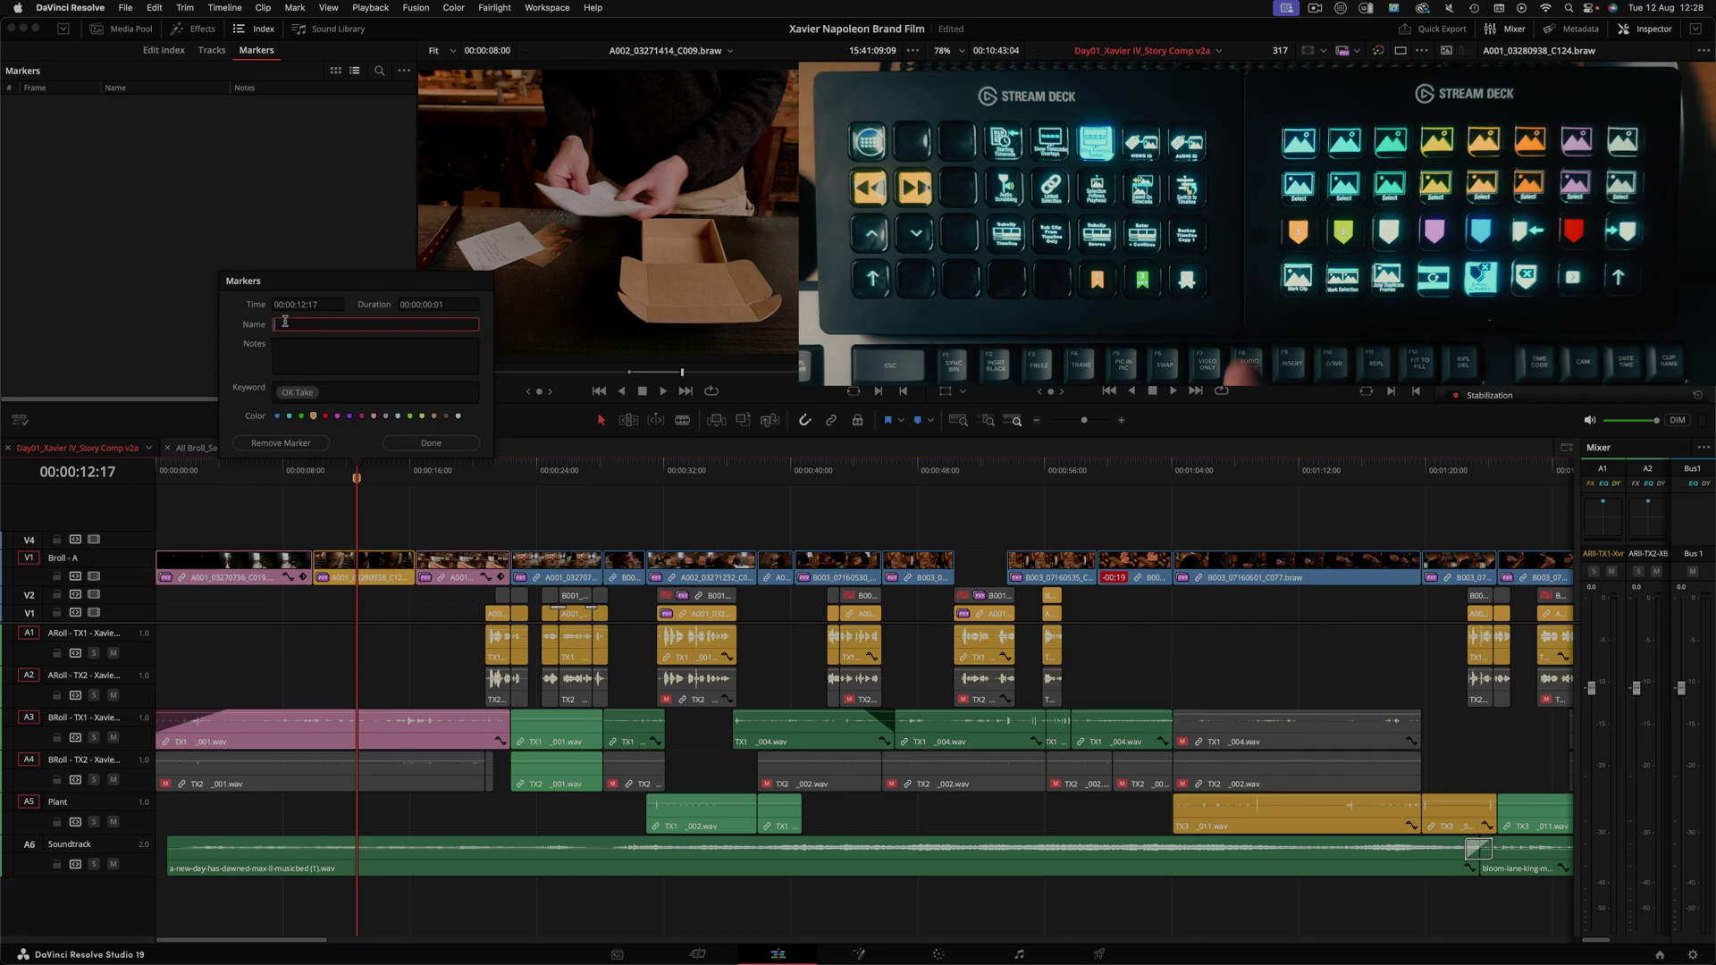
text(GRkdshgkjdfsfhdsjk)
key(Tab)
key(Return)
Step: Select the opening section's clips across all tracks and paste-insert a copied section at 00:00:00:00
click(460, 481)
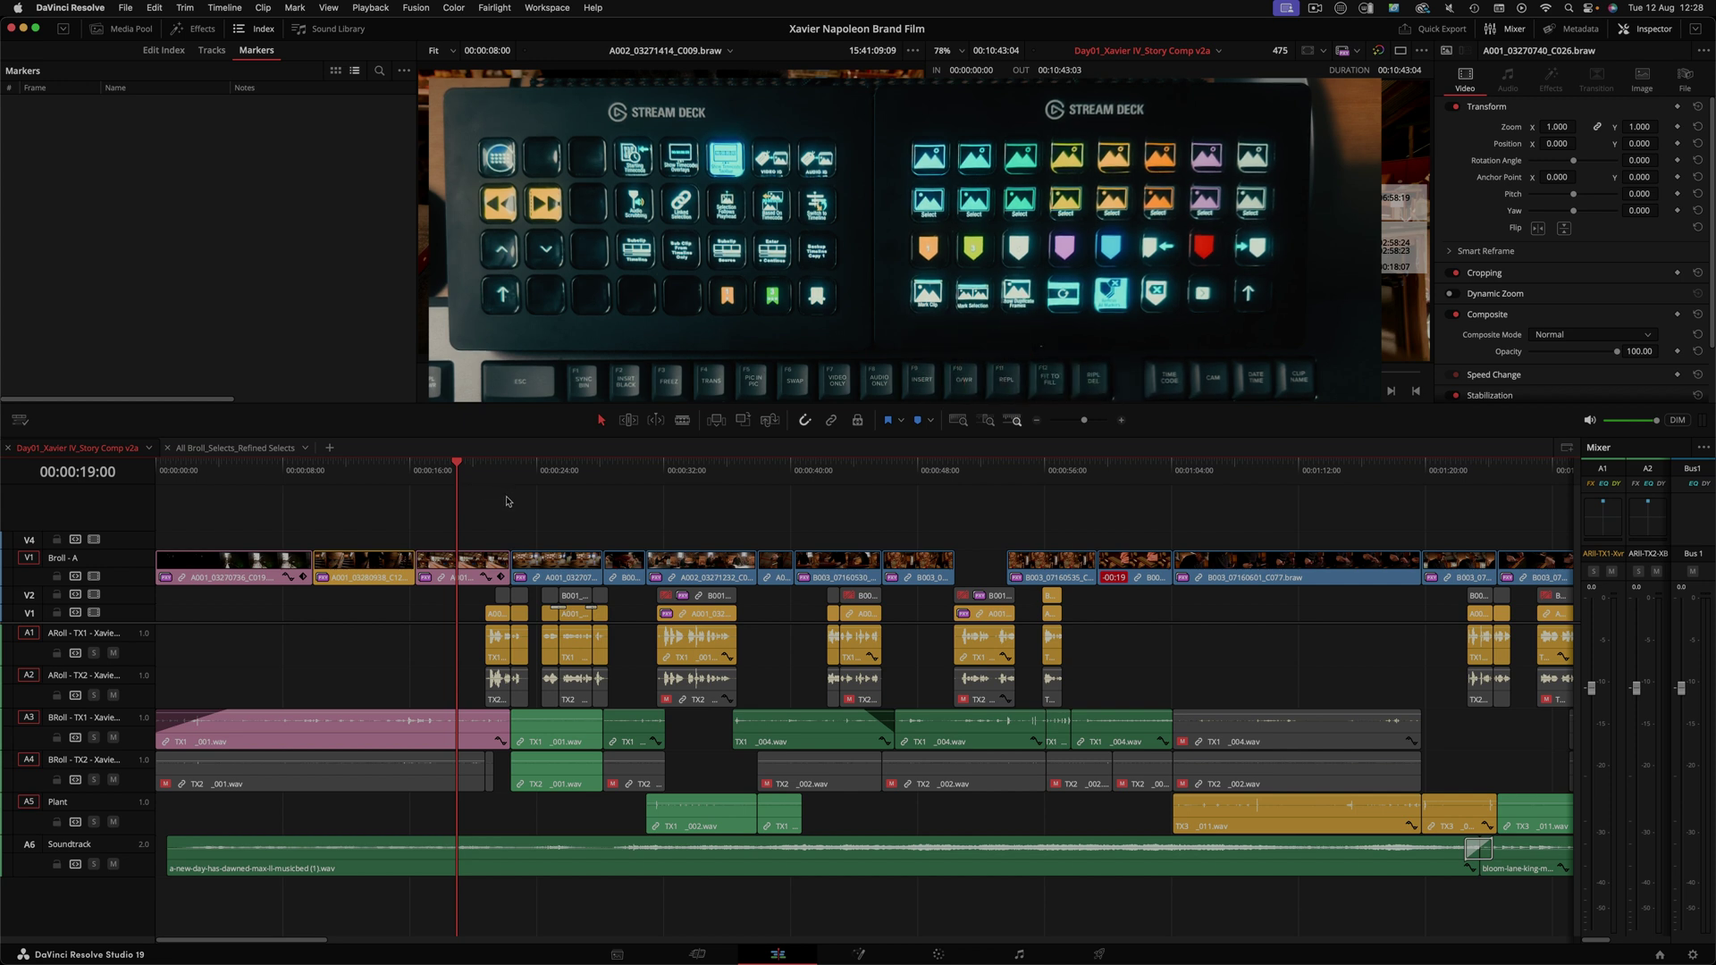
key(super+minus)
drag(581, 507, 187, 881)
drag(234, 467, 56, 474)
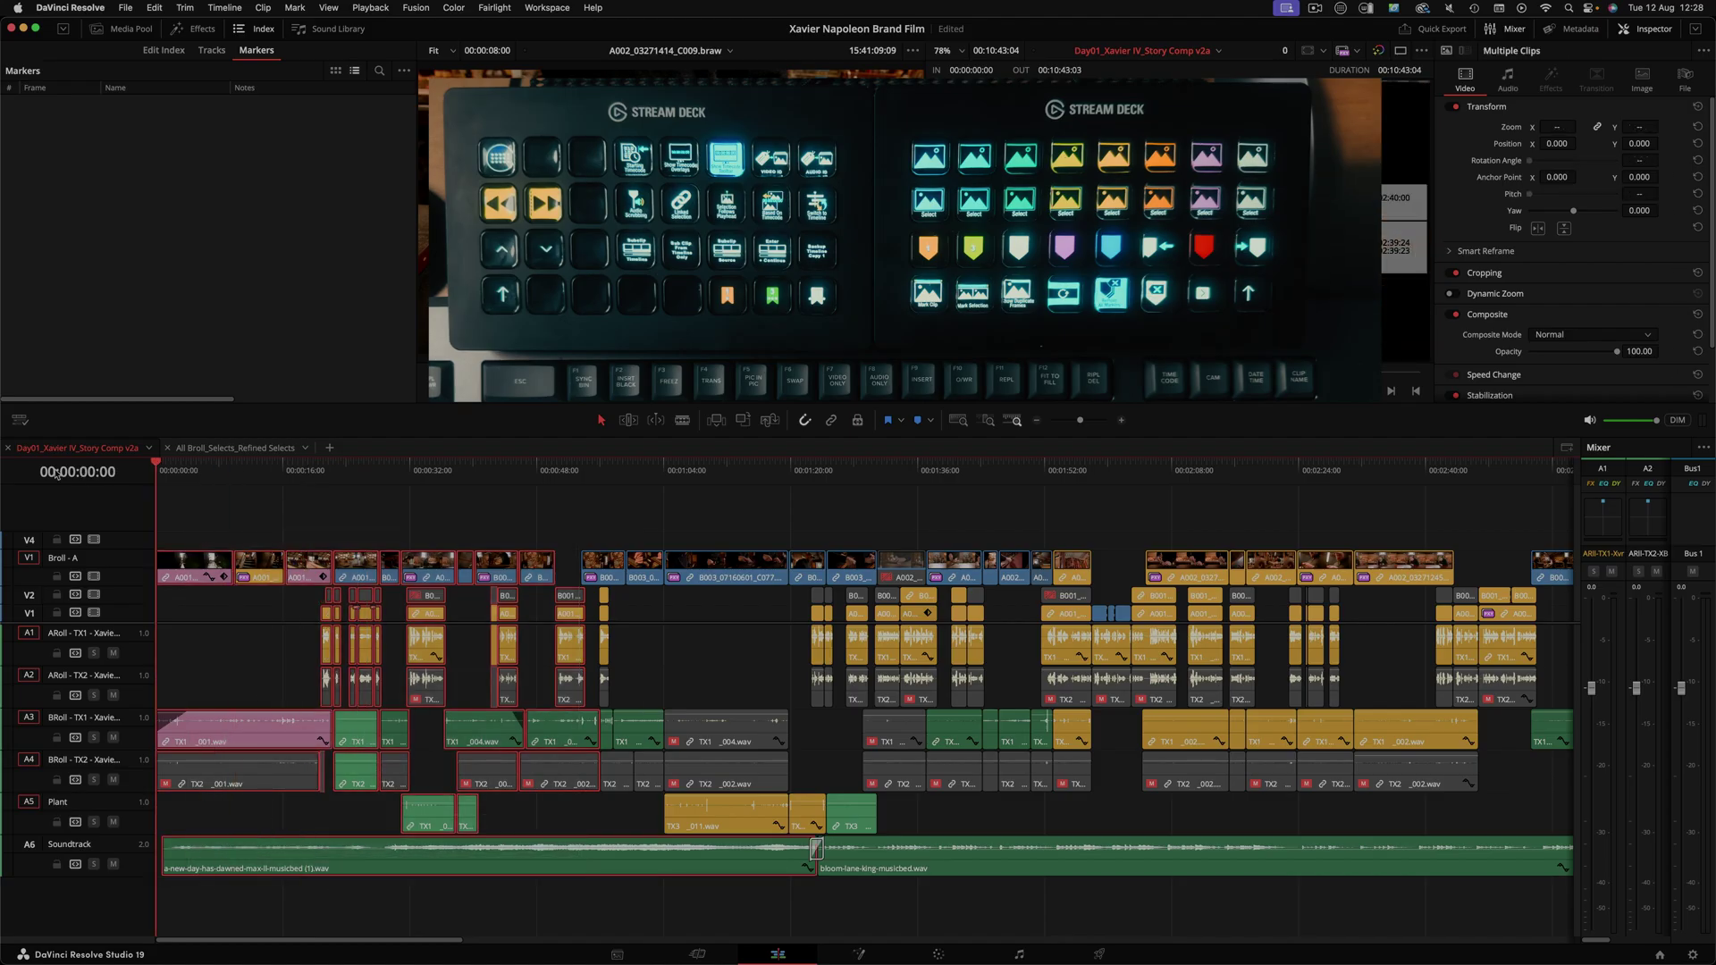
key(super+shift+v)
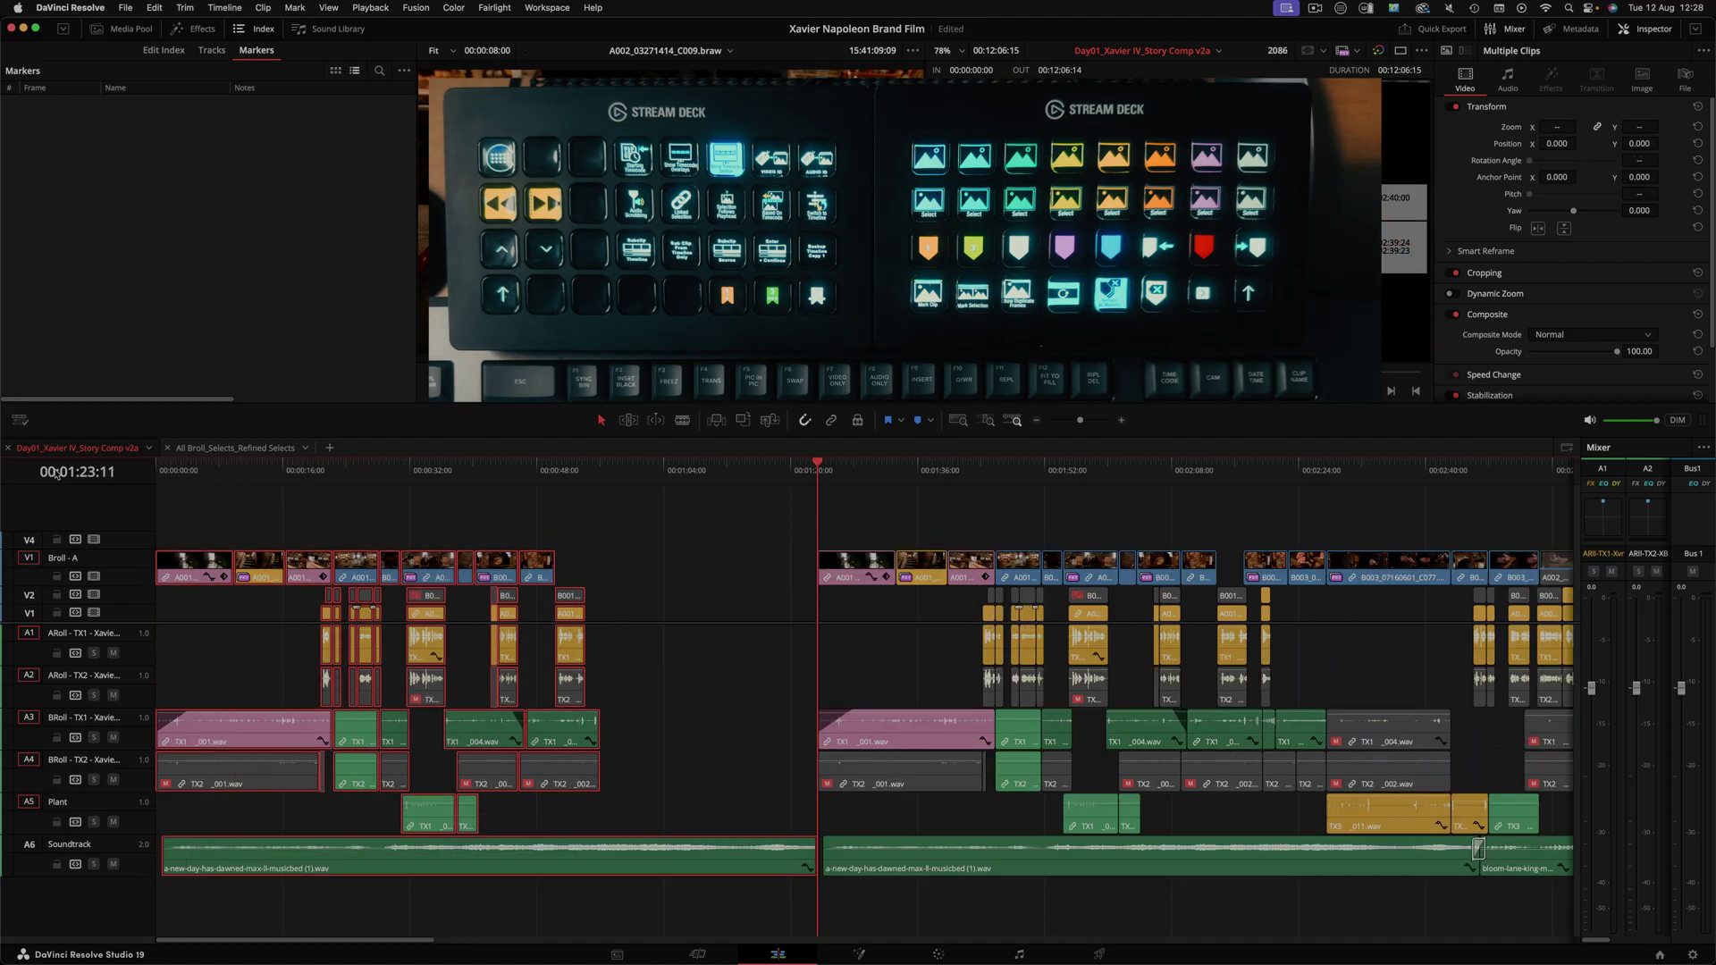
Step: Show duplicate frames on the timeline clips, deselect everything and scrub through the duplicated section
key(super+shift+d)
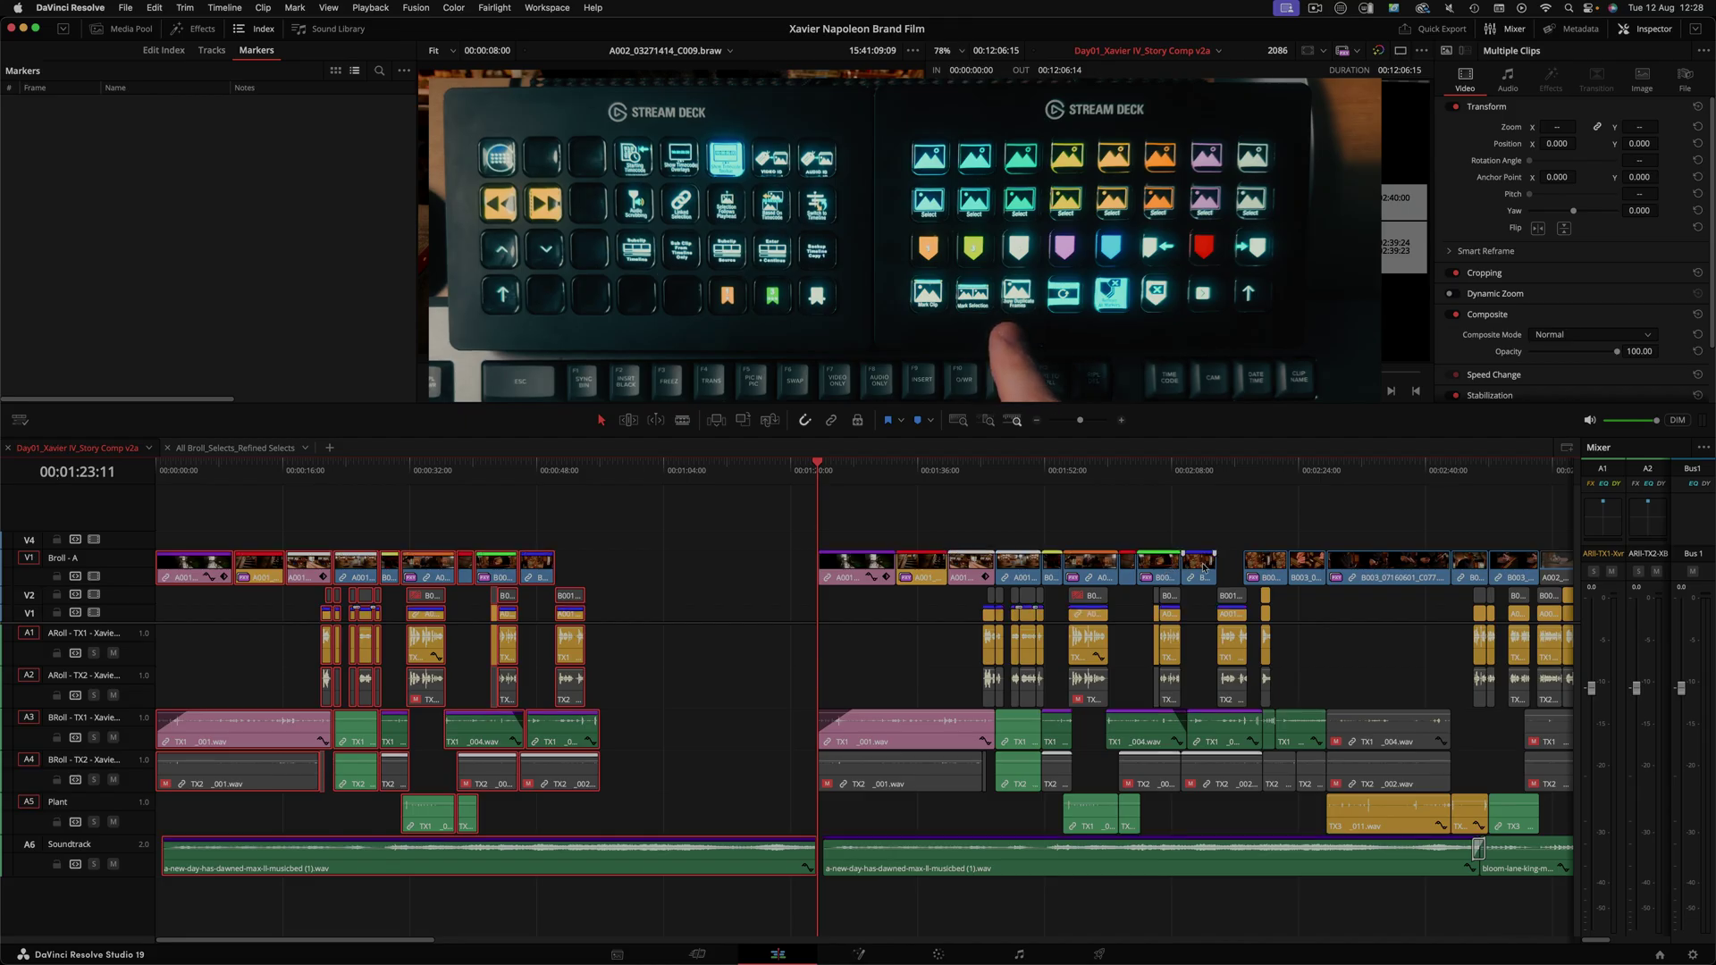
key(super+shift+a)
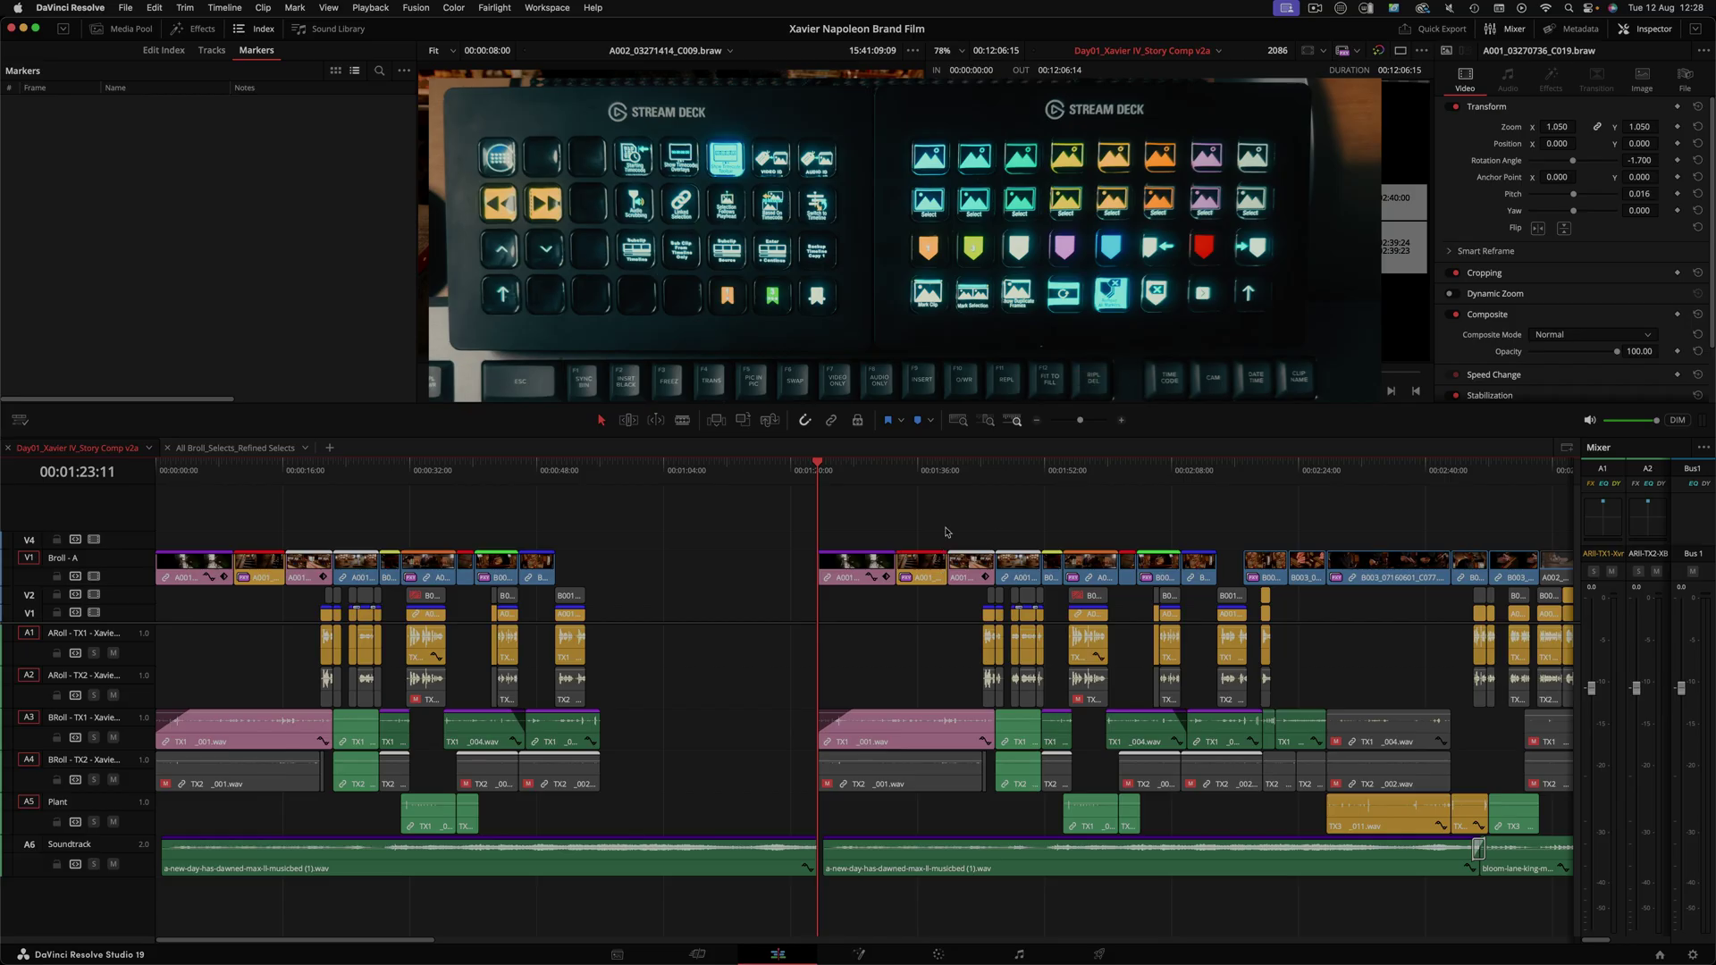
click(876, 467)
drag(900, 467, 1089, 467)
drag(1237, 511, 1194, 512)
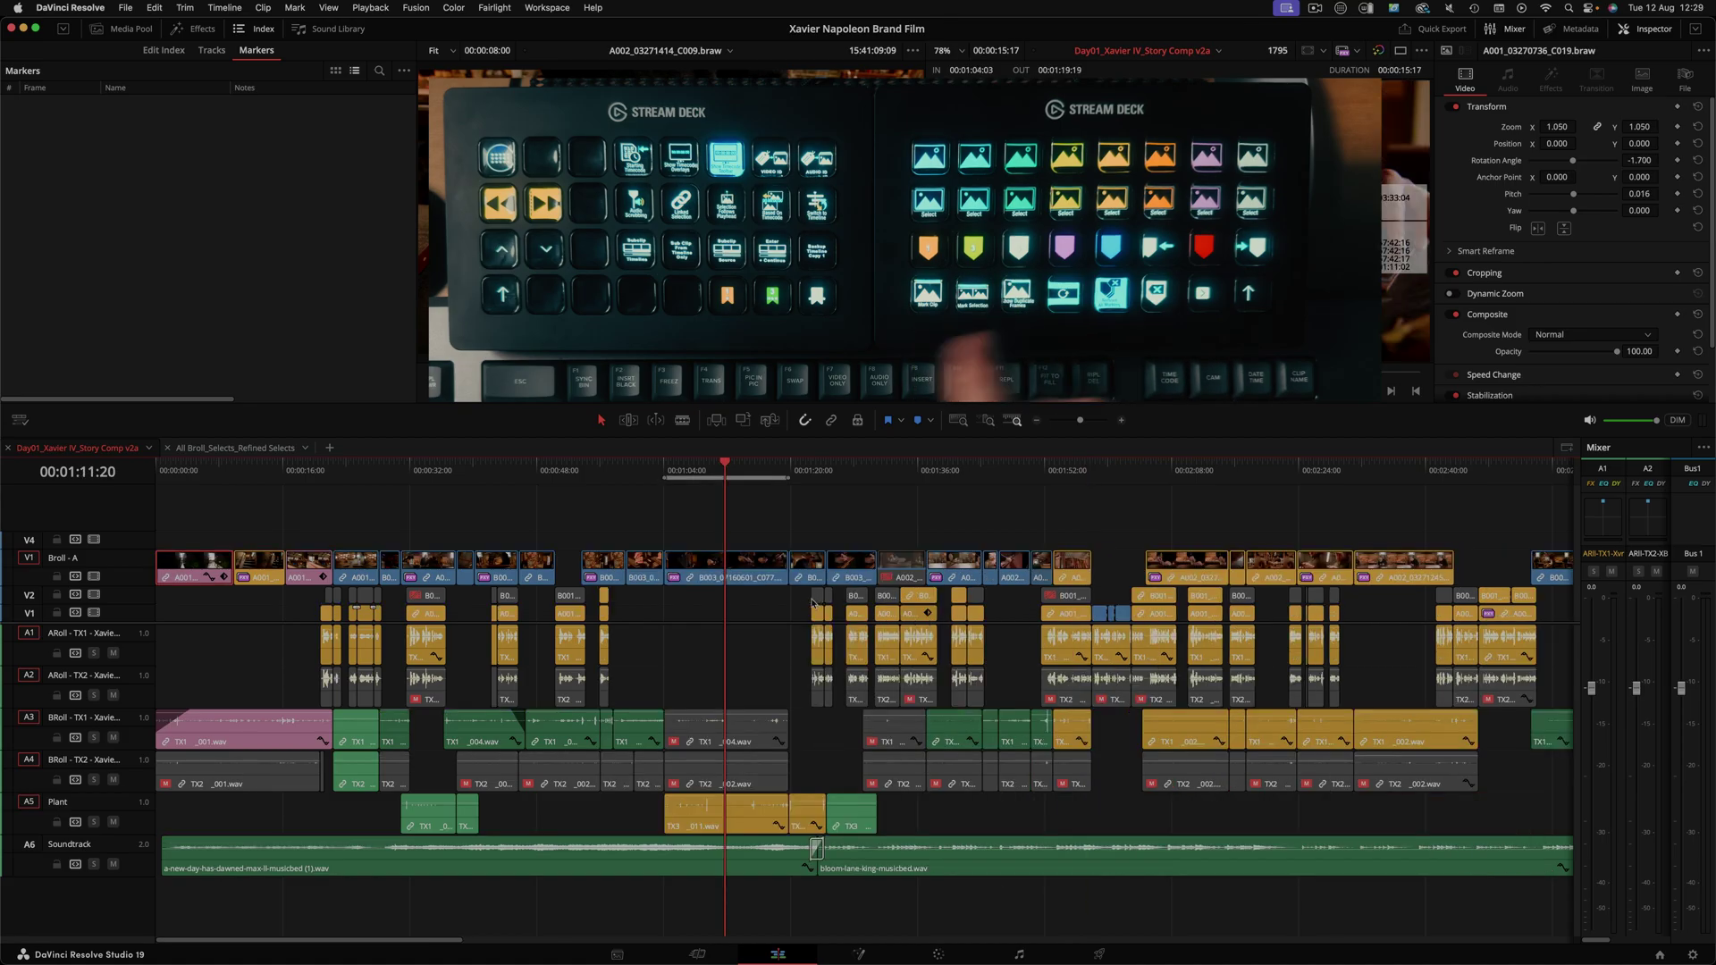
Step: Set in and out points around single clips in turn, at 00:02:08:19, near 00:02:35 and at 00:00:46:15
drag(421, 470, 1173, 497)
key(x)
key(x)
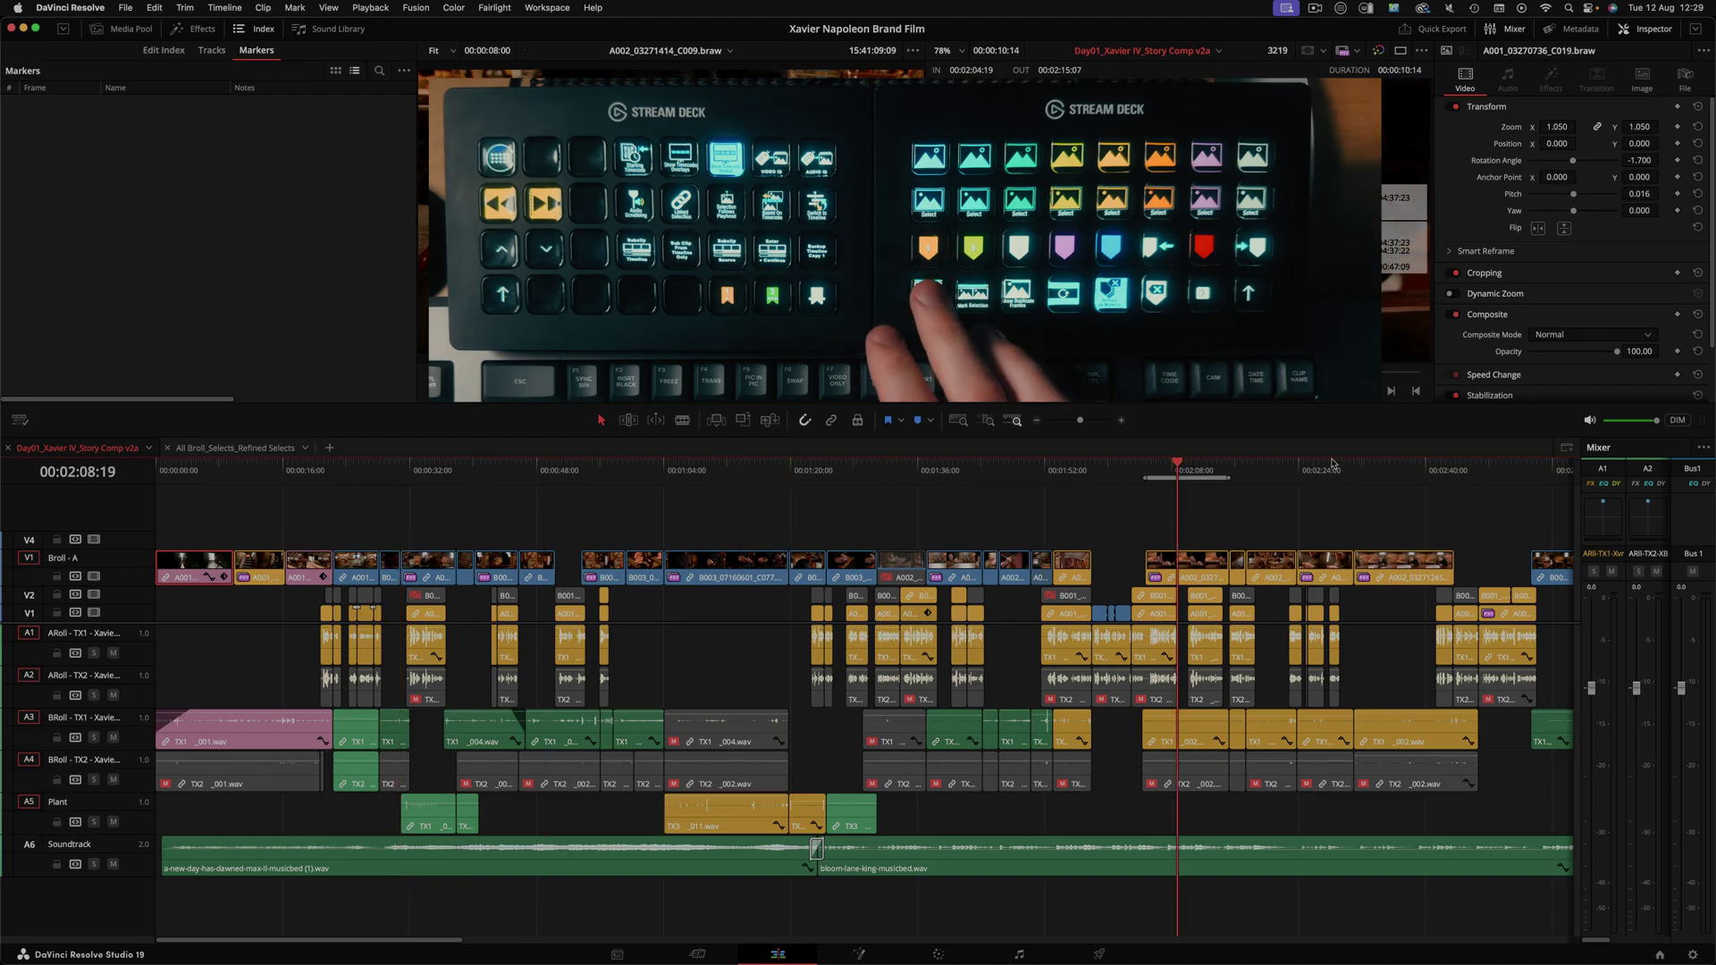
click(1384, 464)
key(x)
click(526, 467)
key(x)
Step: Mark the range of a selection of B-roll clips, and of a selection spanning the video and audio tracks
drag(577, 512, 856, 577)
drag(1228, 507, 598, 574)
key(shift+a)
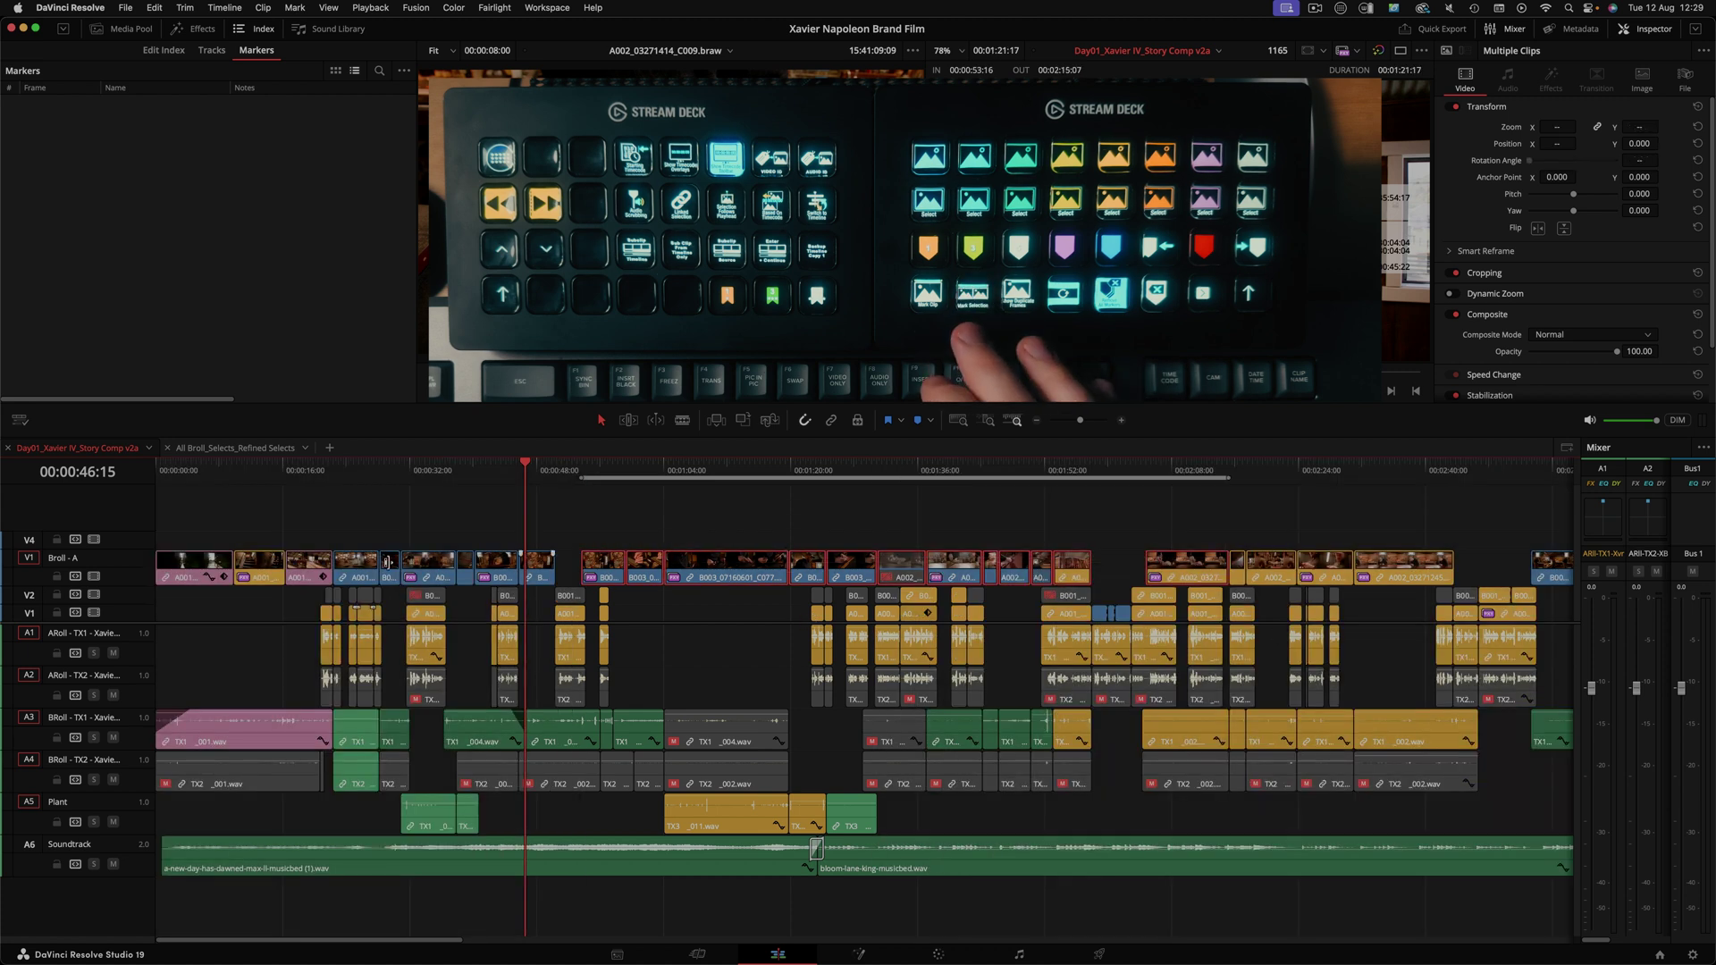
drag(237, 509, 843, 762)
key(shift+a)
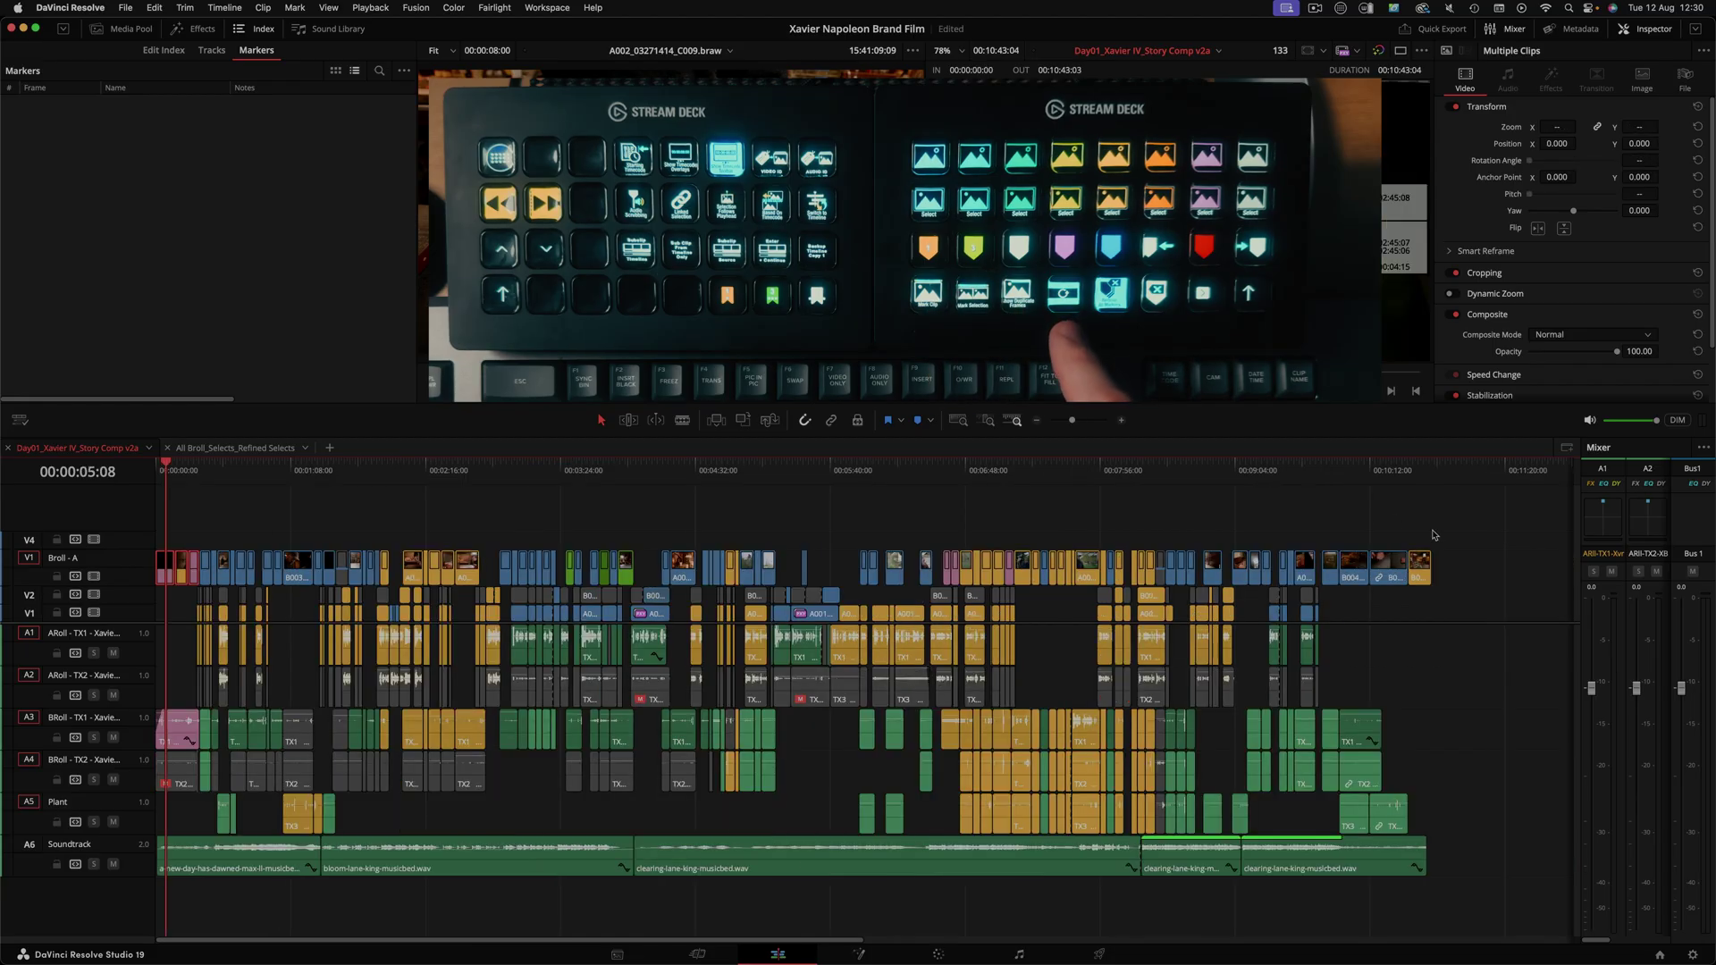
Step: Select every clip in the timeline and clear the clip colors
drag(1479, 526, 162, 875)
key(ctrl+shift+c)
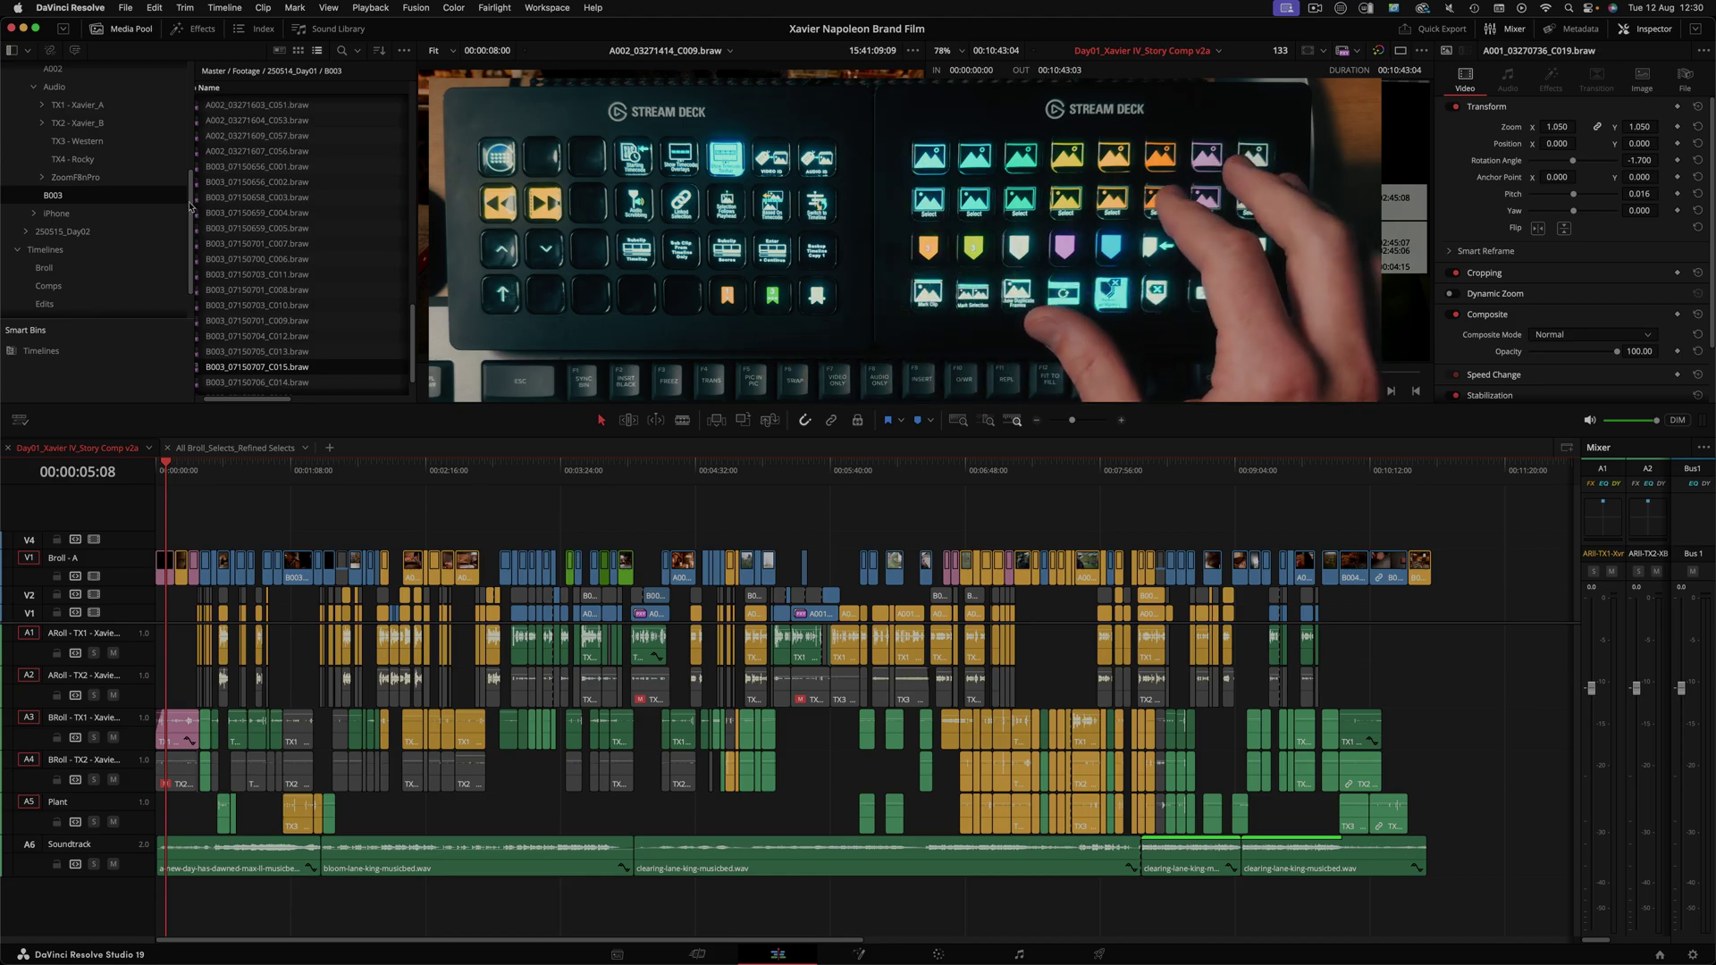
Step: Open the Sound Track bin in the media pool and assign the tan clip color to all its music files
drag(189, 206, 188, 126)
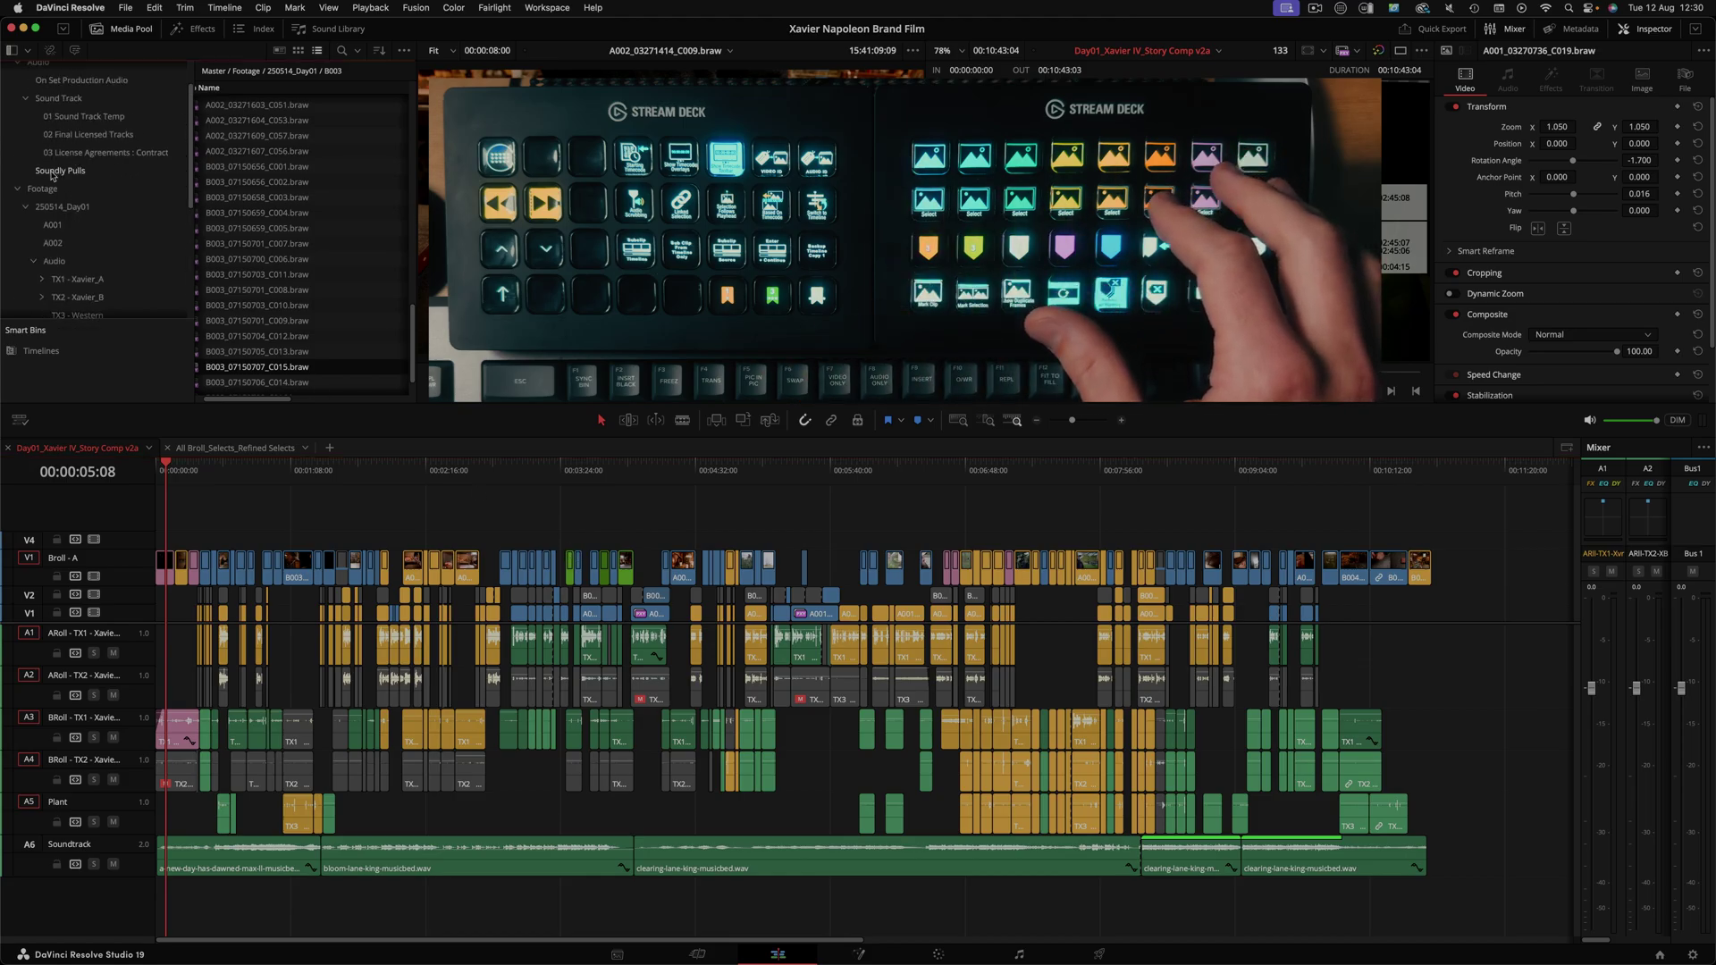
click(58, 99)
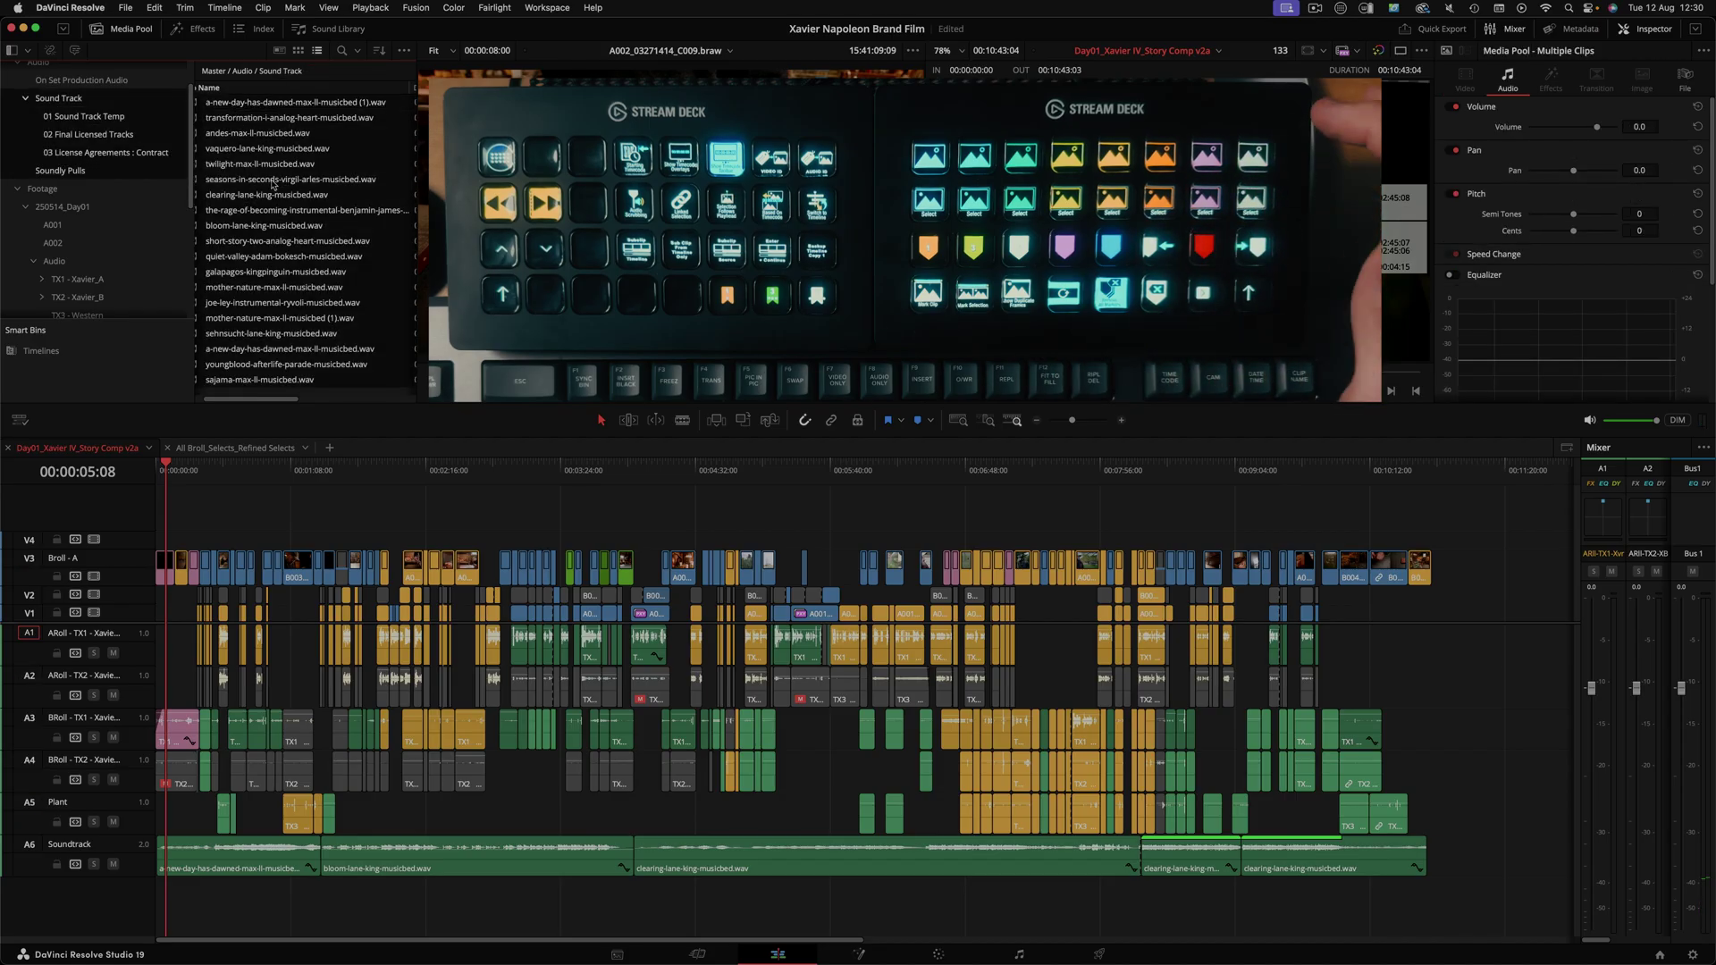
key(ctrl+alt+shift+t)
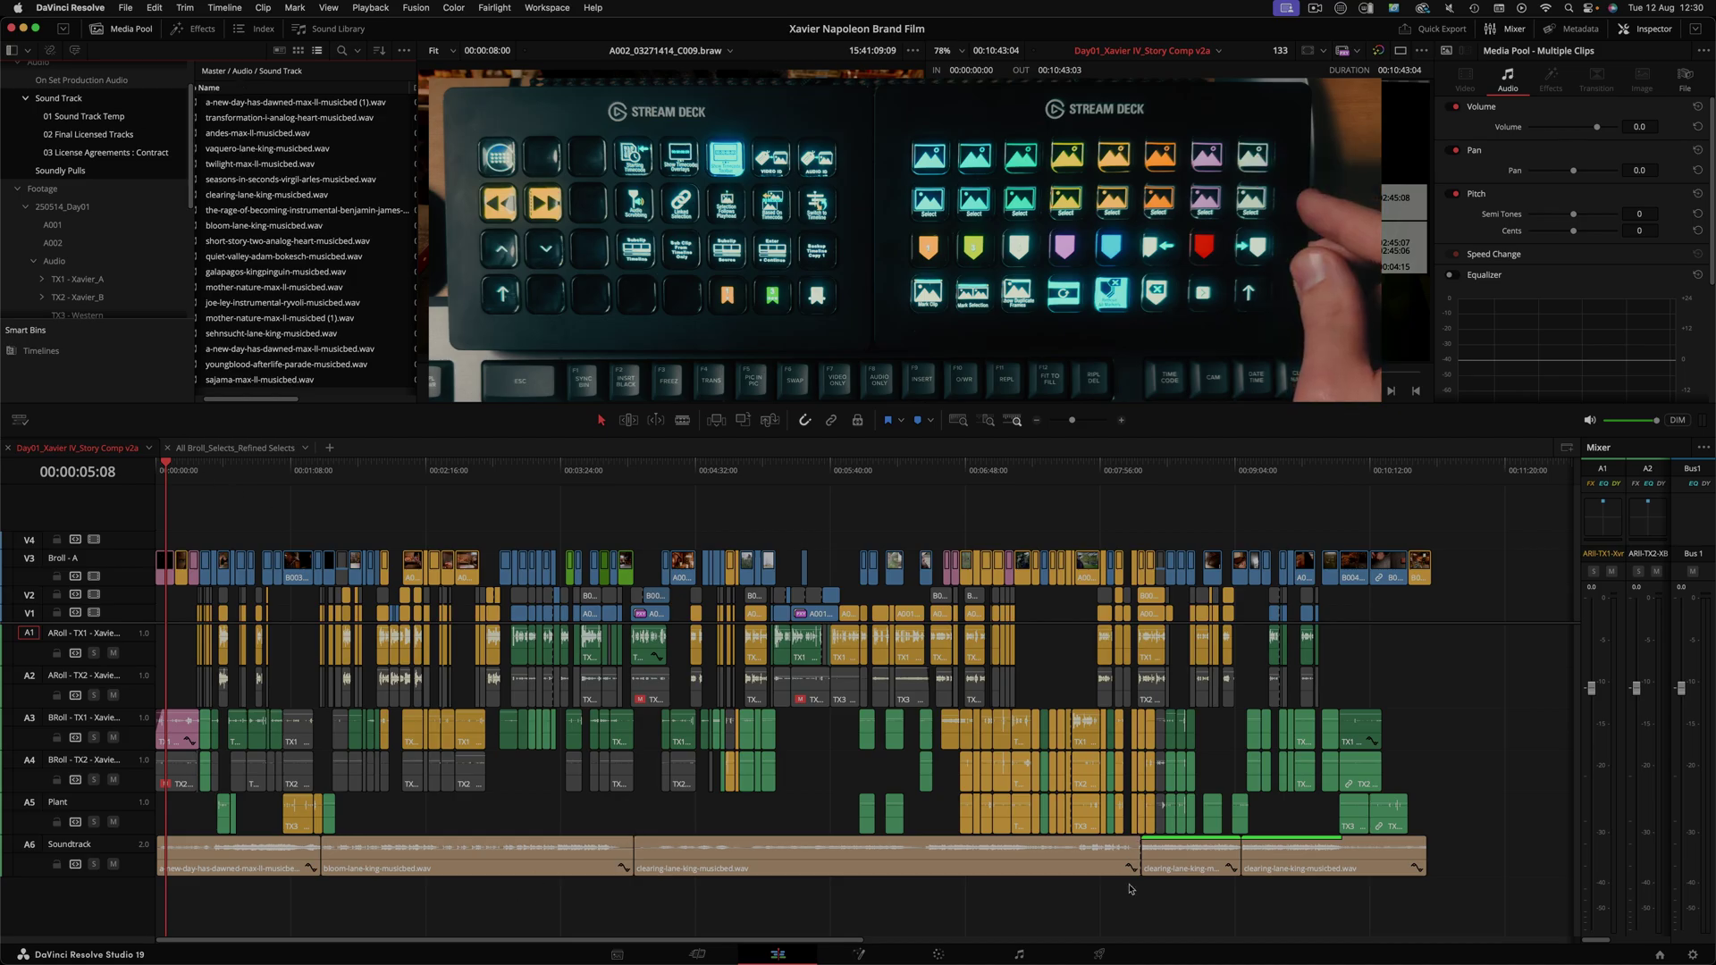
Step: Color the last three Soundtrack clips orange, extend orange to every clip on A6, and restore their source clip color
drag(1344, 931, 1055, 864)
key(ctrl+alt+shift+o)
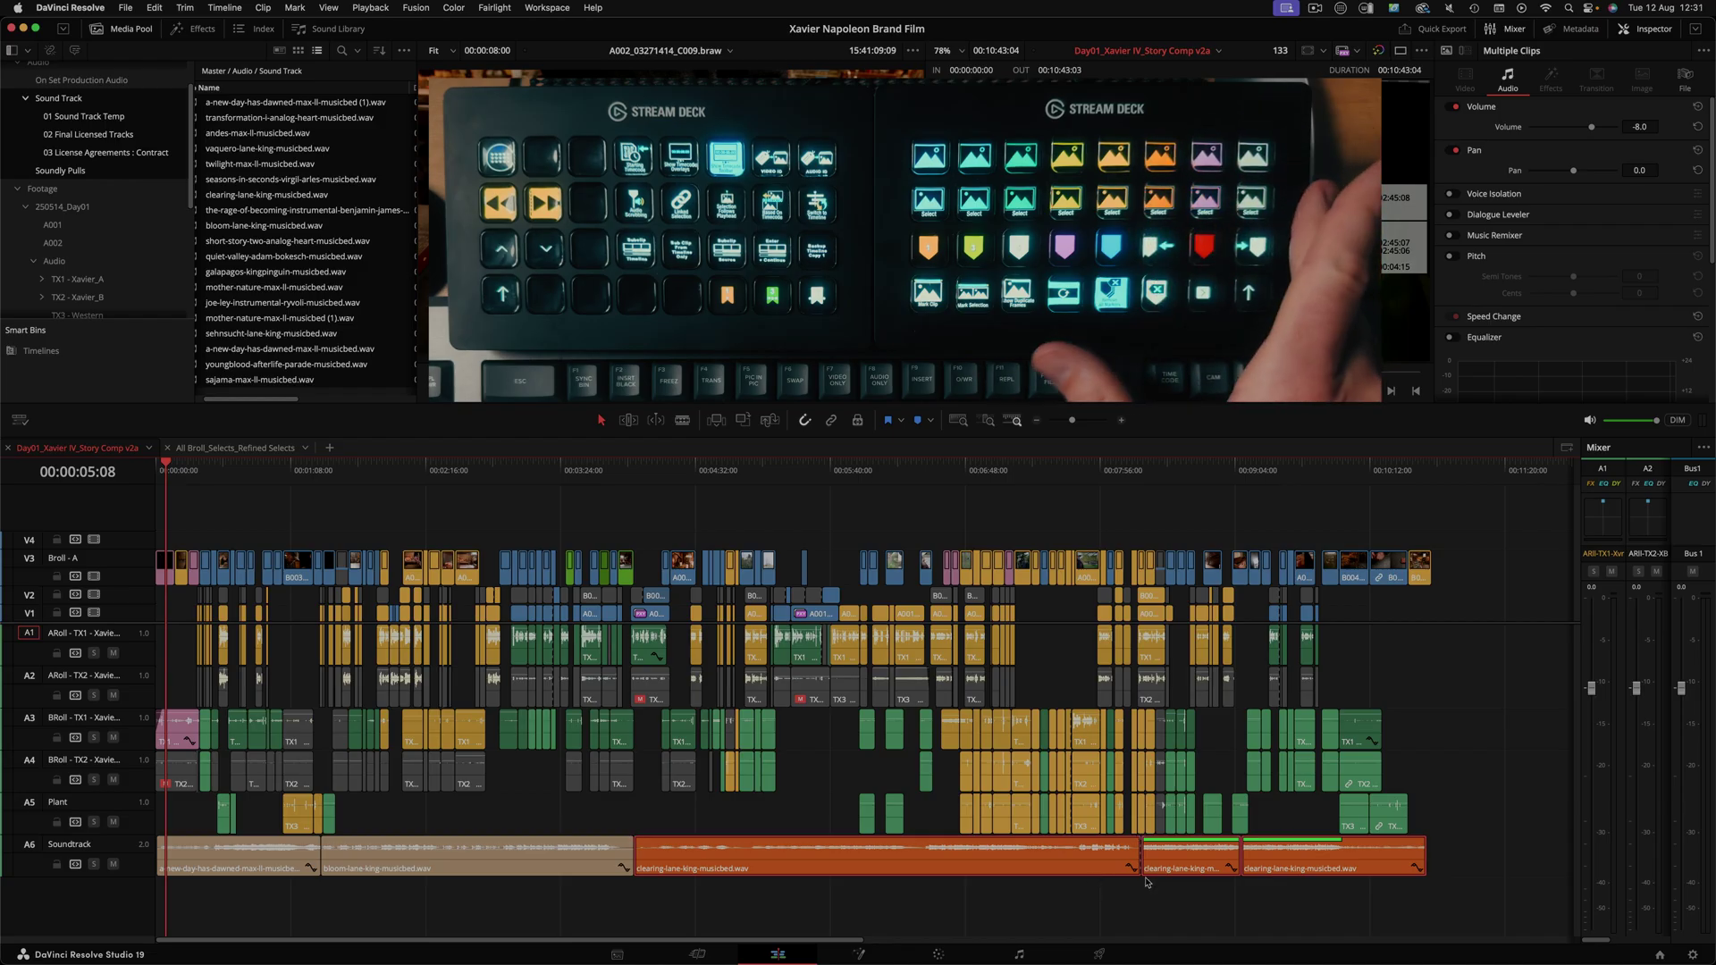
drag(1436, 918, 136, 850)
key(ctrl+alt+o)
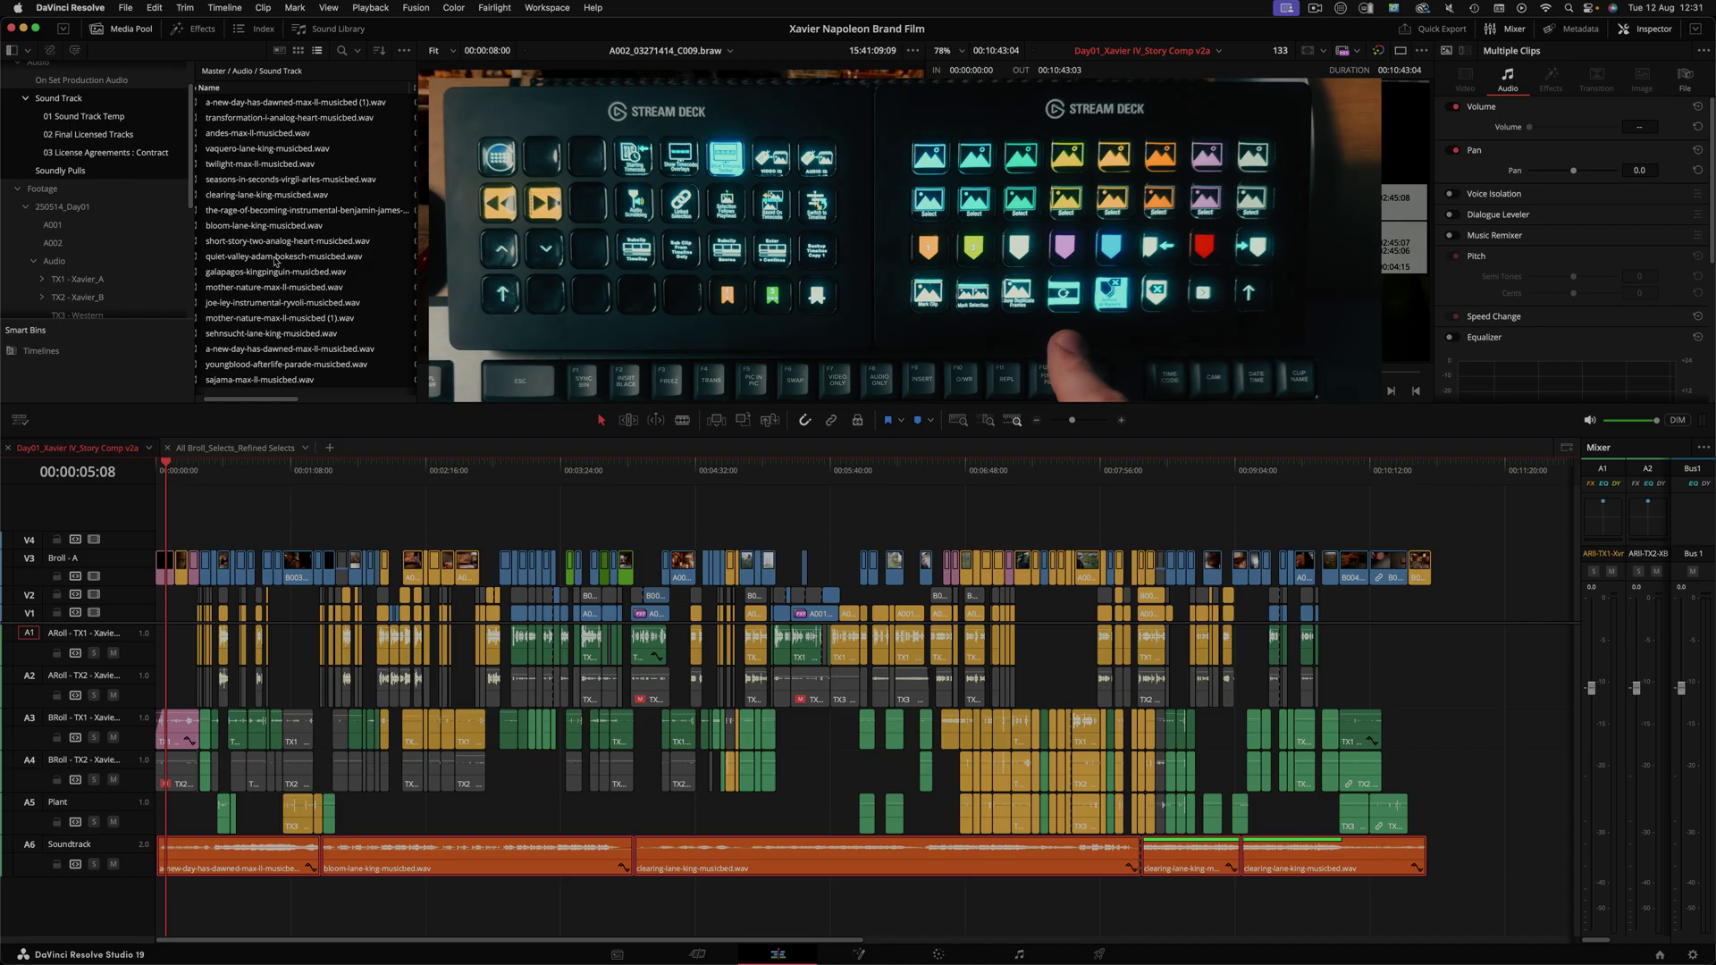
key(ctrl+alt+b)
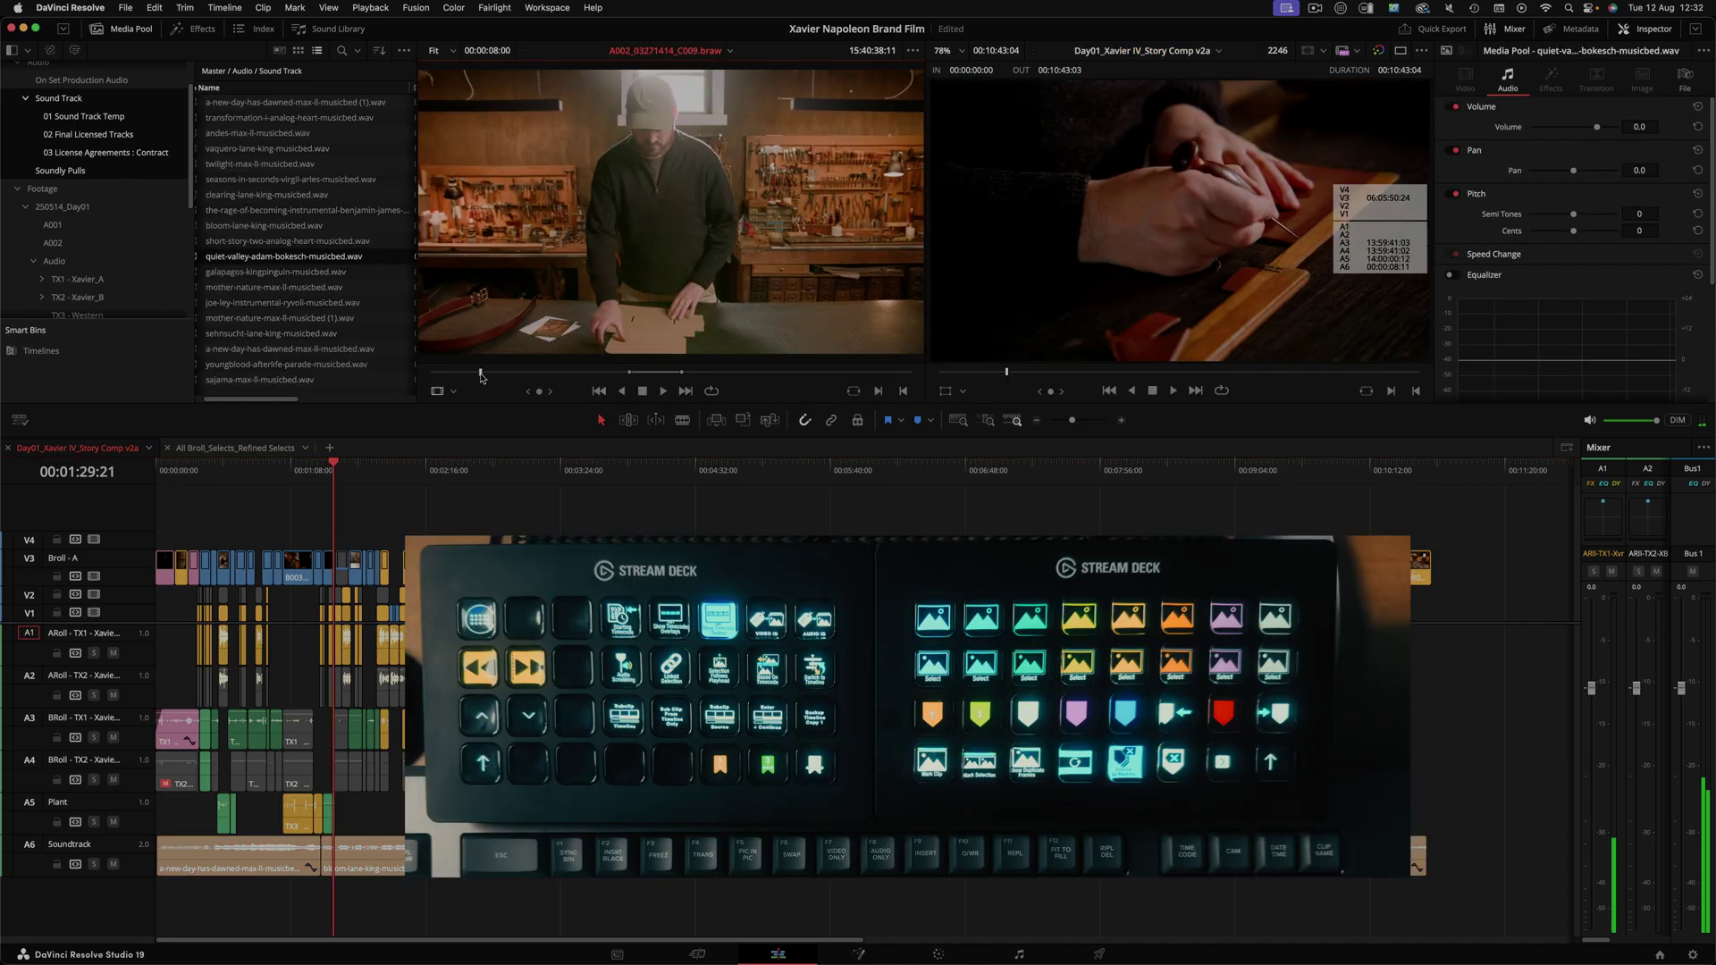
Step: Add three blue markers to the source clip A002_03271414_C009.braw, starting at 15:40:38:09 and spaced along its length
key(m)
key(m)
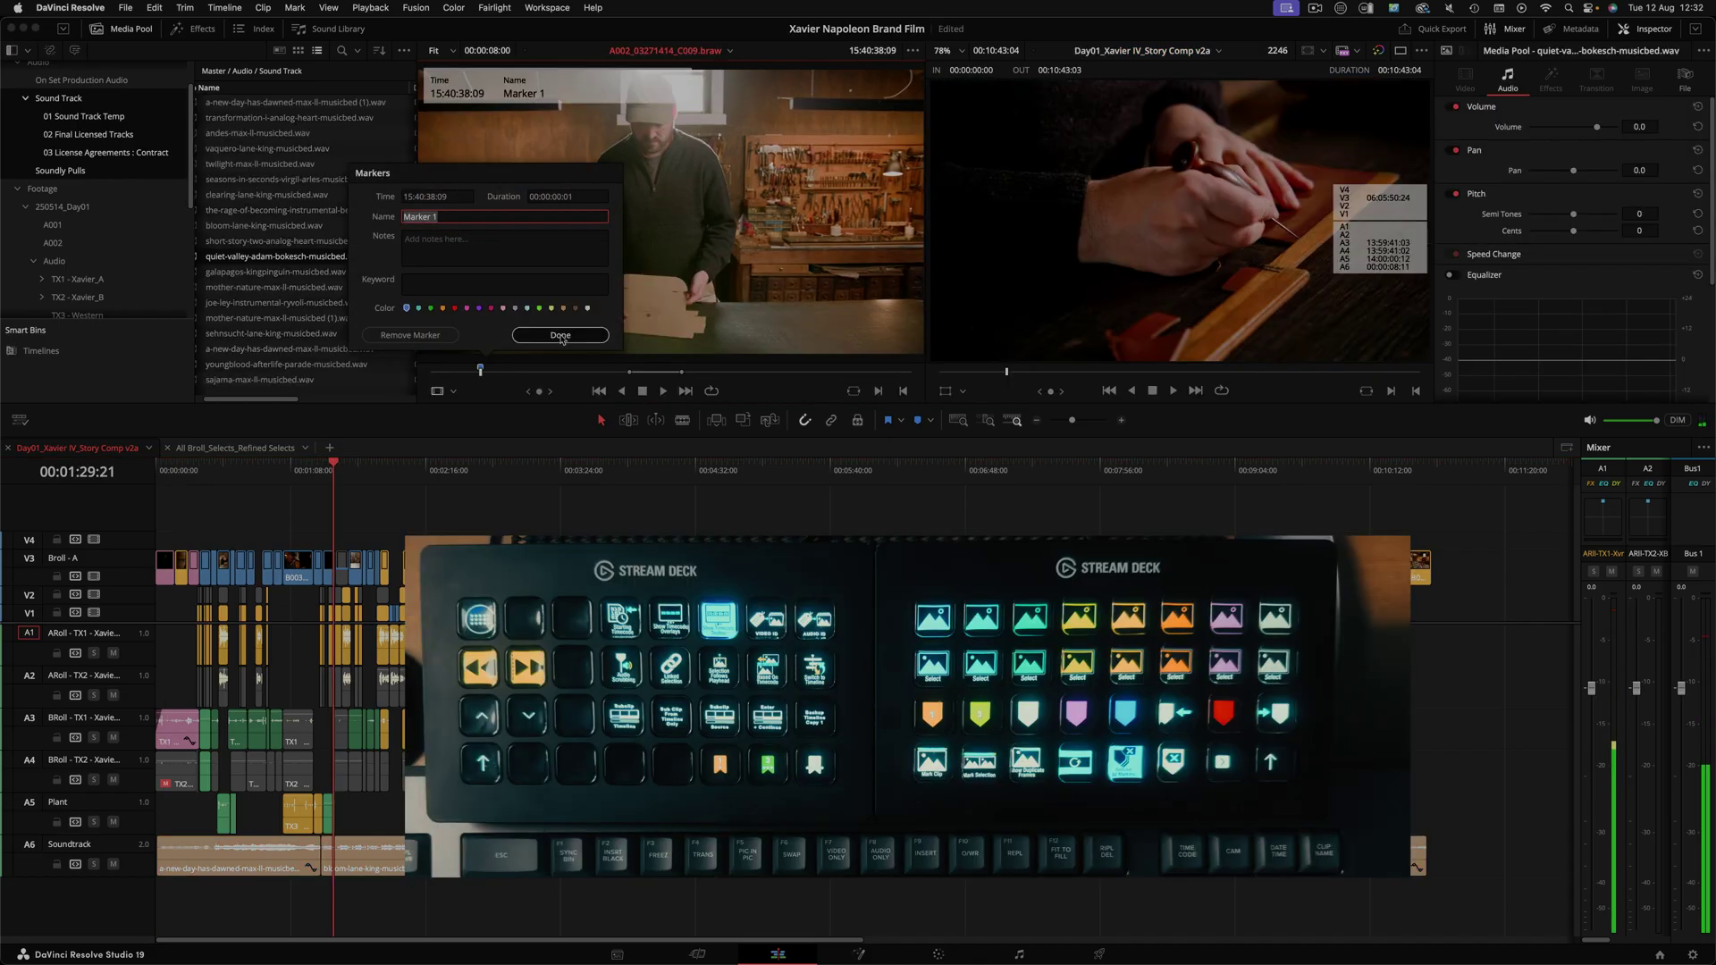
click(560, 335)
click(540, 369)
key(m)
key(m)
click(595, 338)
drag(599, 370, 778, 371)
key(m)
key(m)
click(827, 336)
Step: Delete all markers from the source clip and move the timeline playhead to 00:02:04:19
click(815, 371)
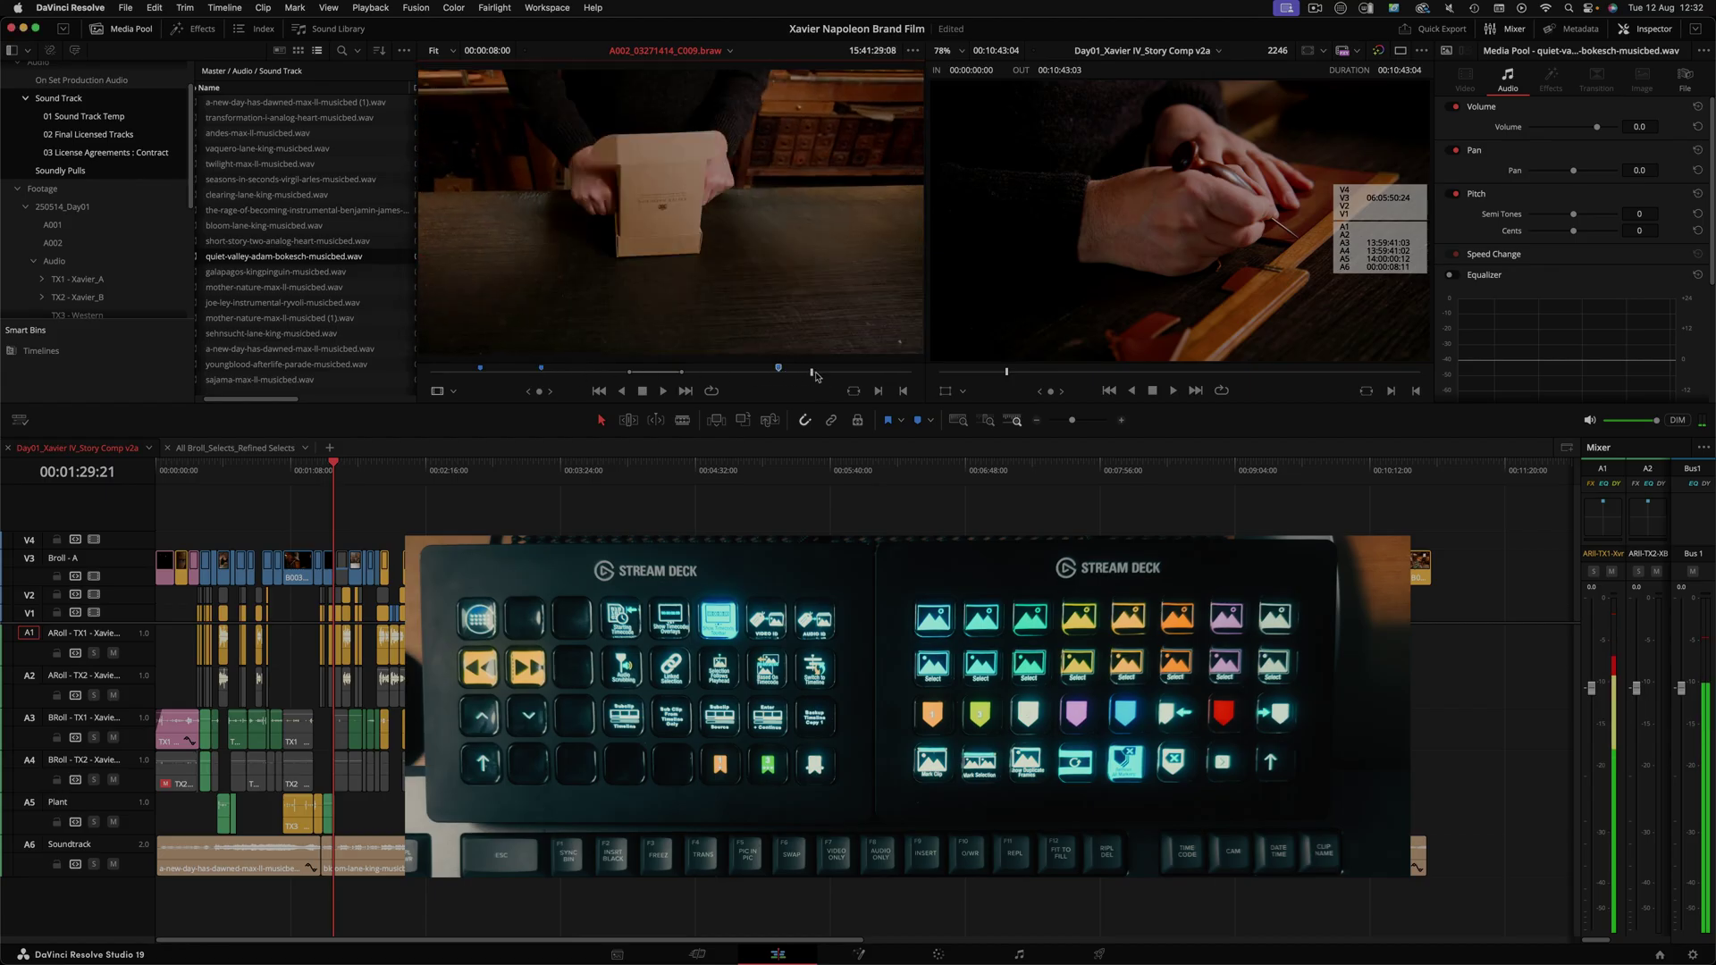
key(alt+m)
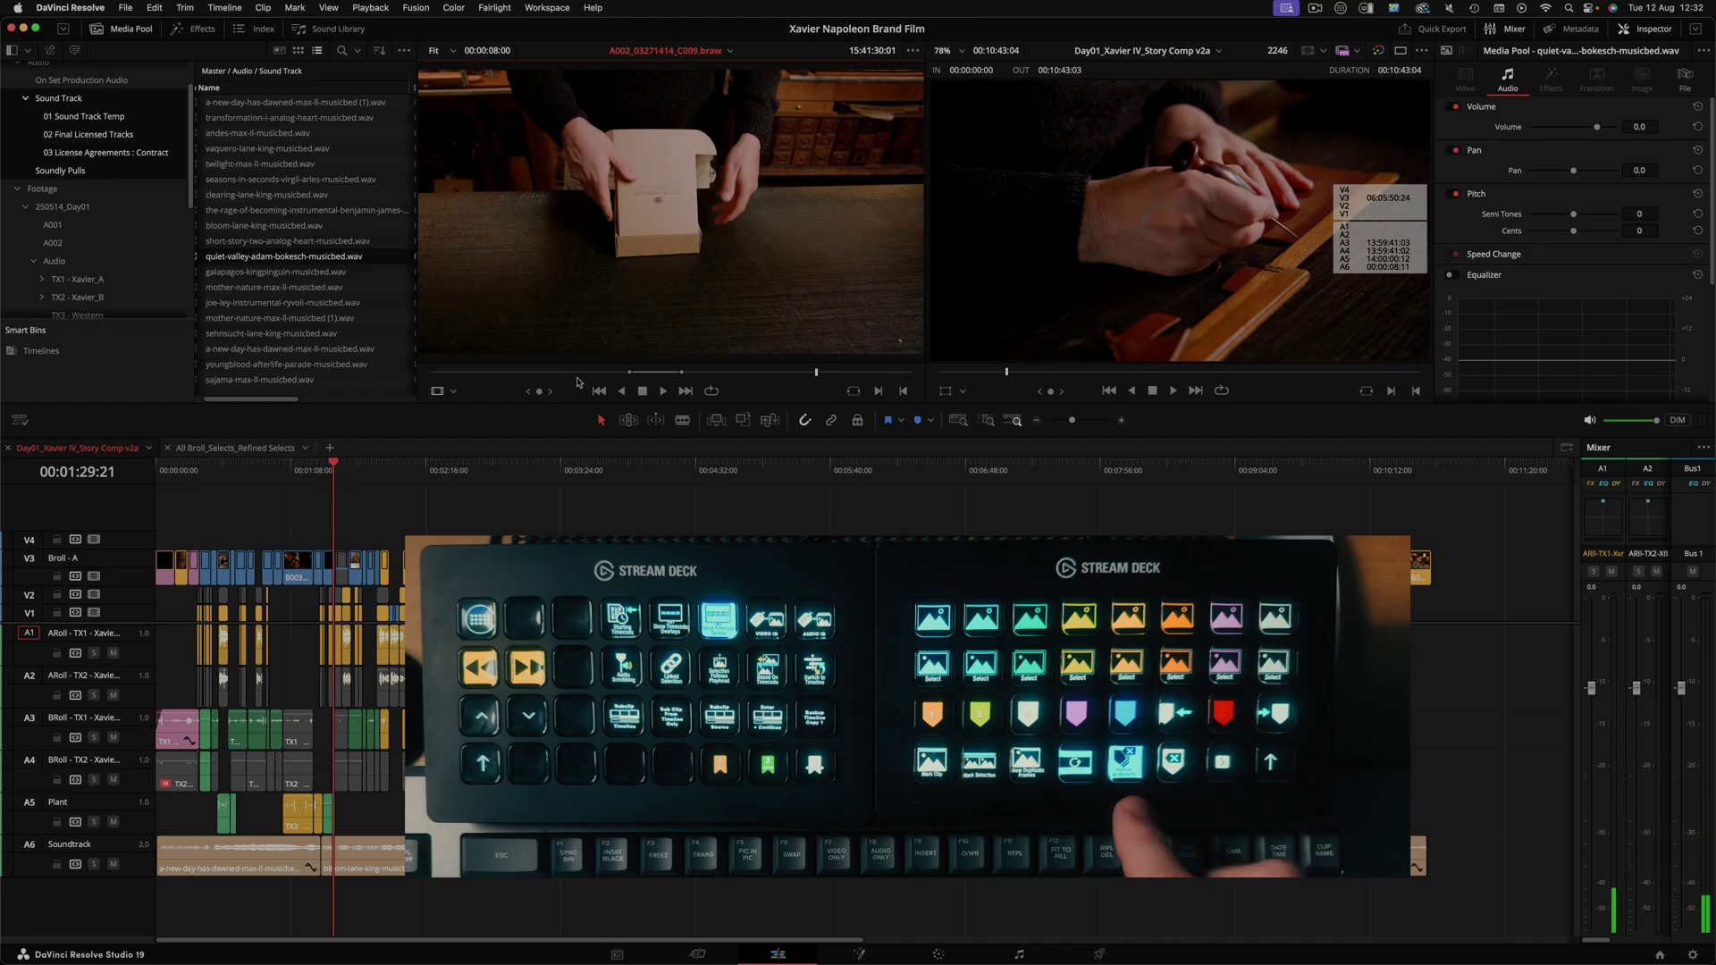
click(404, 468)
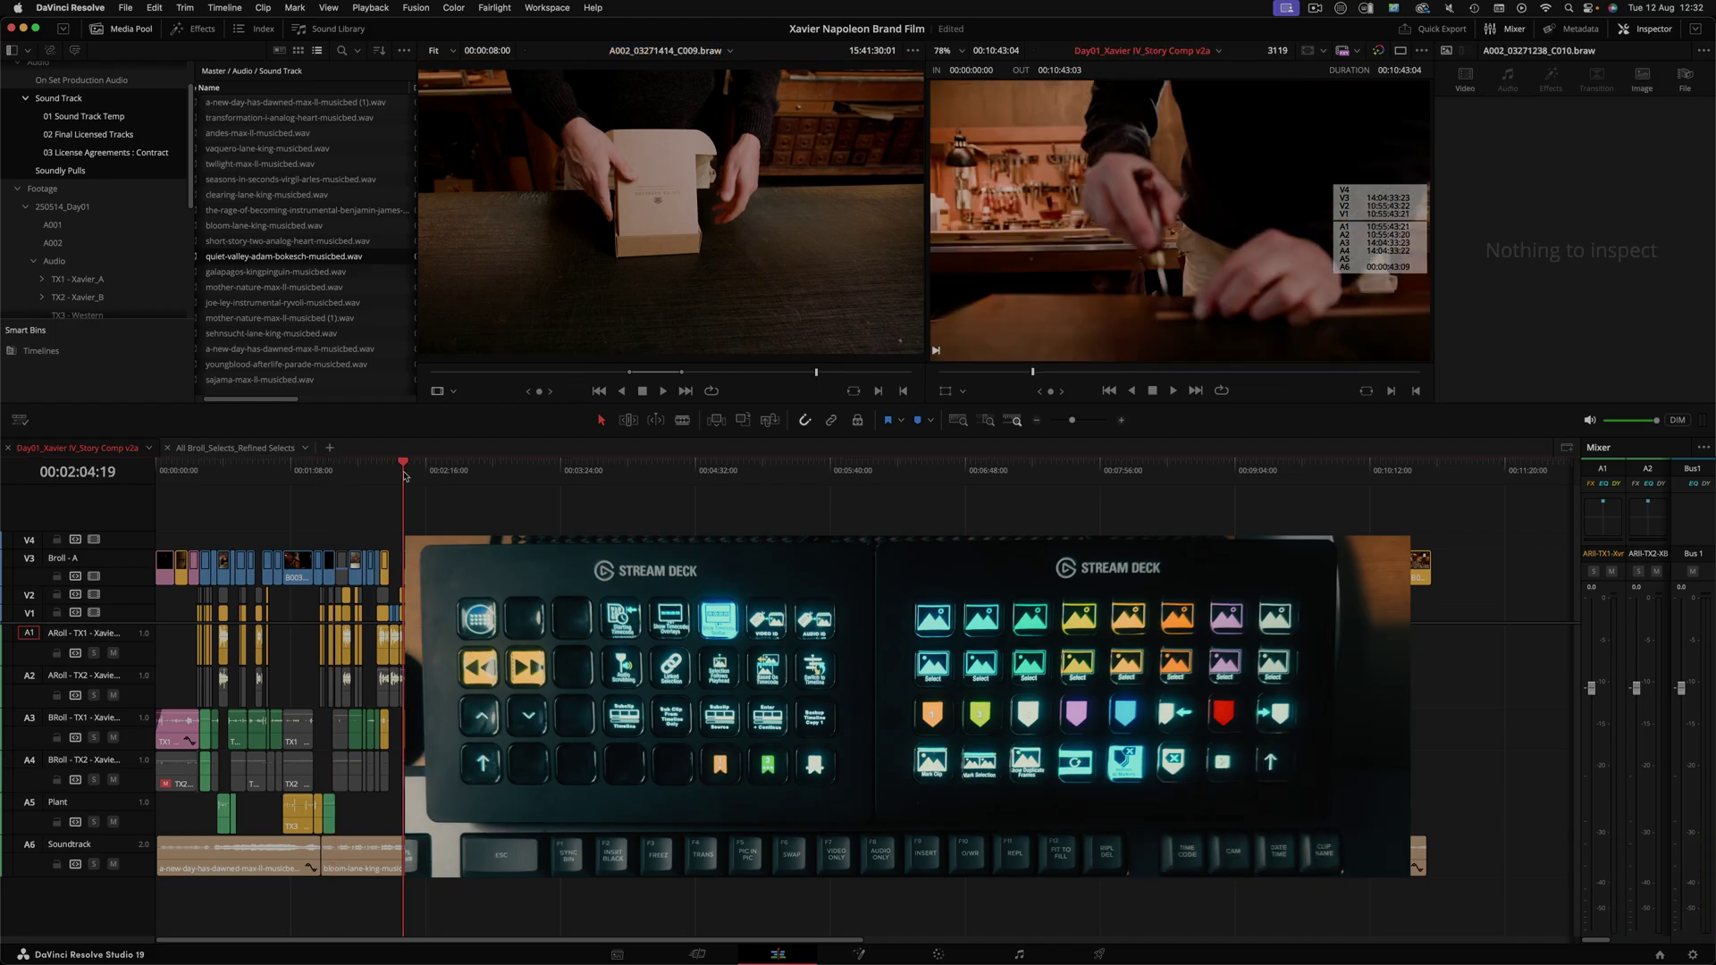
Step: Try adding markers at successive positions in the Story Comp v2a timeline, starting from 00:02:04:19
key(m)
key(m)
click(476, 444)
click(456, 471)
key(m)
key(m)
click(528, 445)
key(Down)
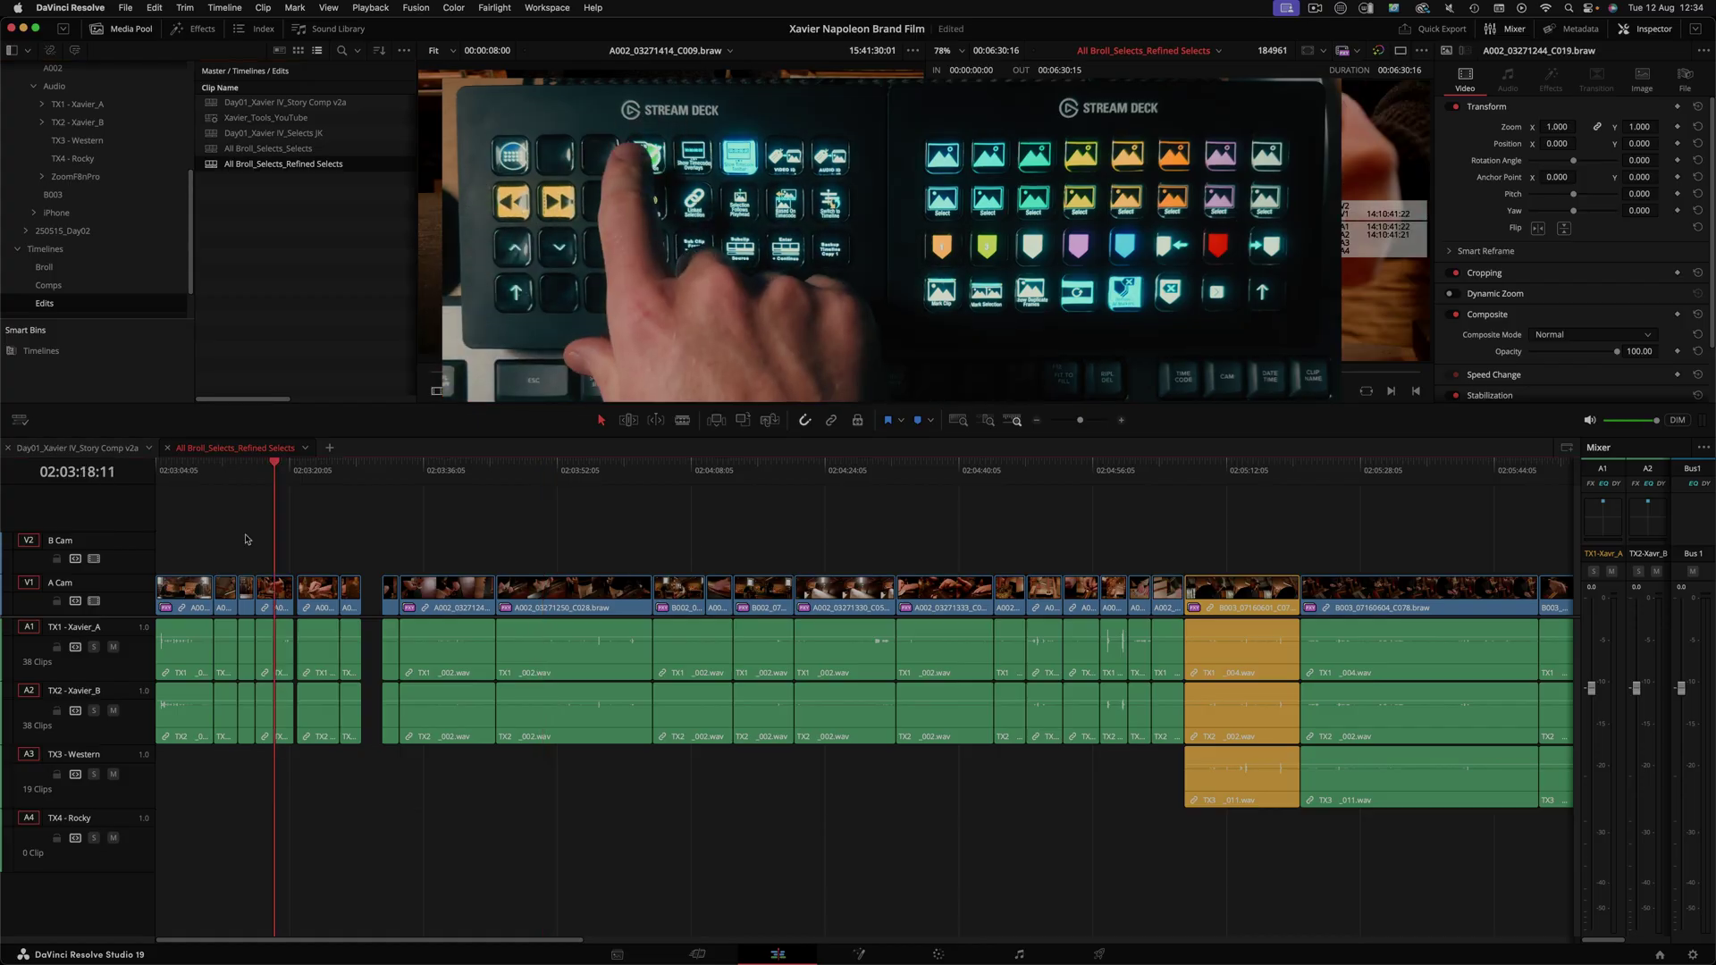
Step: Set the starting timecode of the All Broll_Selects_Refined Selects timeline to 00:00:00:00
click(295, 215)
click(343, 170)
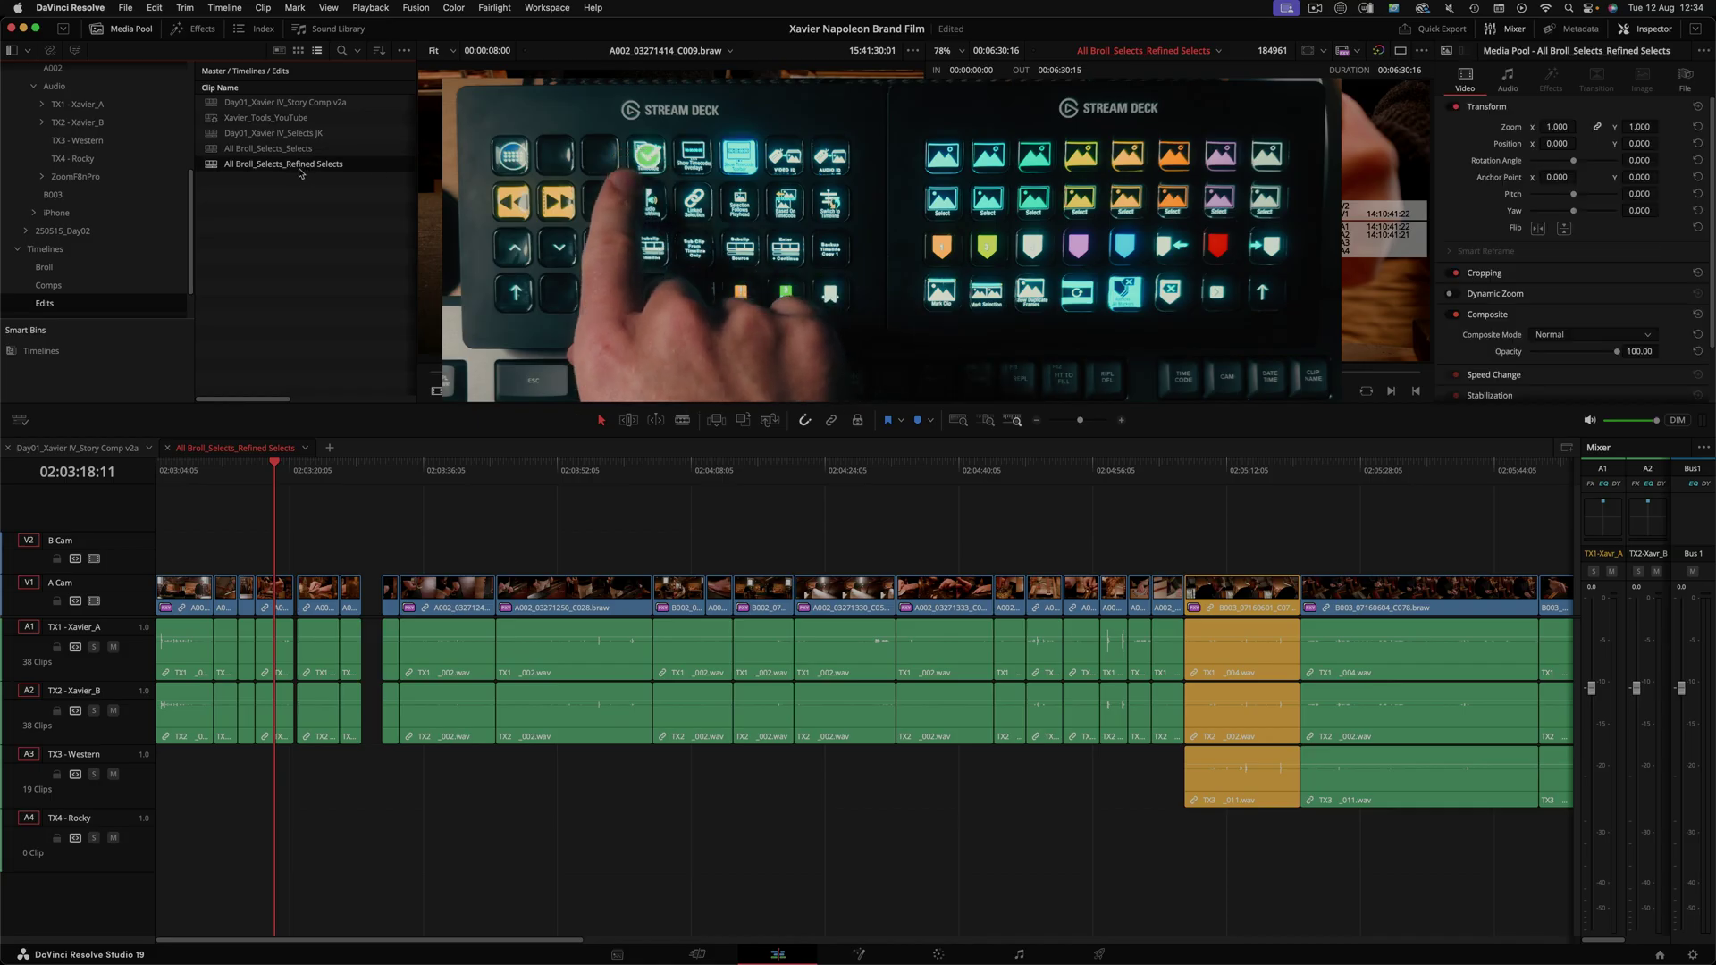
key(super+z)
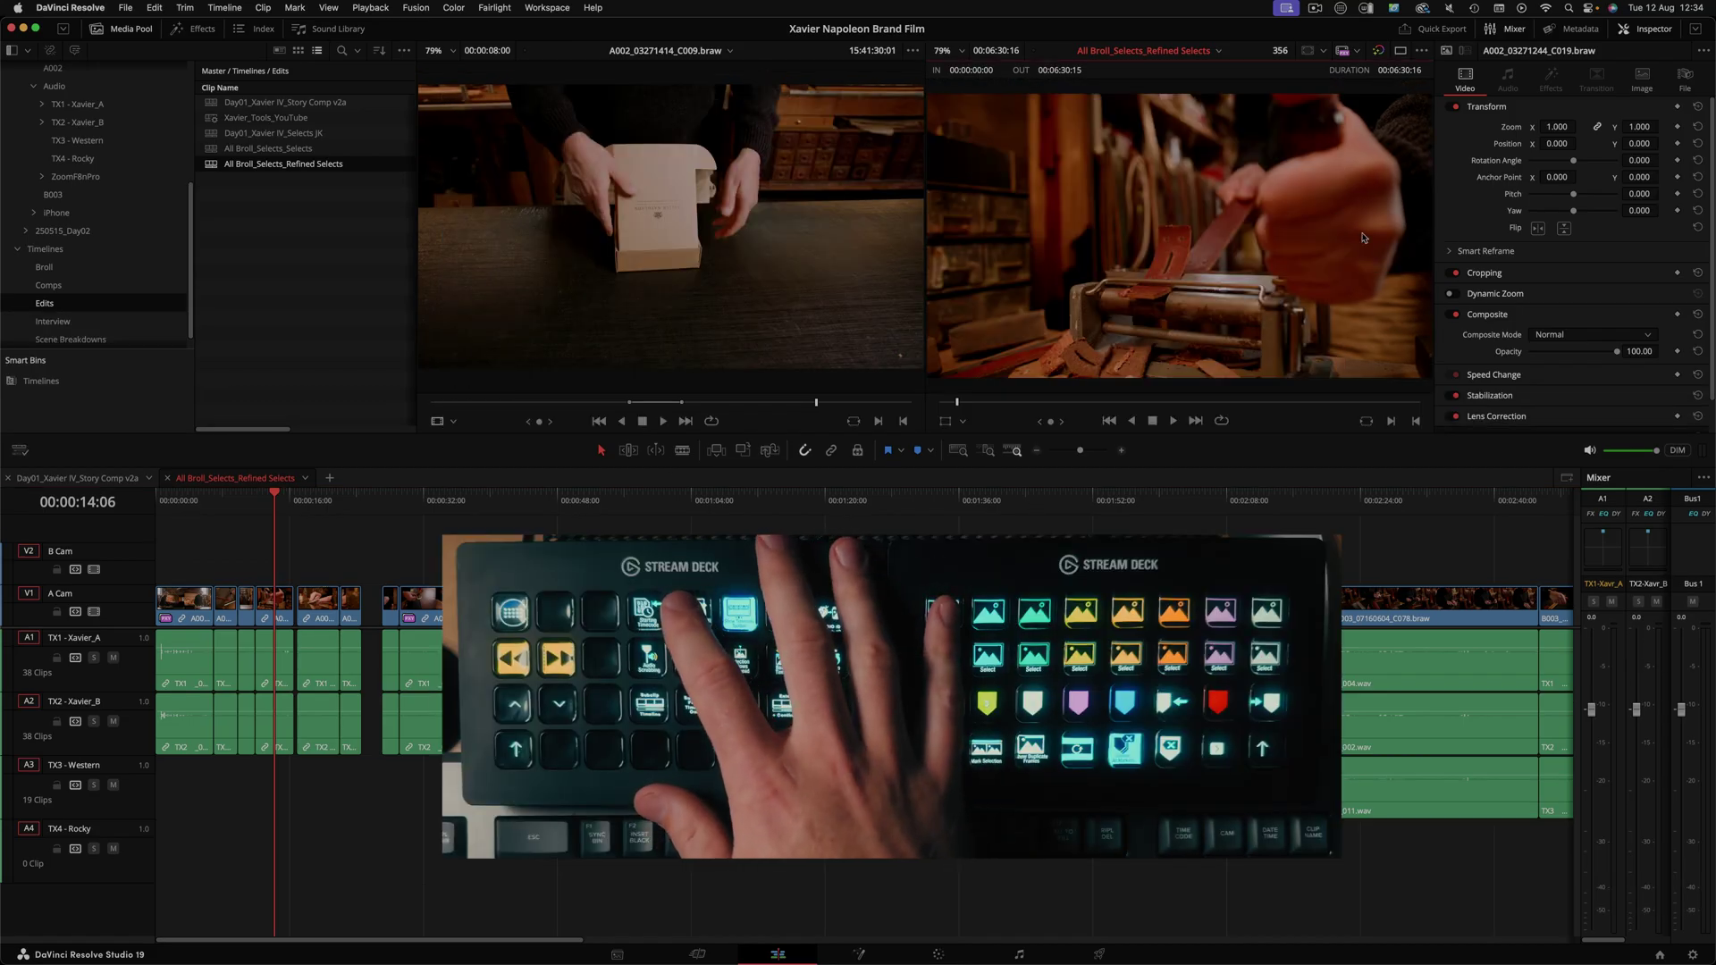
Step: Show the timecode overlay in the timeline viewer, toggle the timecode toolbar, and deselect everything
key(super+shift+t)
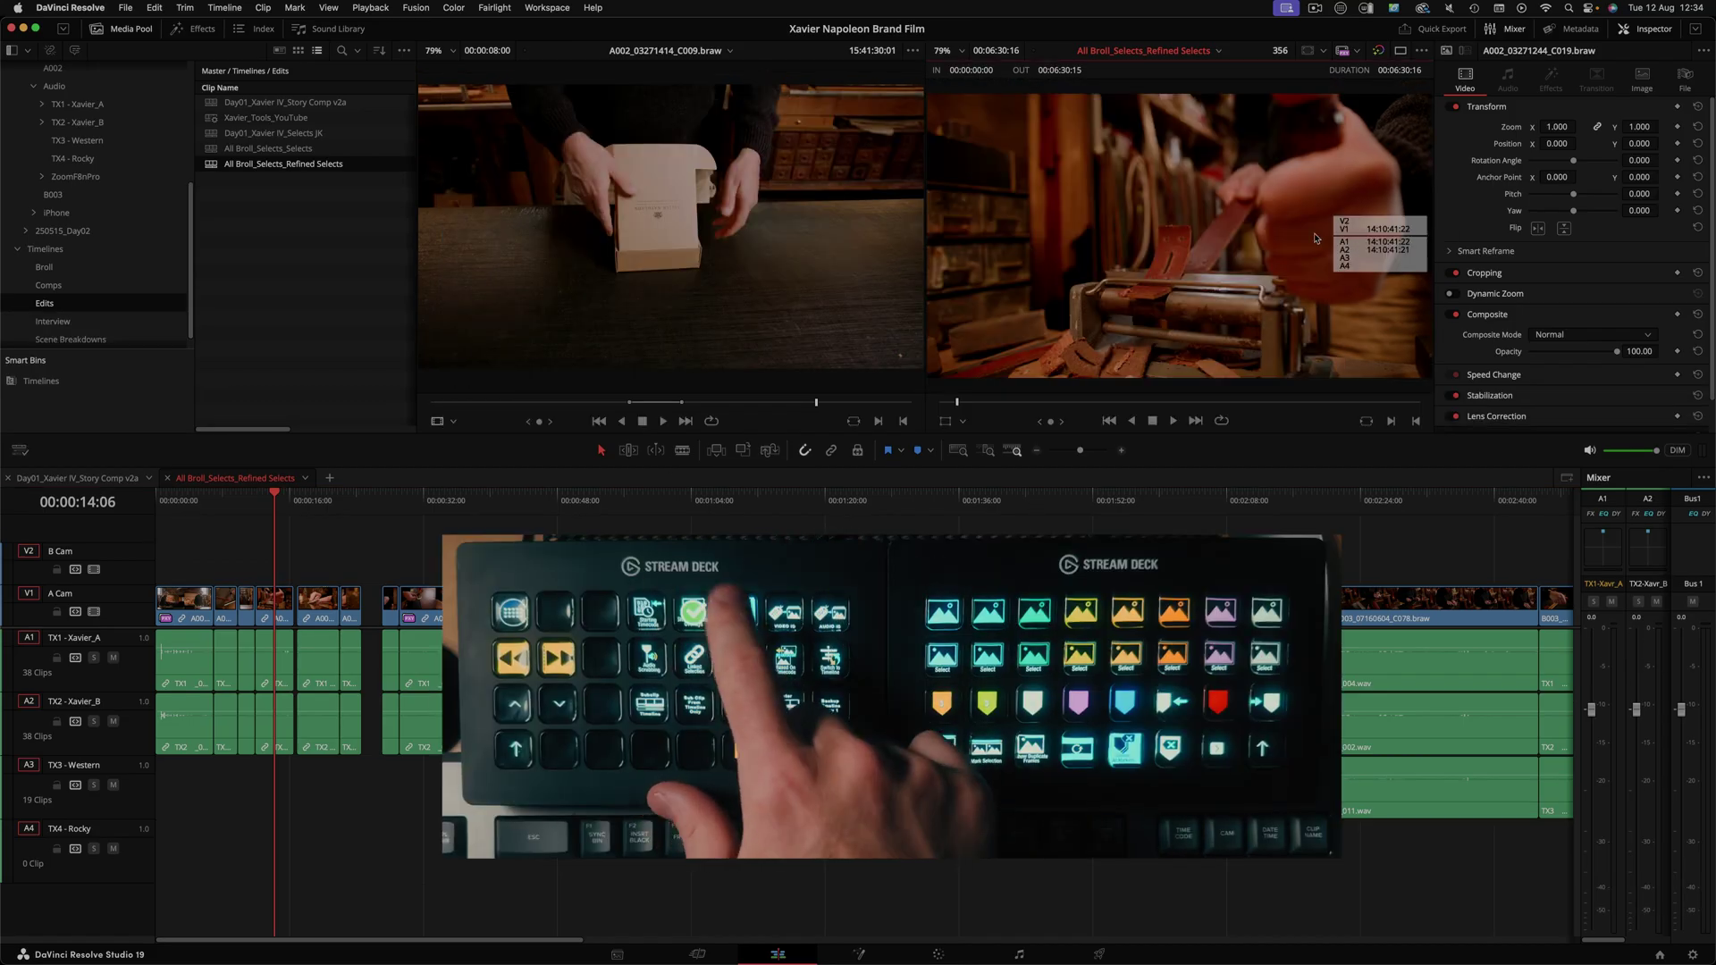
key(super+shift+t)
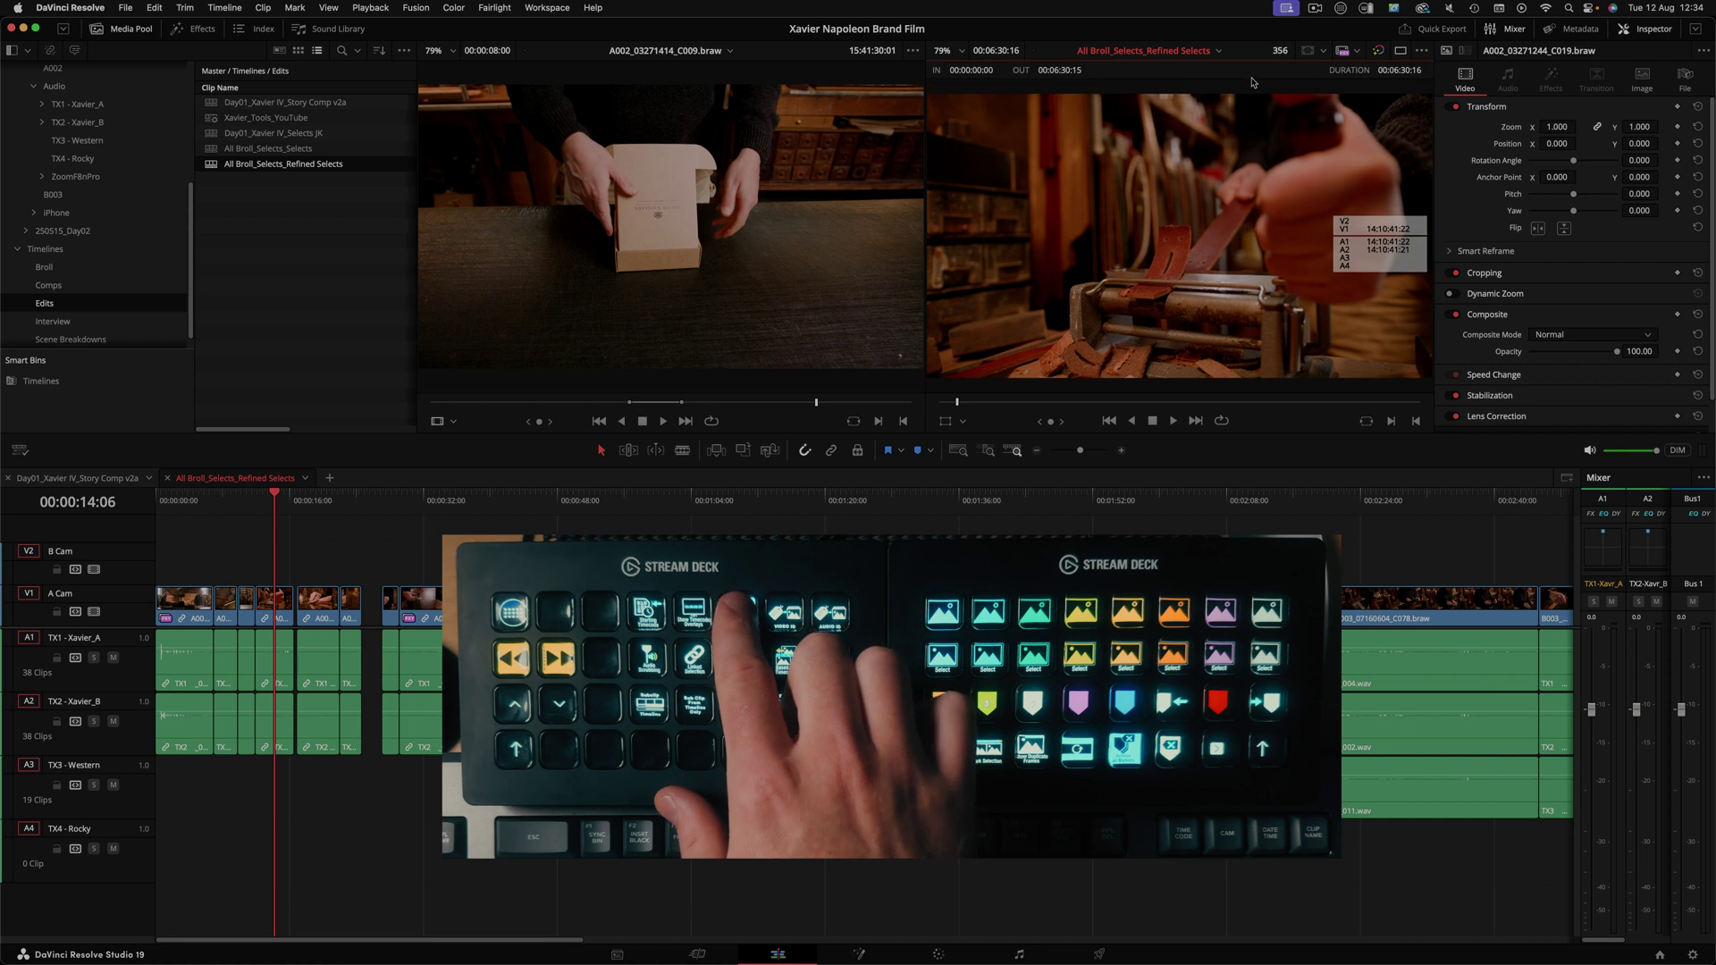
key(super+shift+t)
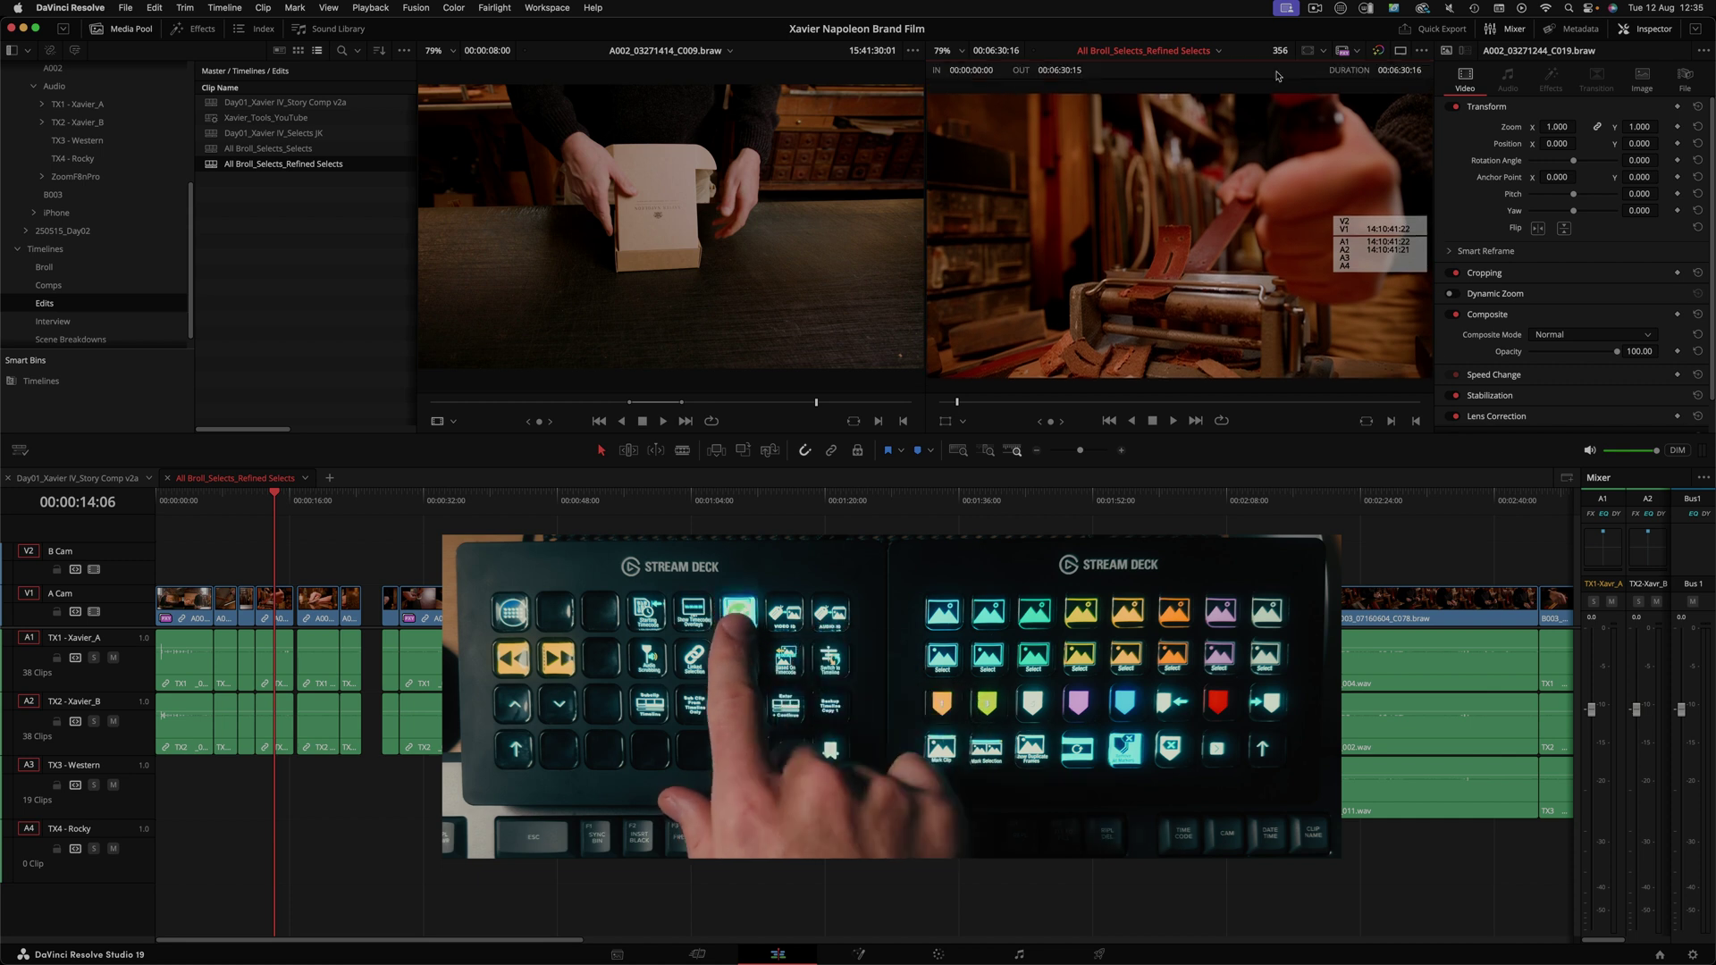
key(super+shift+a)
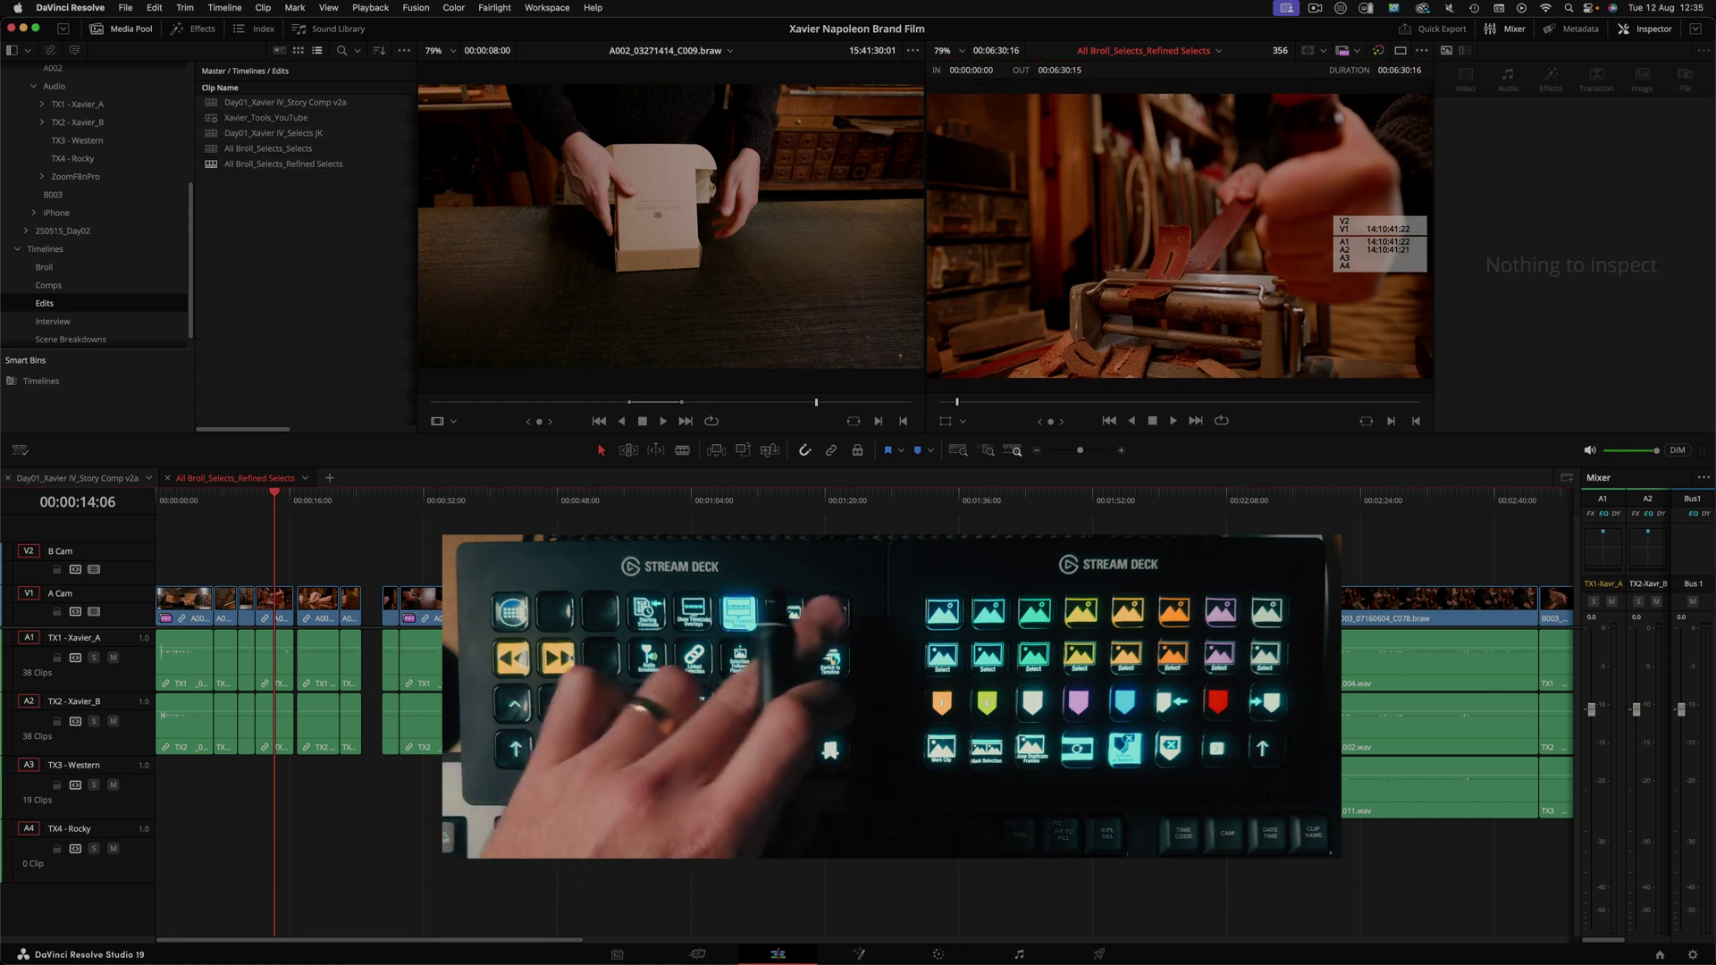
Step: Check the VIDEO ID text in the Stream Deck app and try naming All Broll_Selects_Refined Selects "%{Reel Number}_T%{Take}_%{Scene}_%{Start TC}"
key(super+Tab)
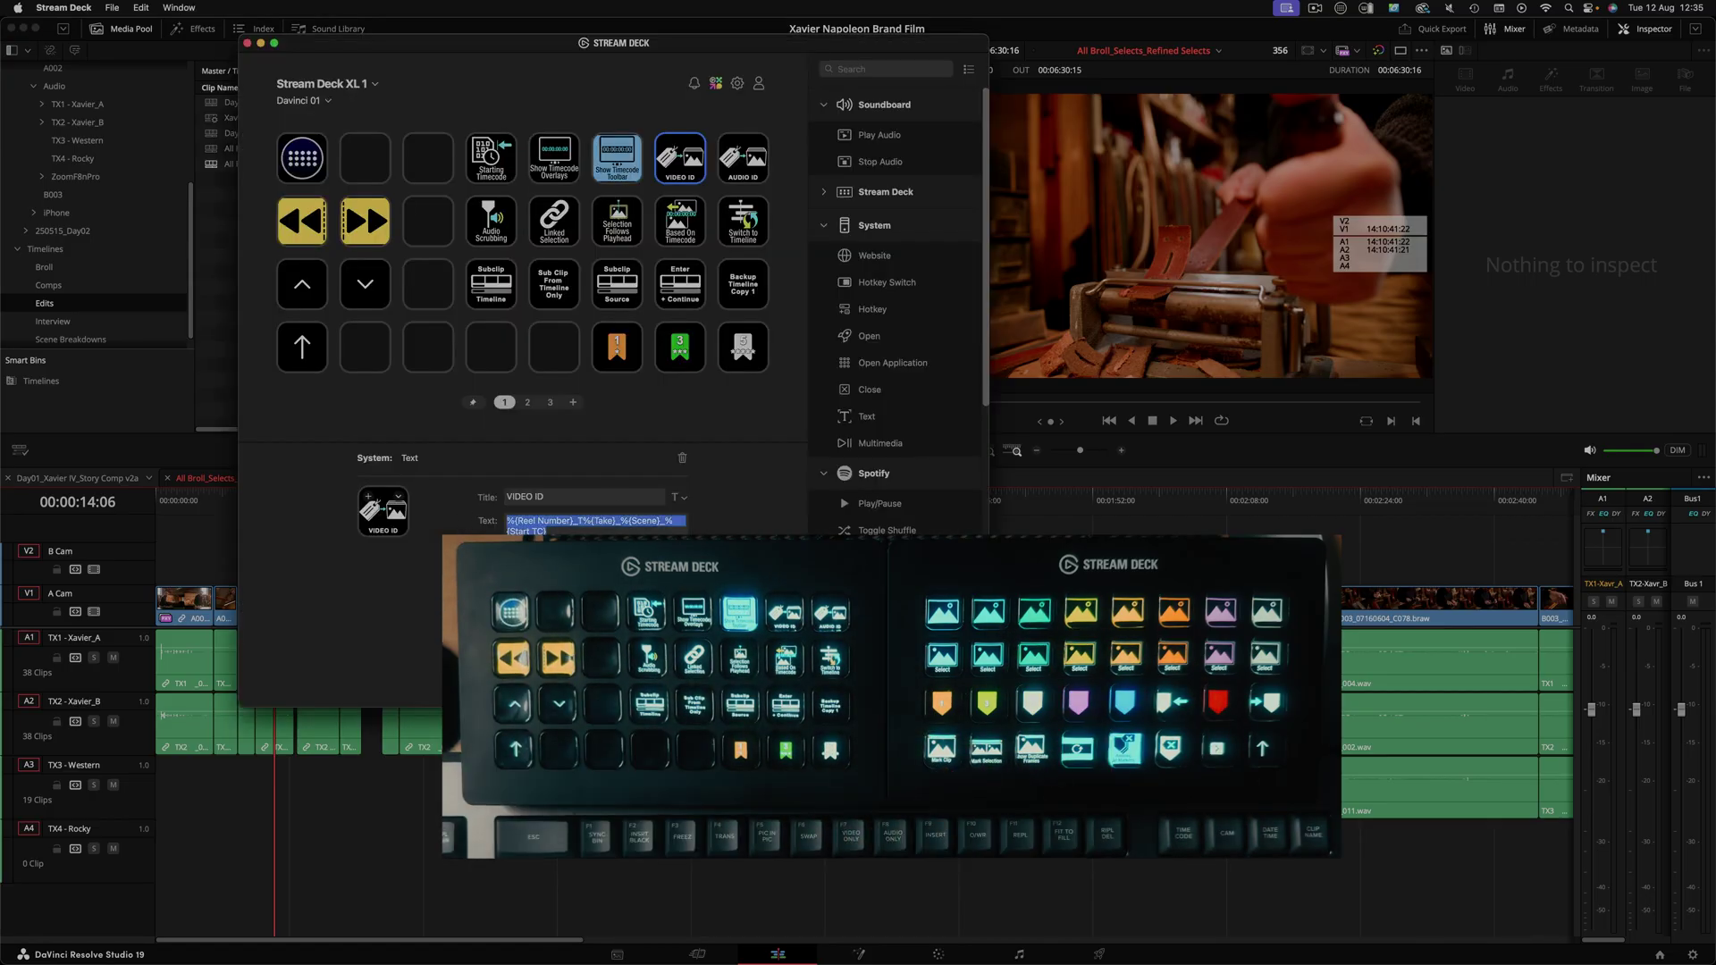
key(super+Tab)
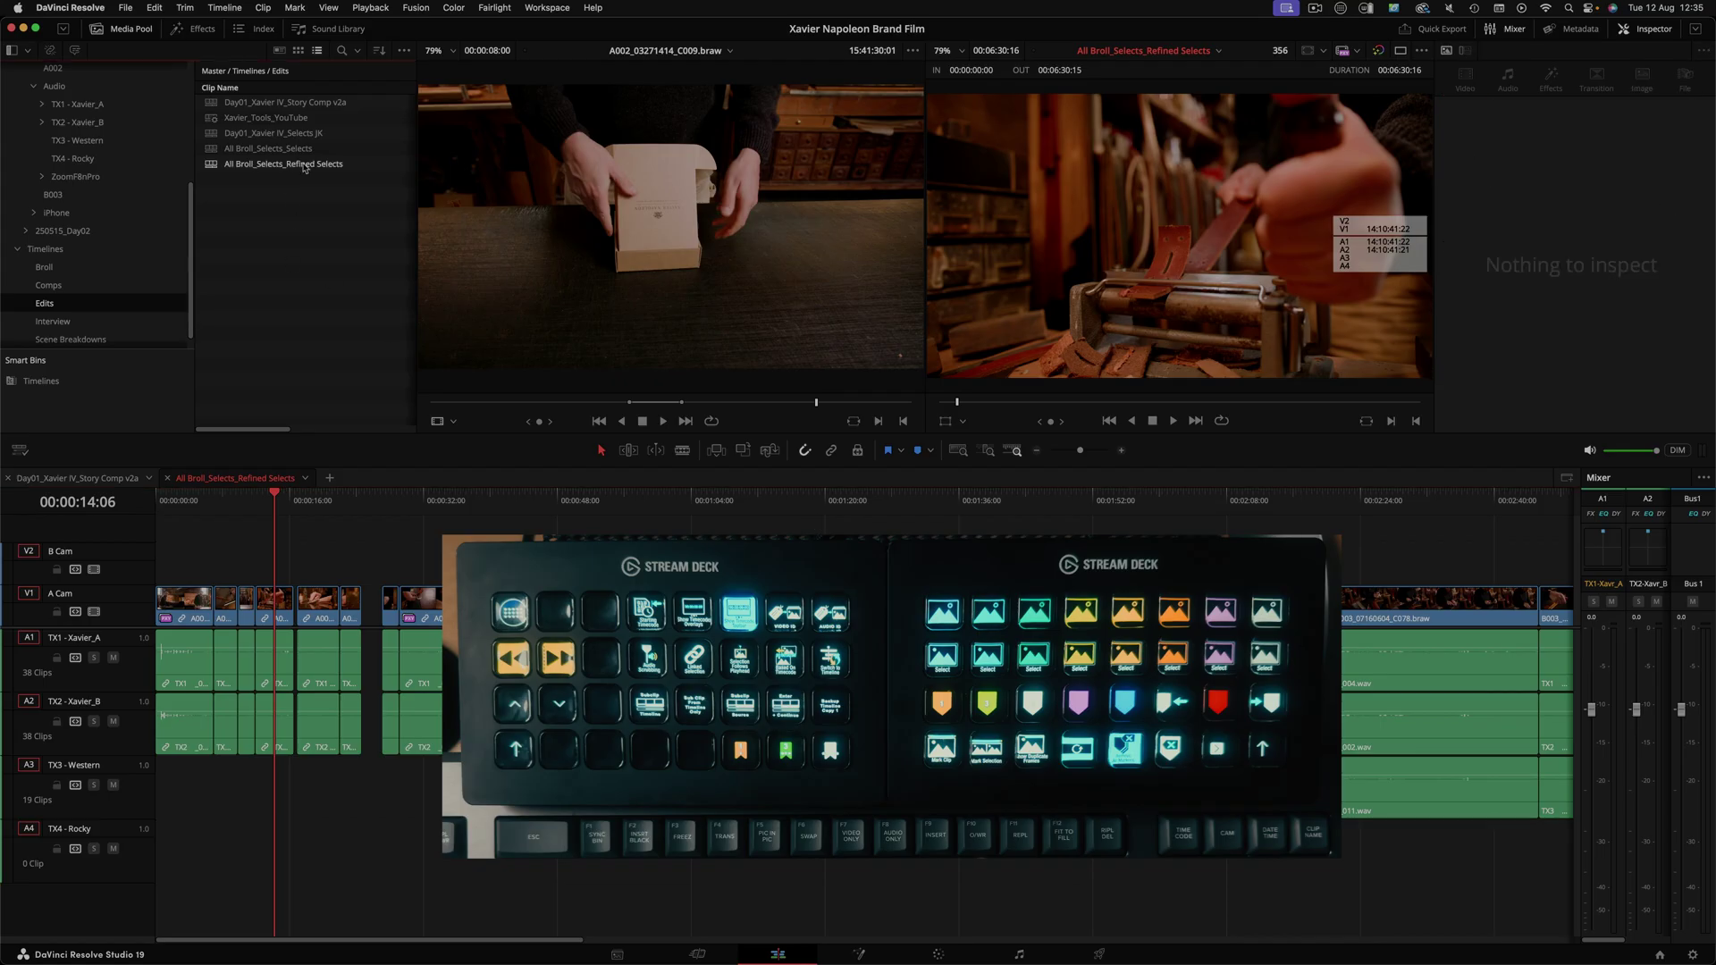
click(320, 165)
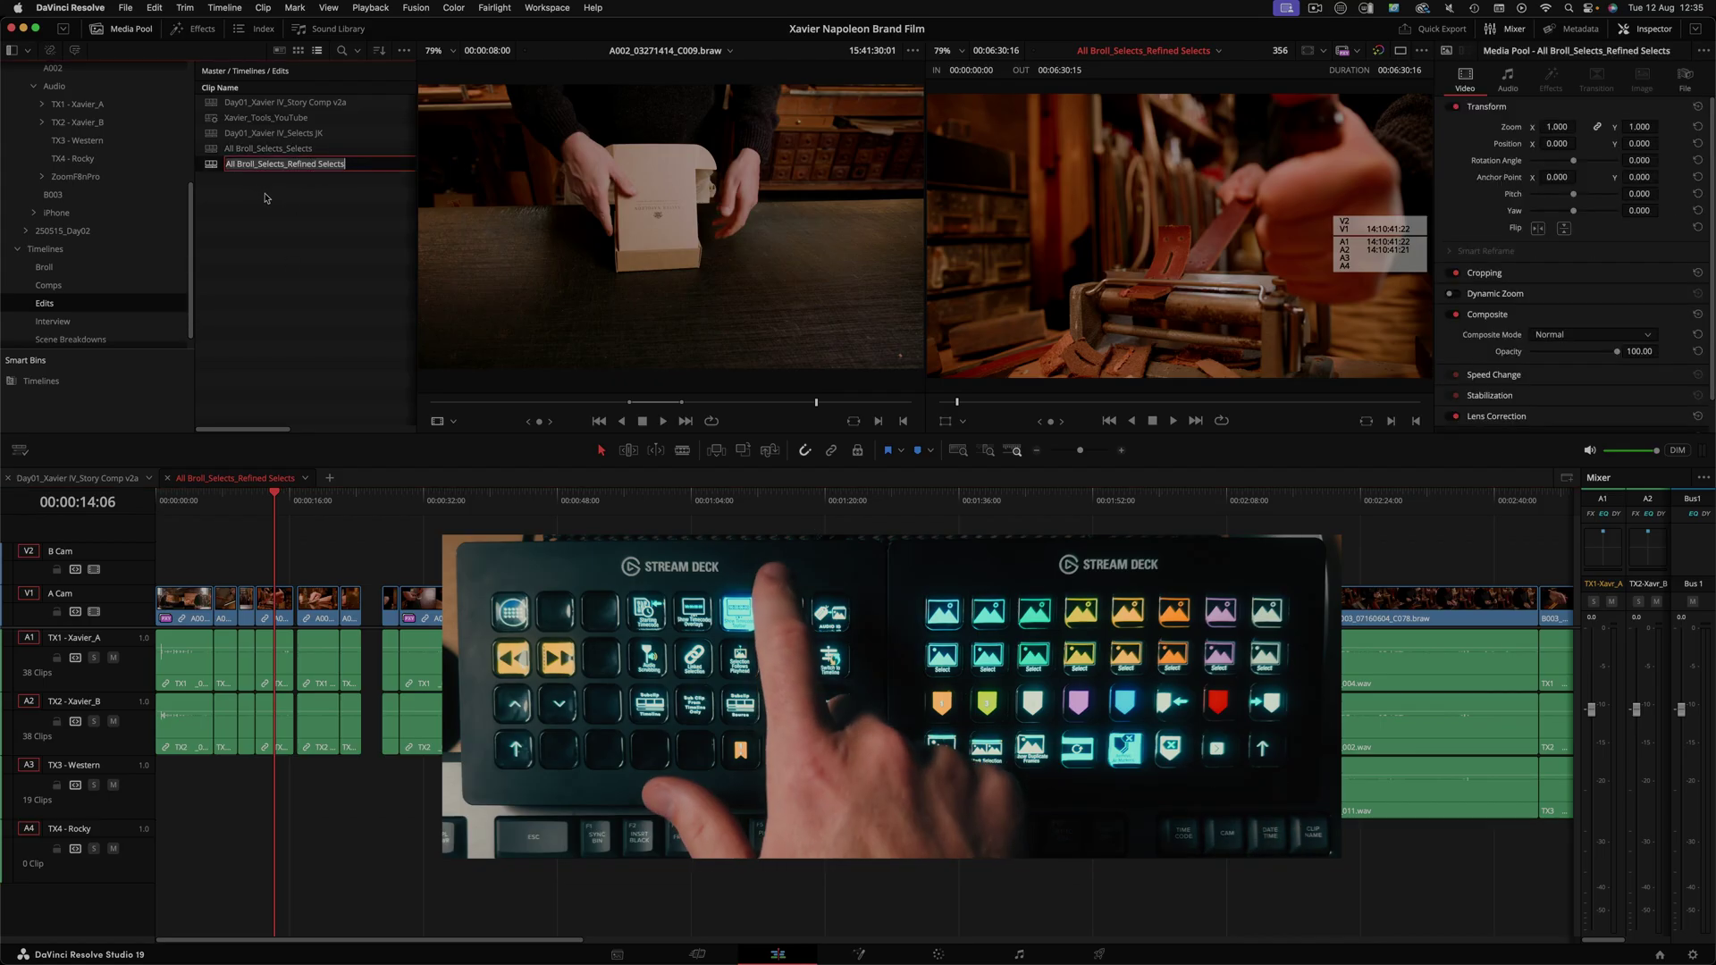
text(%{Reel Number}_T%{Take}_%{Scene}_%{Start TC})
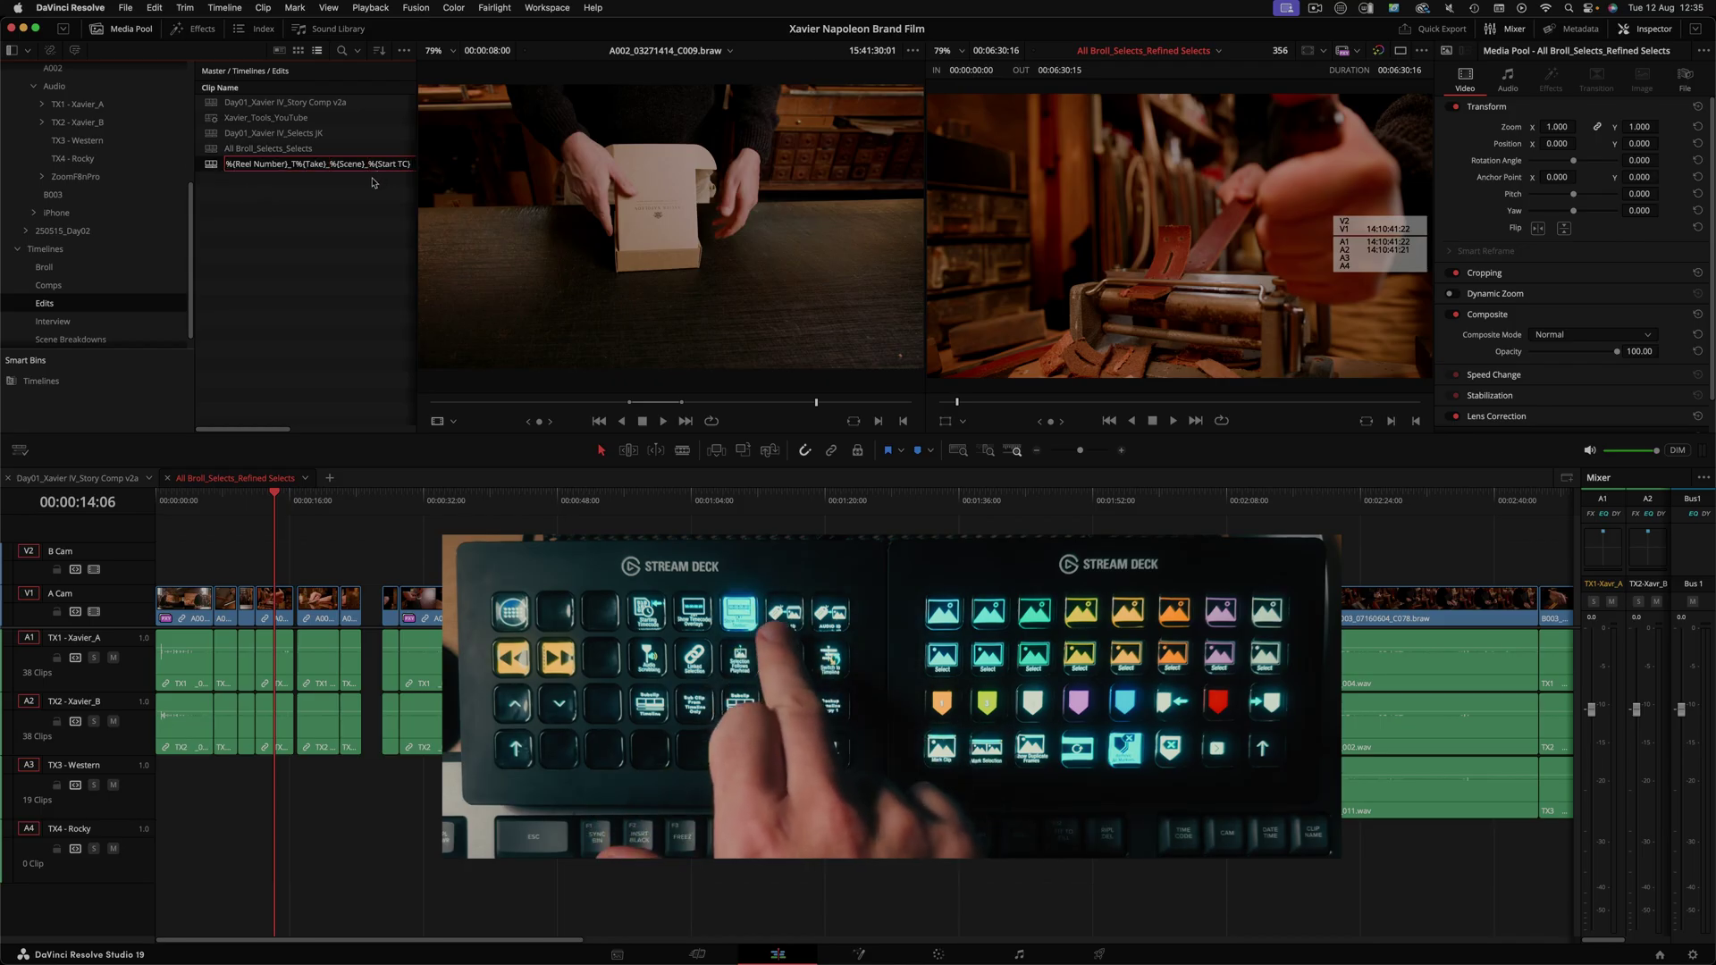
key(Escape)
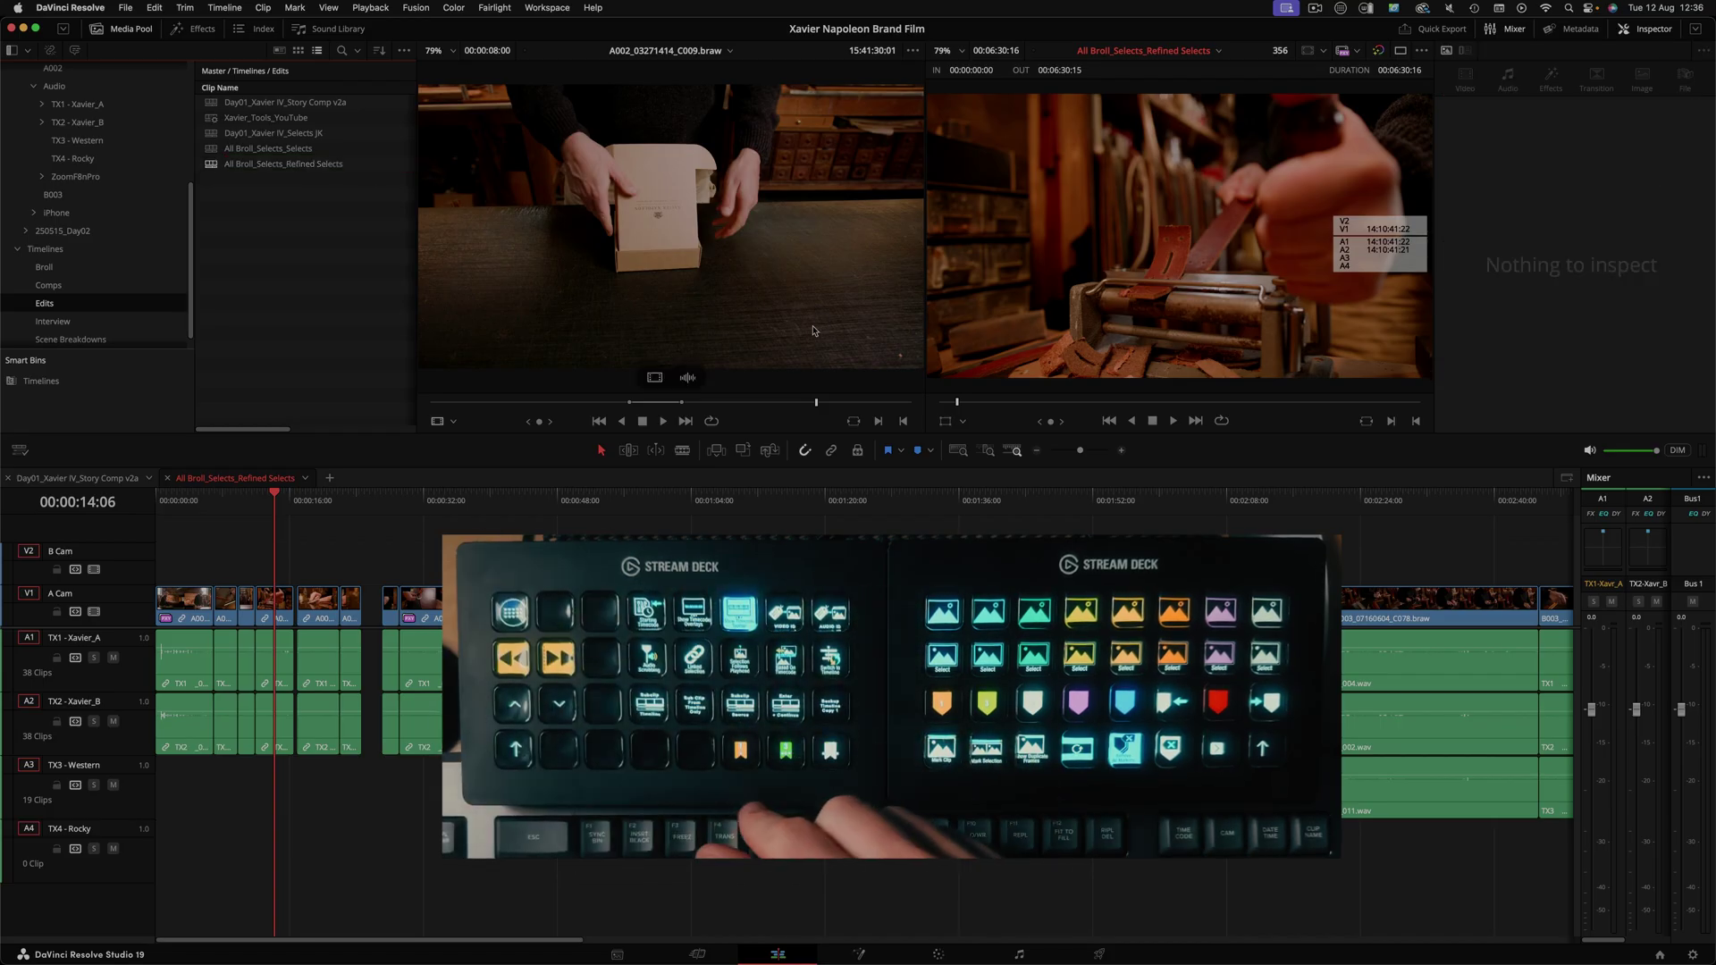
Step: Scrub through the Story Comp v2a timeline, return to All Broll_Selects_Refined Selects, and reposition its playhead
click(84, 480)
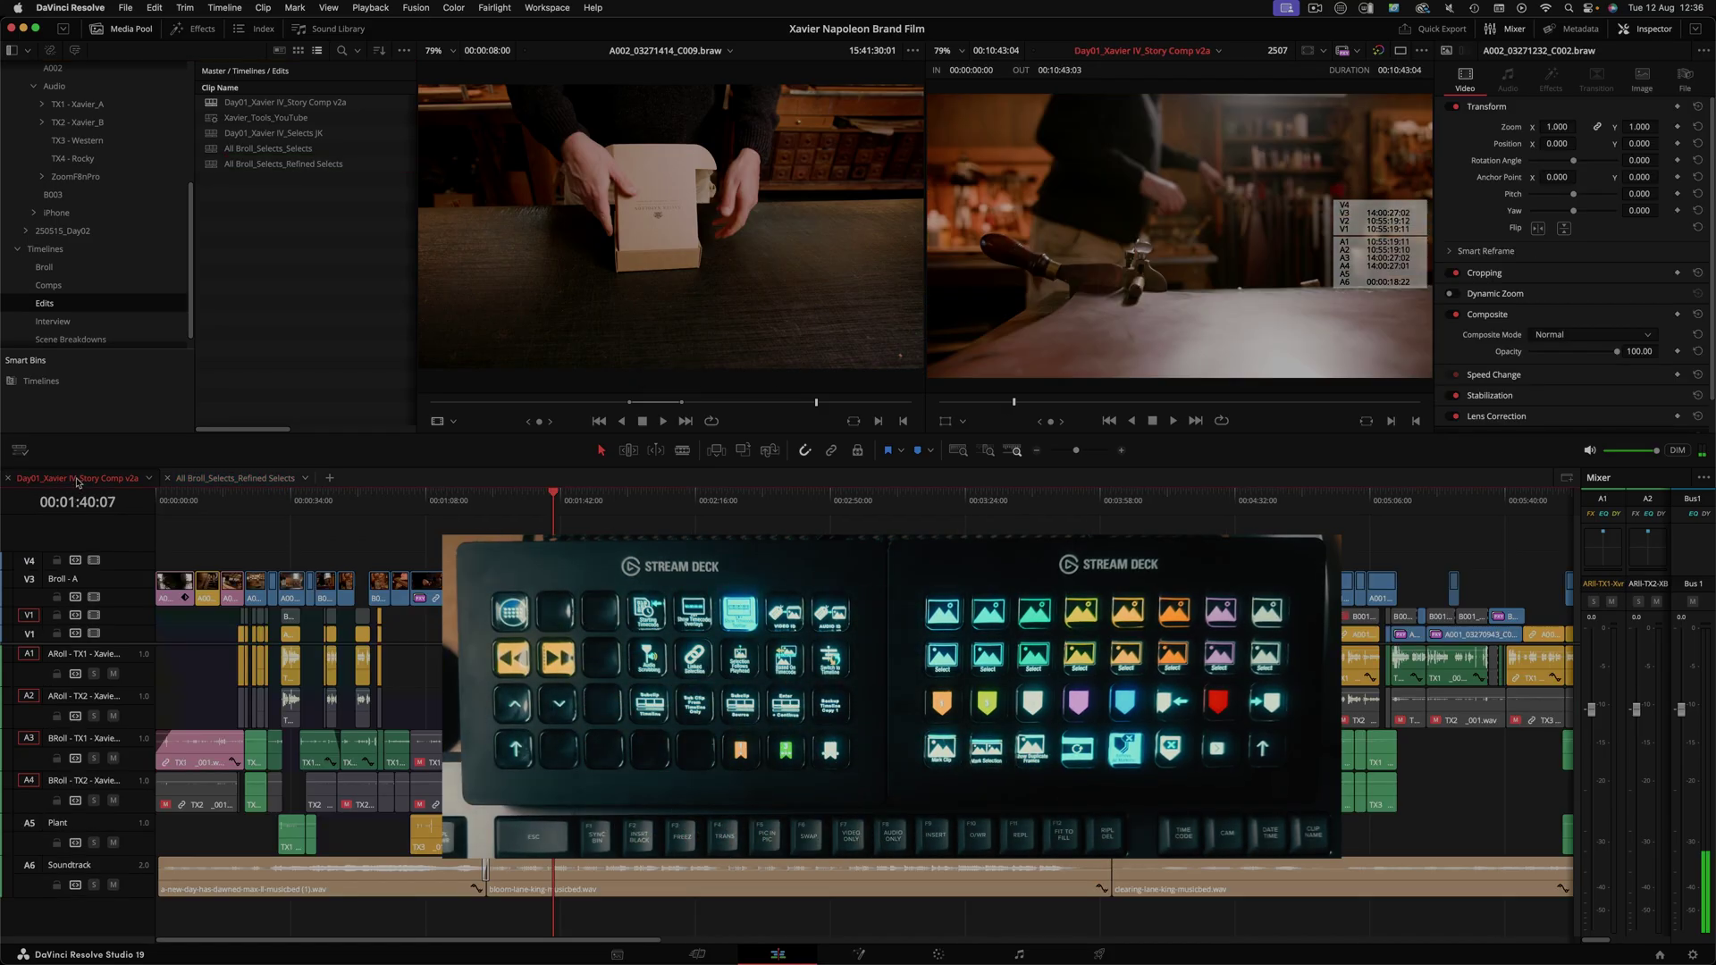
drag(265, 502, 776, 502)
click(218, 481)
click(455, 516)
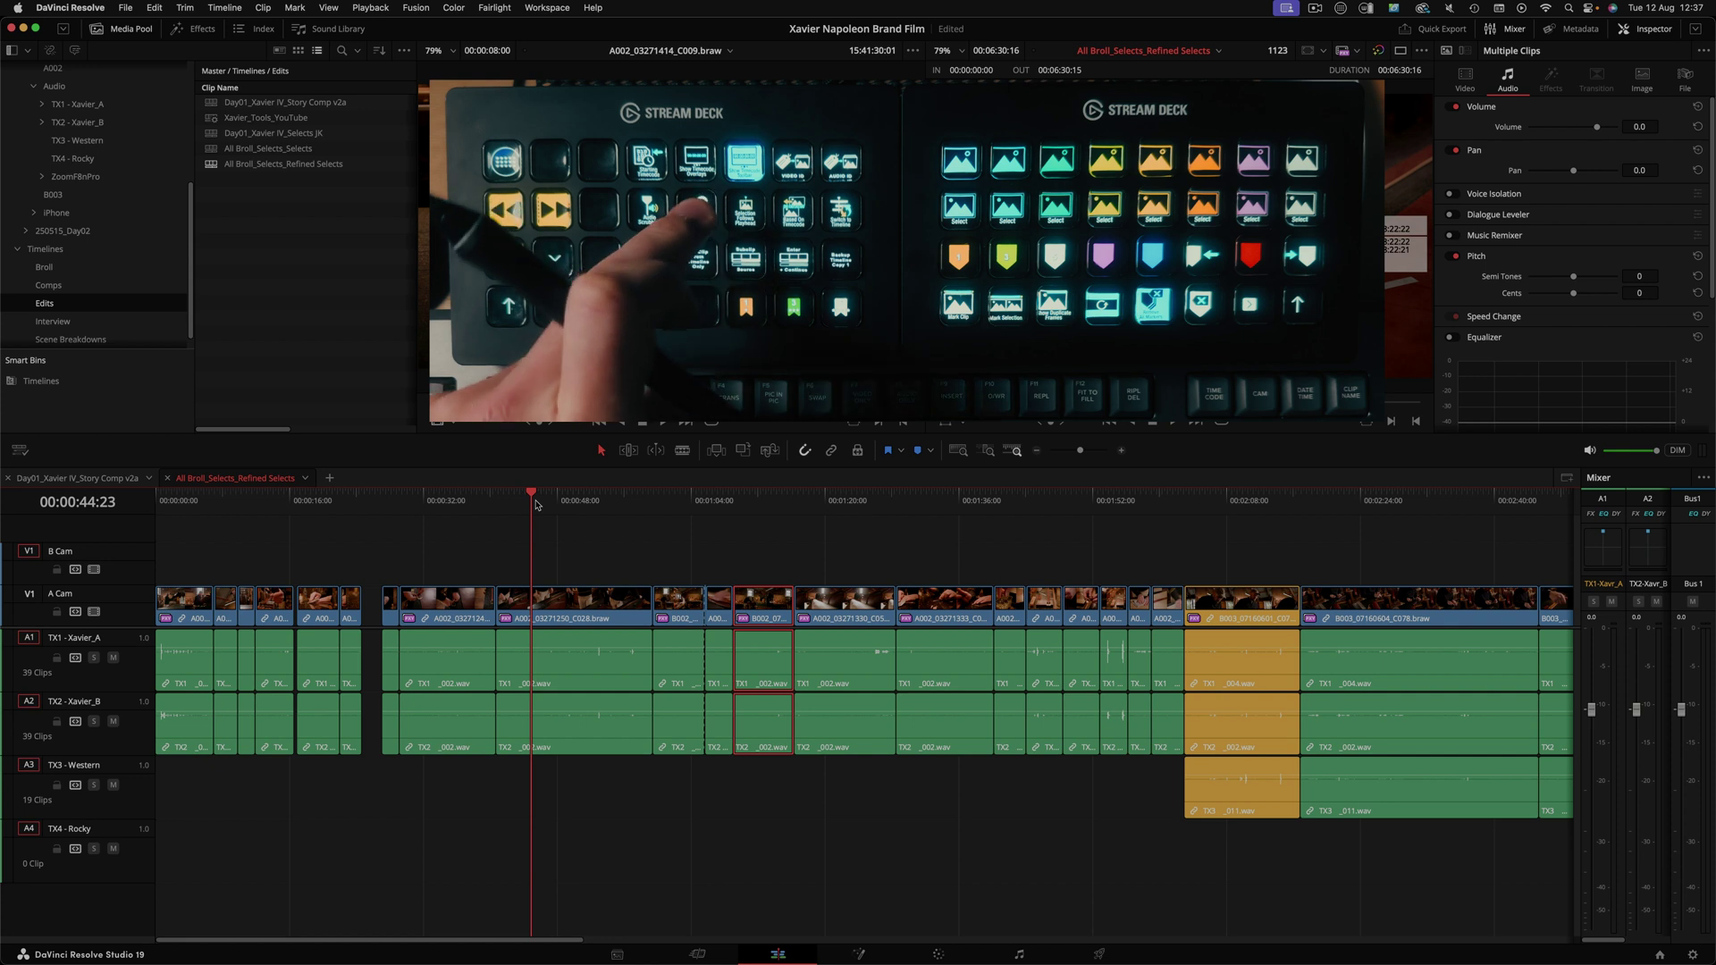
Step: Link the video and audio of the consecutive clips from A002_03271250_C028.braw through B002_07150632_C014.braw
key(shift+v)
key(Down)
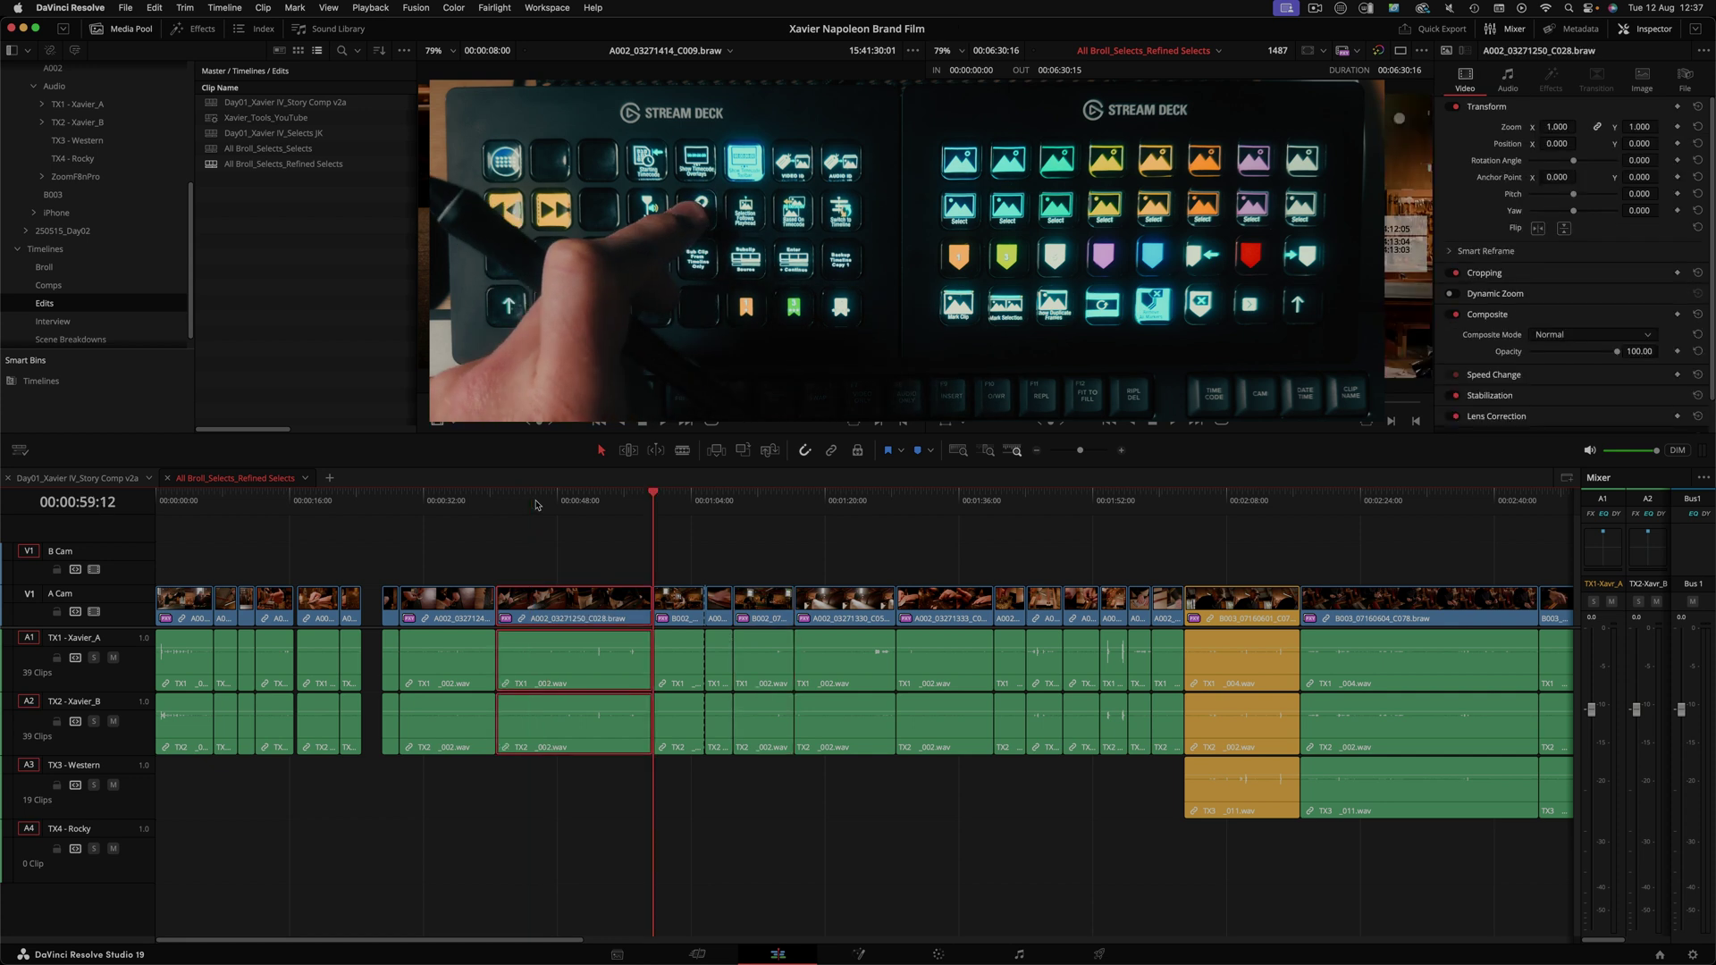
key(Down)
key(Down)
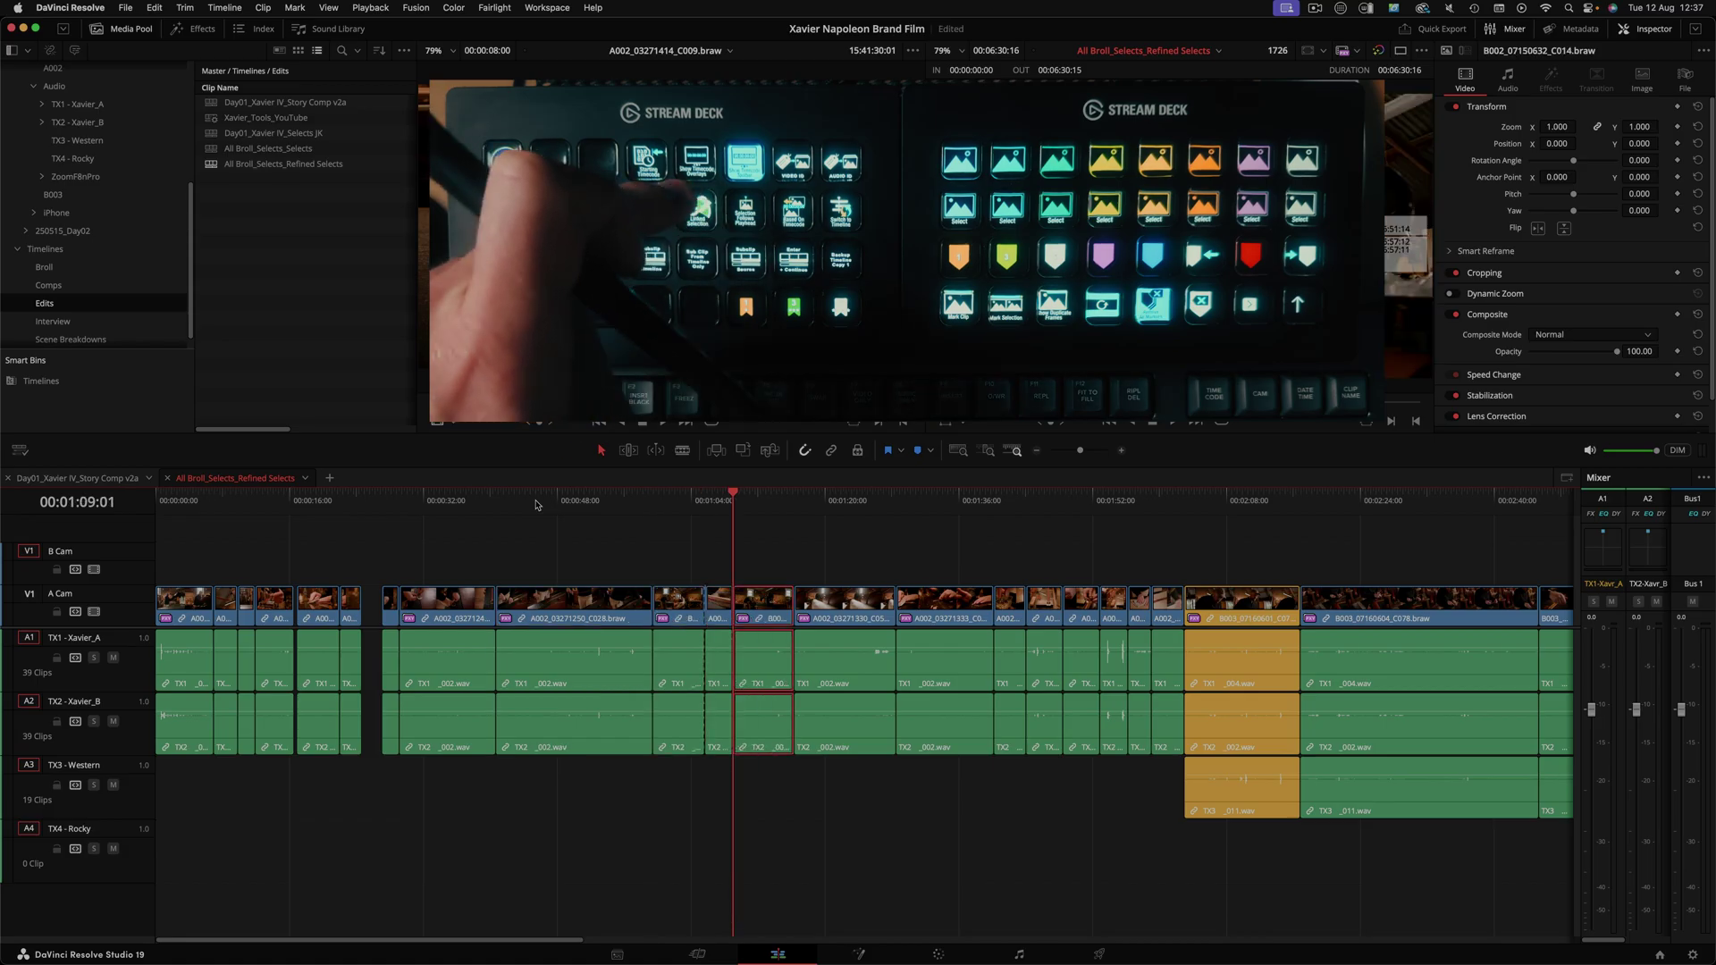
key(Down)
key(Down)
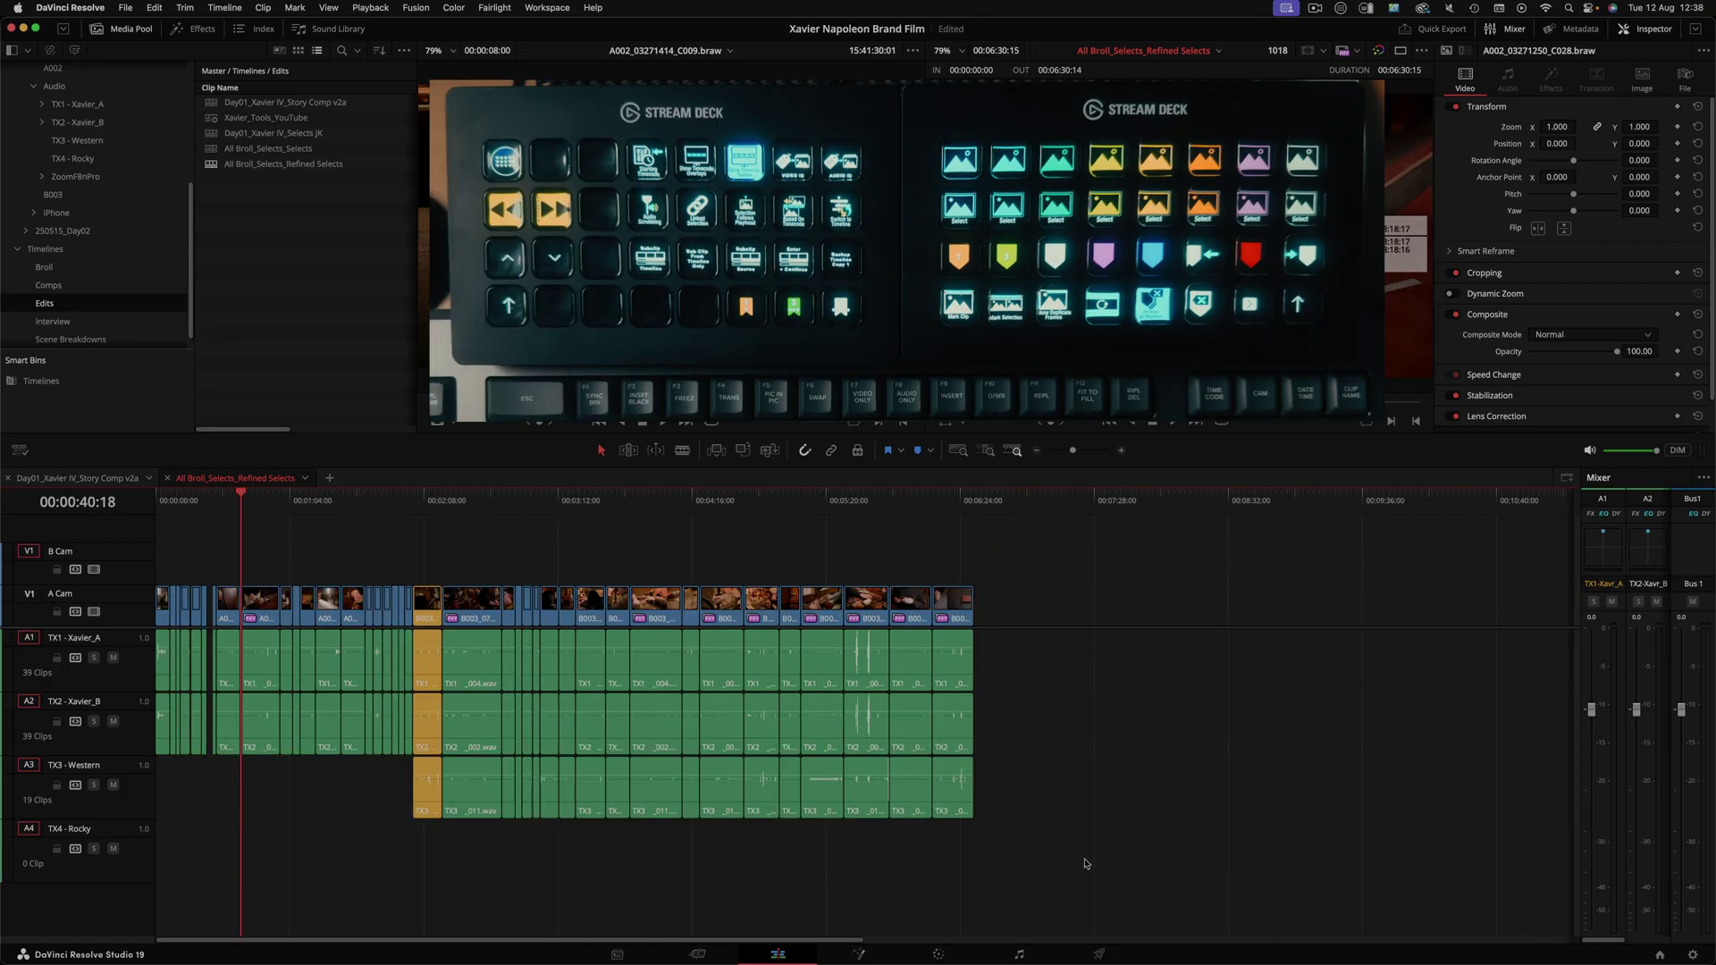
Step: Link each clip's video with its audio, one after another, from A002_03271250_C028.braw through A002_03271359_C003.braw
drag(1088, 864, 1078, 796)
key(super+=)
key(super+equal)
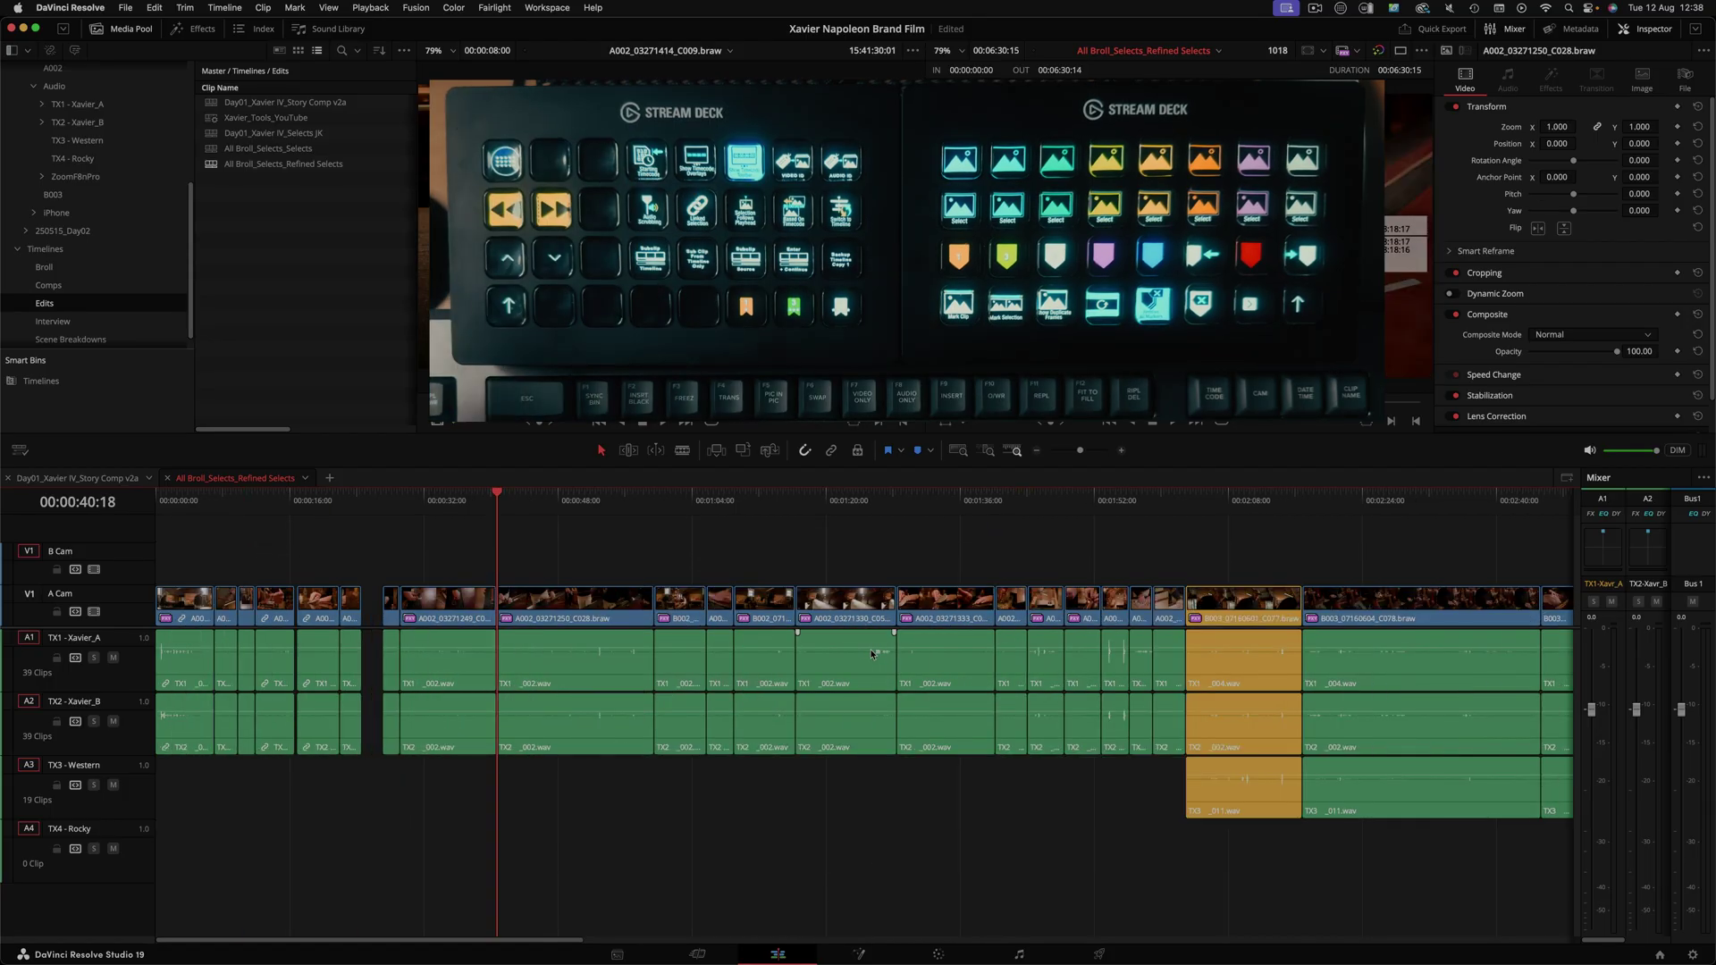
key(shift+v)
key(super+alt+l)
key(Down)
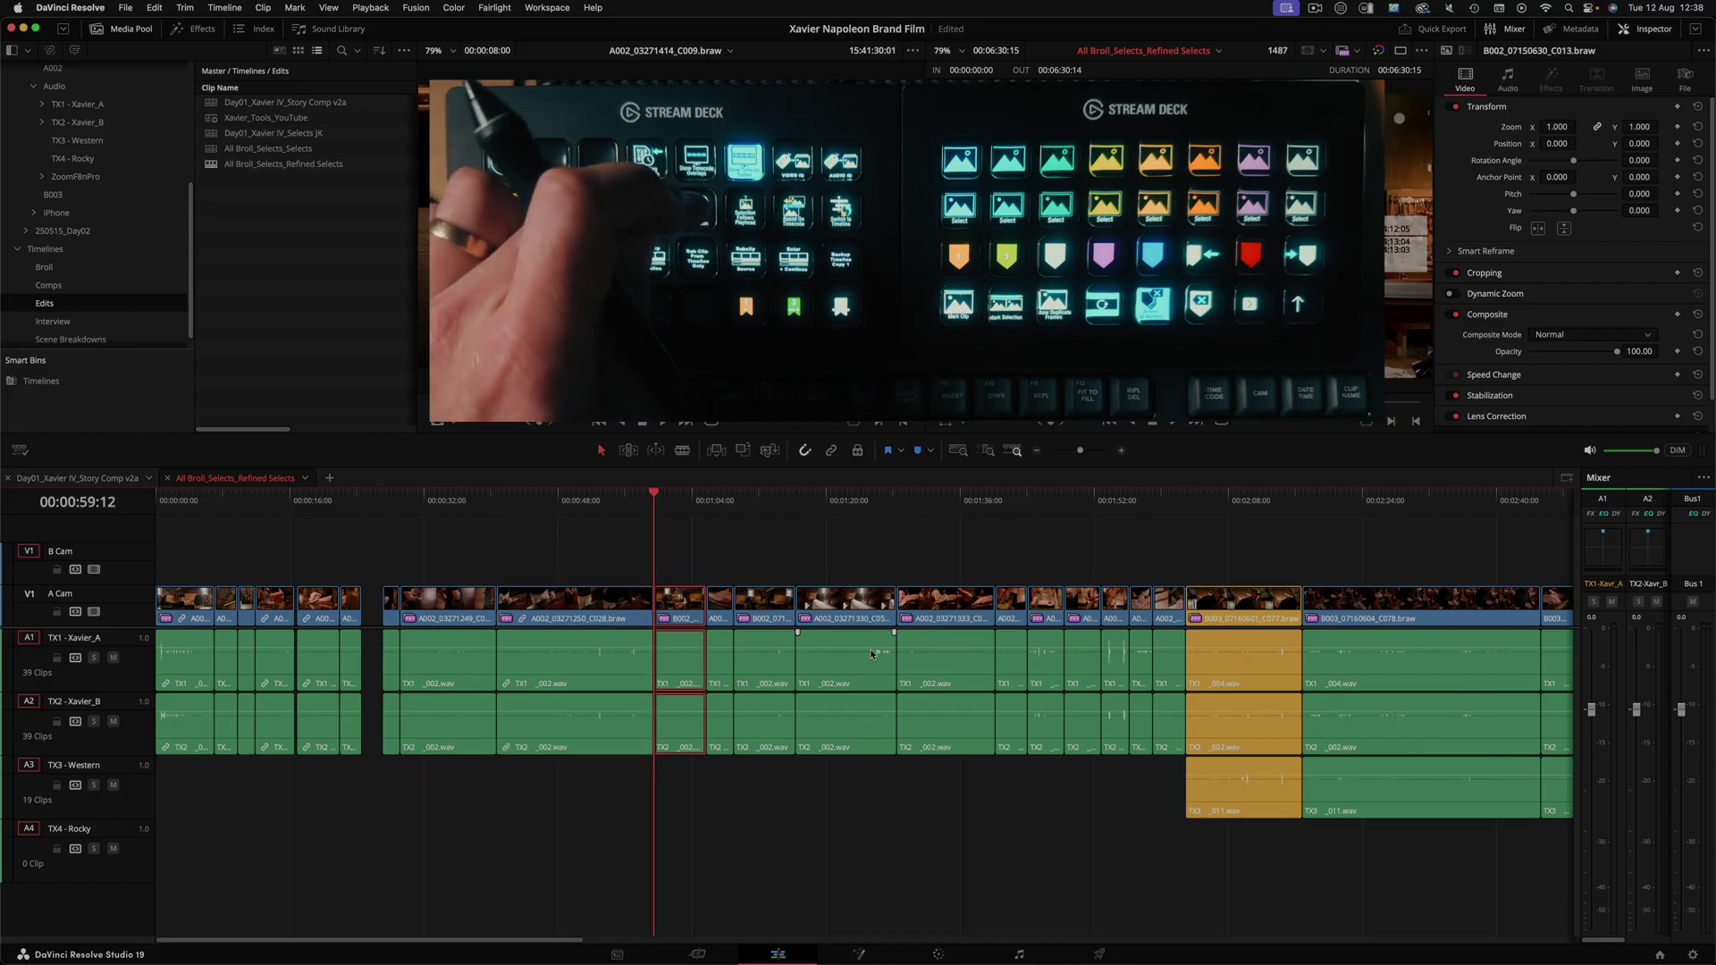
key(Down)
key(Down)
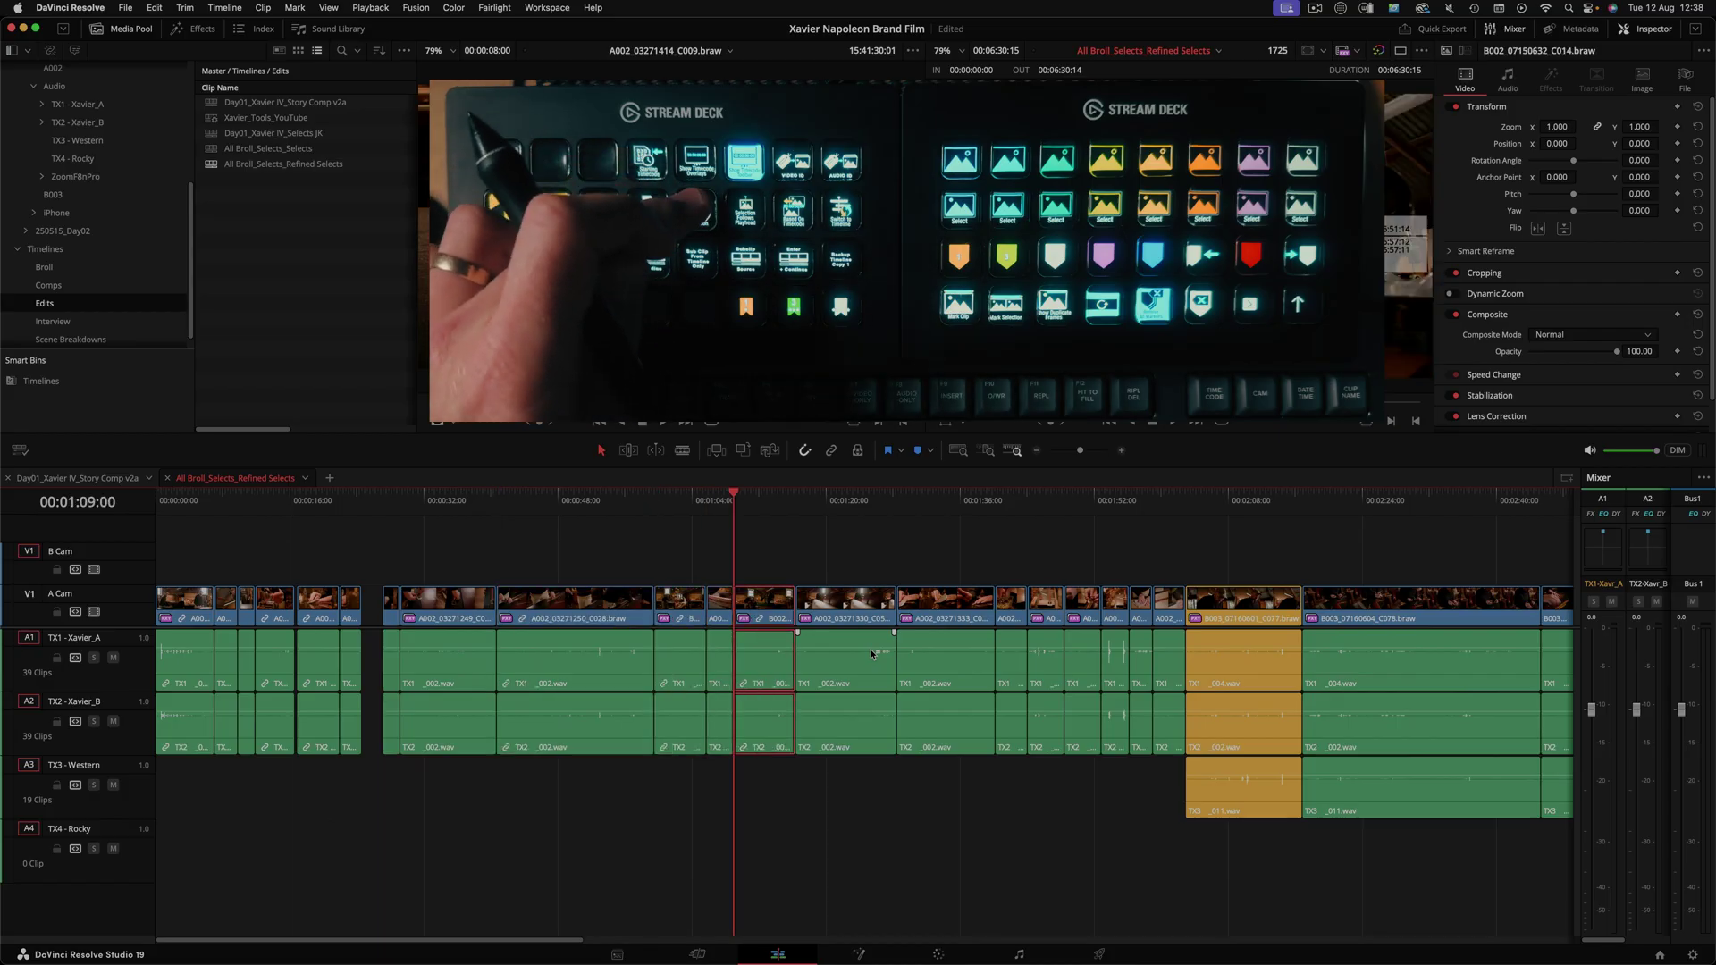
key(super+alt+l)
key(Down)
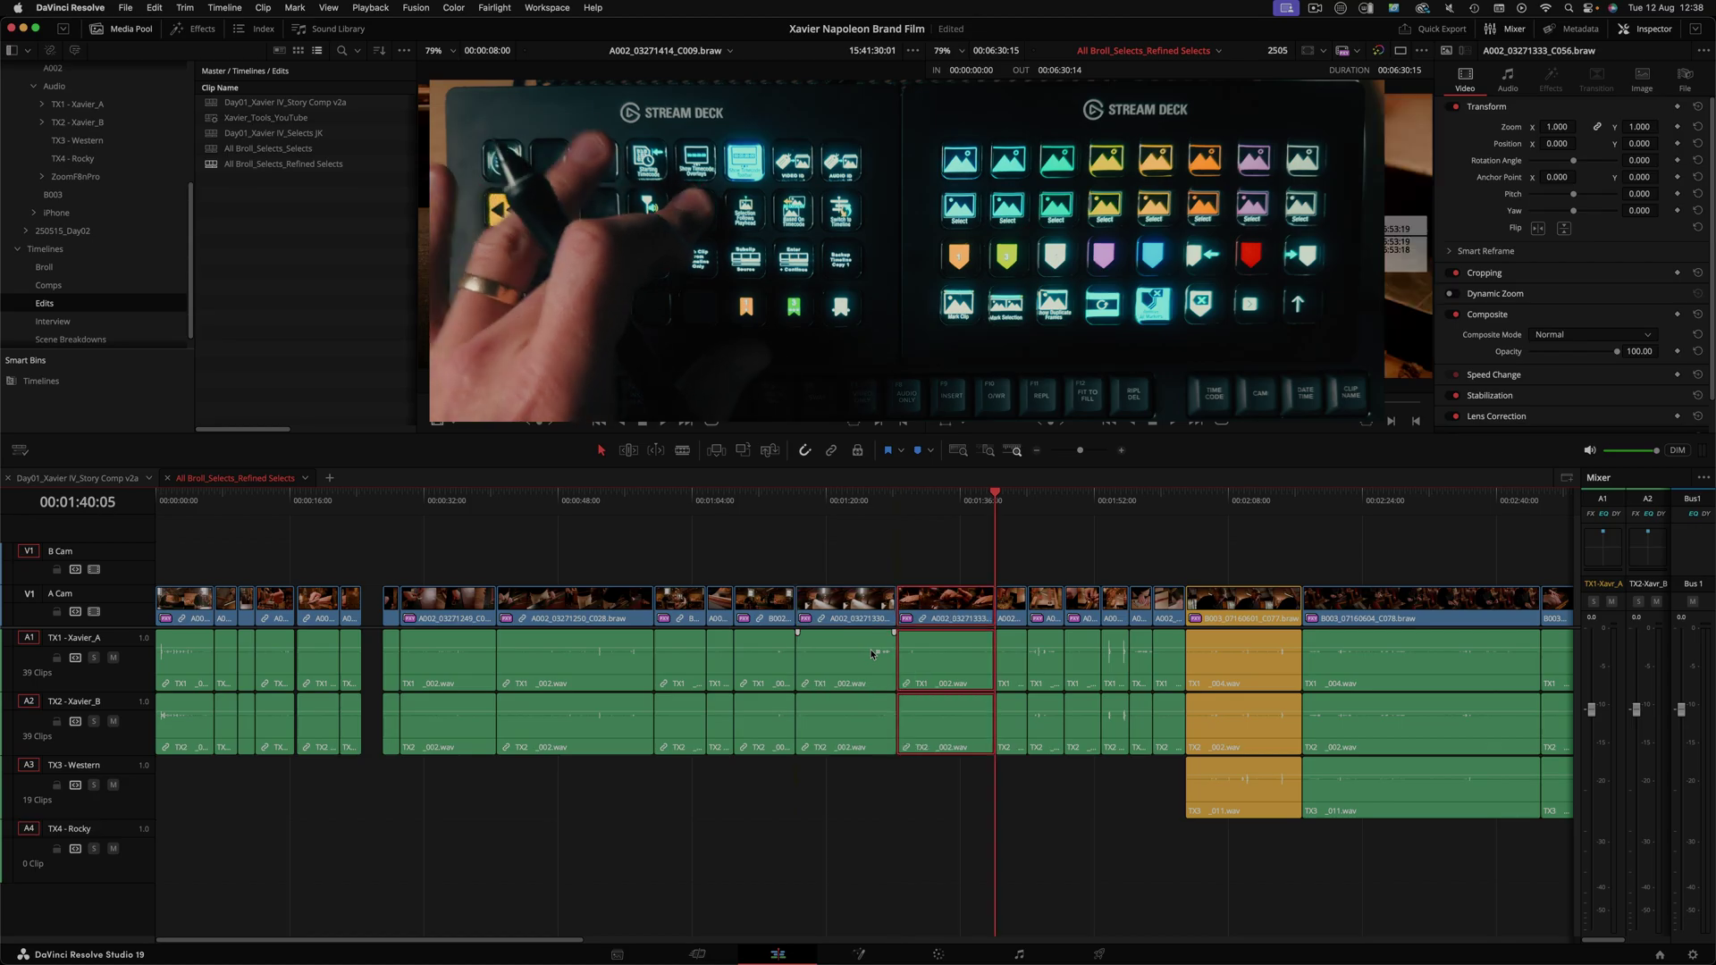
key(shift+v)
key(Down)
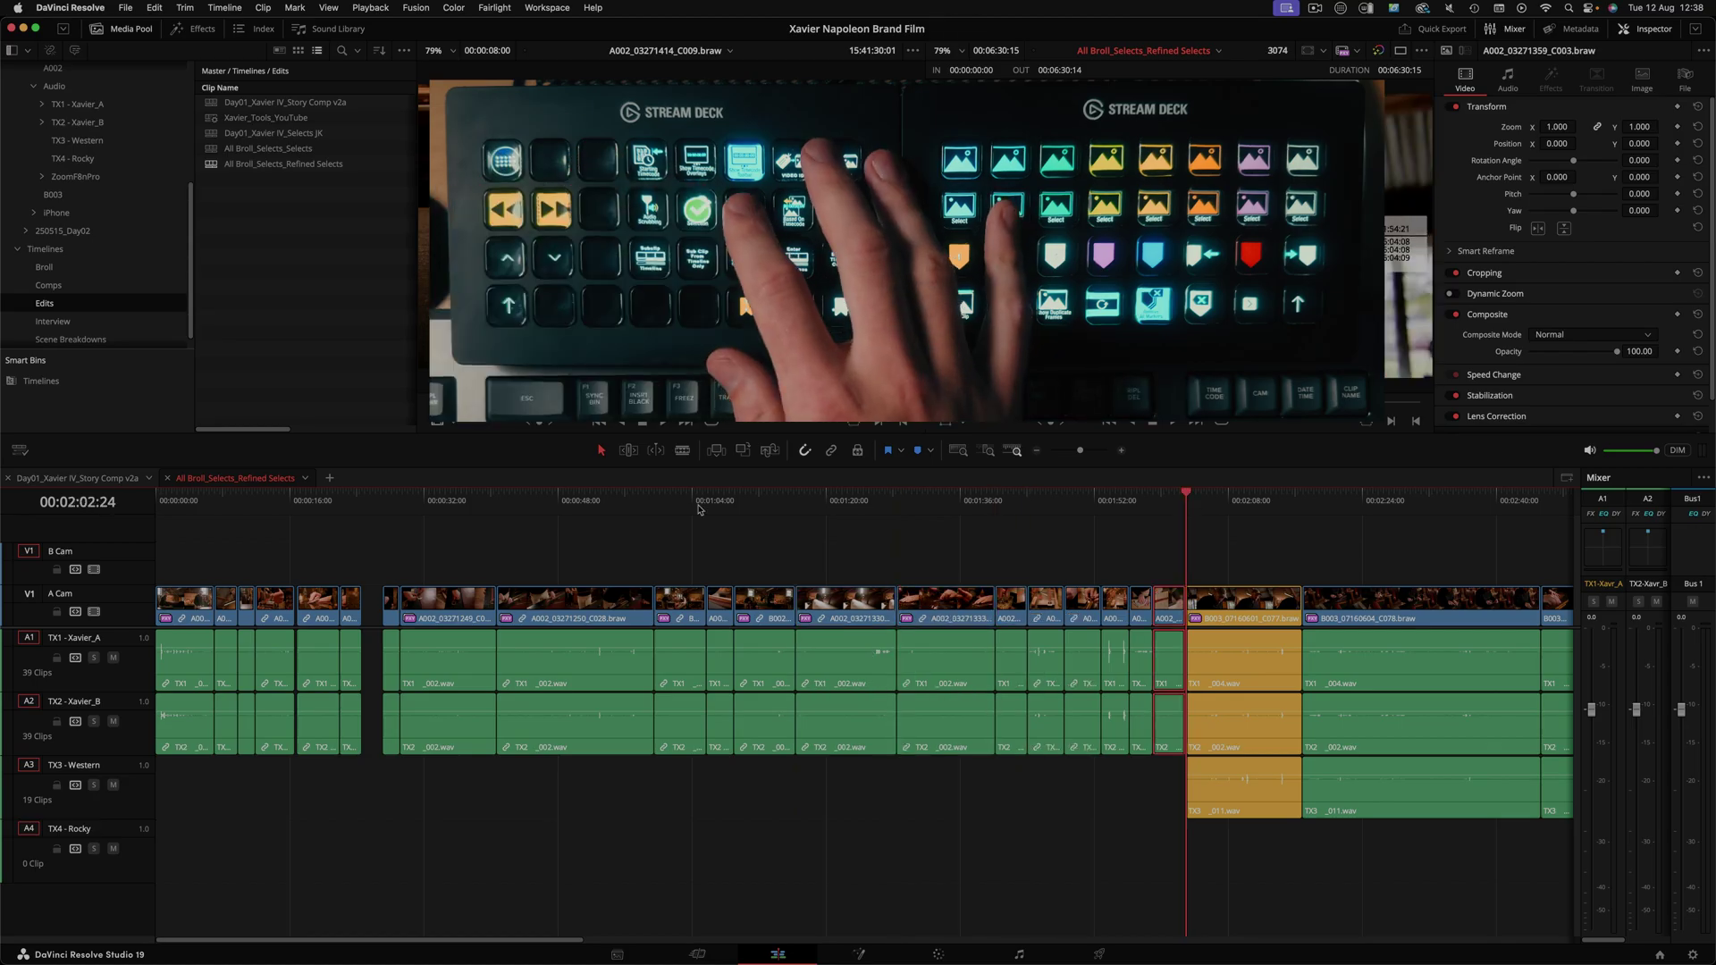
Step: Scrub the playhead back across the linked clips in the All Broll_Selects_Refined Selects timeline
drag(715, 502, 1093, 610)
click(651, 497)
click(834, 497)
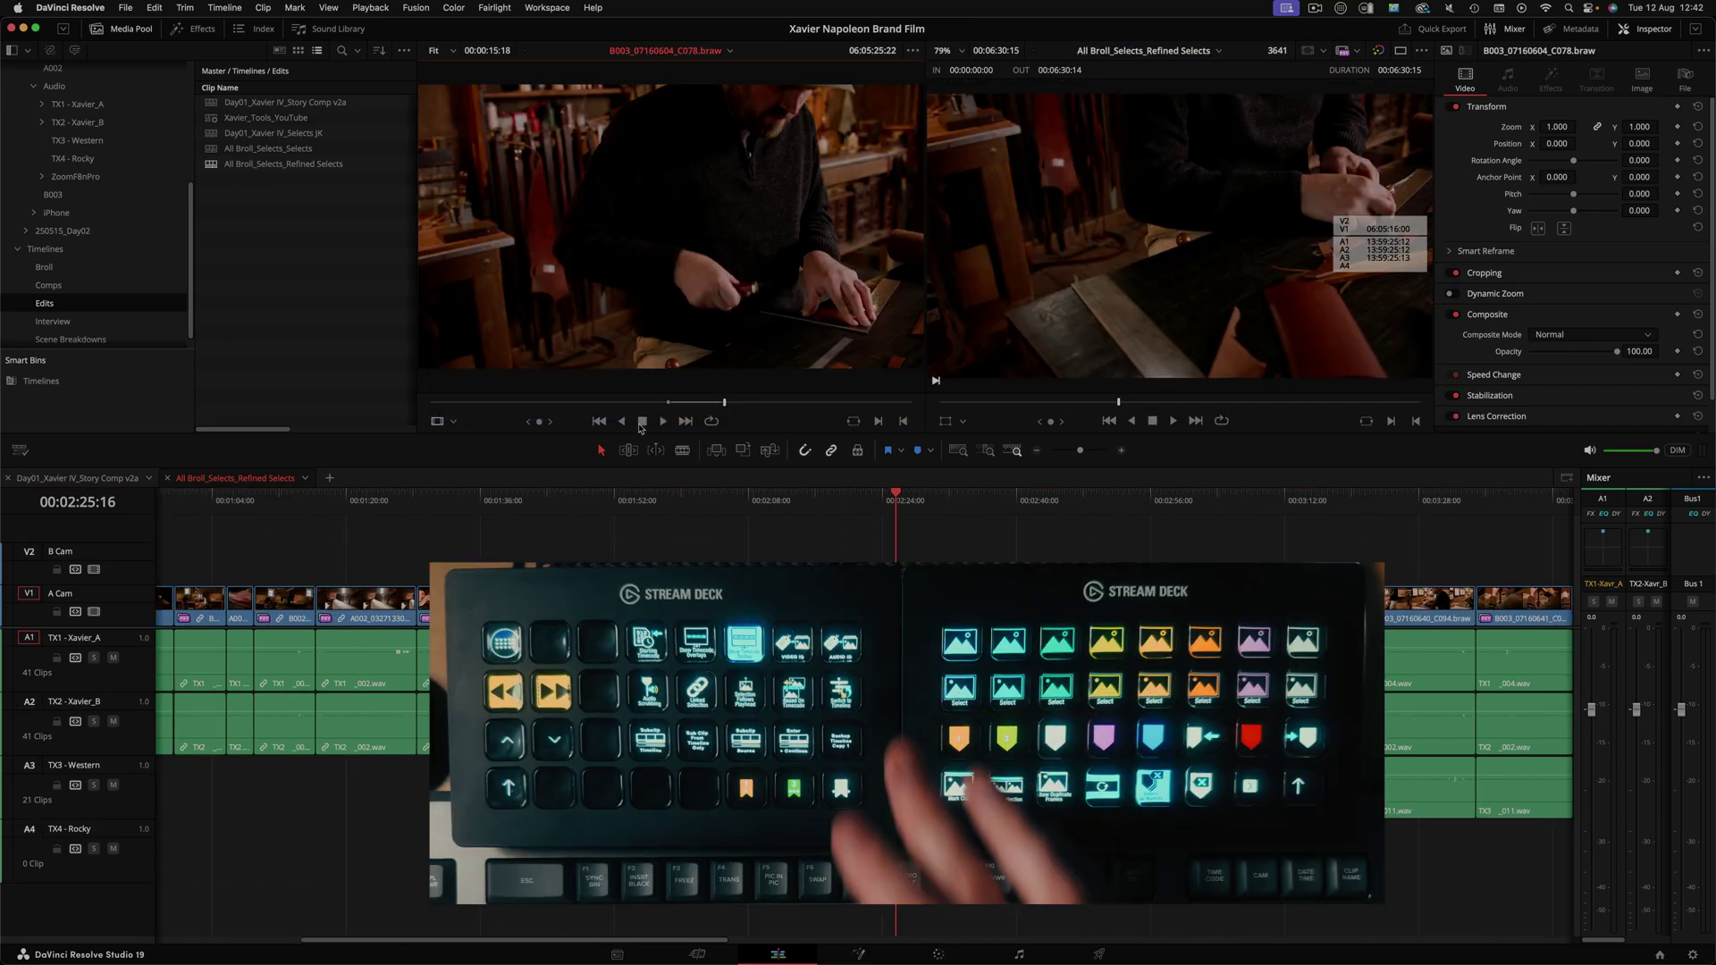
Step: Mark a range of 00:00:17:02 in source clip B003_07160604_C078.braw, insert it at 00:02:25:16, and play the timeline on to 00:02:46:02
drag(563, 403, 505, 403)
click(563, 402)
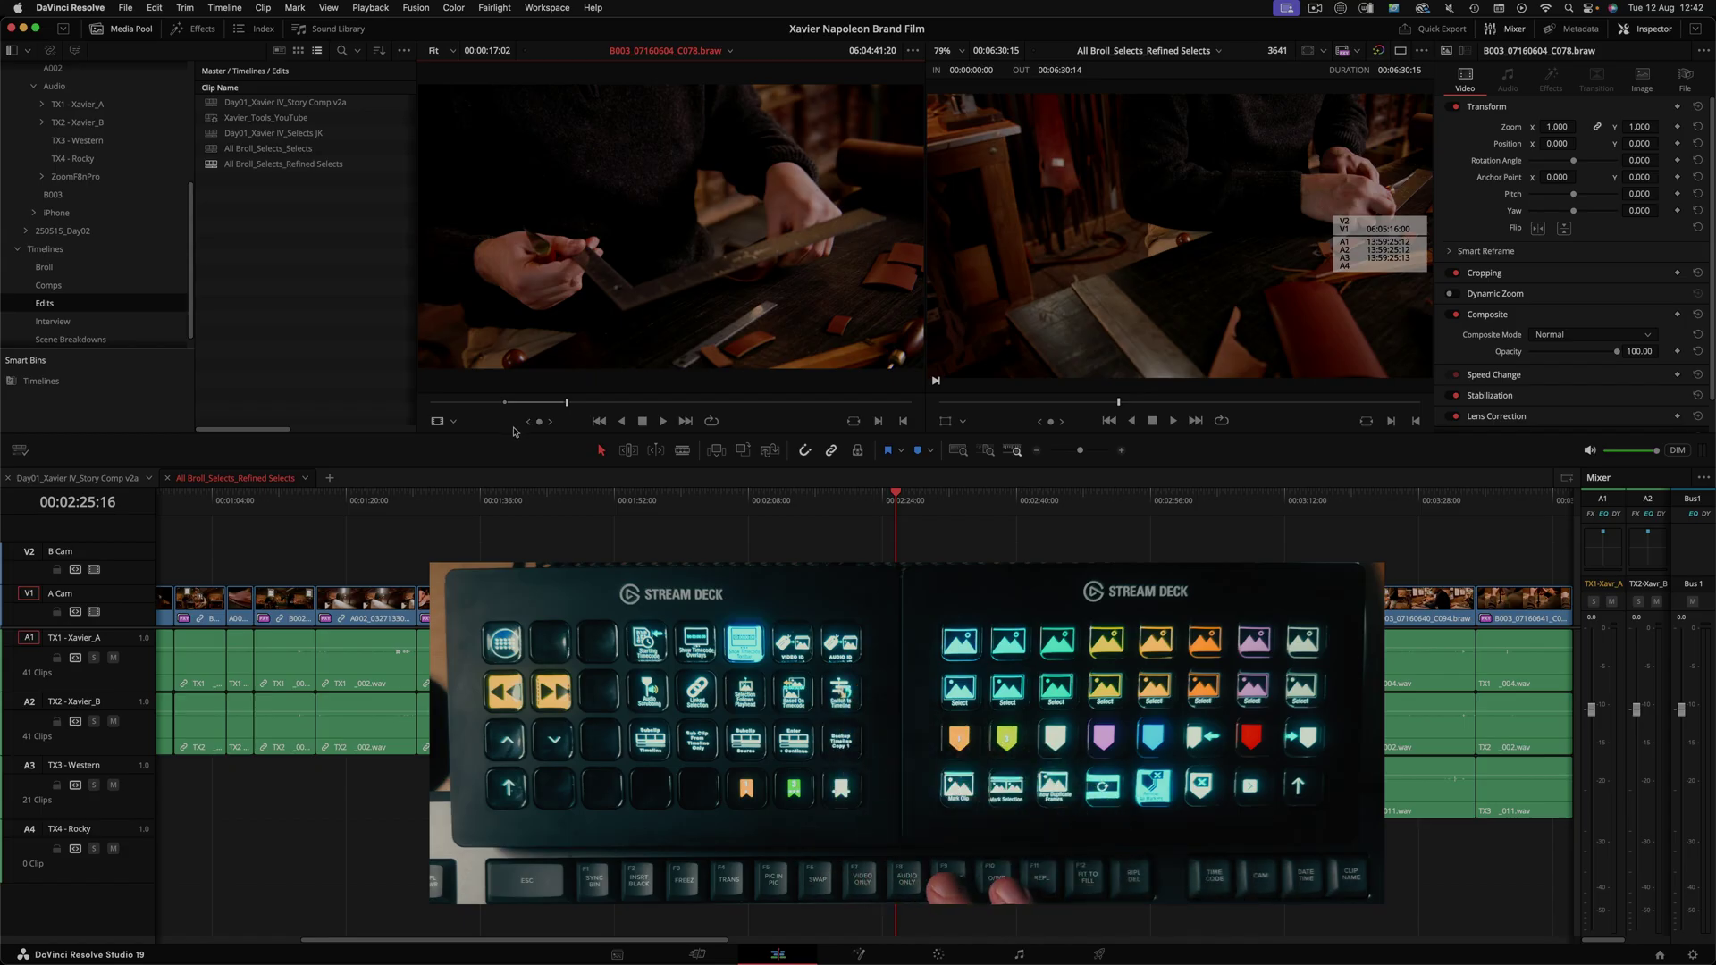
key(F9)
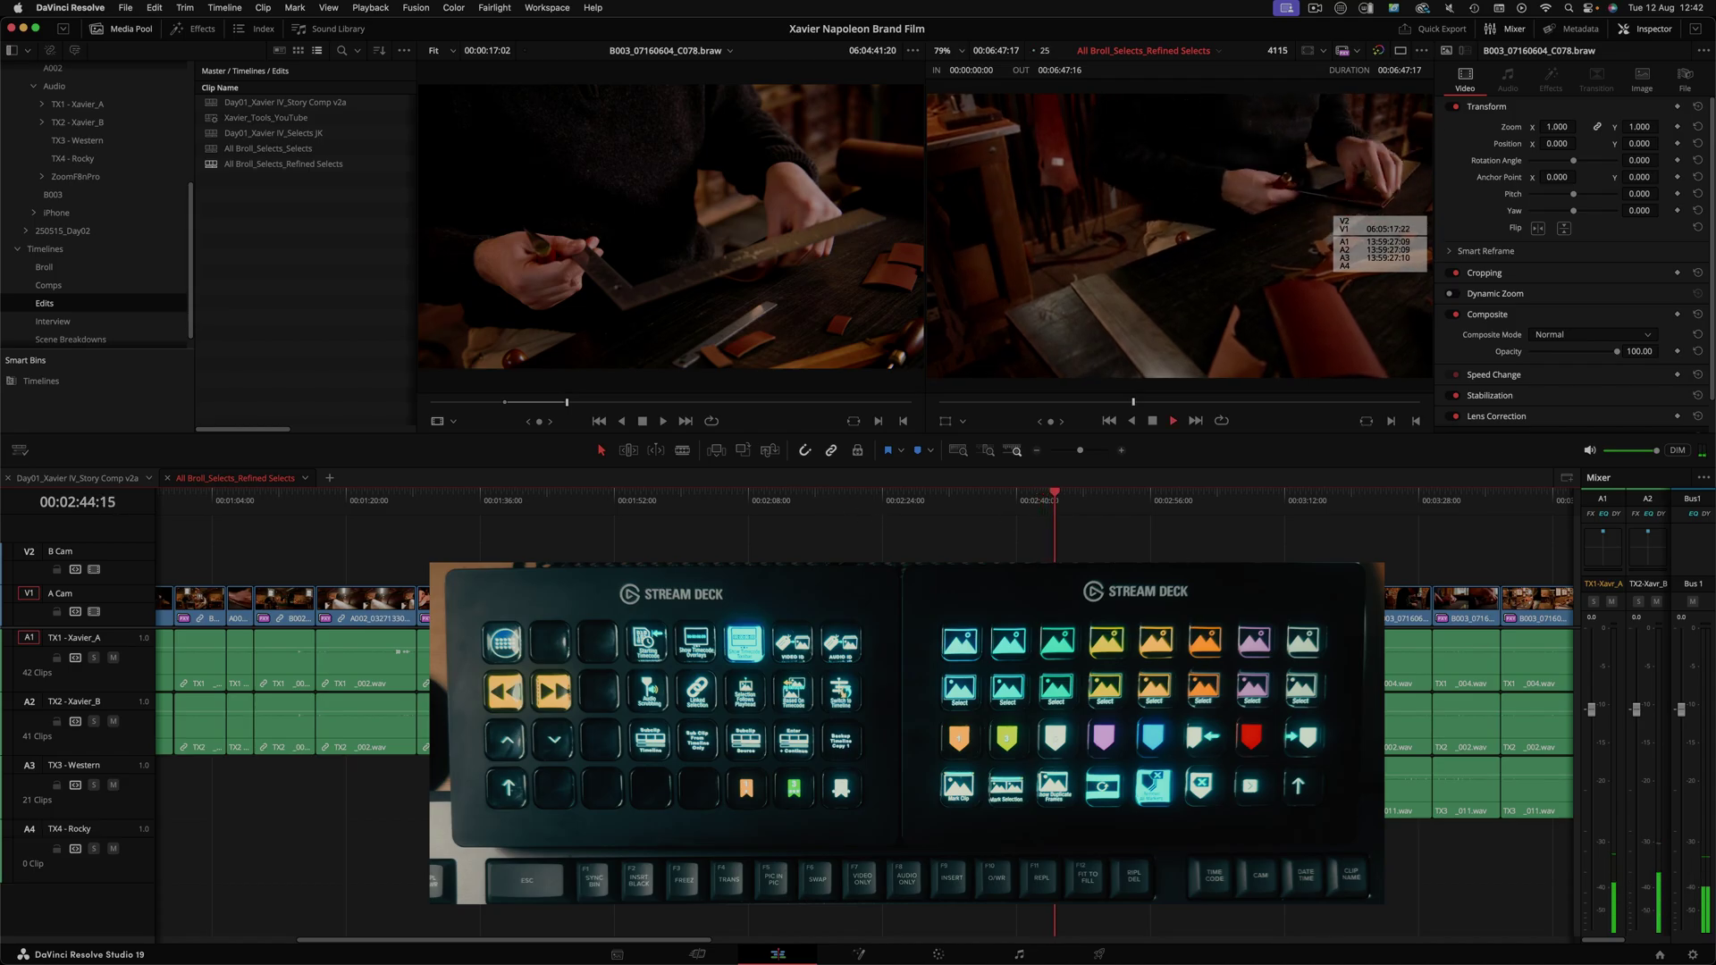
key(space)
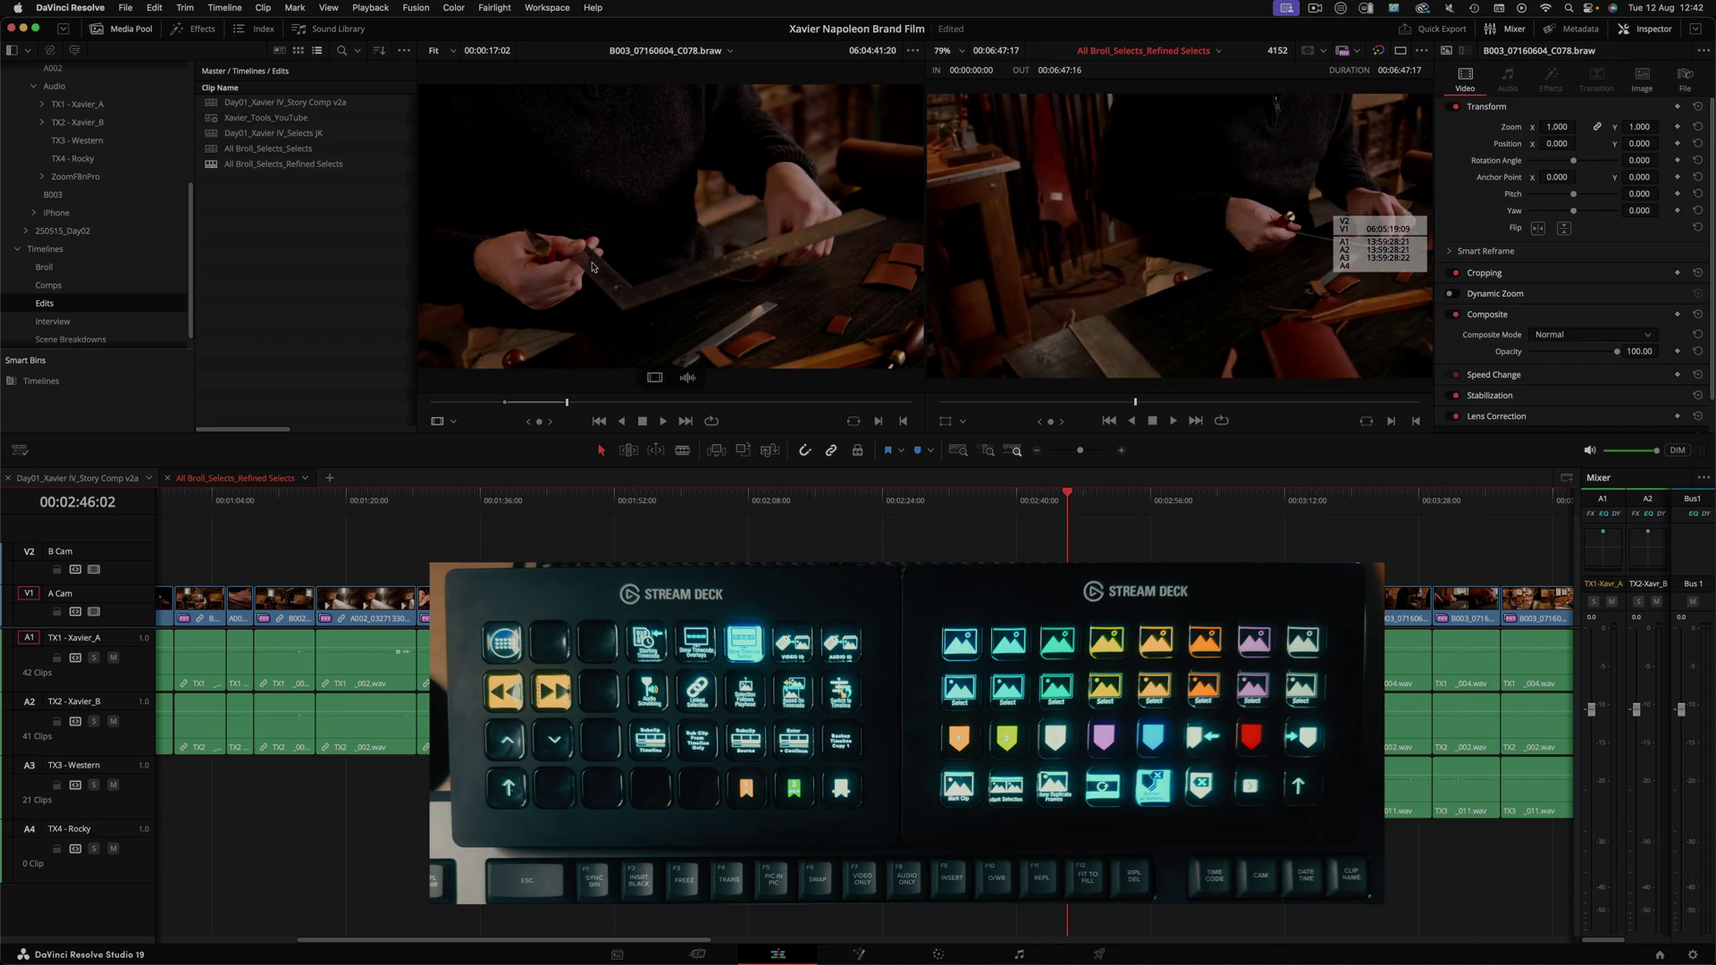
Step: Mark a range of 00:00:11:11 in B003_07160604_C078.braw and insert it into the timeline at 00:02:46:02
drag(620, 404, 675, 408)
key(i)
key(o)
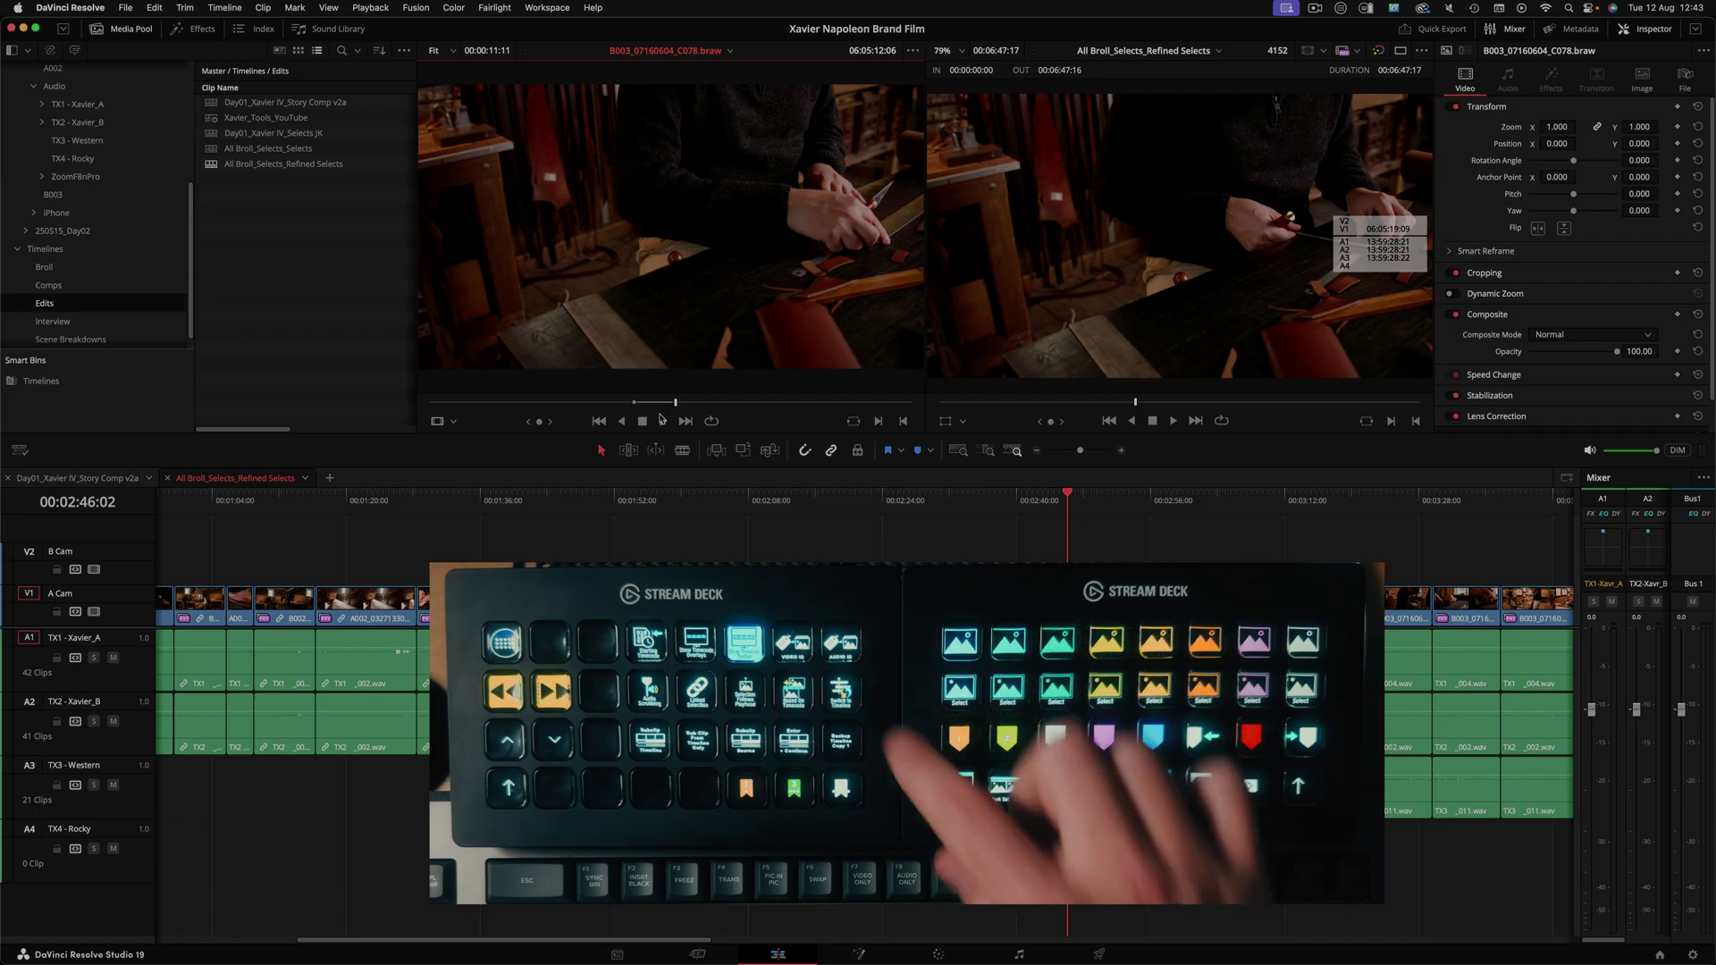
key(F9)
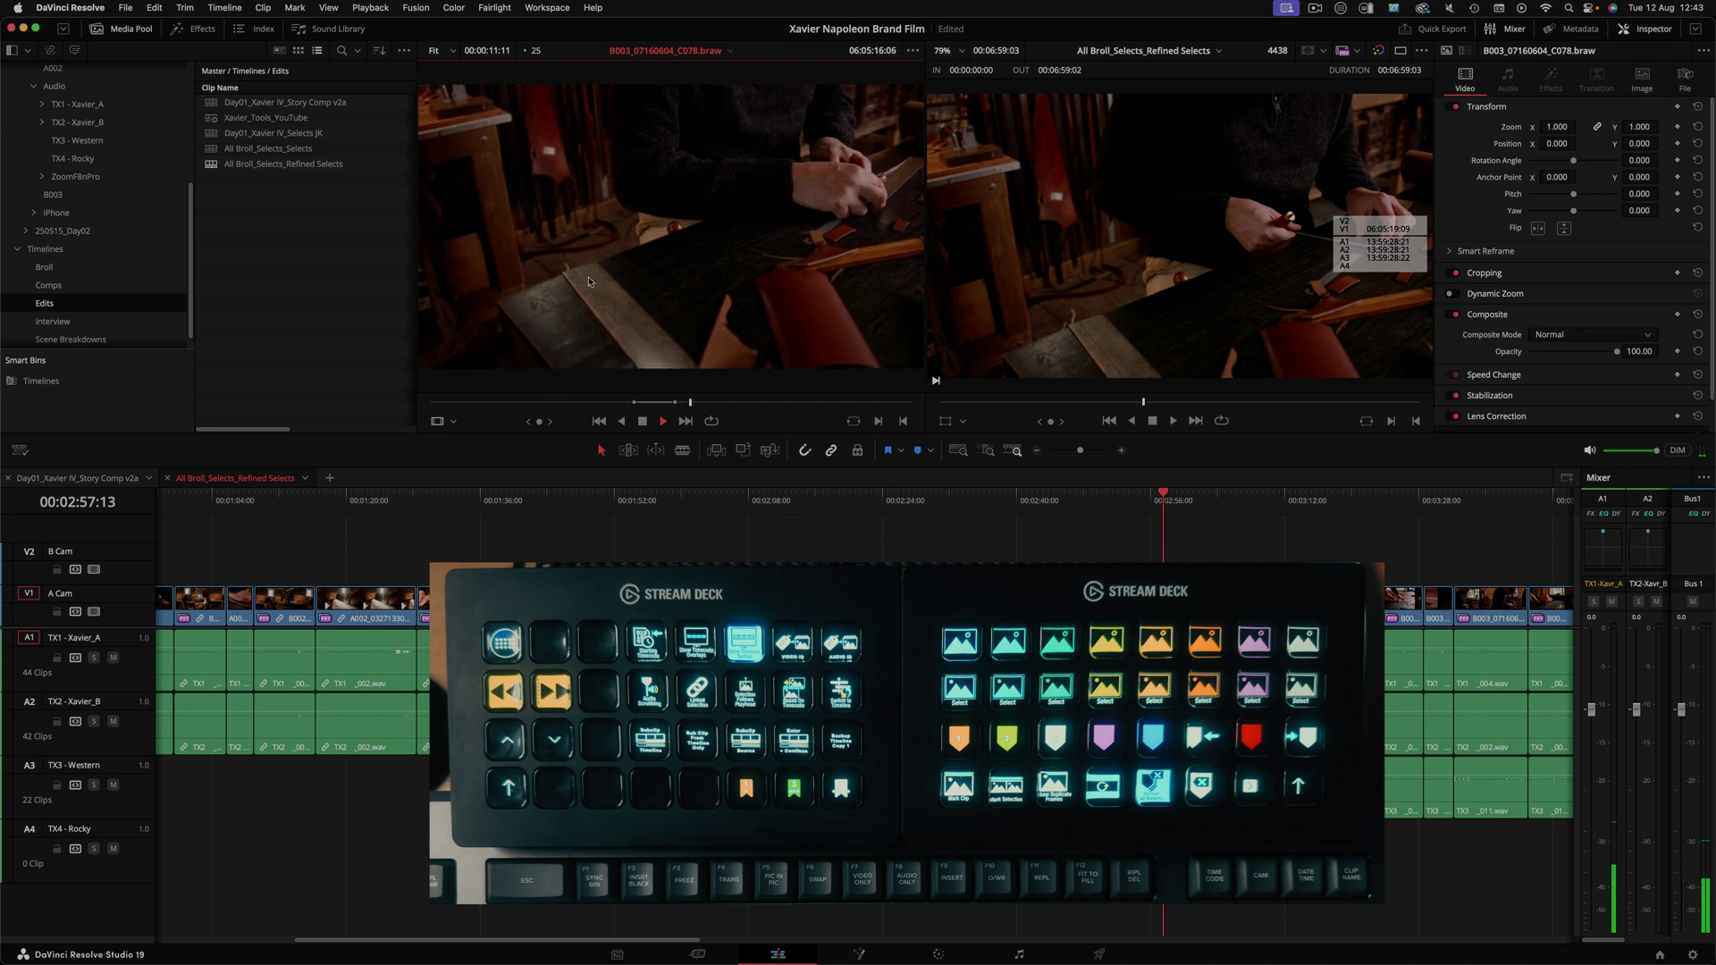
Step: Mark the following 00:00:05:21 of B003_07160604_C078.braw, insert it at 00:02:57:13, and play the timeline
click(712, 407)
key(o)
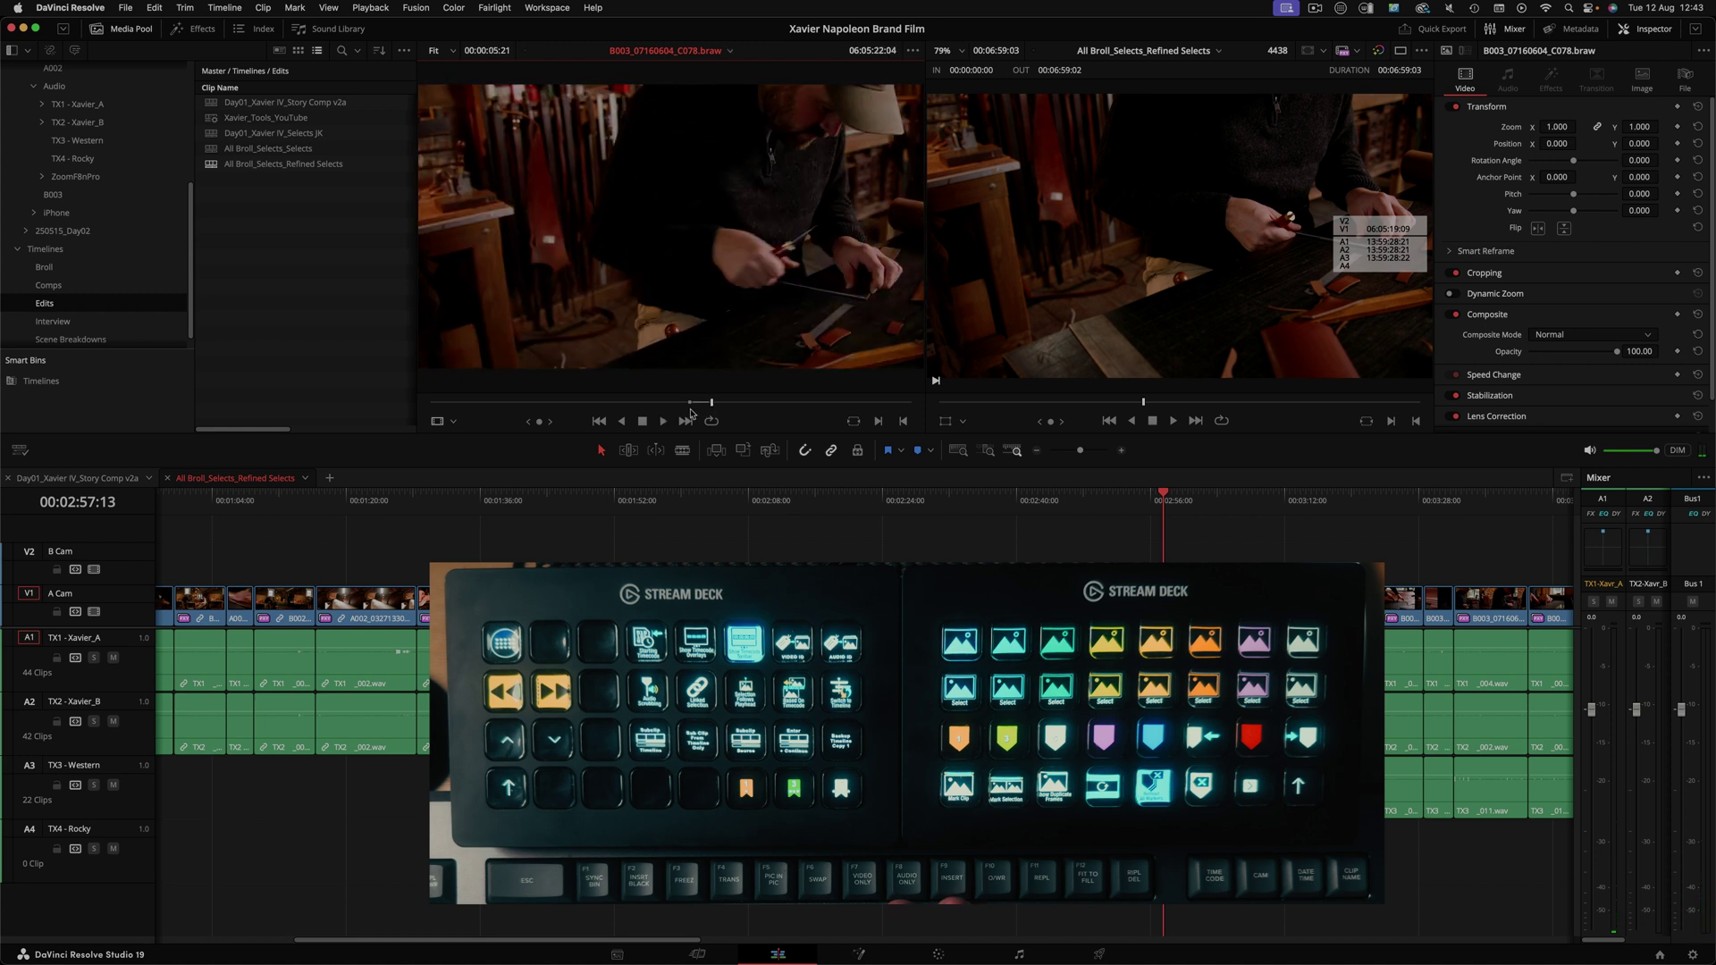
key(F9)
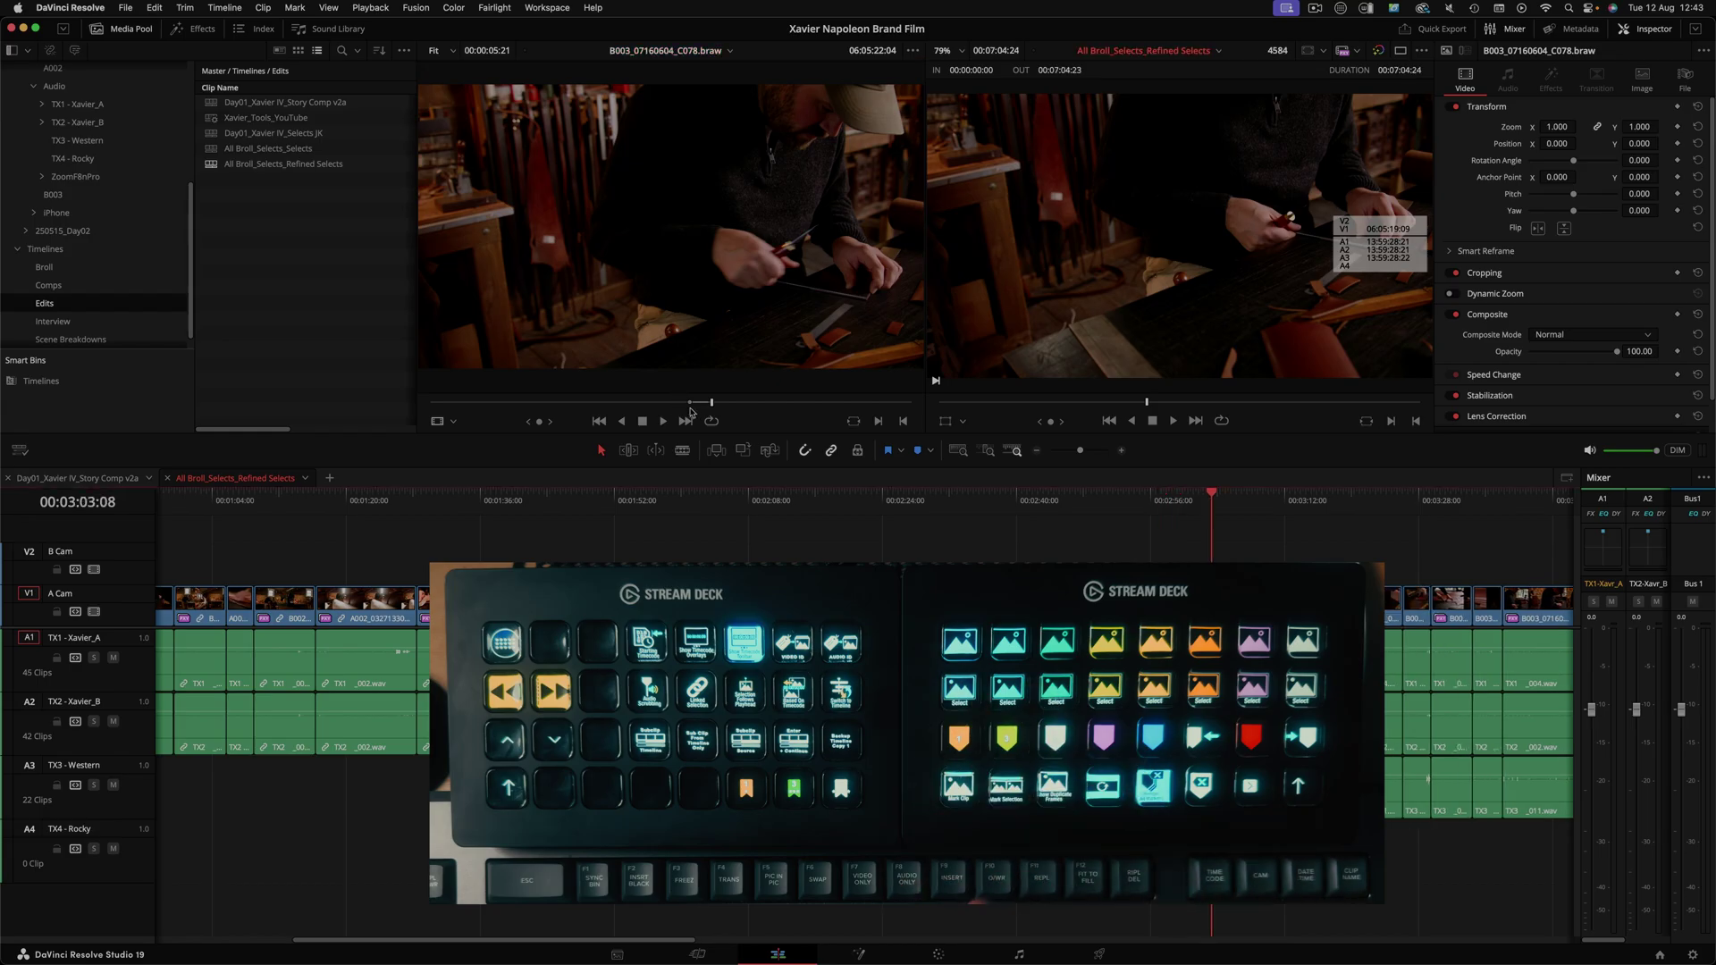
key(space)
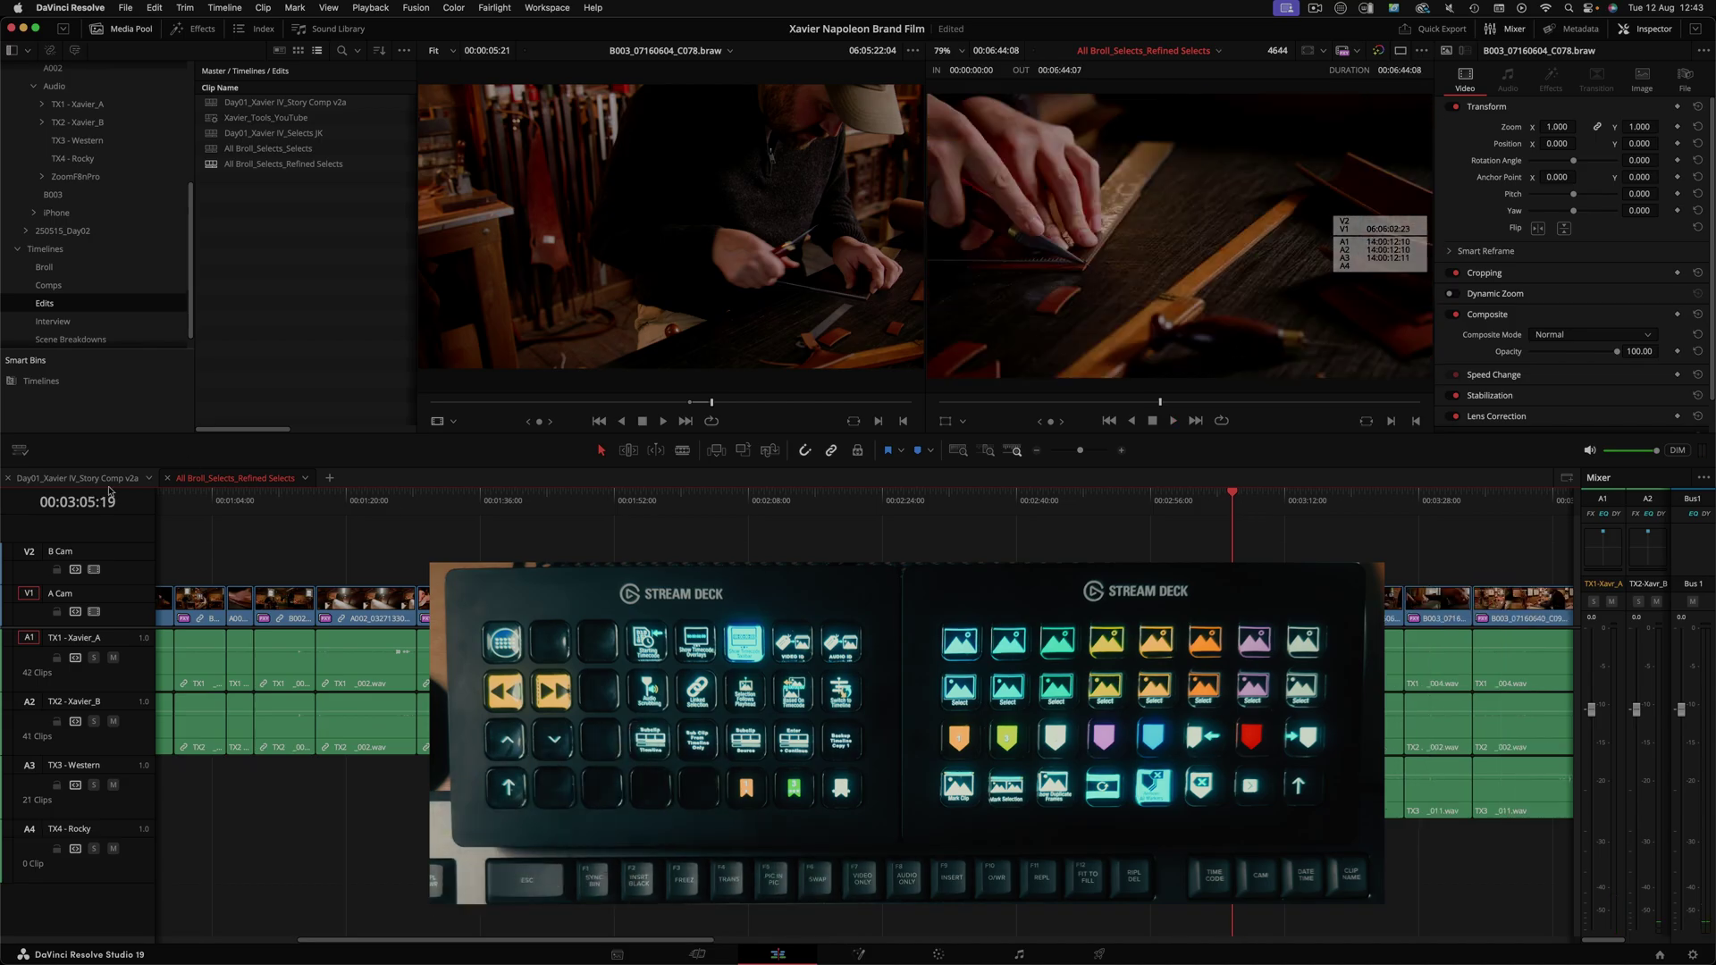
Step: Create a subclip of the Story Comp v2a timeline from 00:03:38:20 to 00:04:32:16 and clear the in and out marks
click(76, 479)
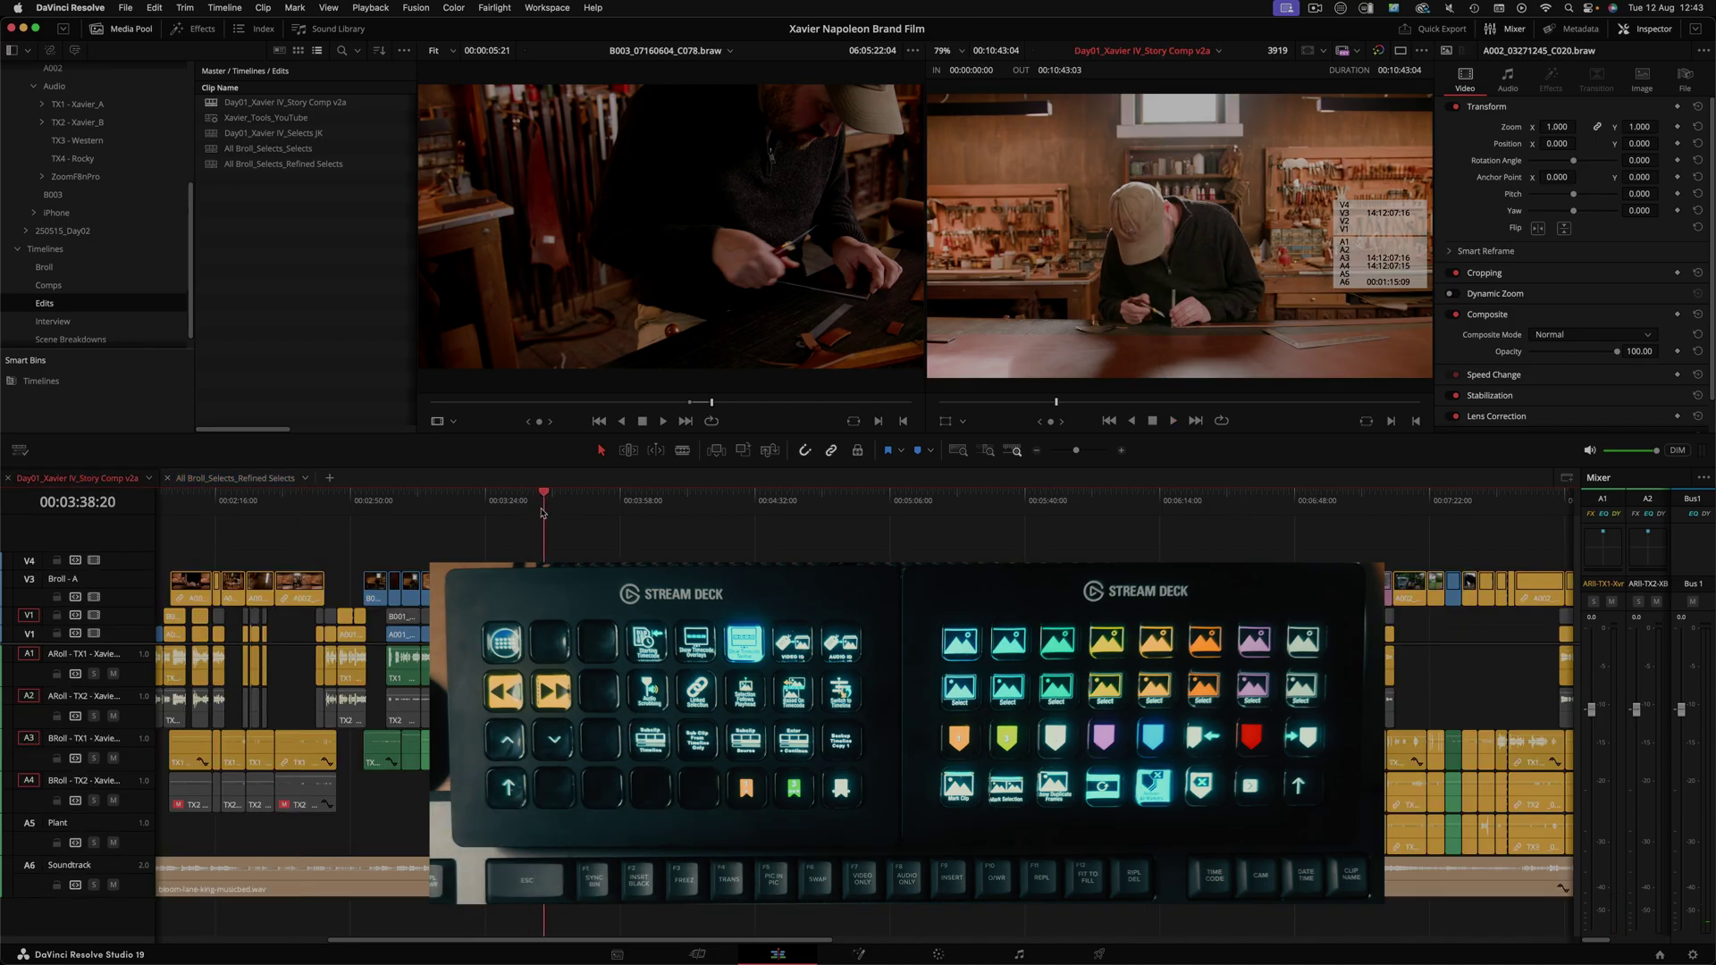
key(i)
drag(541, 512, 756, 516)
key(o)
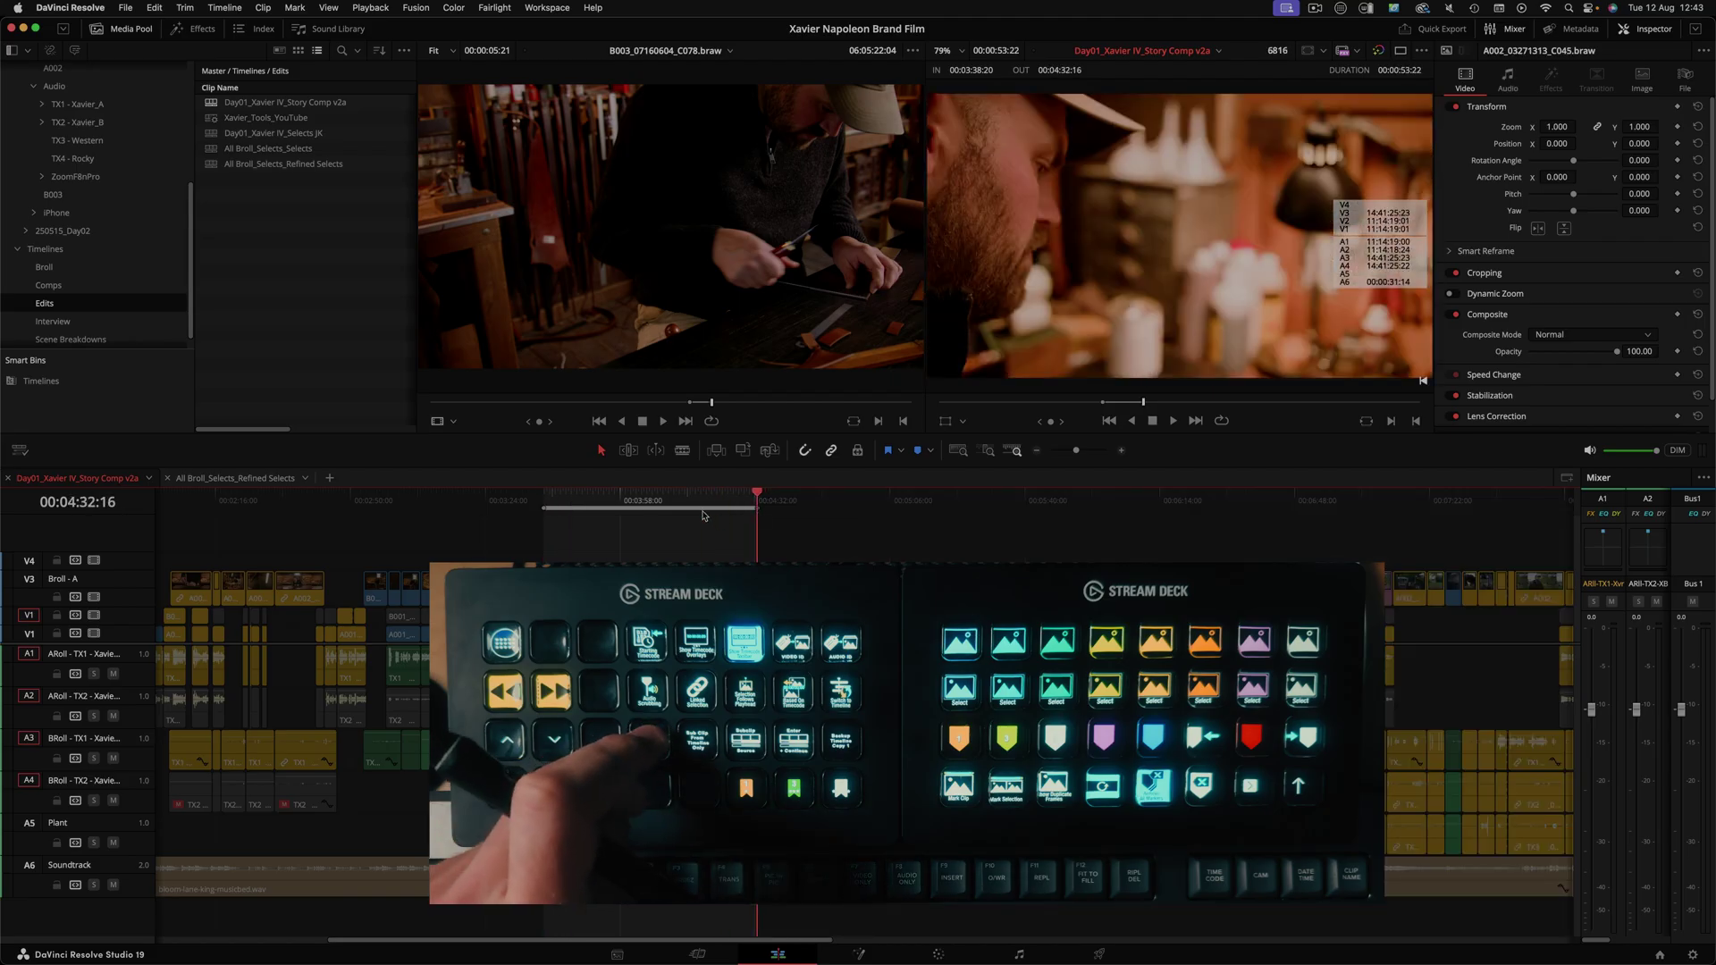
key(alt+f)
key(alt+b)
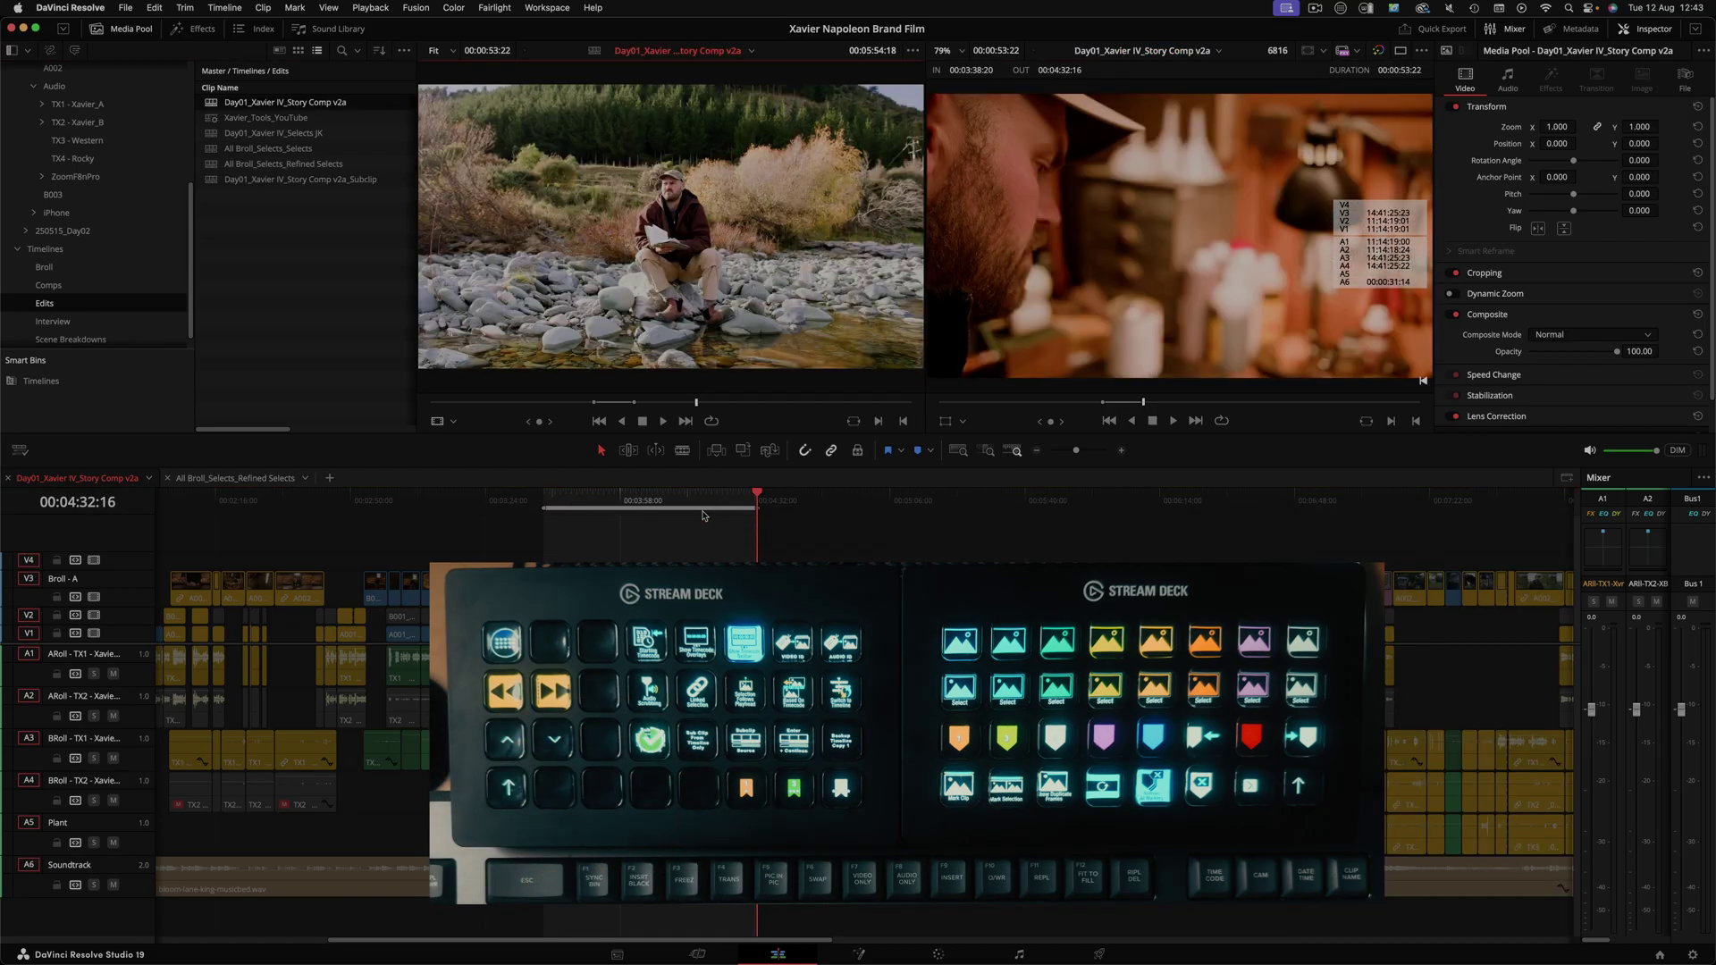
key(Return)
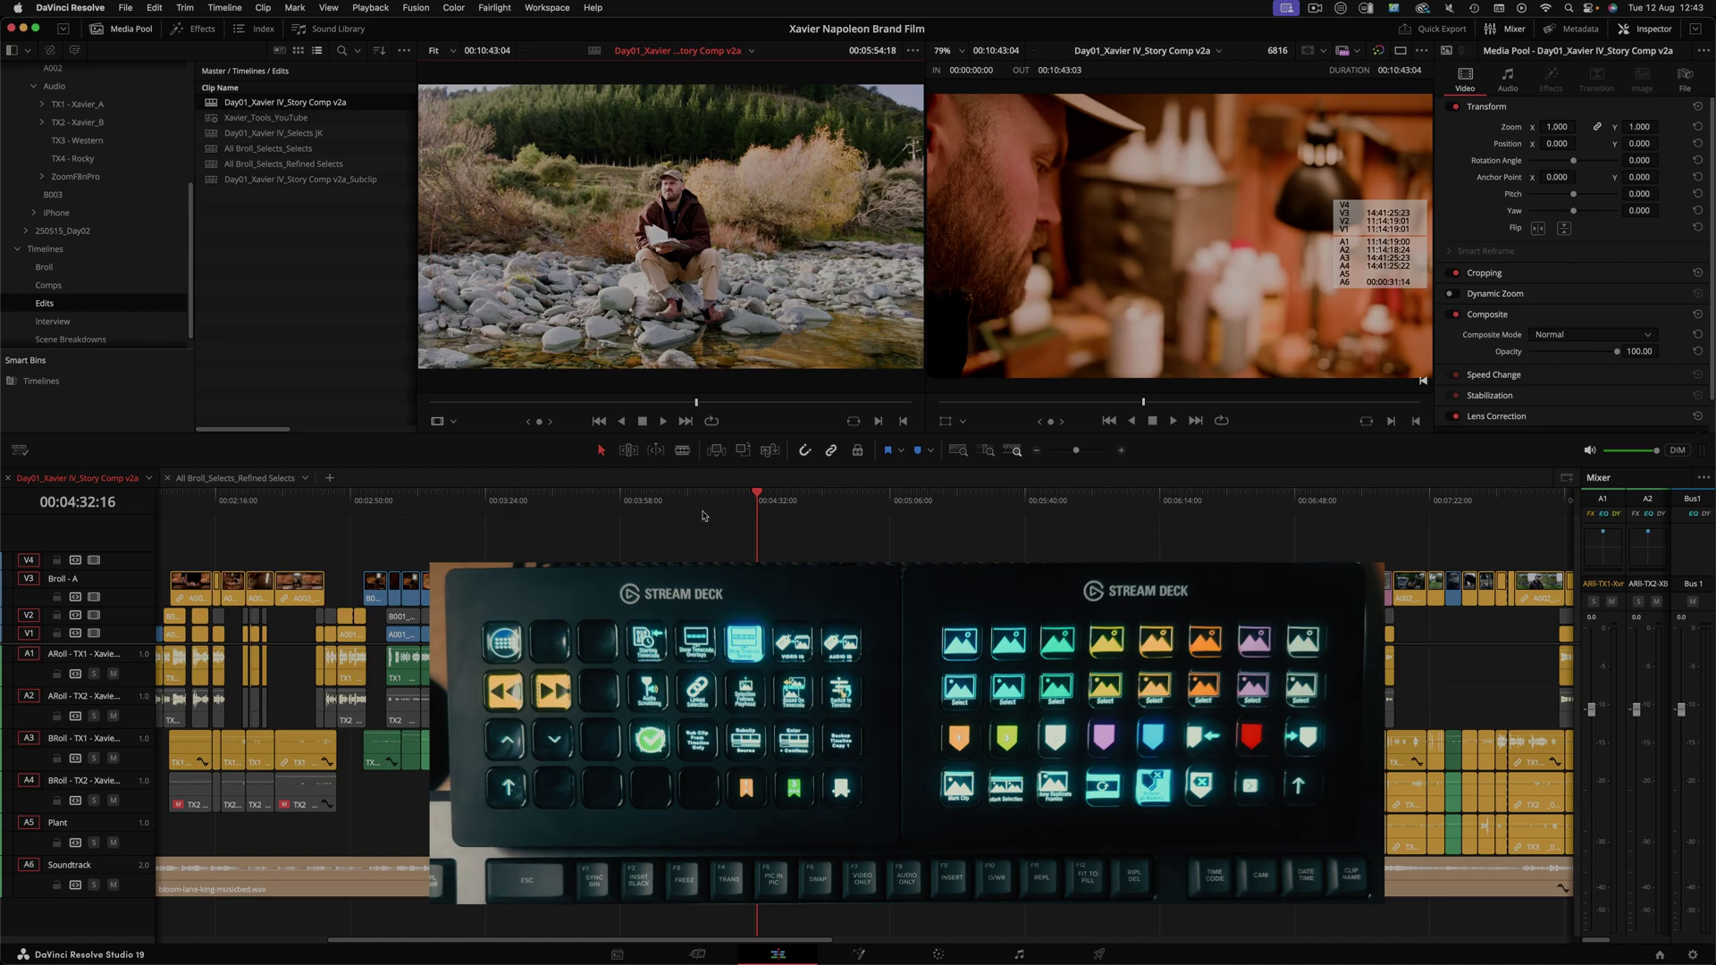
Step: Mark the Day01_Xavier IV_Story Comp v2a timeline from 00:02:17:10 to 00:02:41:07
double_click(281, 181)
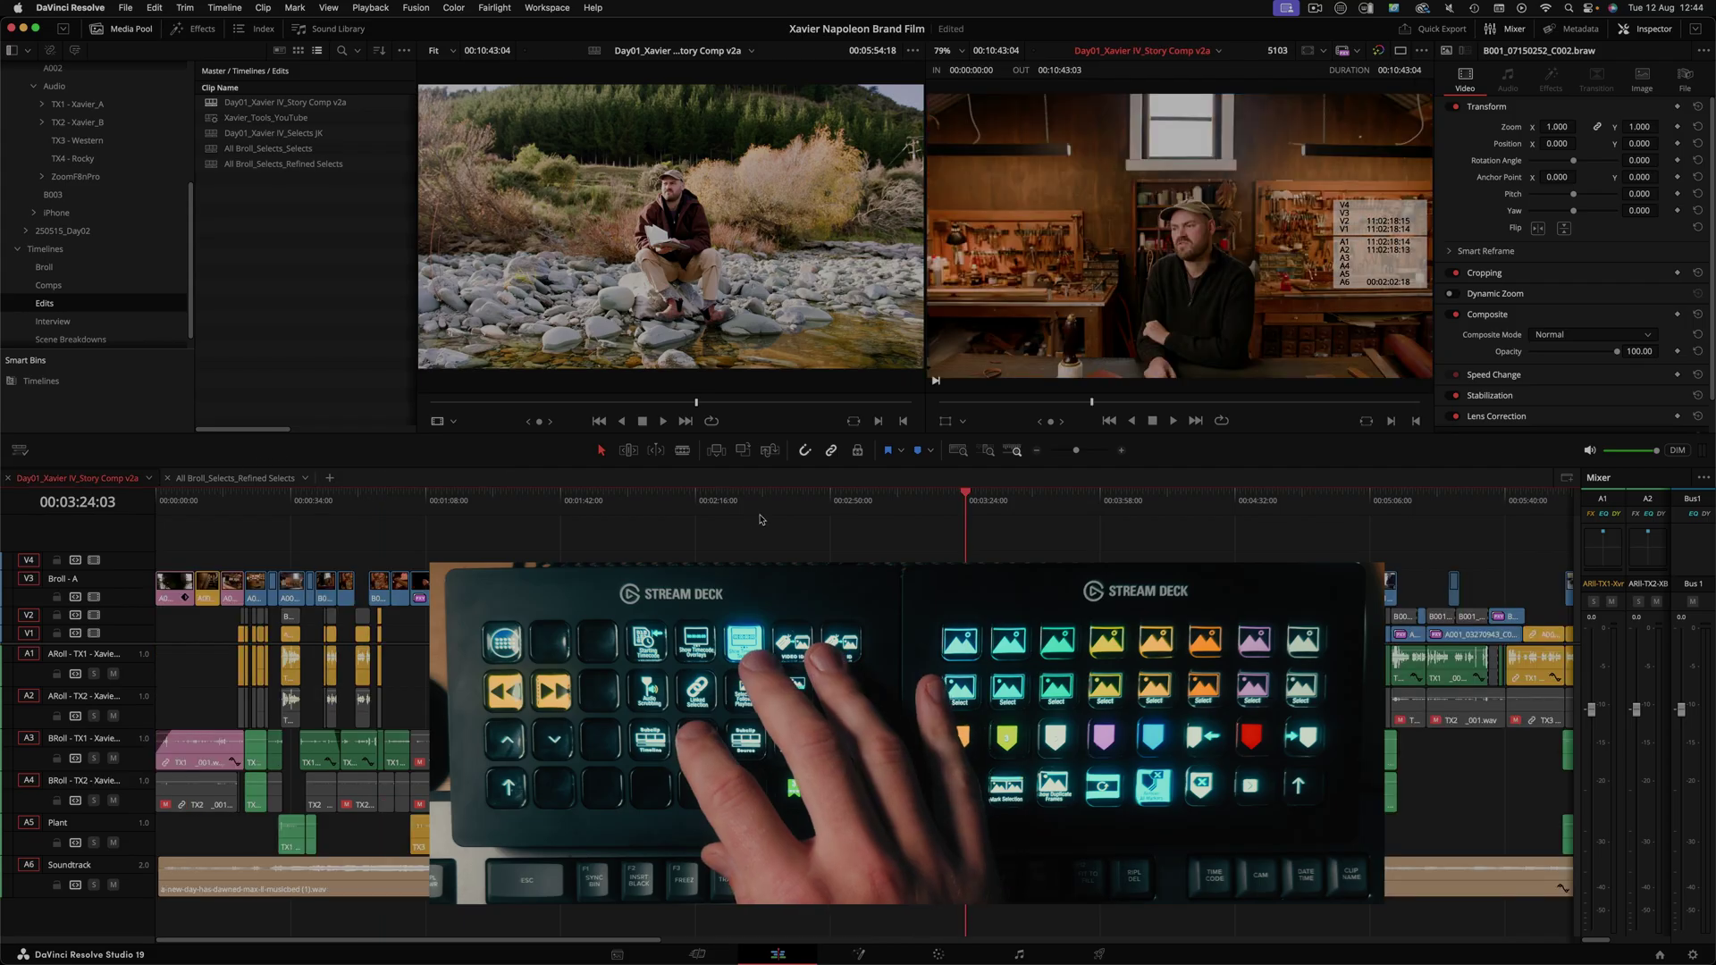
mouse_move(732, 502)
mouse_down()
mouse_move(701, 502)
mouse_move(794, 502)
mouse_up()
key(i)
key(o)
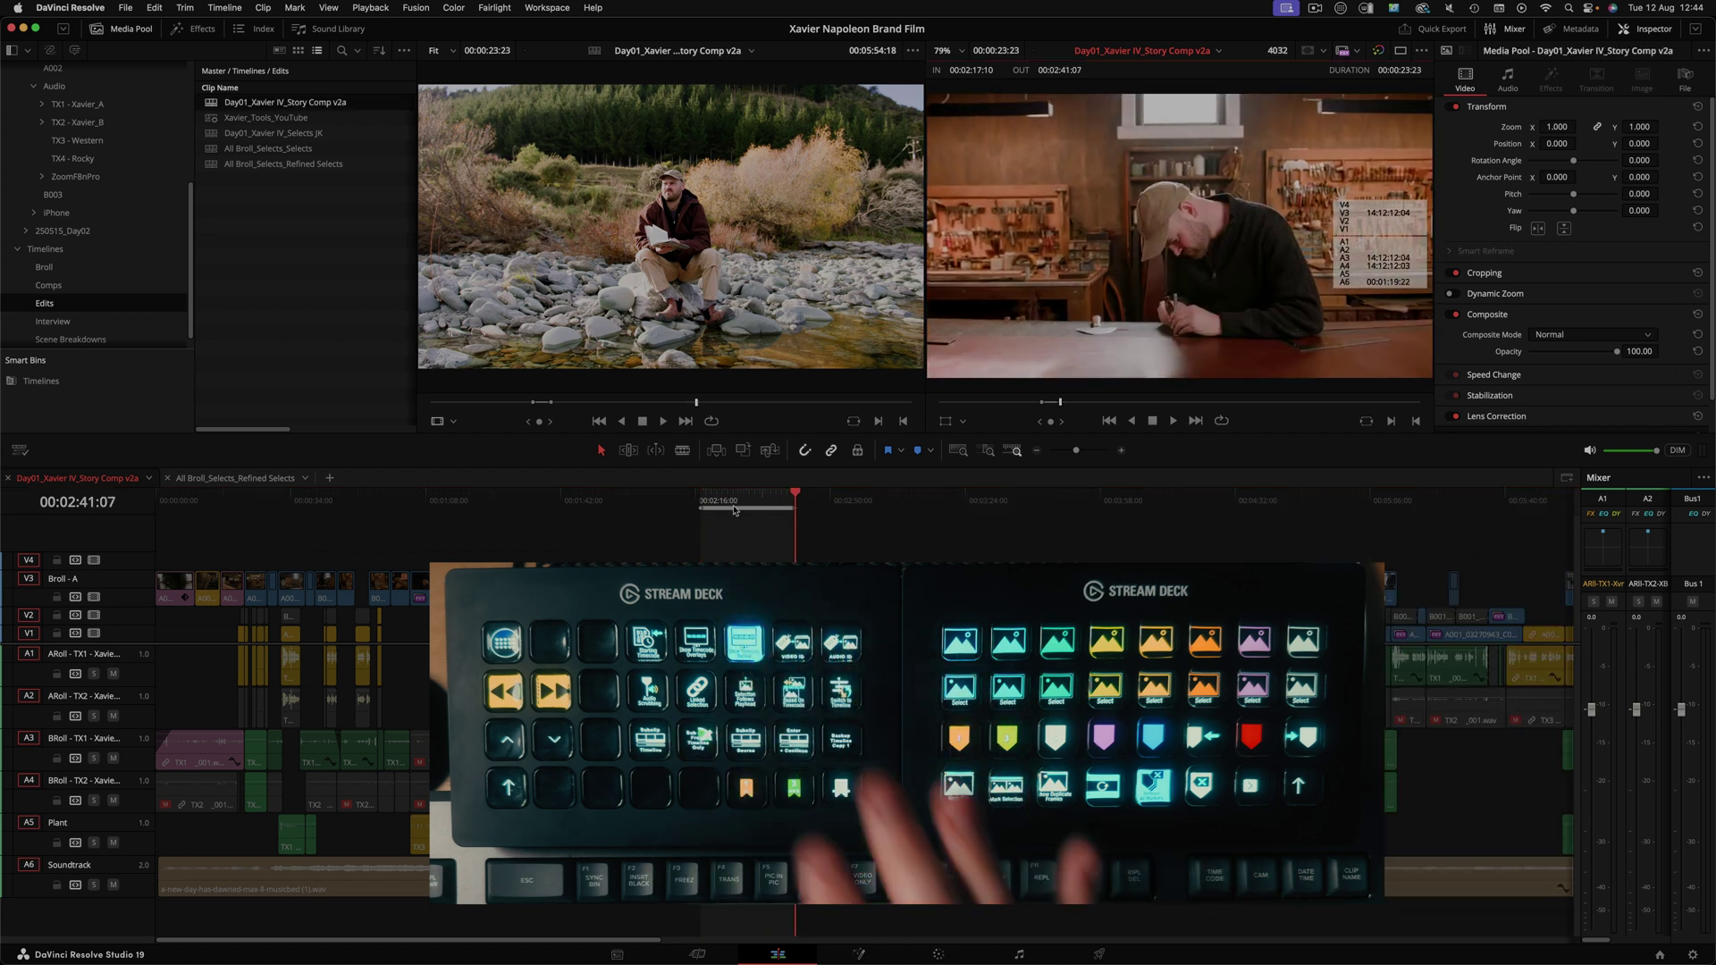
Step: Create a subclip of the marked timeline range with "_Custom Name" appended to its default name, and clear the in and out marks
key(alt+b)
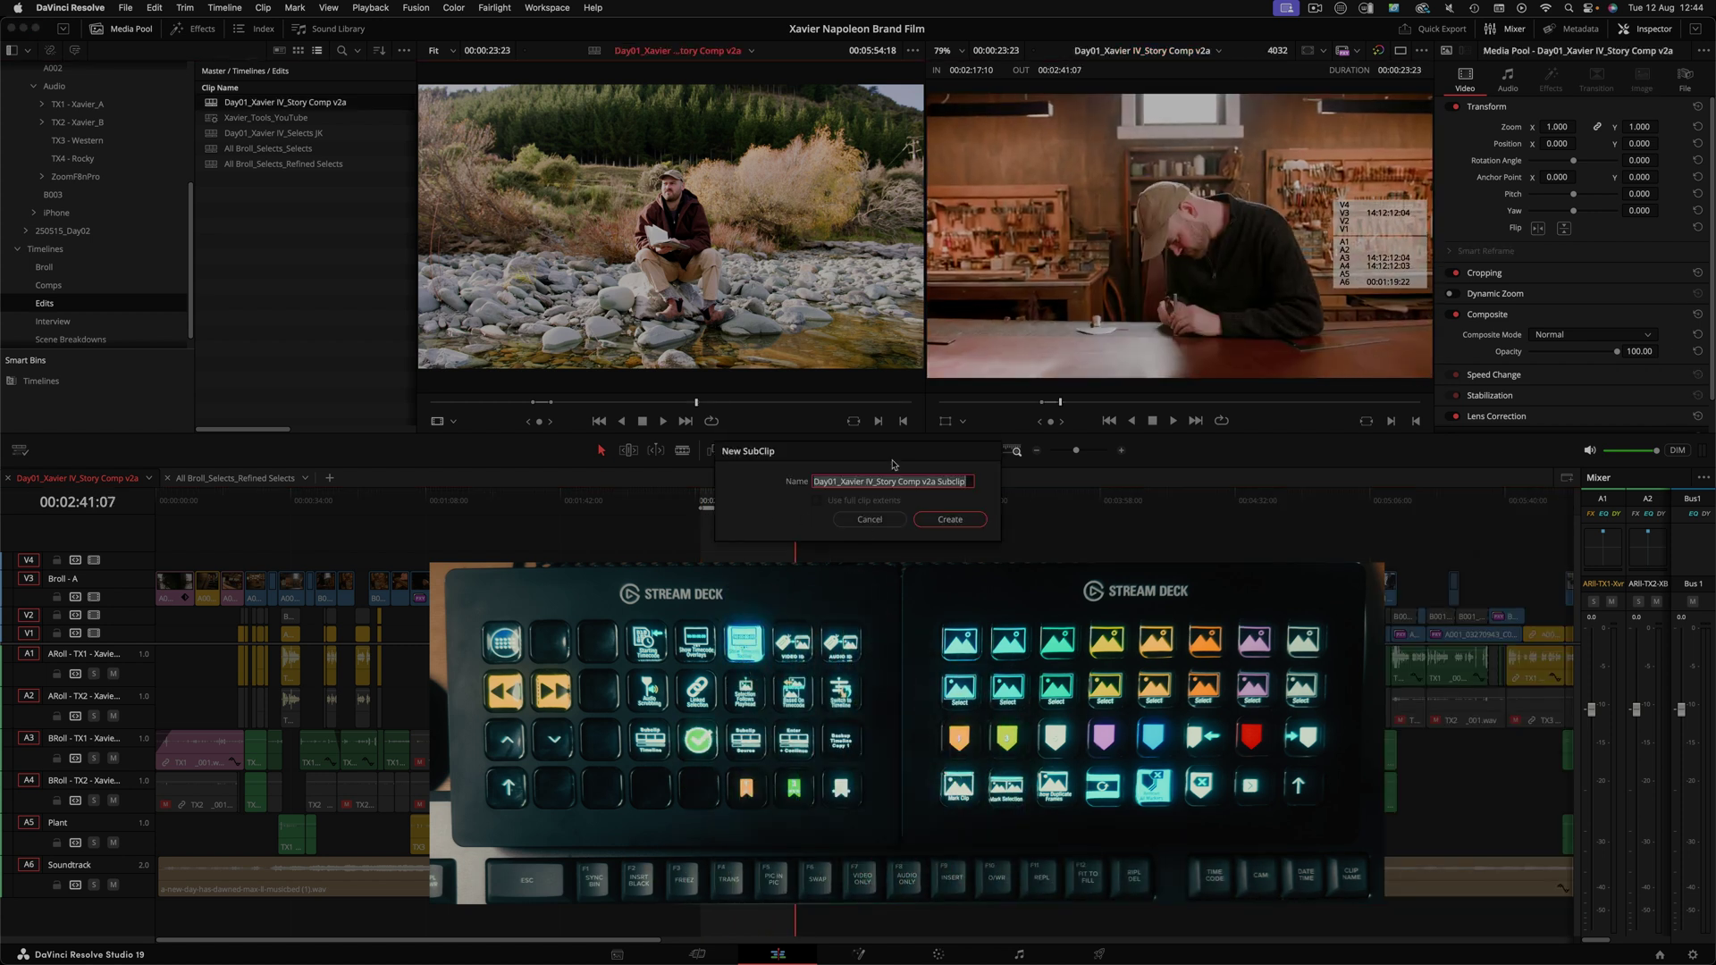
drag(774, 459, 540, 451)
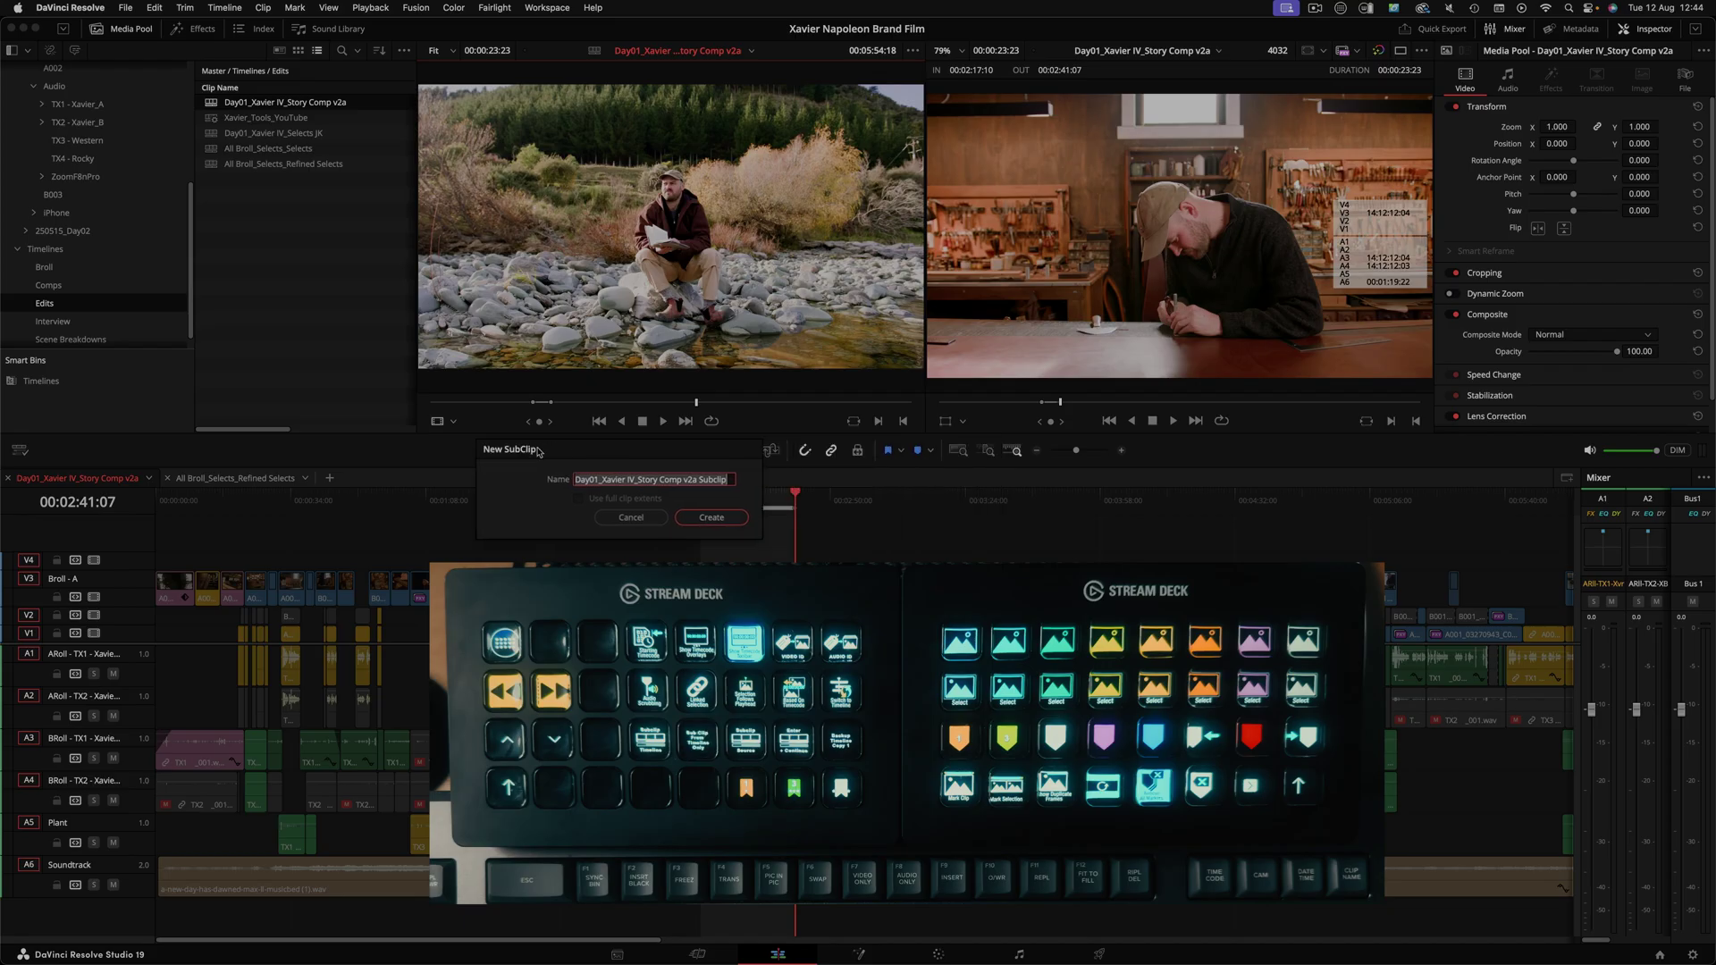
key(Right)
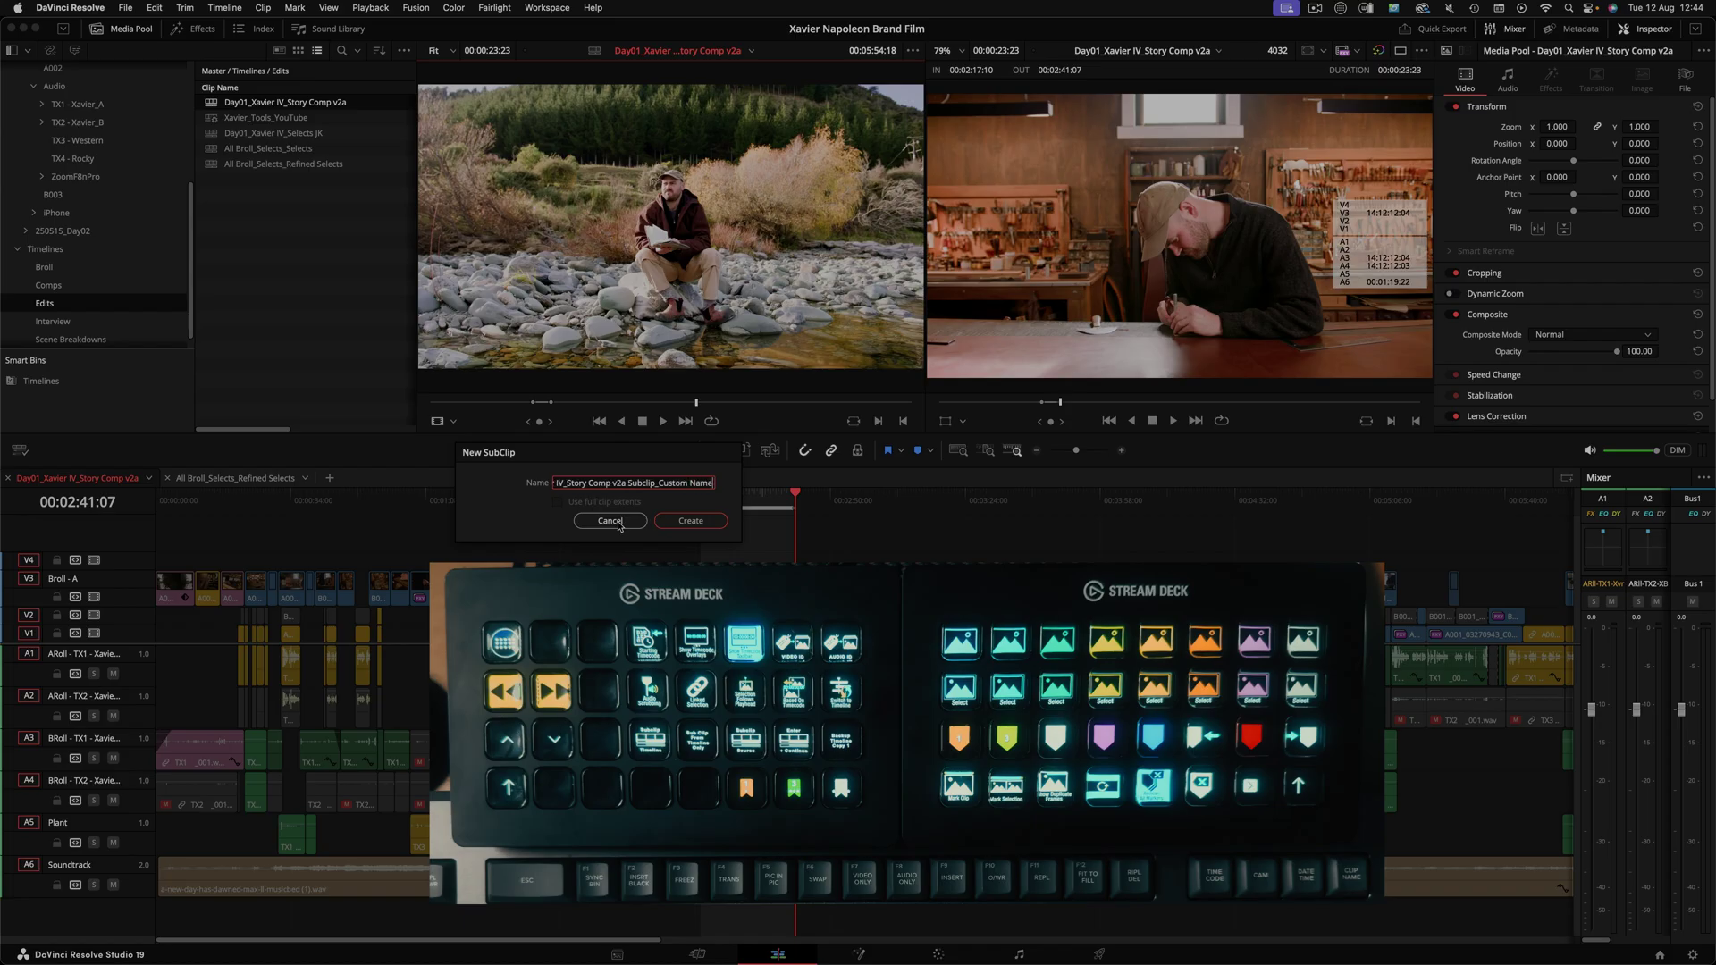
key(Return)
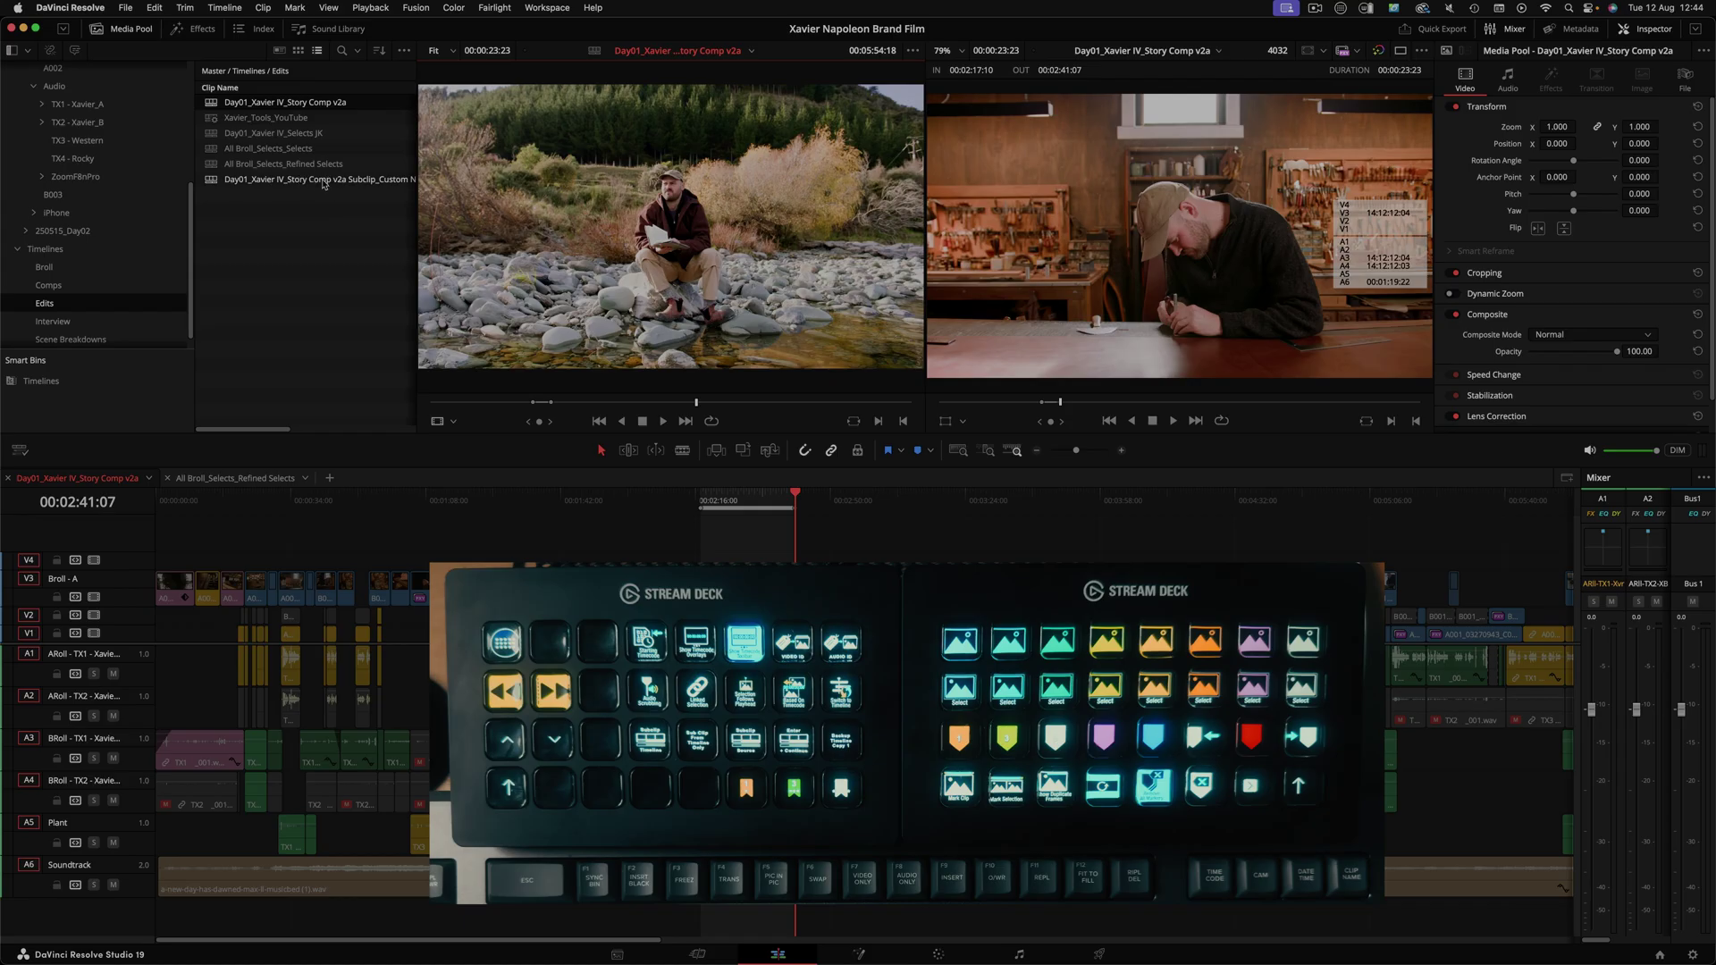
key(alt+x)
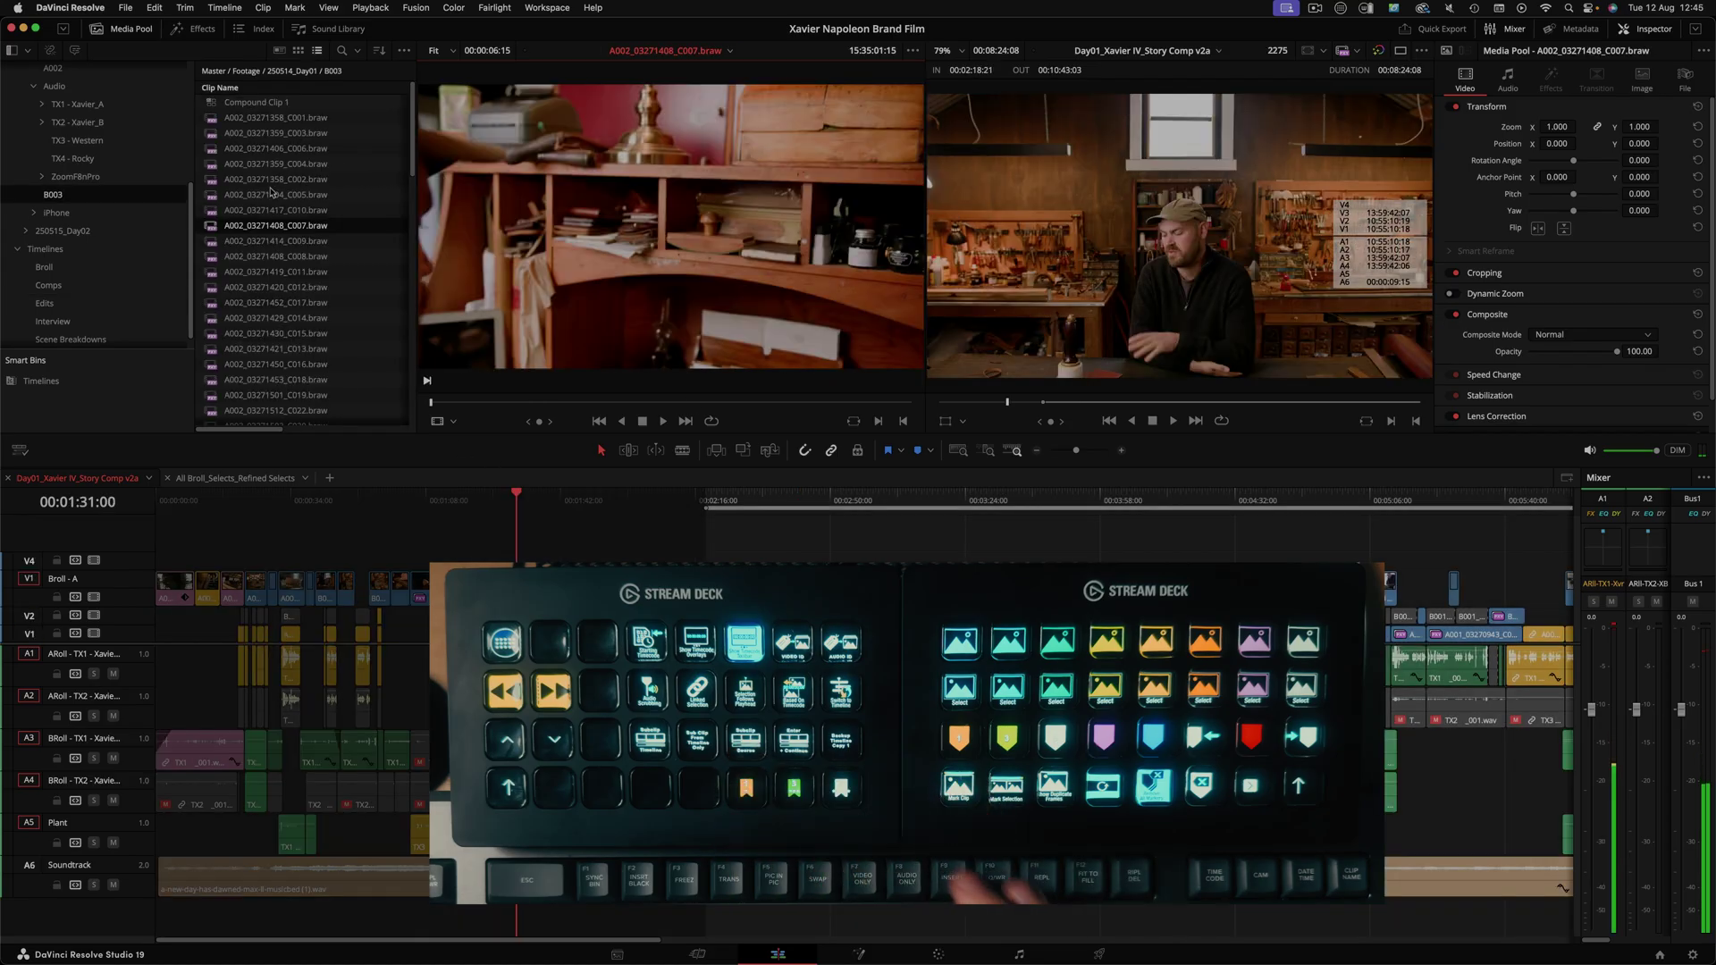
Step: Load A002_03271408_C007.braw as the source clip and mark it from 15:35:02:21 to 15:35:03:23
click(275, 257)
click(276, 226)
click(521, 402)
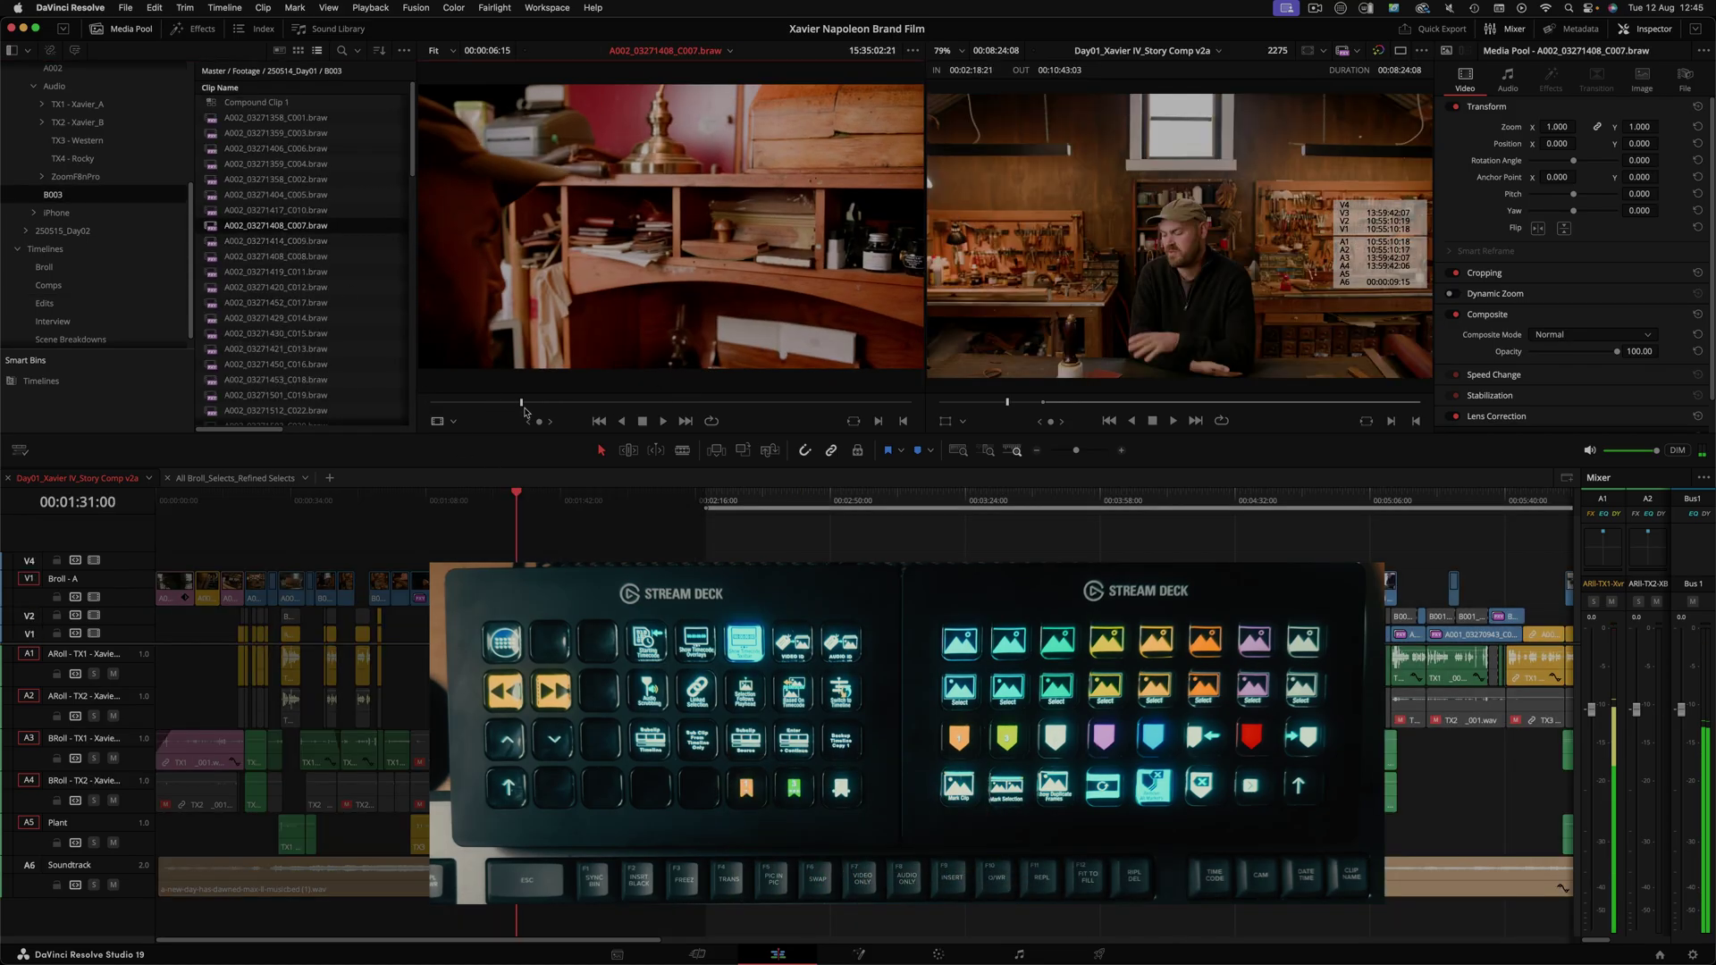
key(i)
click(600, 402)
key(o)
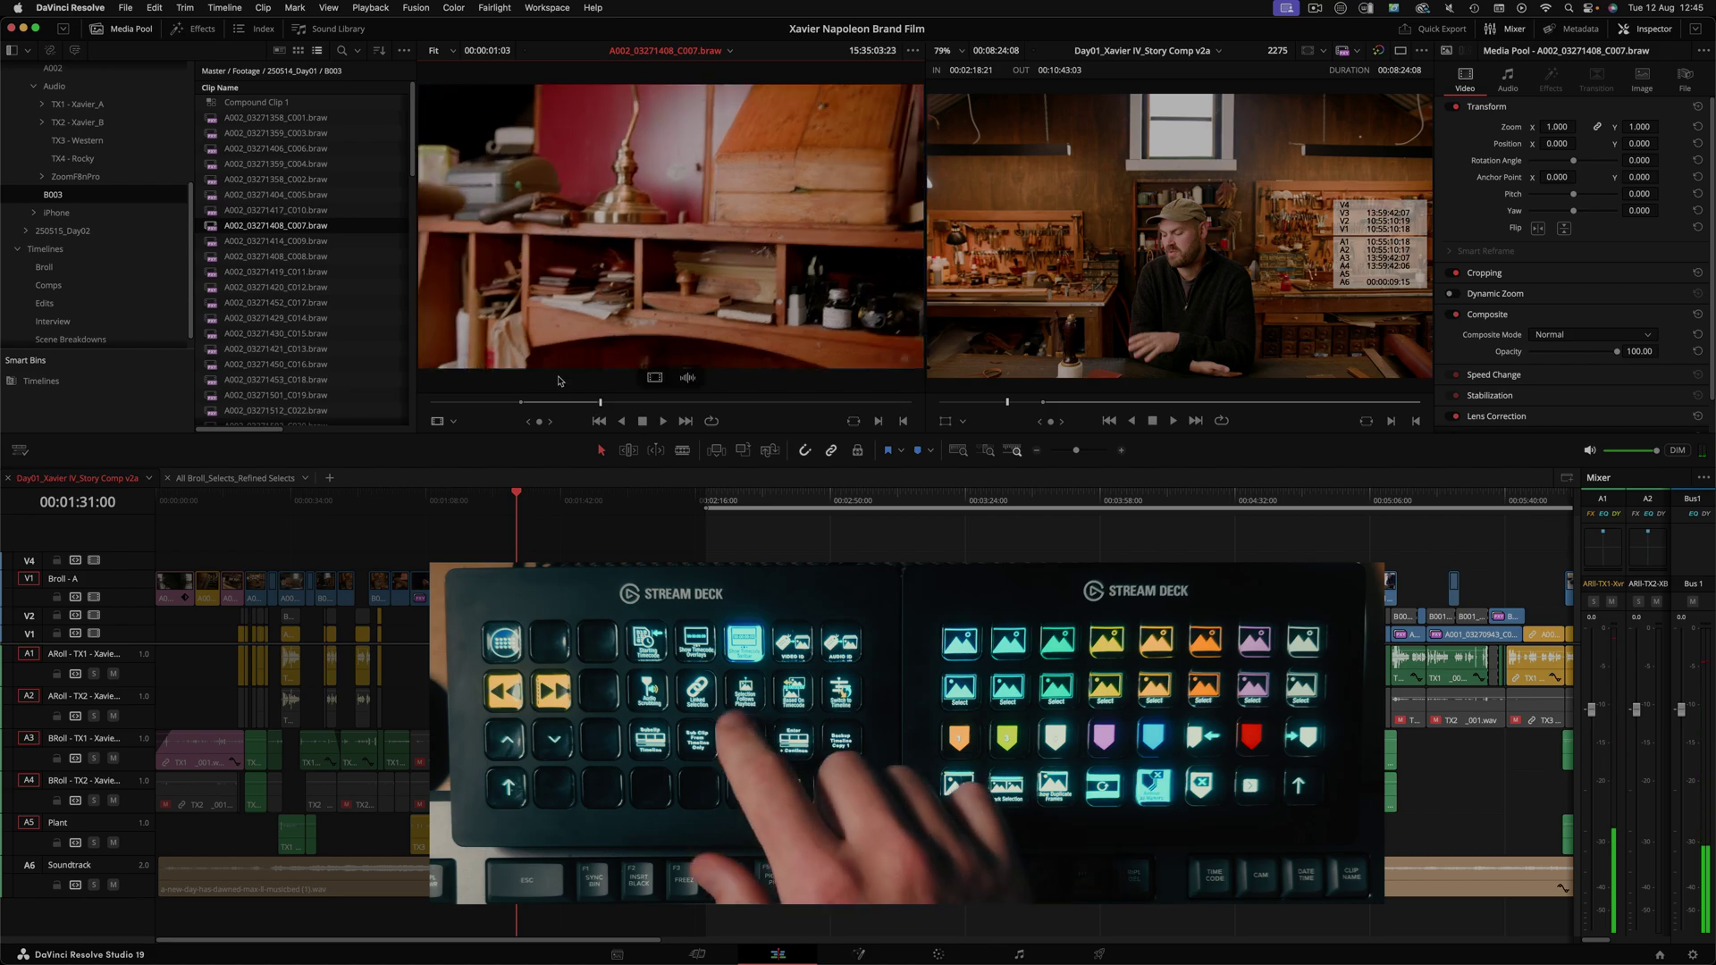
Step: Examine the metadata-variable name in the new subclip dialog for the marked source range, dismiss it and look through the B003 bin
key(alt+b)
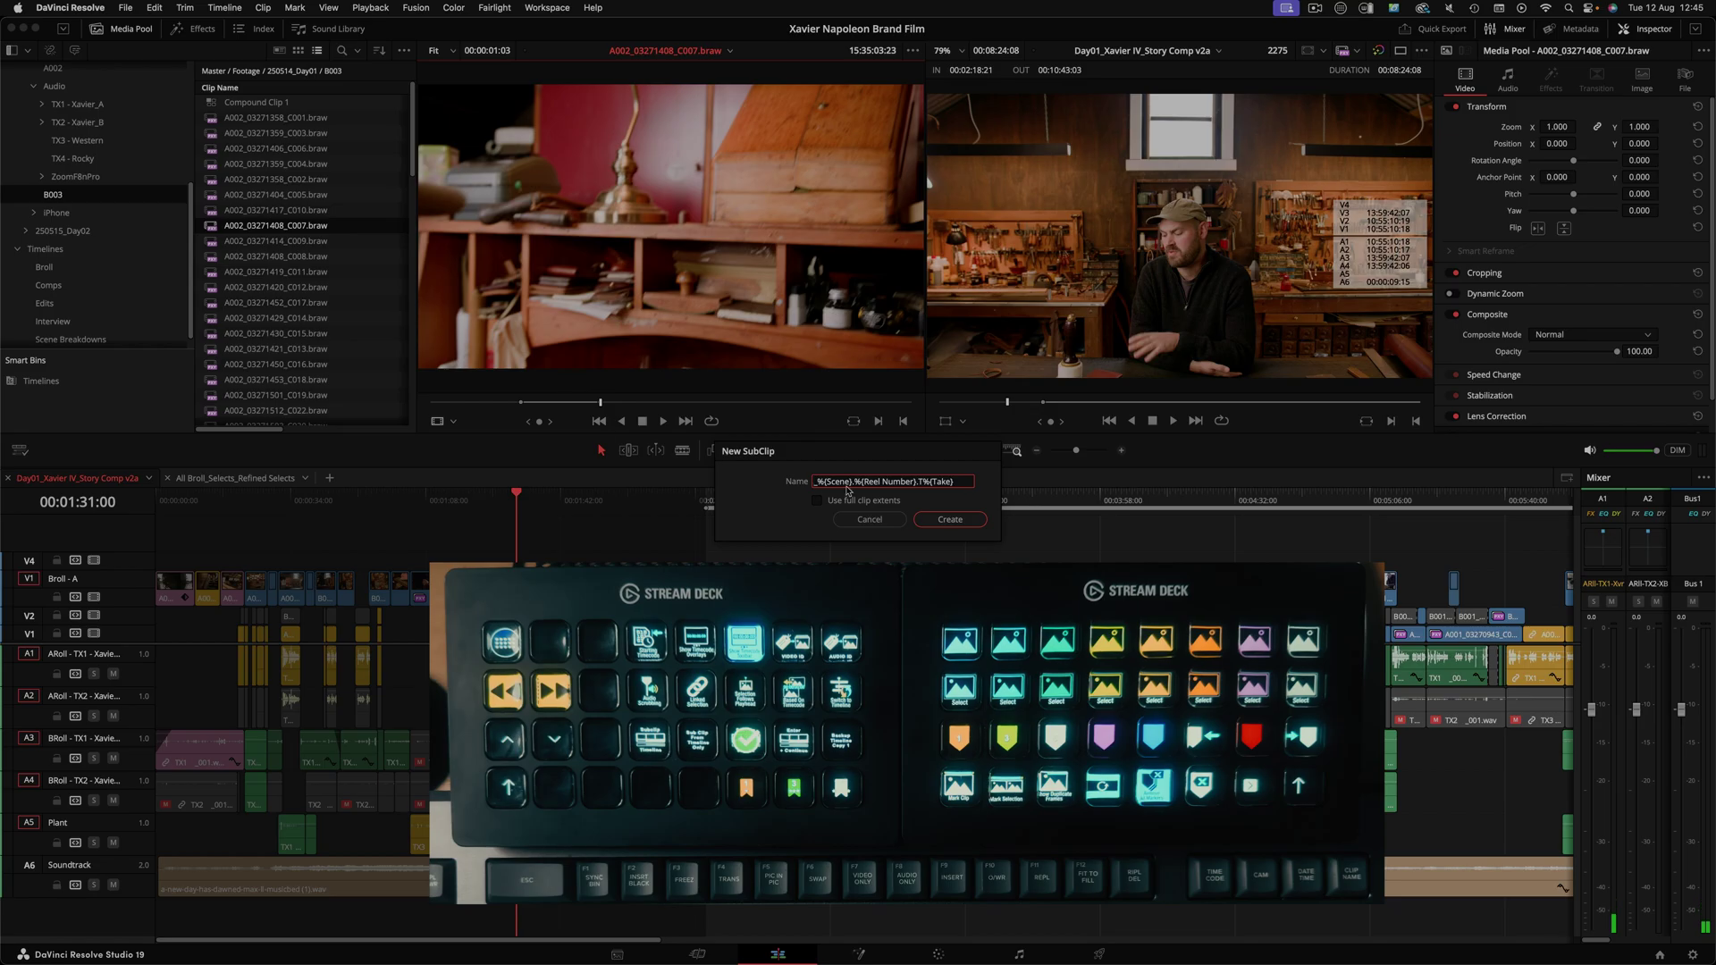
drag(962, 481, 783, 483)
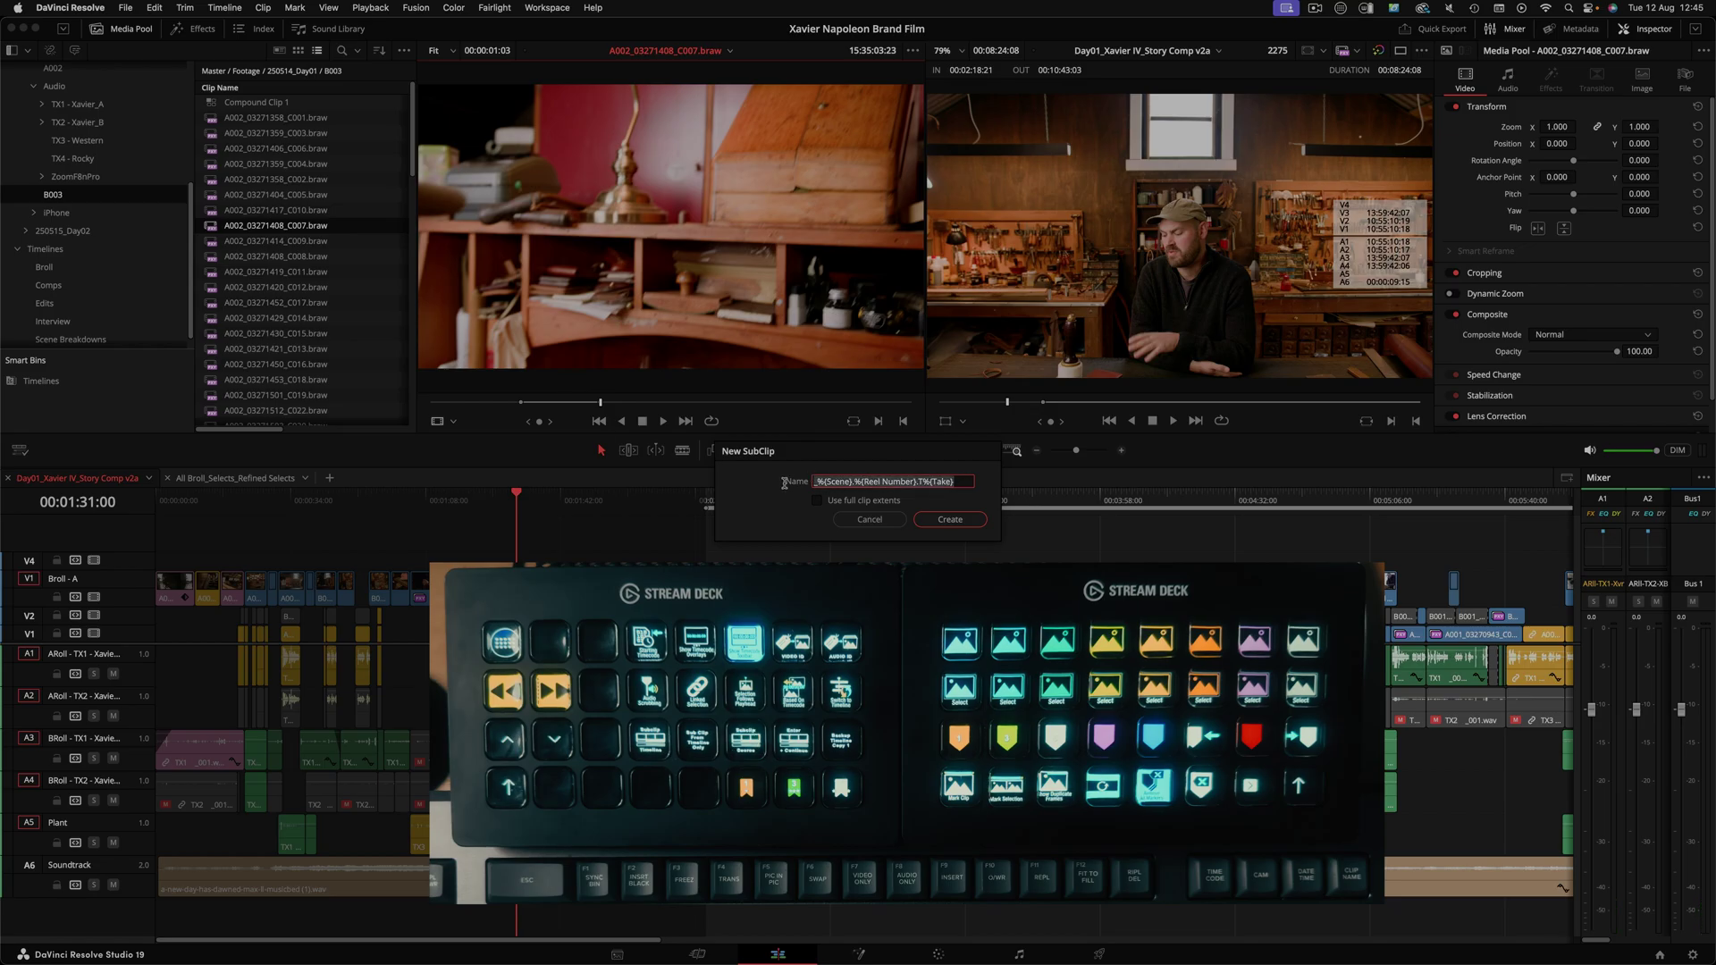
click(825, 483)
key(Escape)
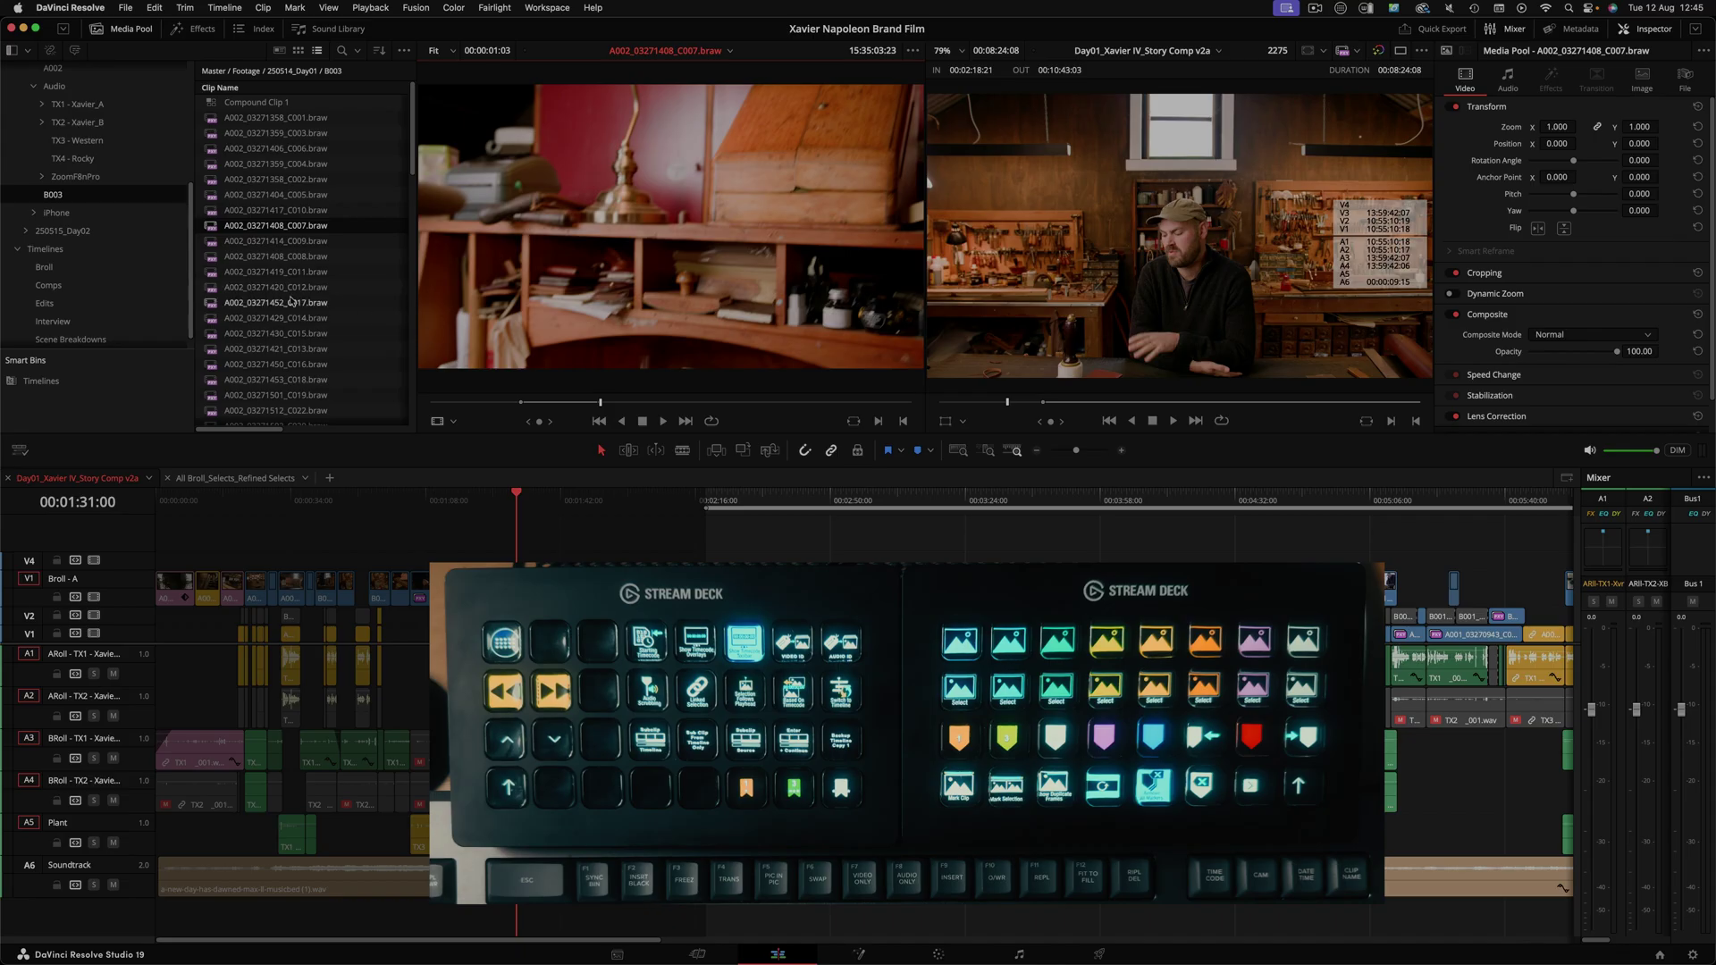
scroll(289, 359, down, 10)
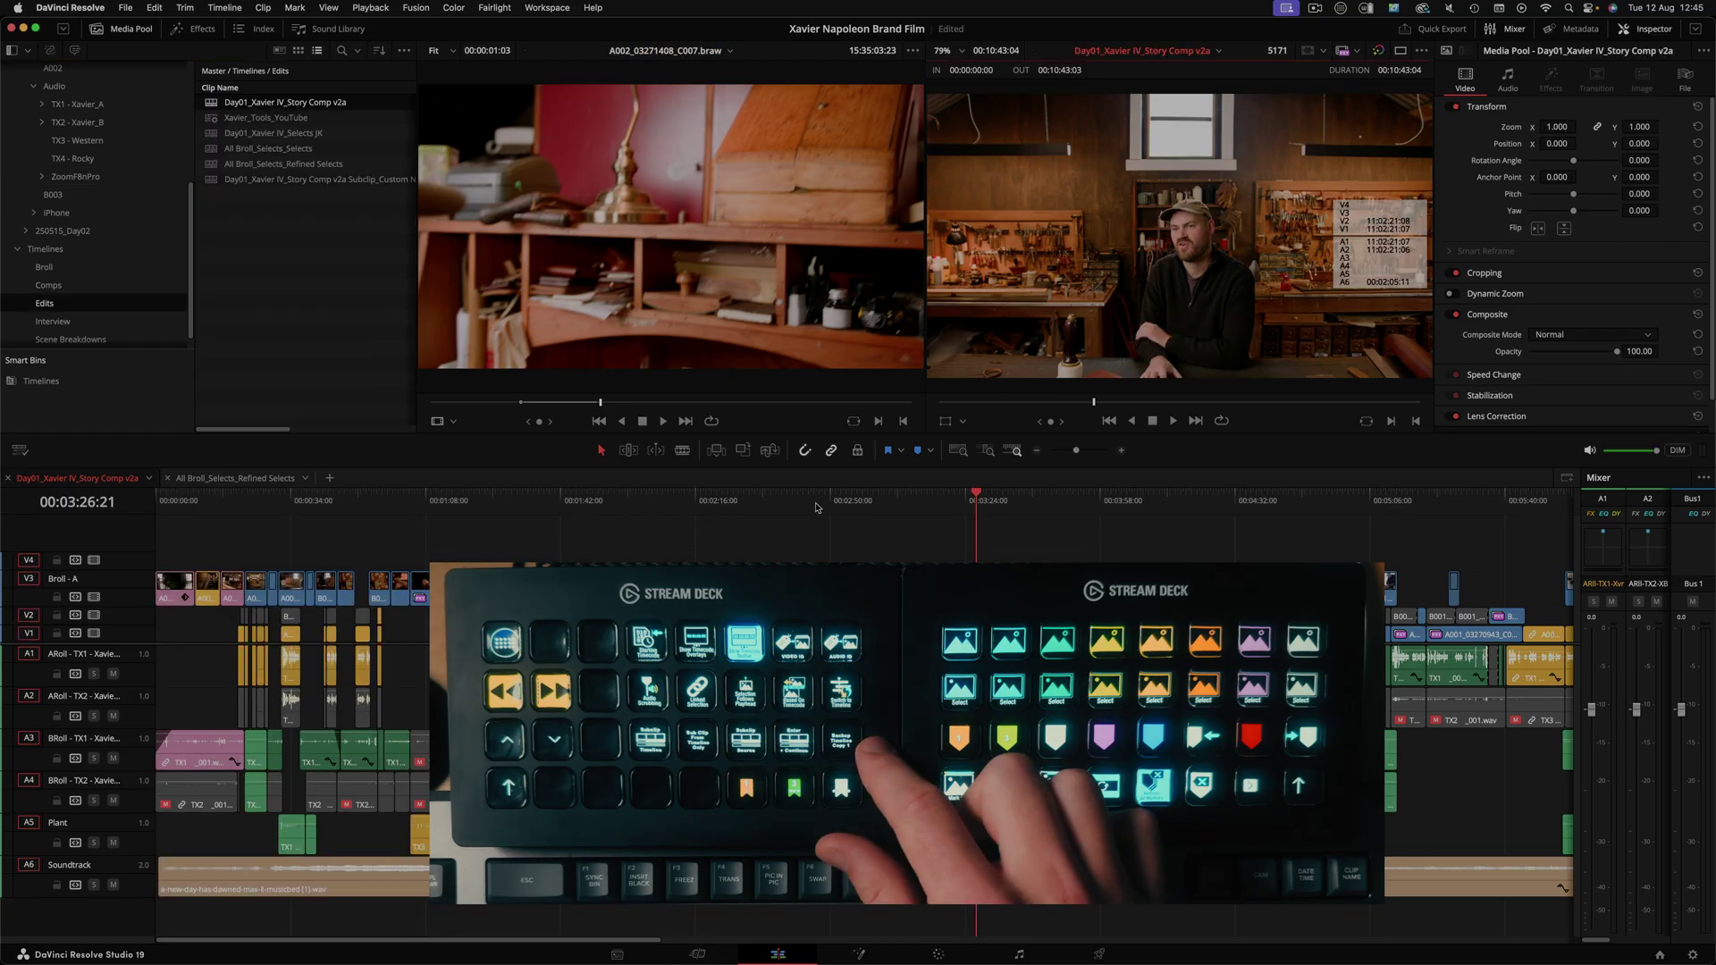
Step: Duplicate the Story Comp v2a timeline and move the playhead in the copy to 00:02:27:03
drag(816, 508, 1200, 554)
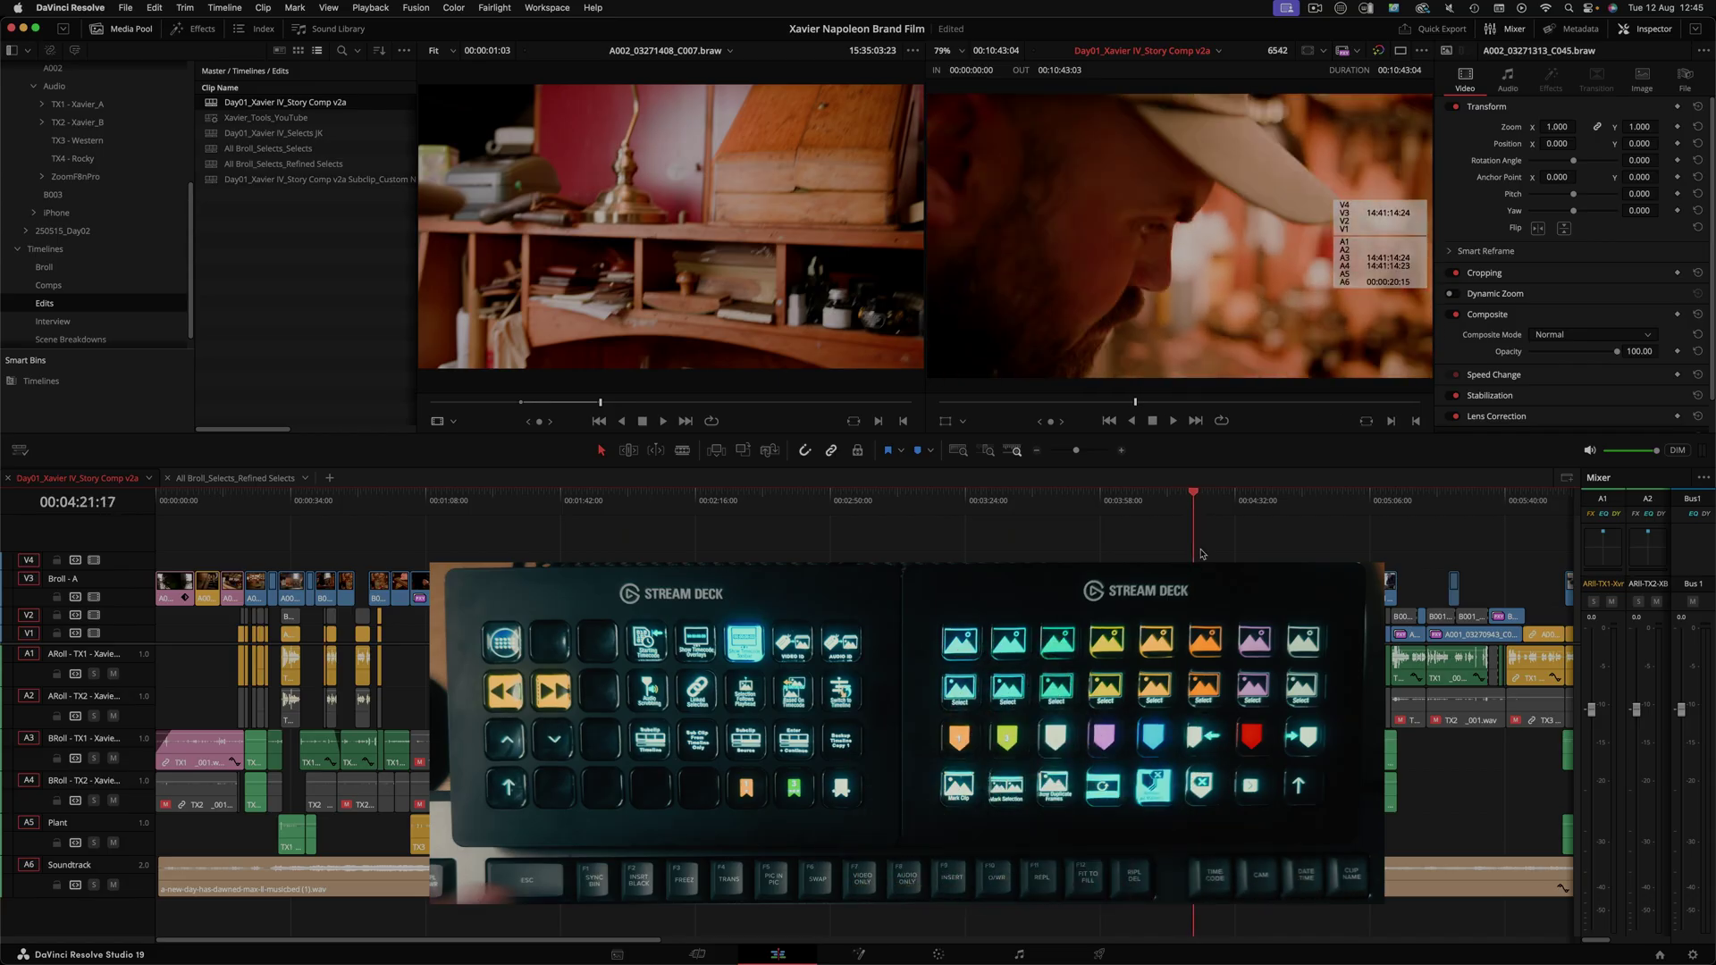
key(super+d)
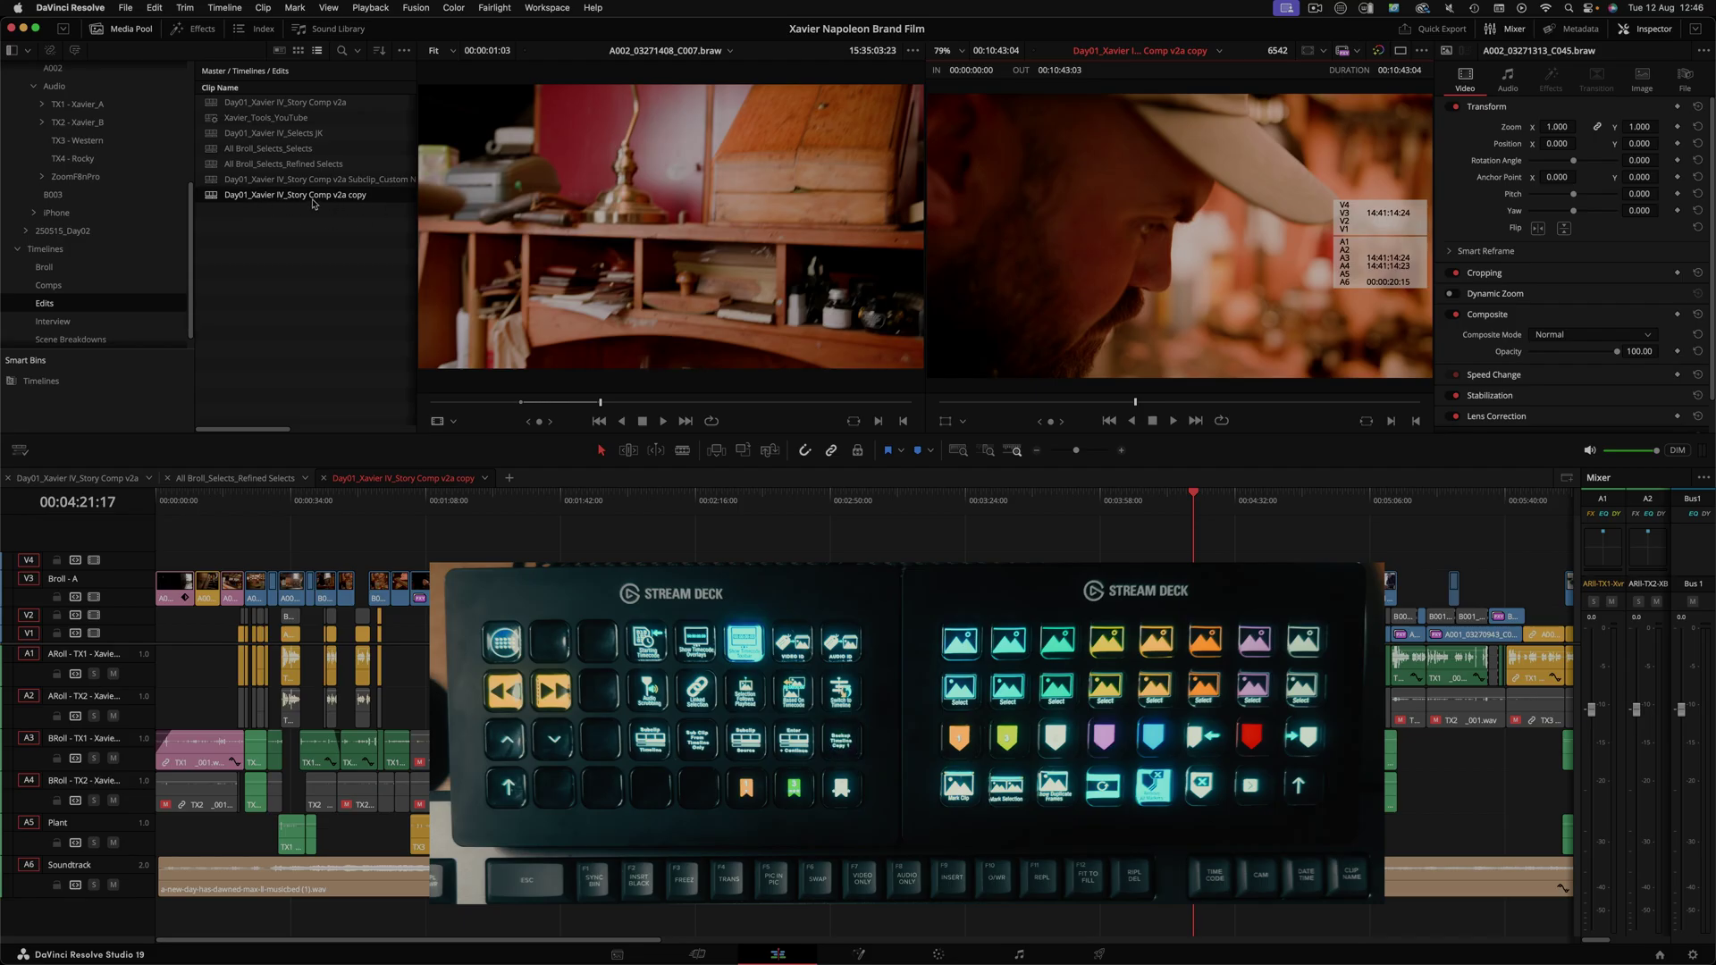
drag(752, 518, 900, 500)
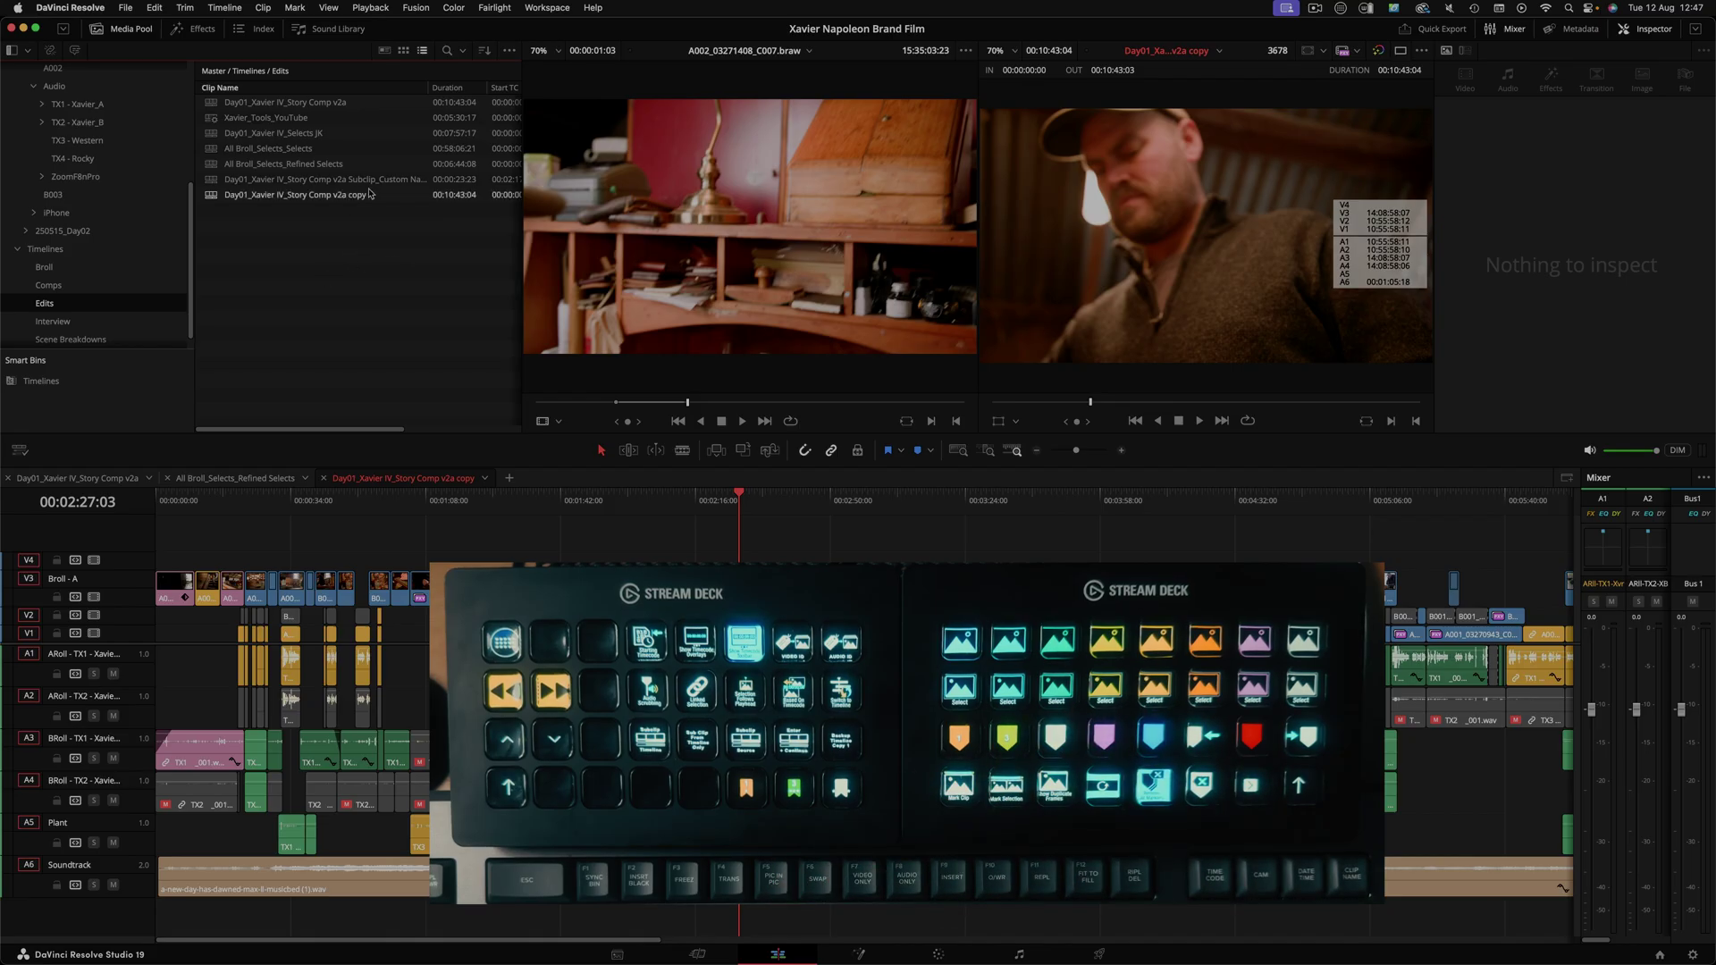
click(397, 181)
click(399, 181)
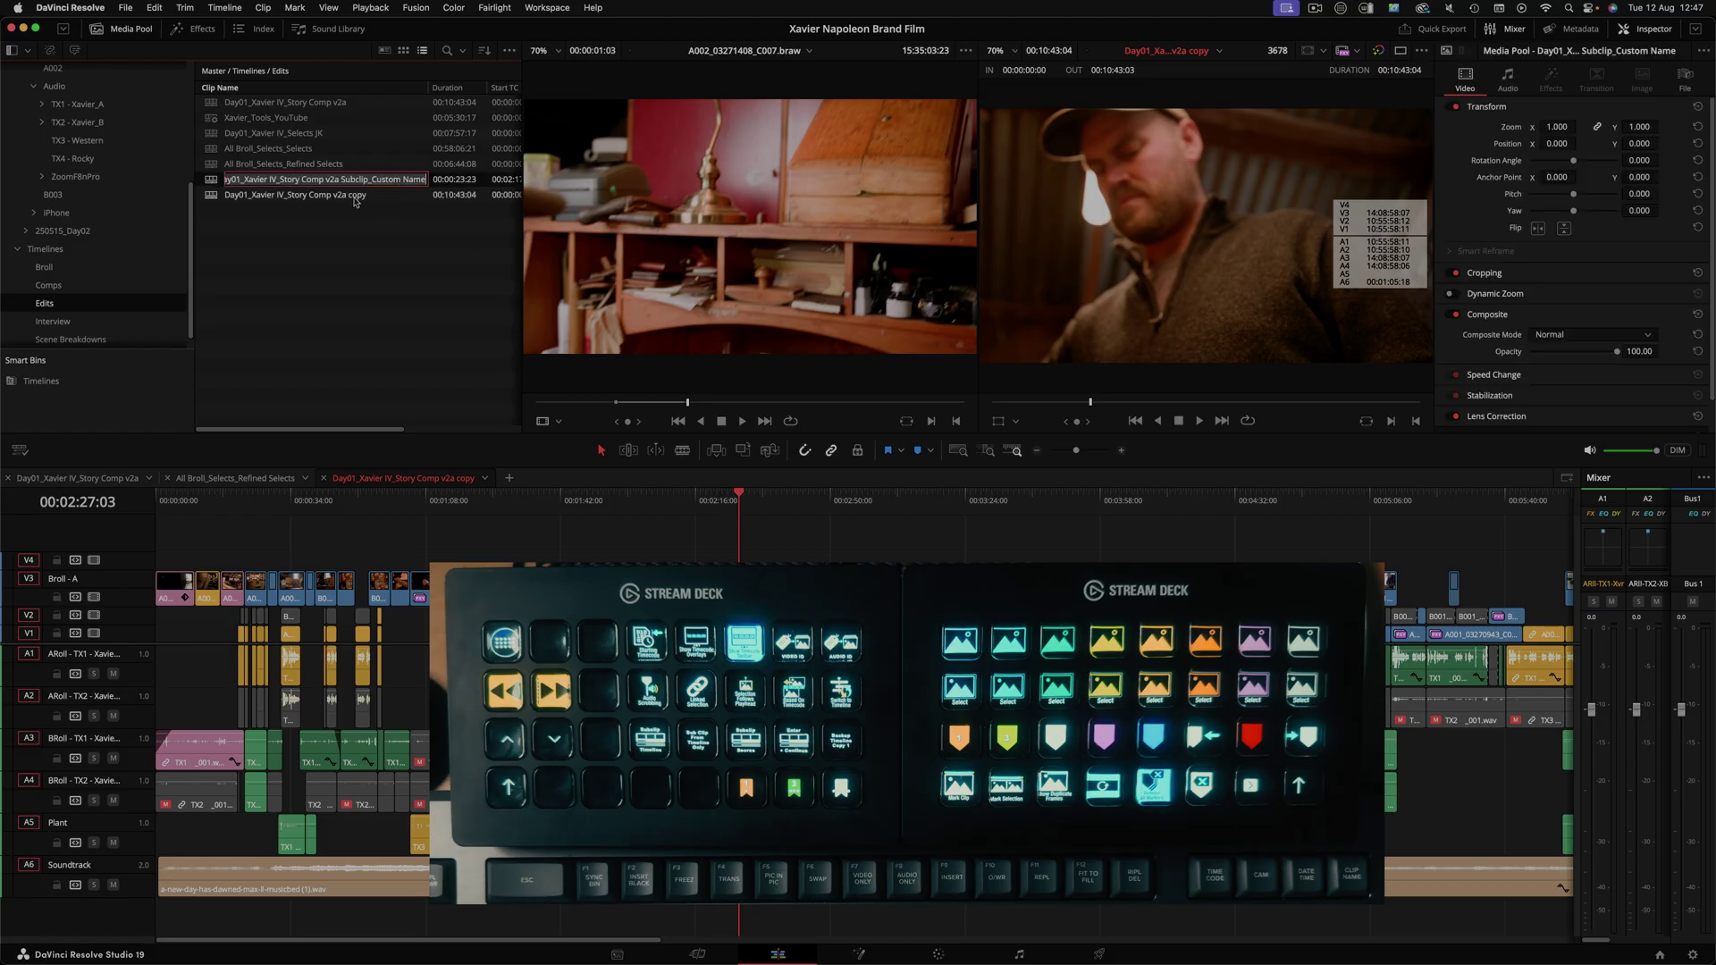
text((3)(5)(1))
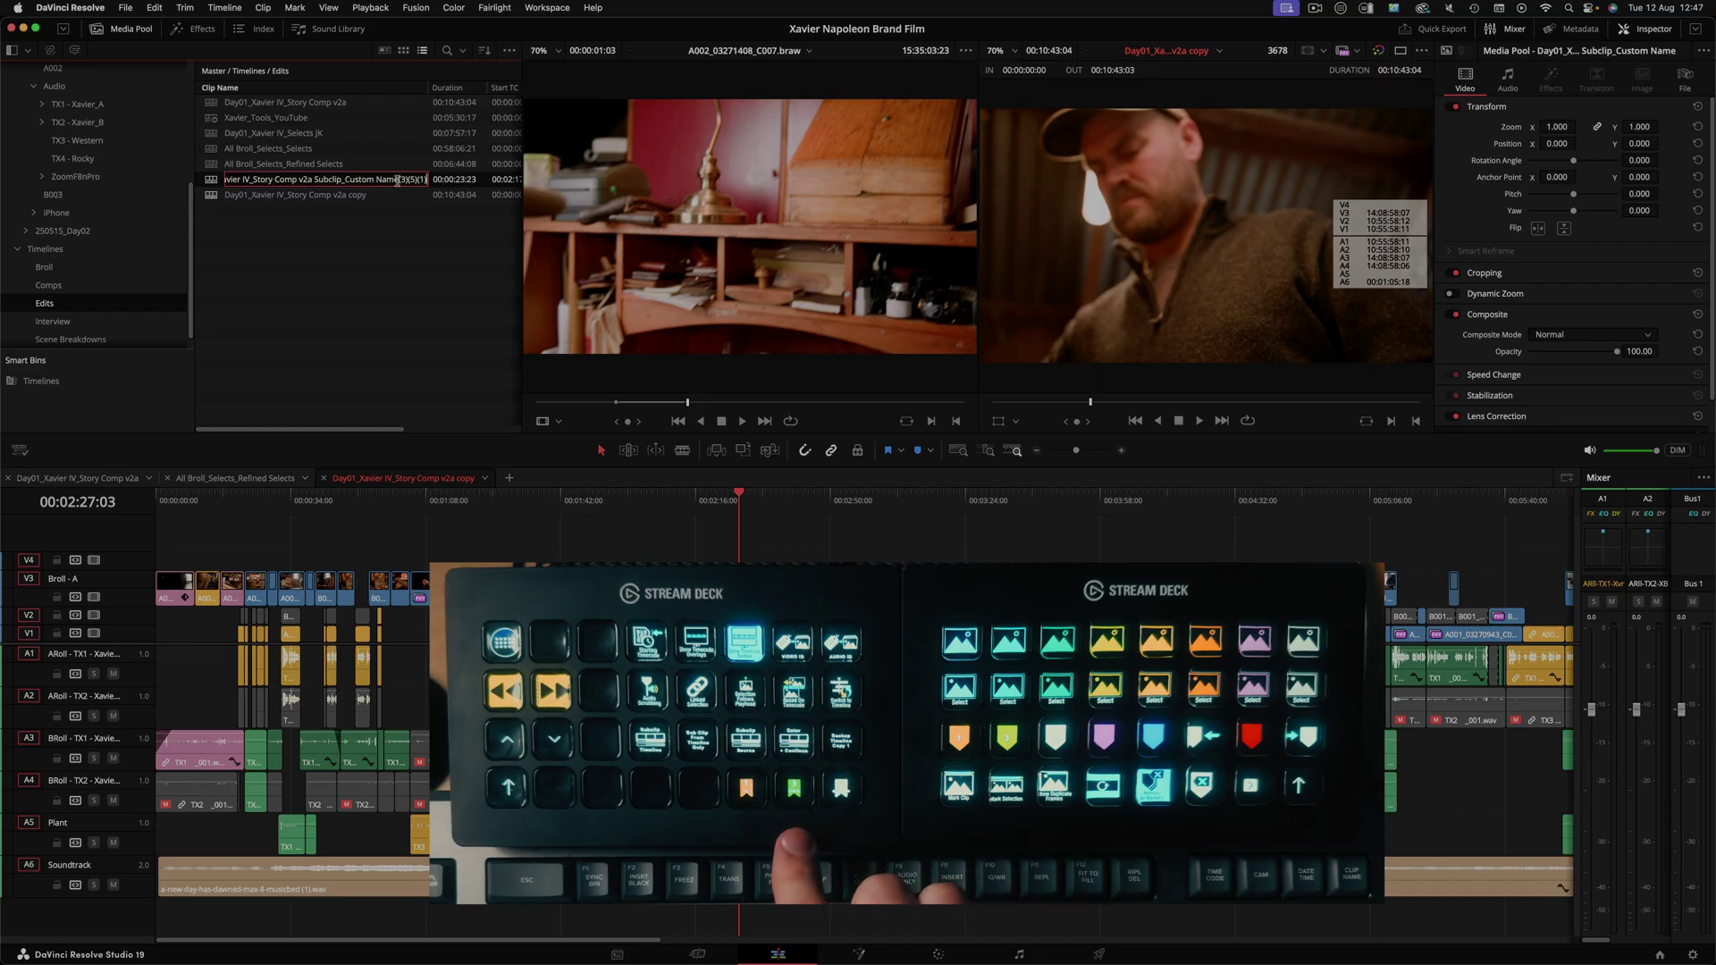
key(BackSpace)
key(BackSpace)
key(BackSpace)
key(BackSpace)
key(BackSpace)
key(BackSpace)
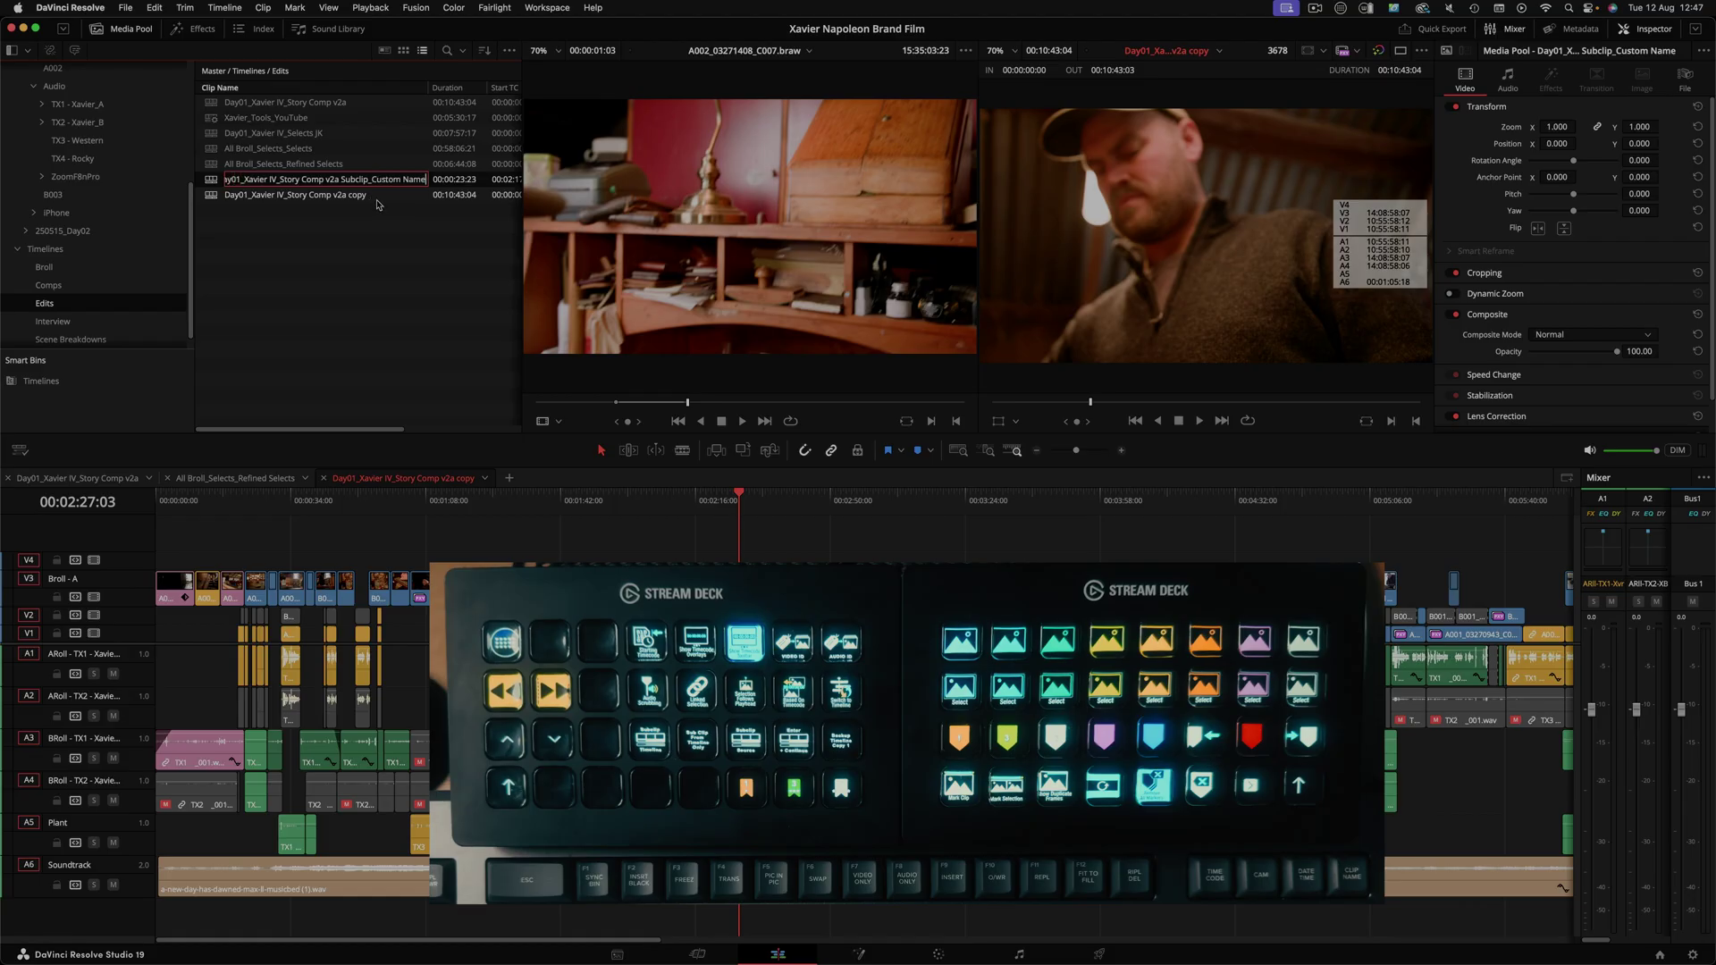
key(Return)
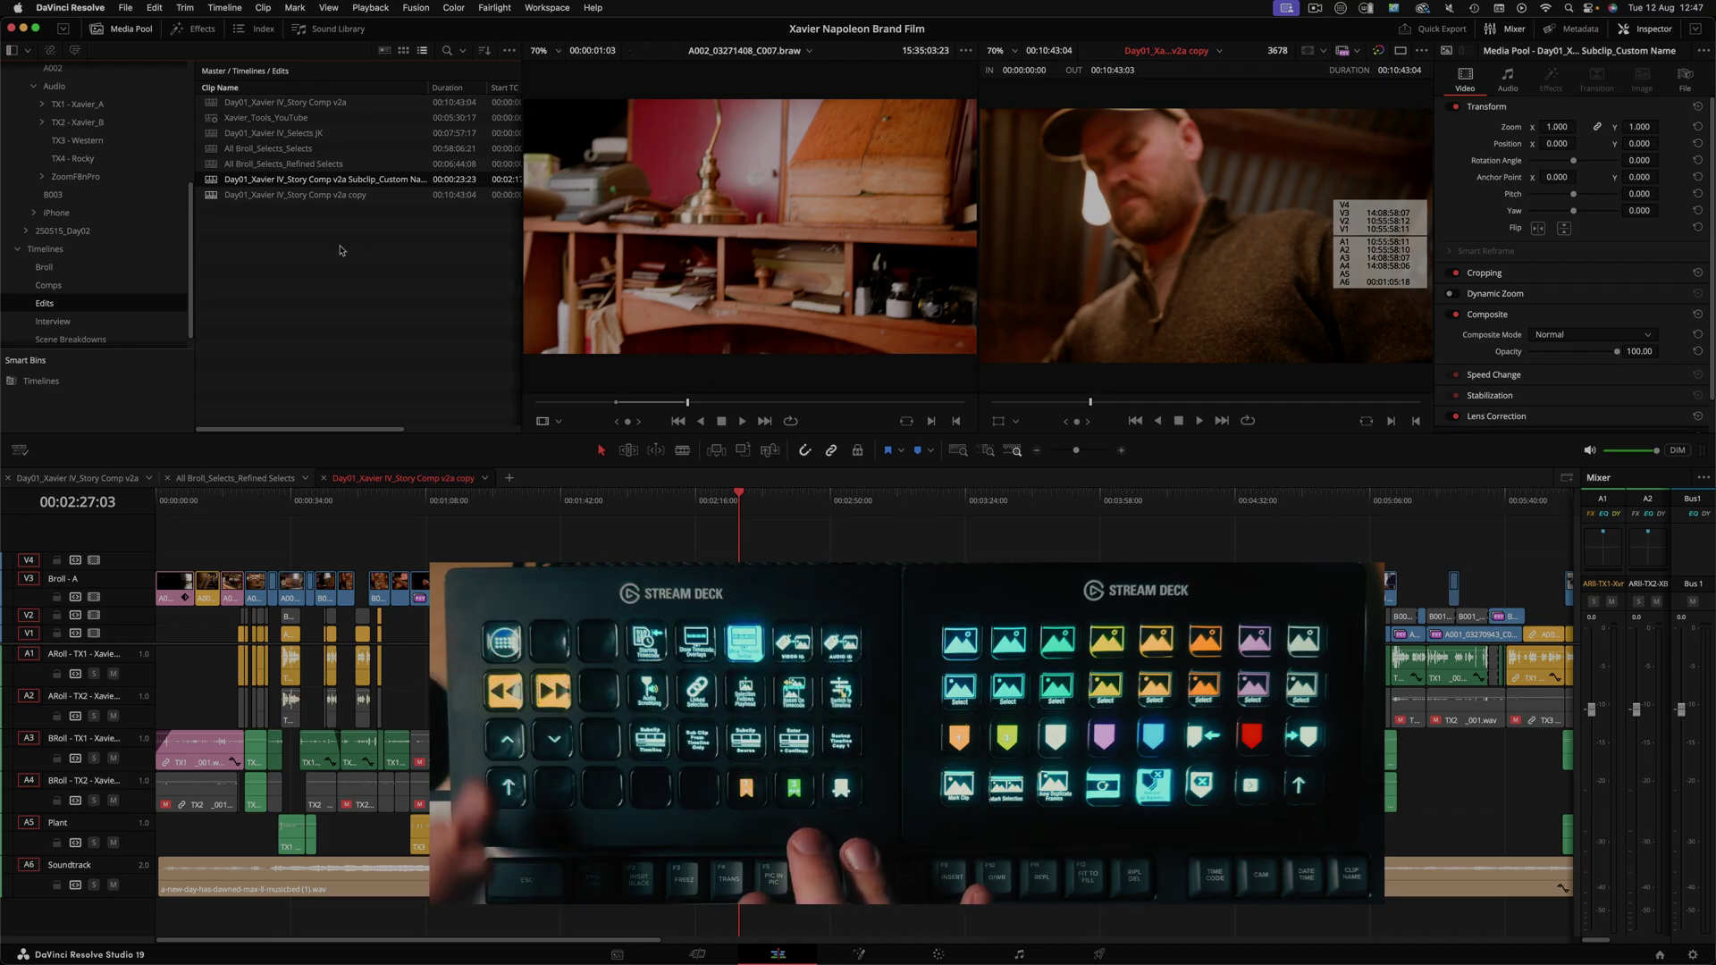
Step: Switch to the Stream Deck app and examine the sequence of hotkeys in the Subclip Timeline multi action
key(super+Tab)
click(471, 300)
click(553, 522)
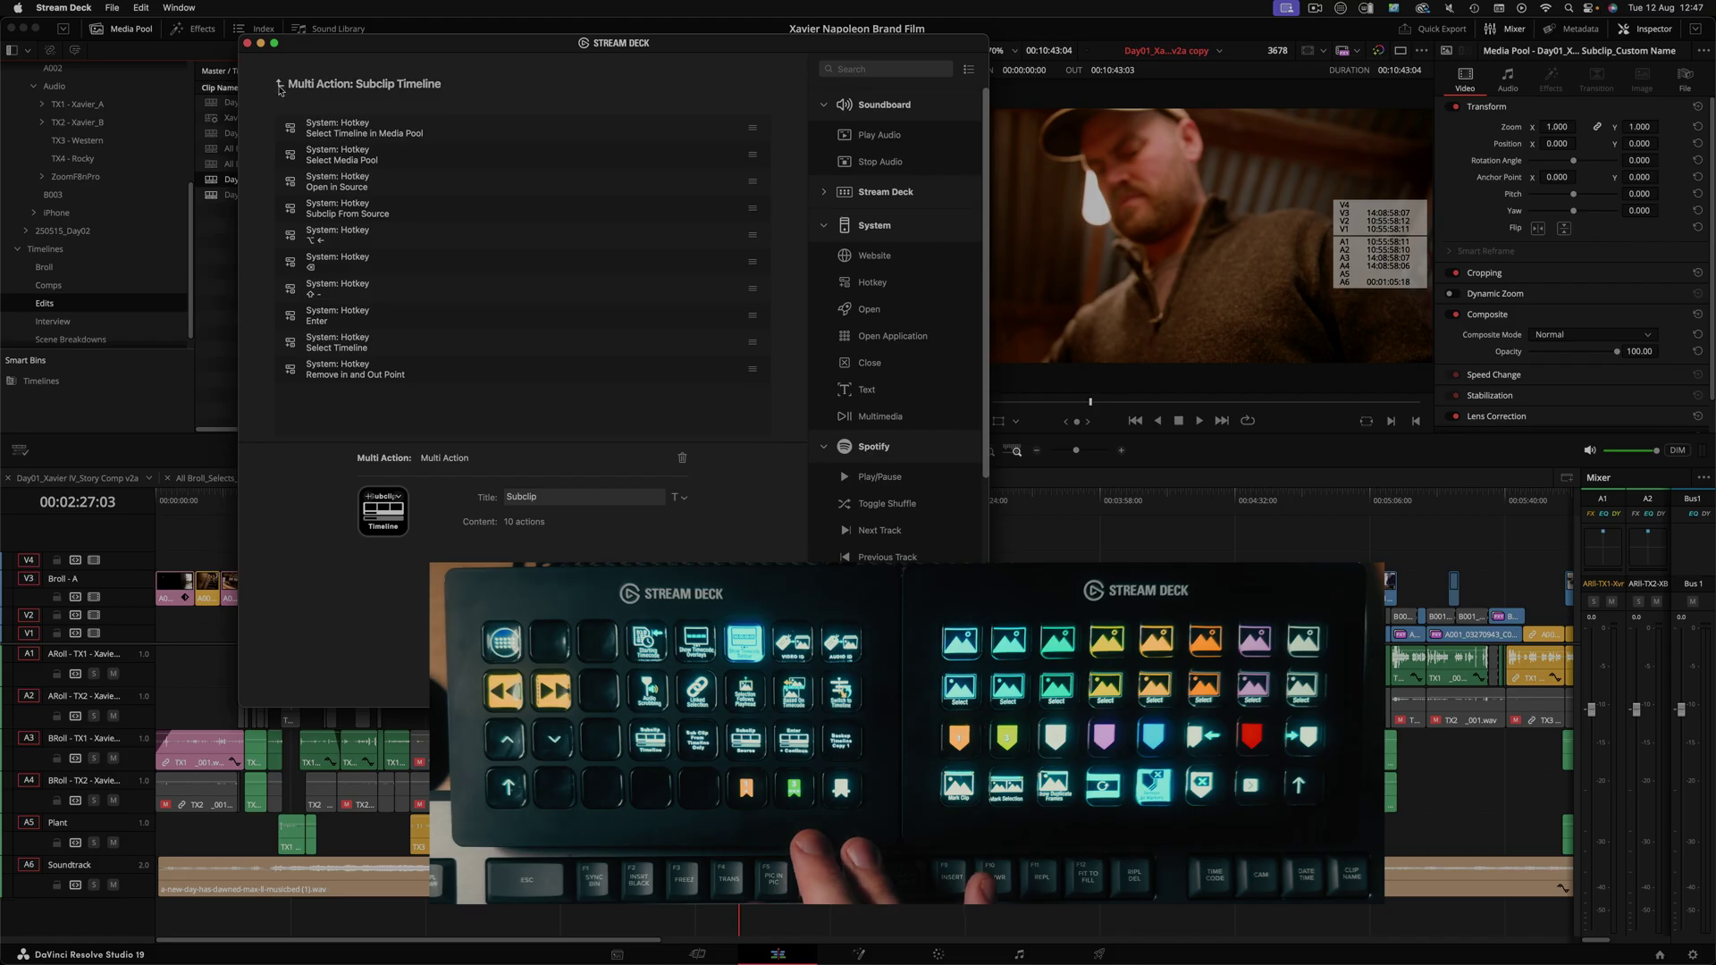
click(280, 83)
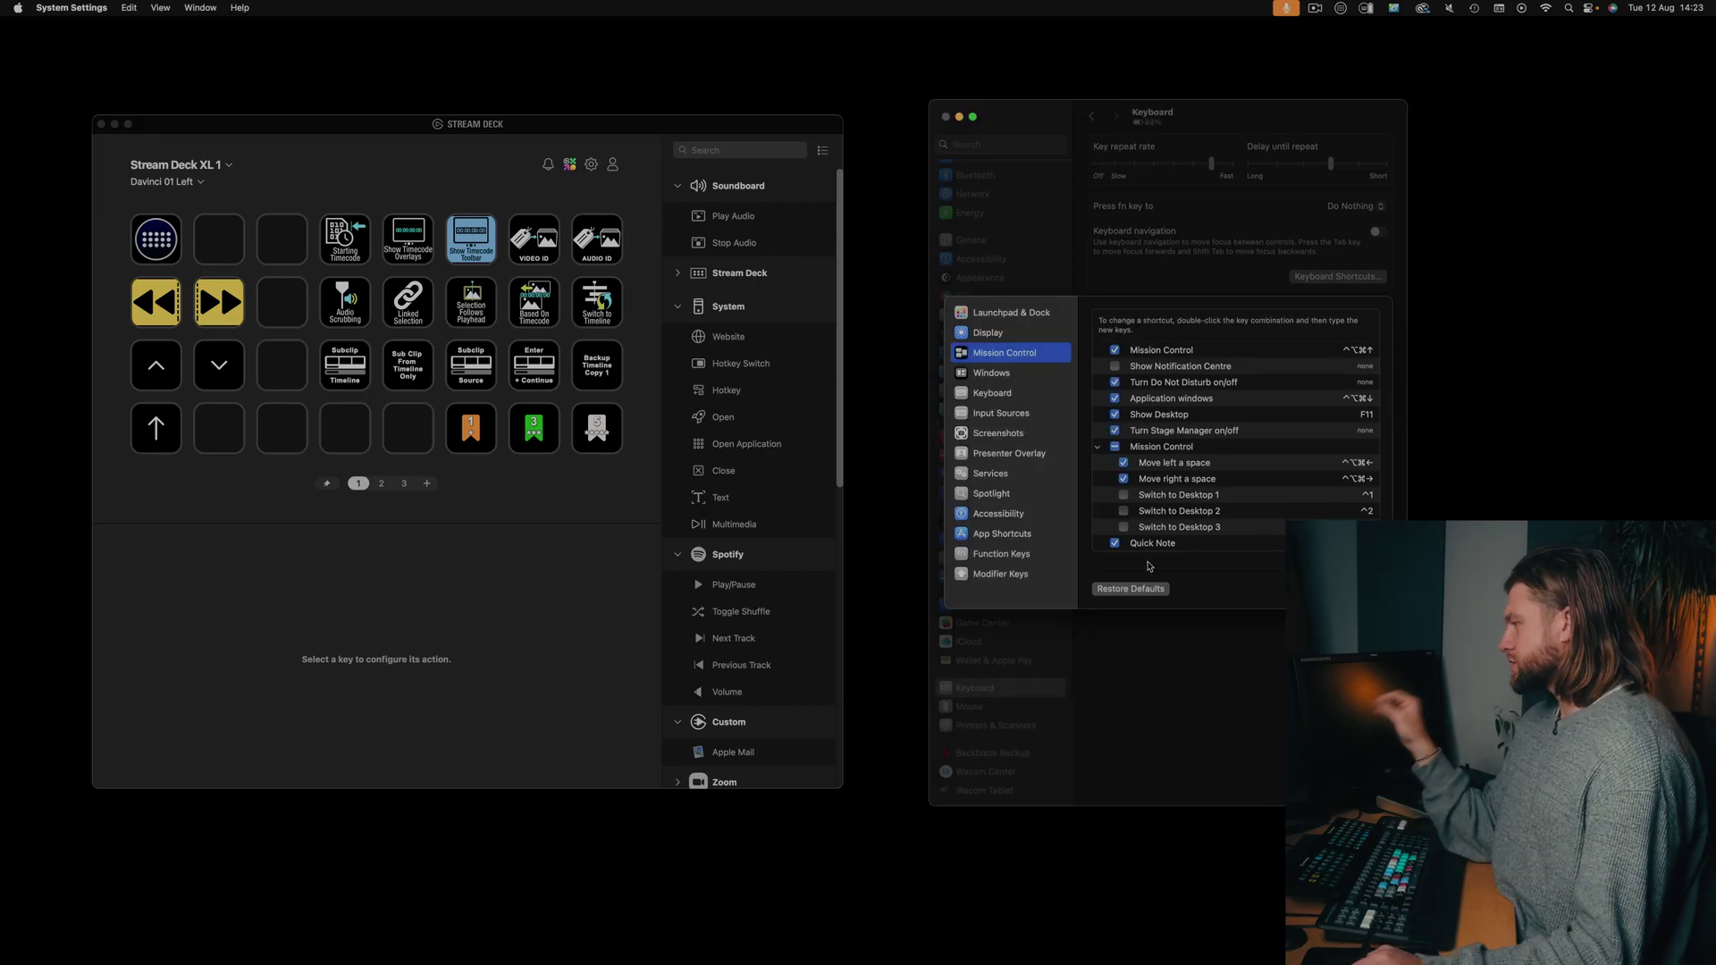
Step: Examine the Mission Control keyboard shortcuts in macOS System Settings, including the shortcuts for moving between spaces
click(1356, 589)
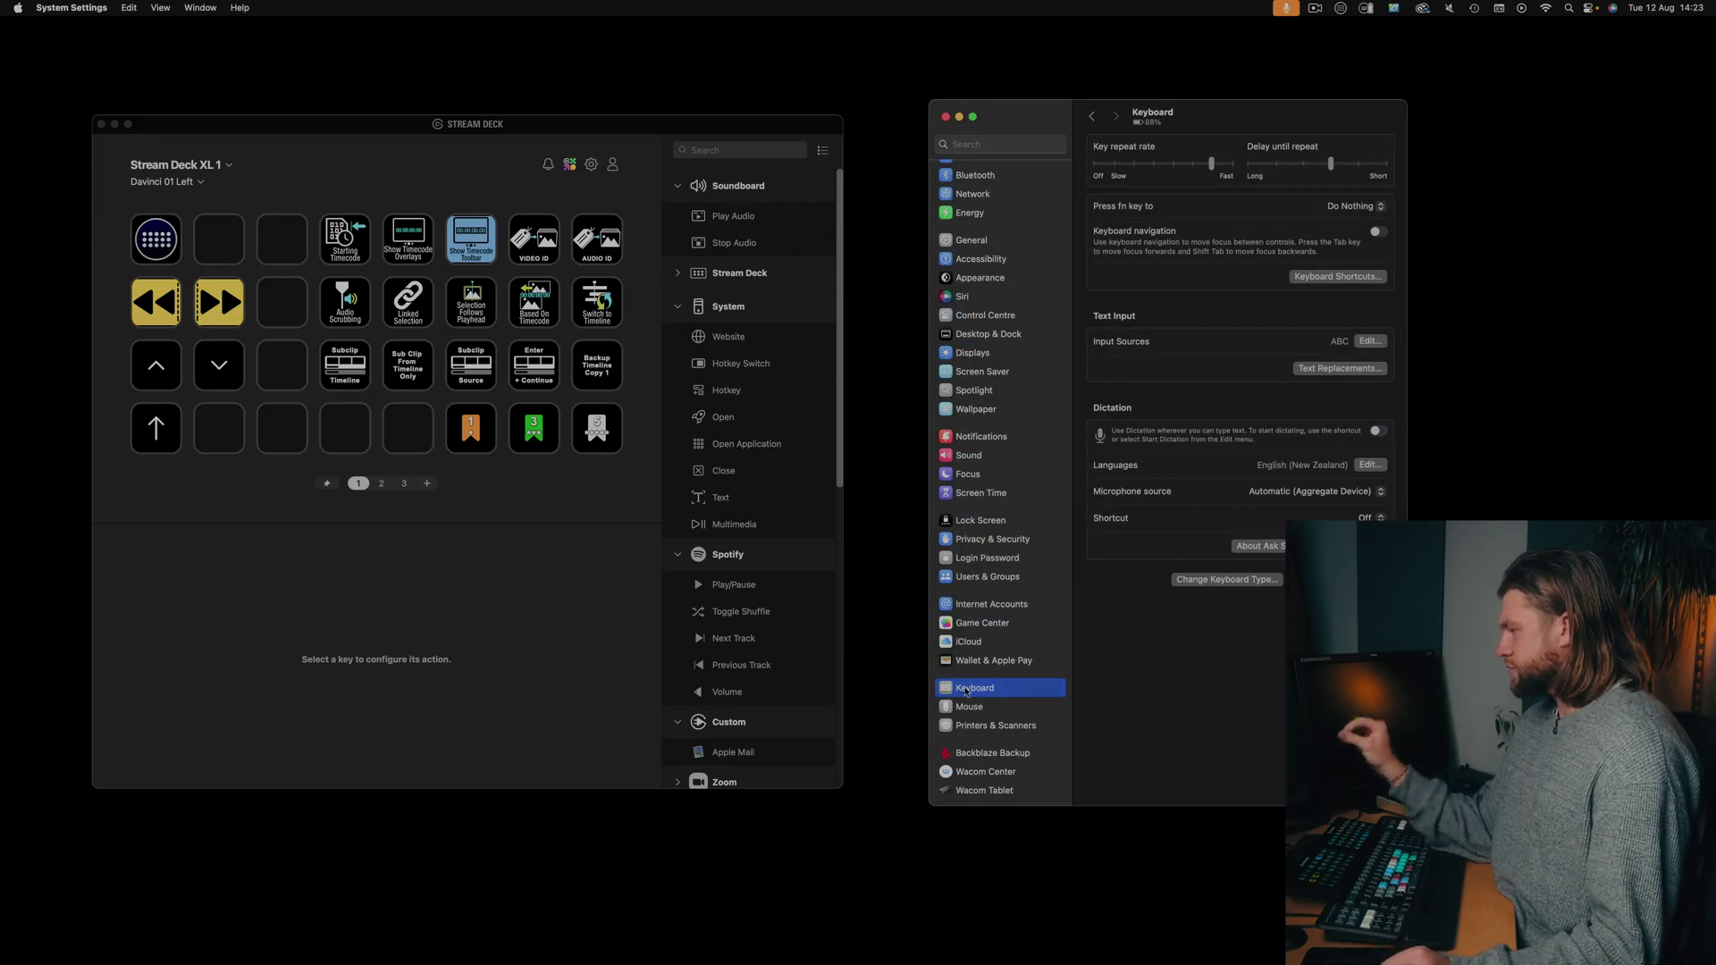
click(1377, 277)
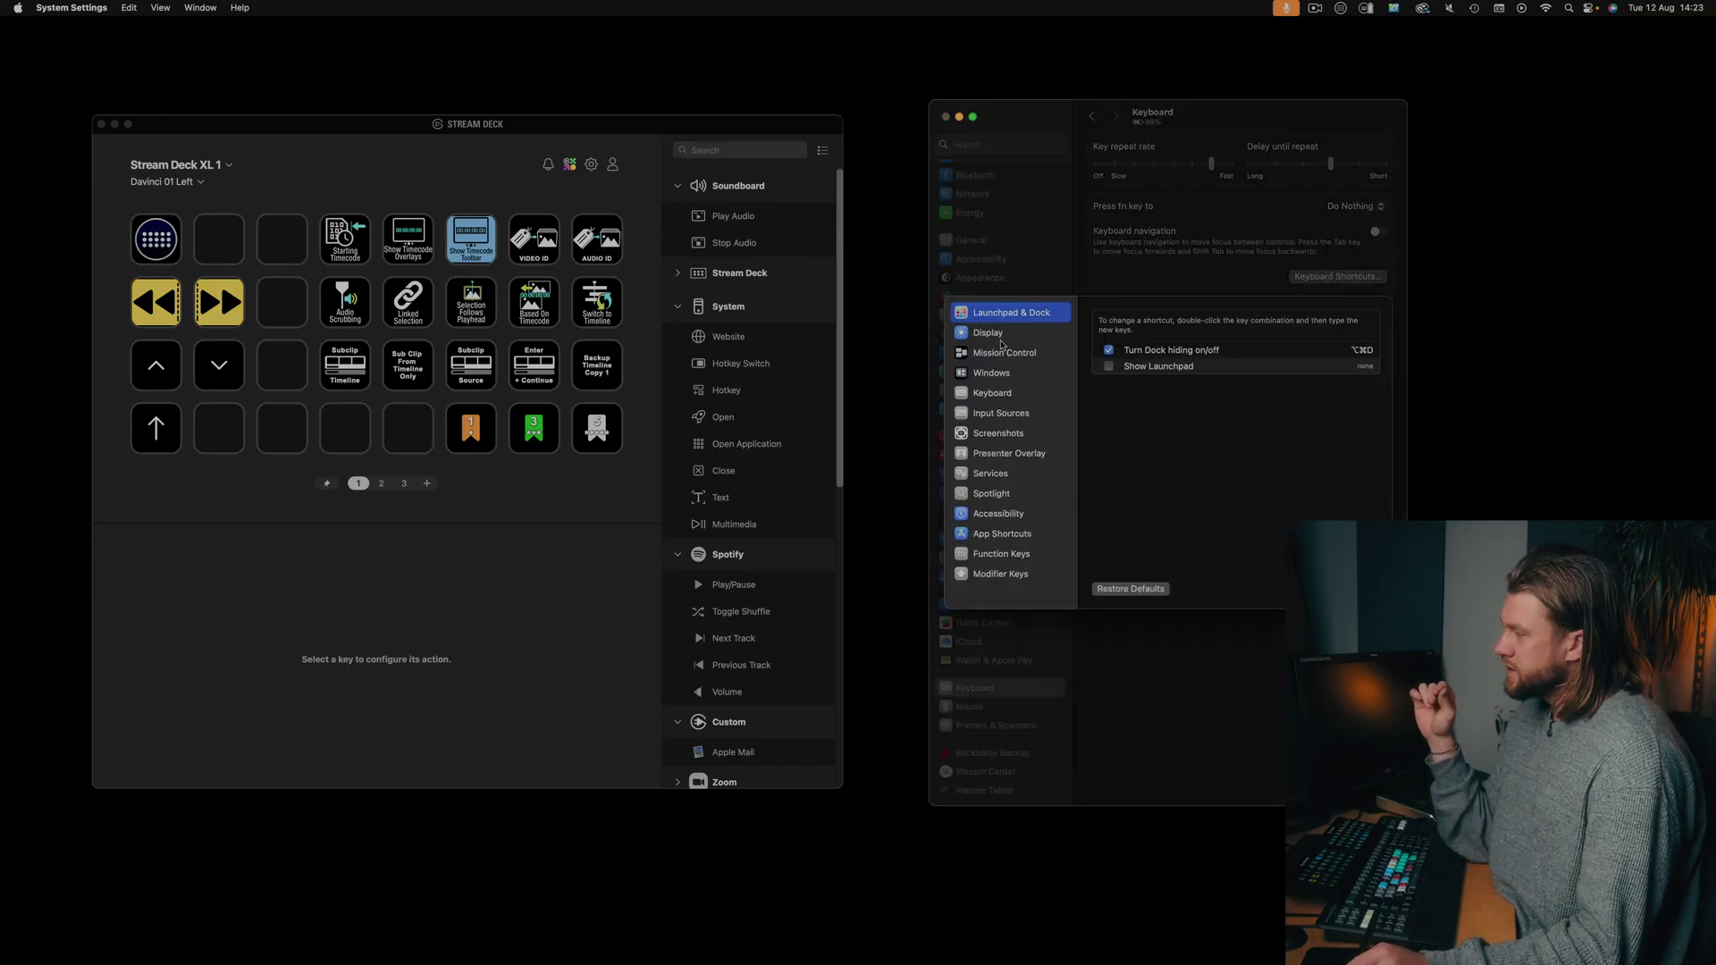
click(999, 352)
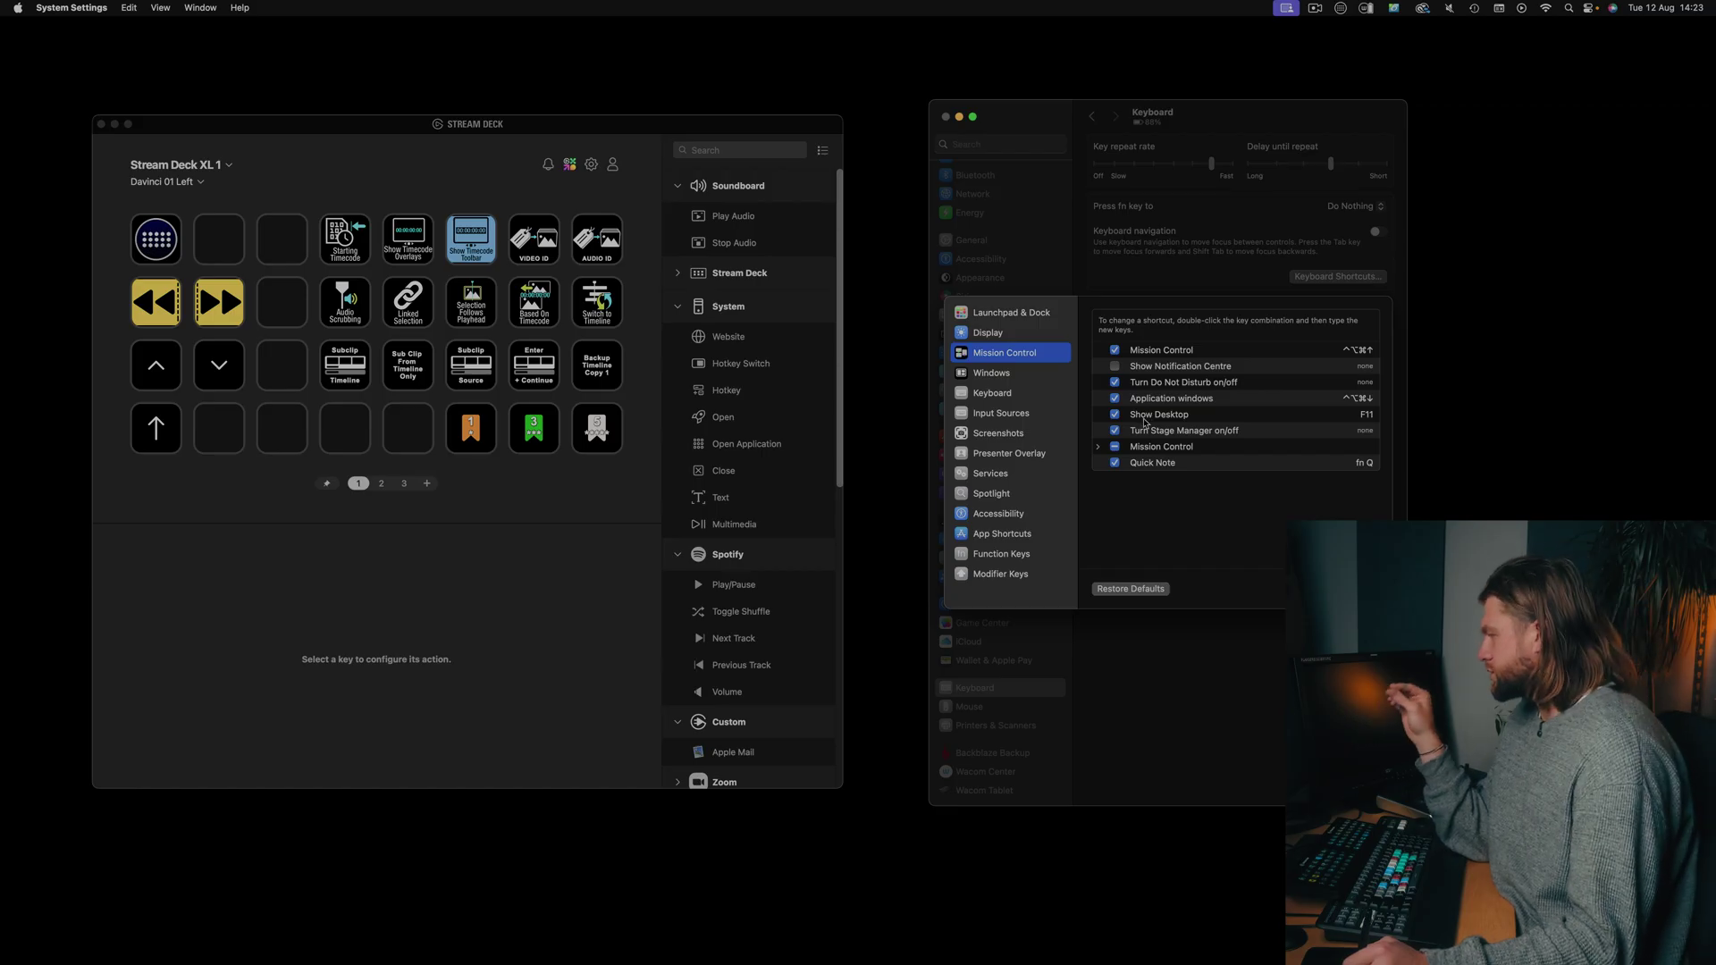
click(1099, 448)
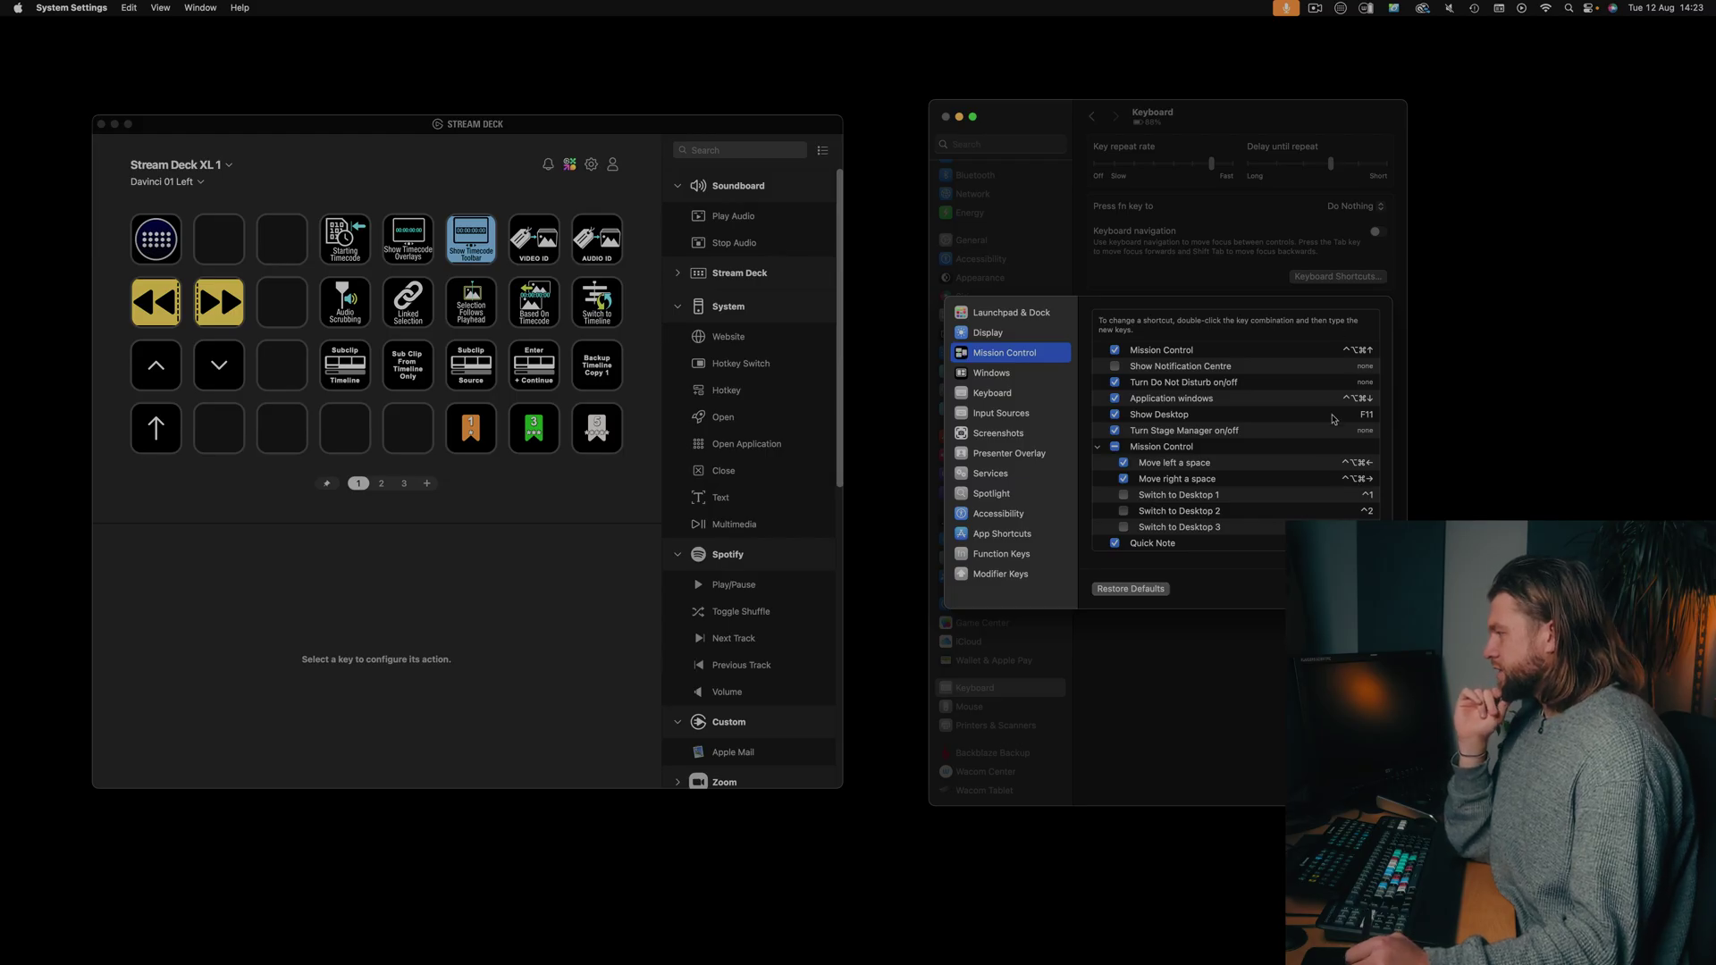
Step: Inspect the hotkey assigned to the Mac Mission Control key in the Stream Deck app and test Mission Control
click(168, 313)
key(Right)
key(Down)
click(168, 367)
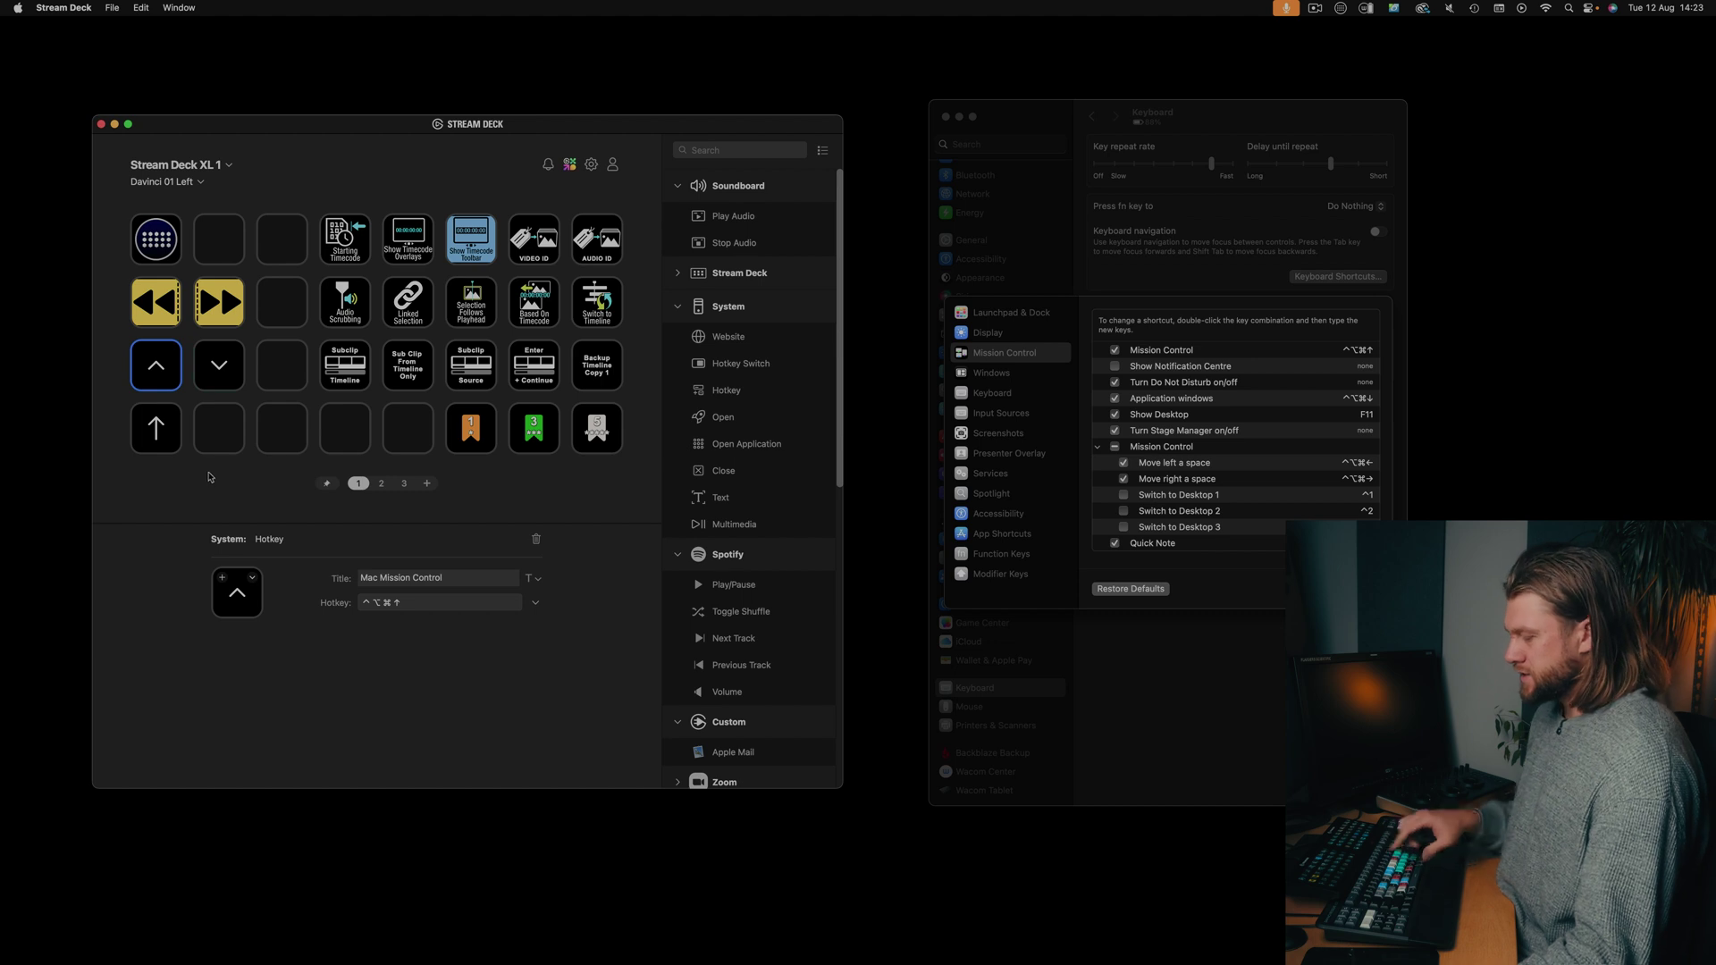
key(ctrl+alt+super+Up)
key(ctrl+alt+super+Up)
Step: Test the Show Desktop shortcut and inspect the settings of the Show Desktop and rewind keys in the Stream Deck app
key(F11)
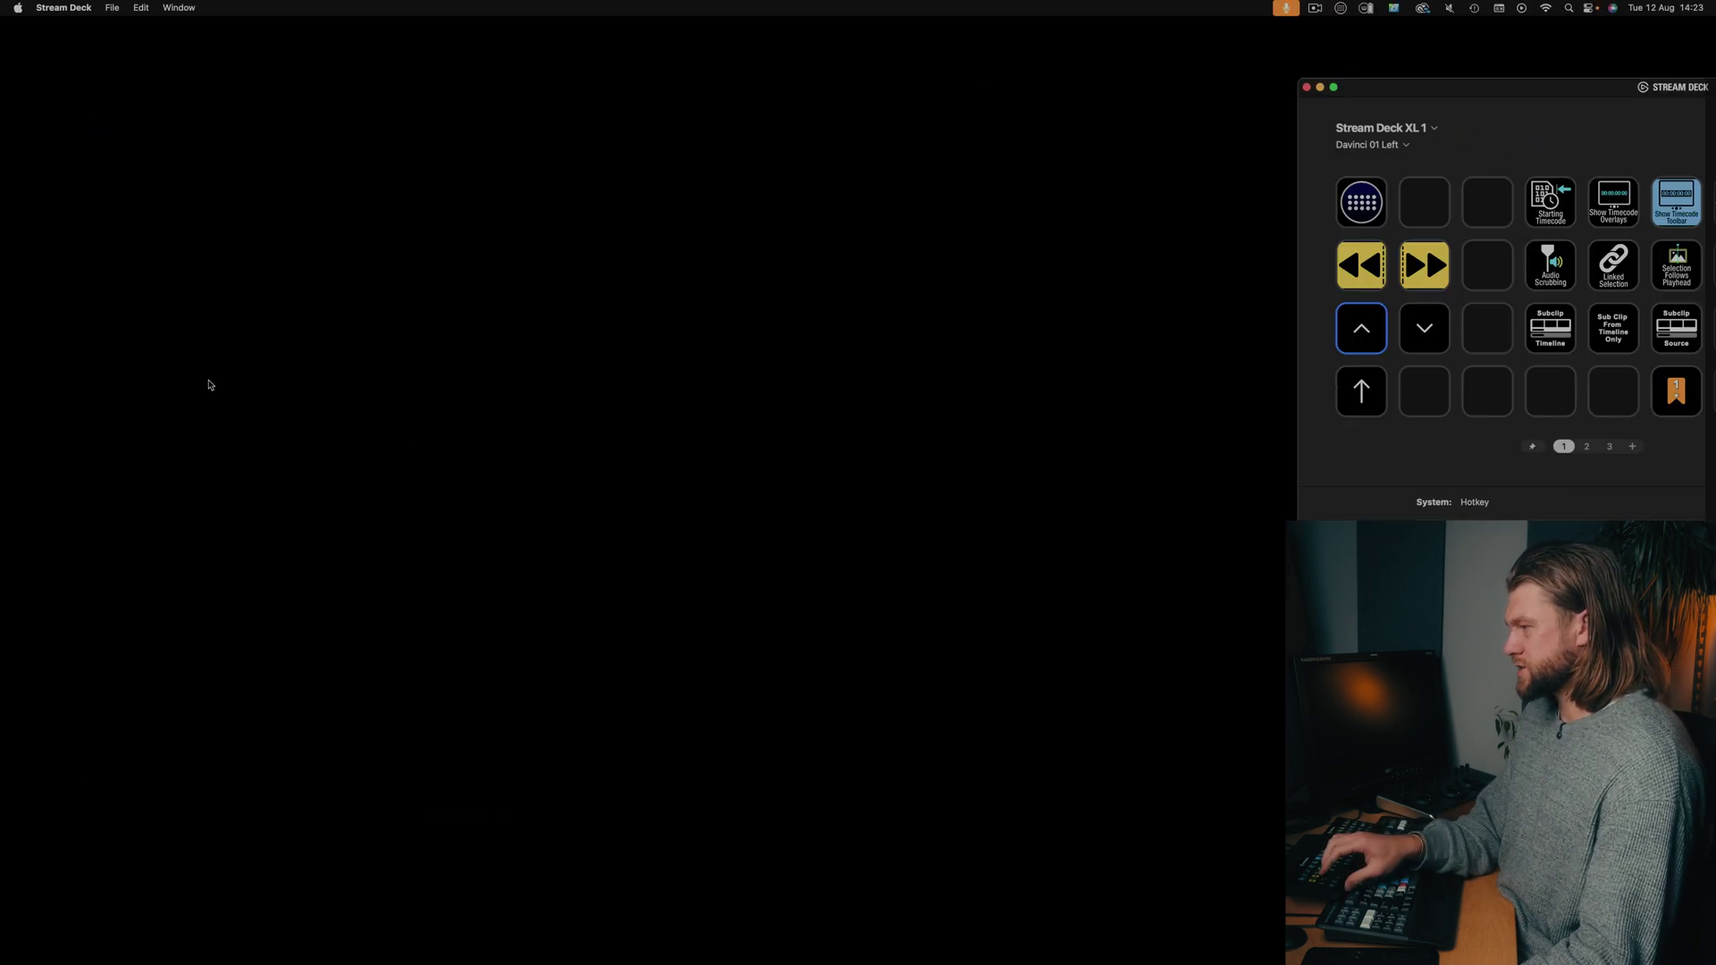
key(F11)
click(225, 380)
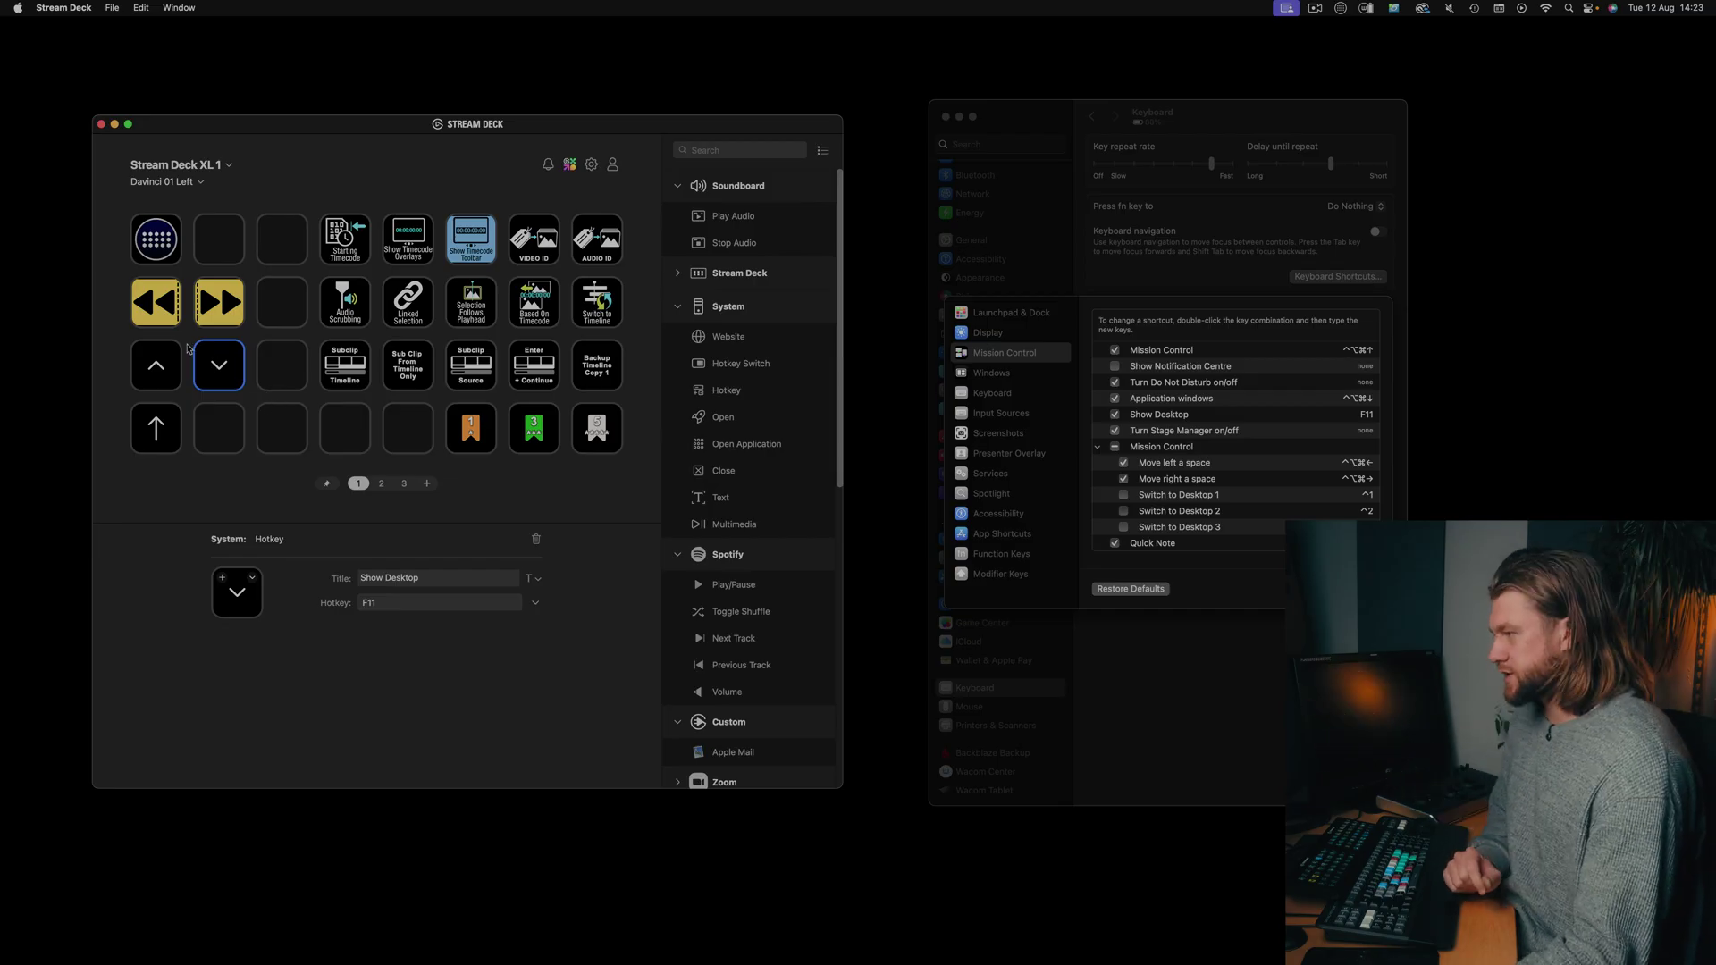
click(155, 303)
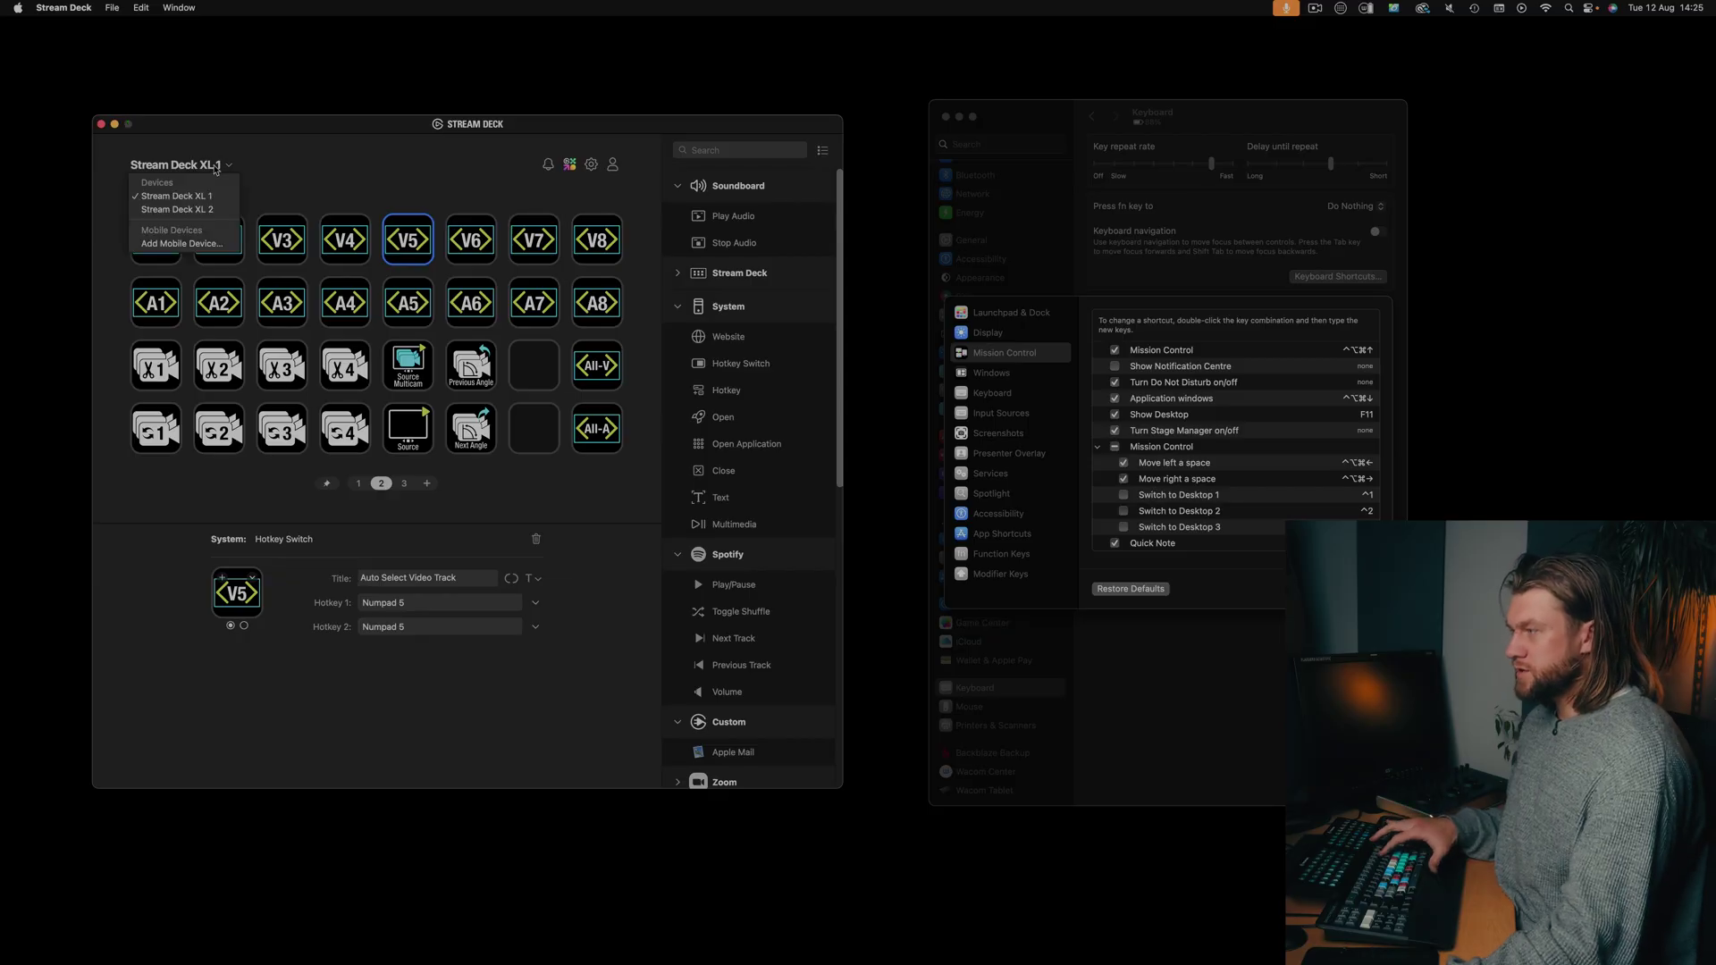
Step: Select the Stream Deck XL 1 device and switch it to the Davinci_Single profile
click(179, 196)
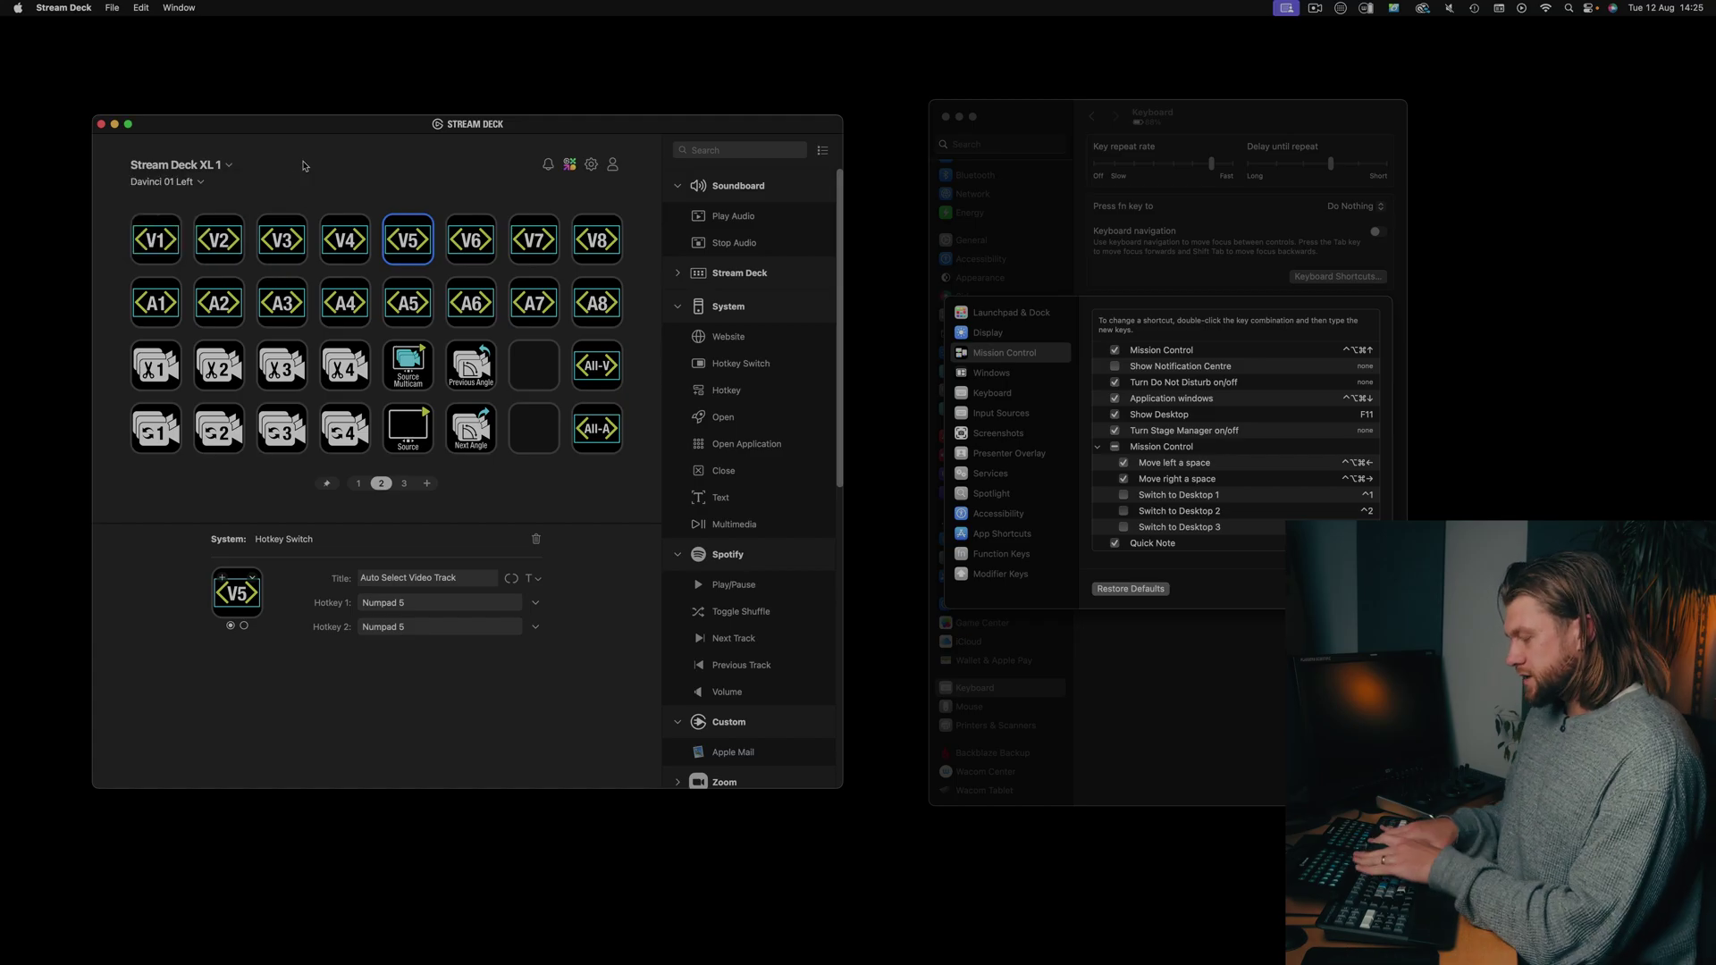
key(Escape)
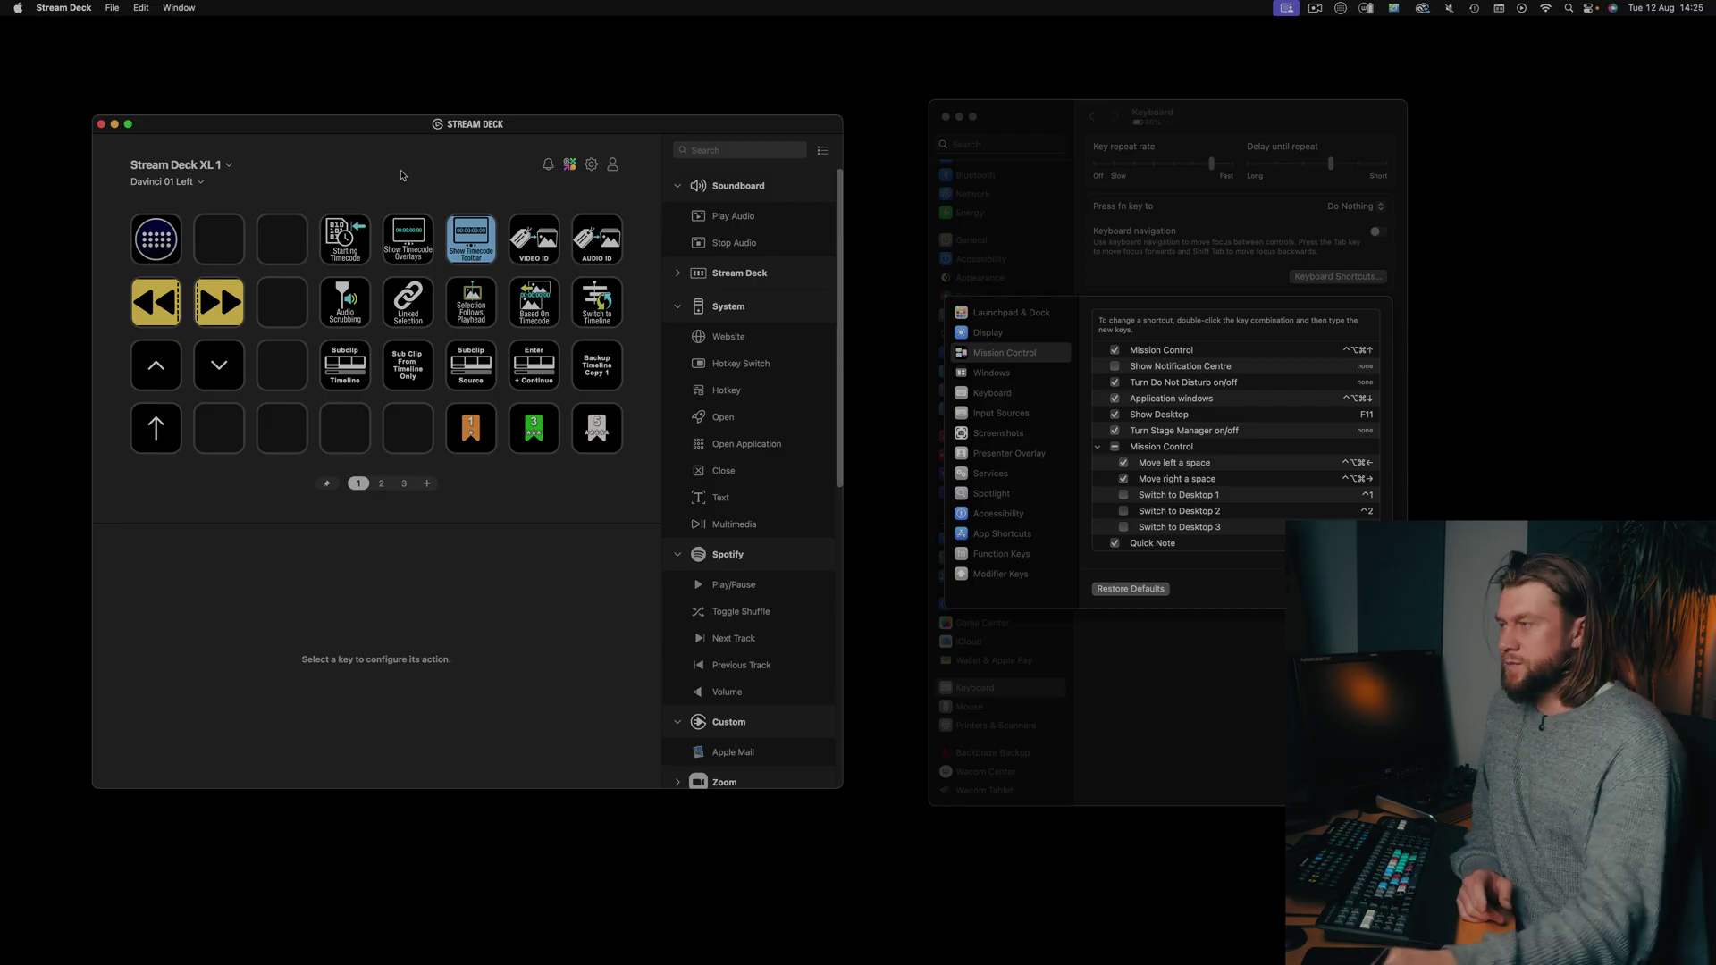
click(170, 182)
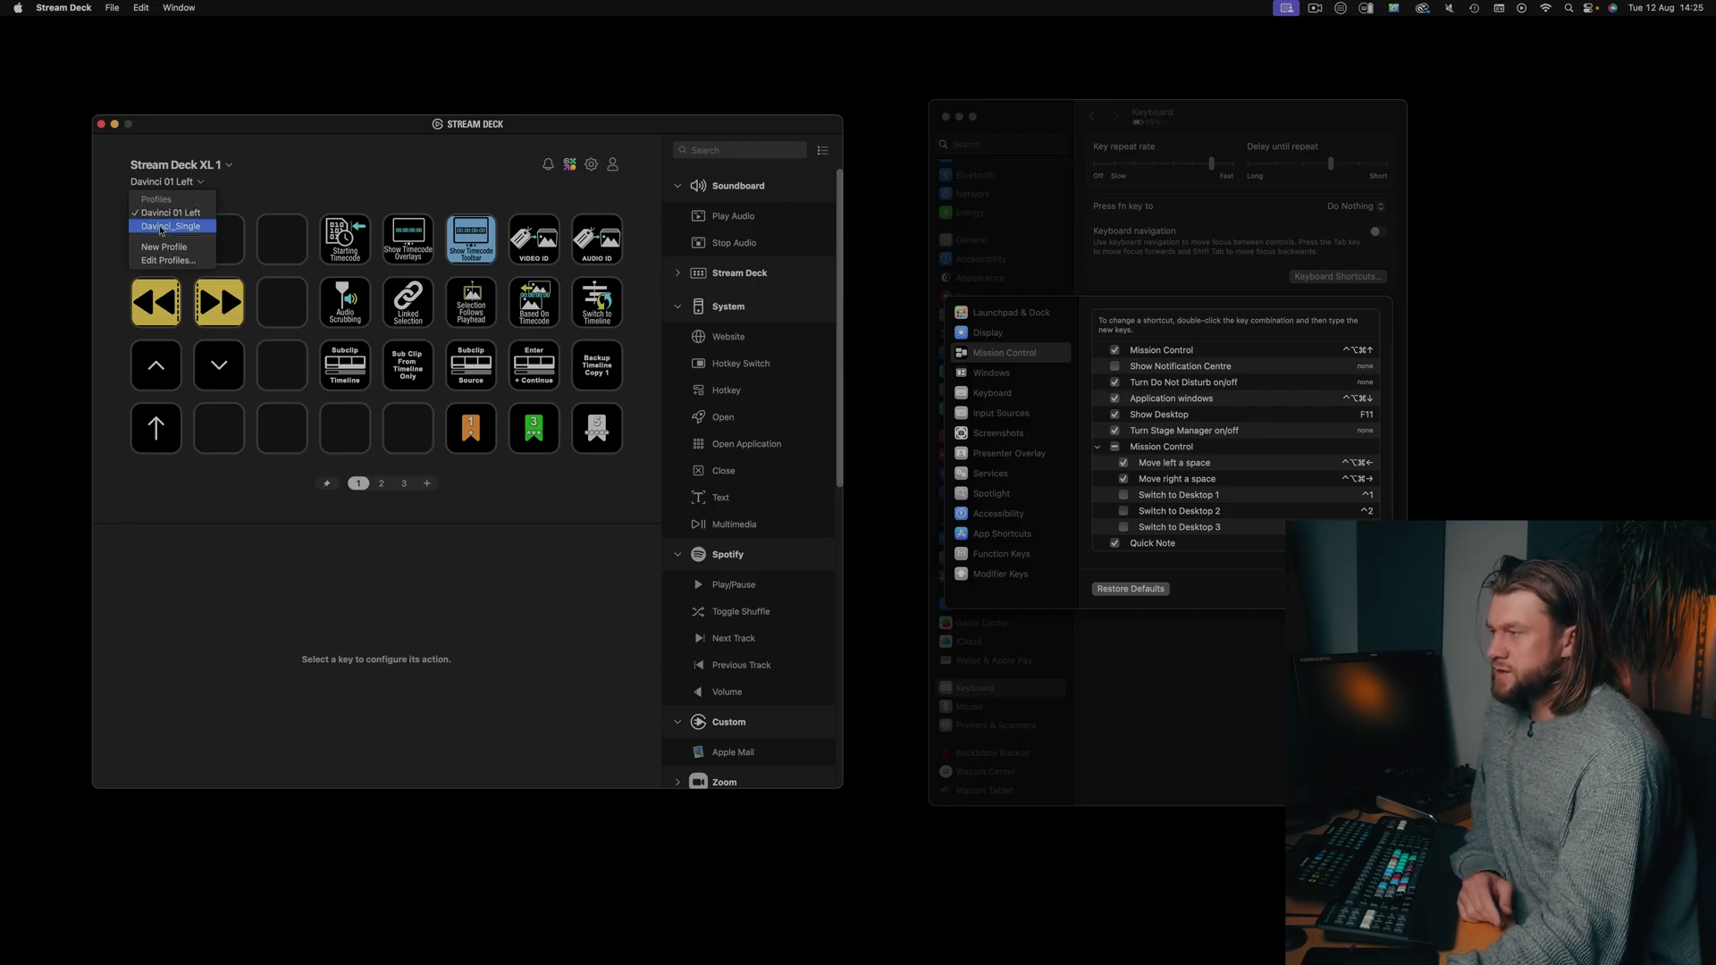
click(172, 227)
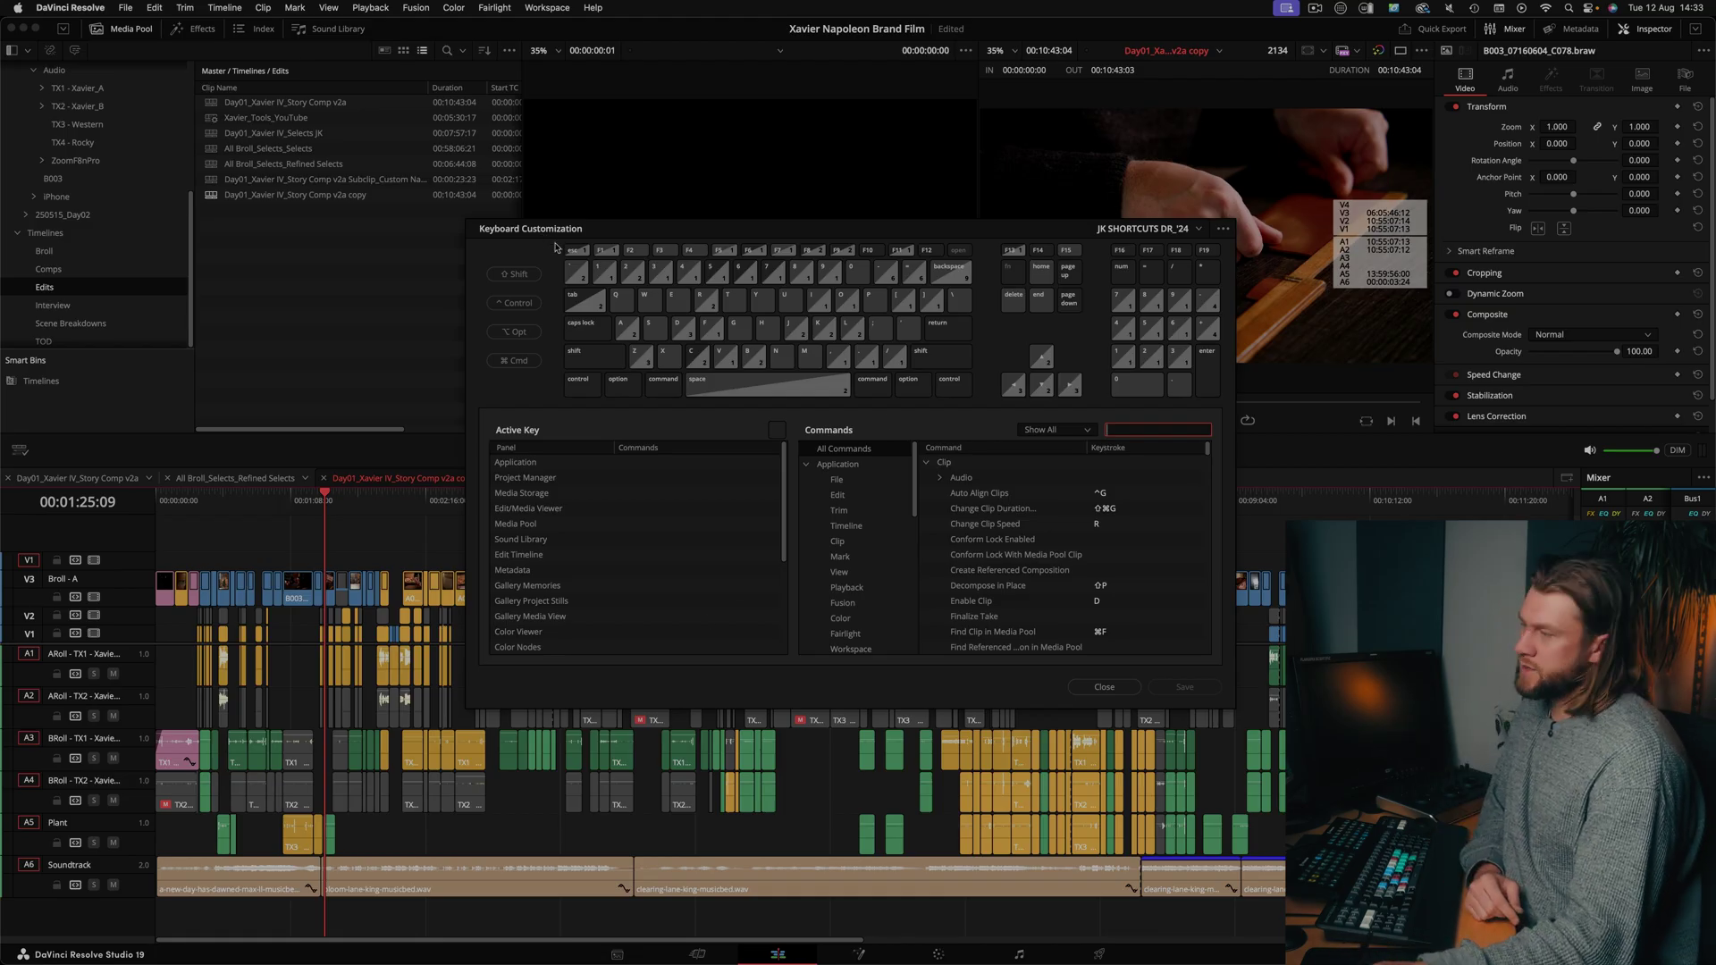
Step: Examine the preset import options in DaVinci Resolve's Keyboard Customization window and return to the Stream Deck app
click(1224, 230)
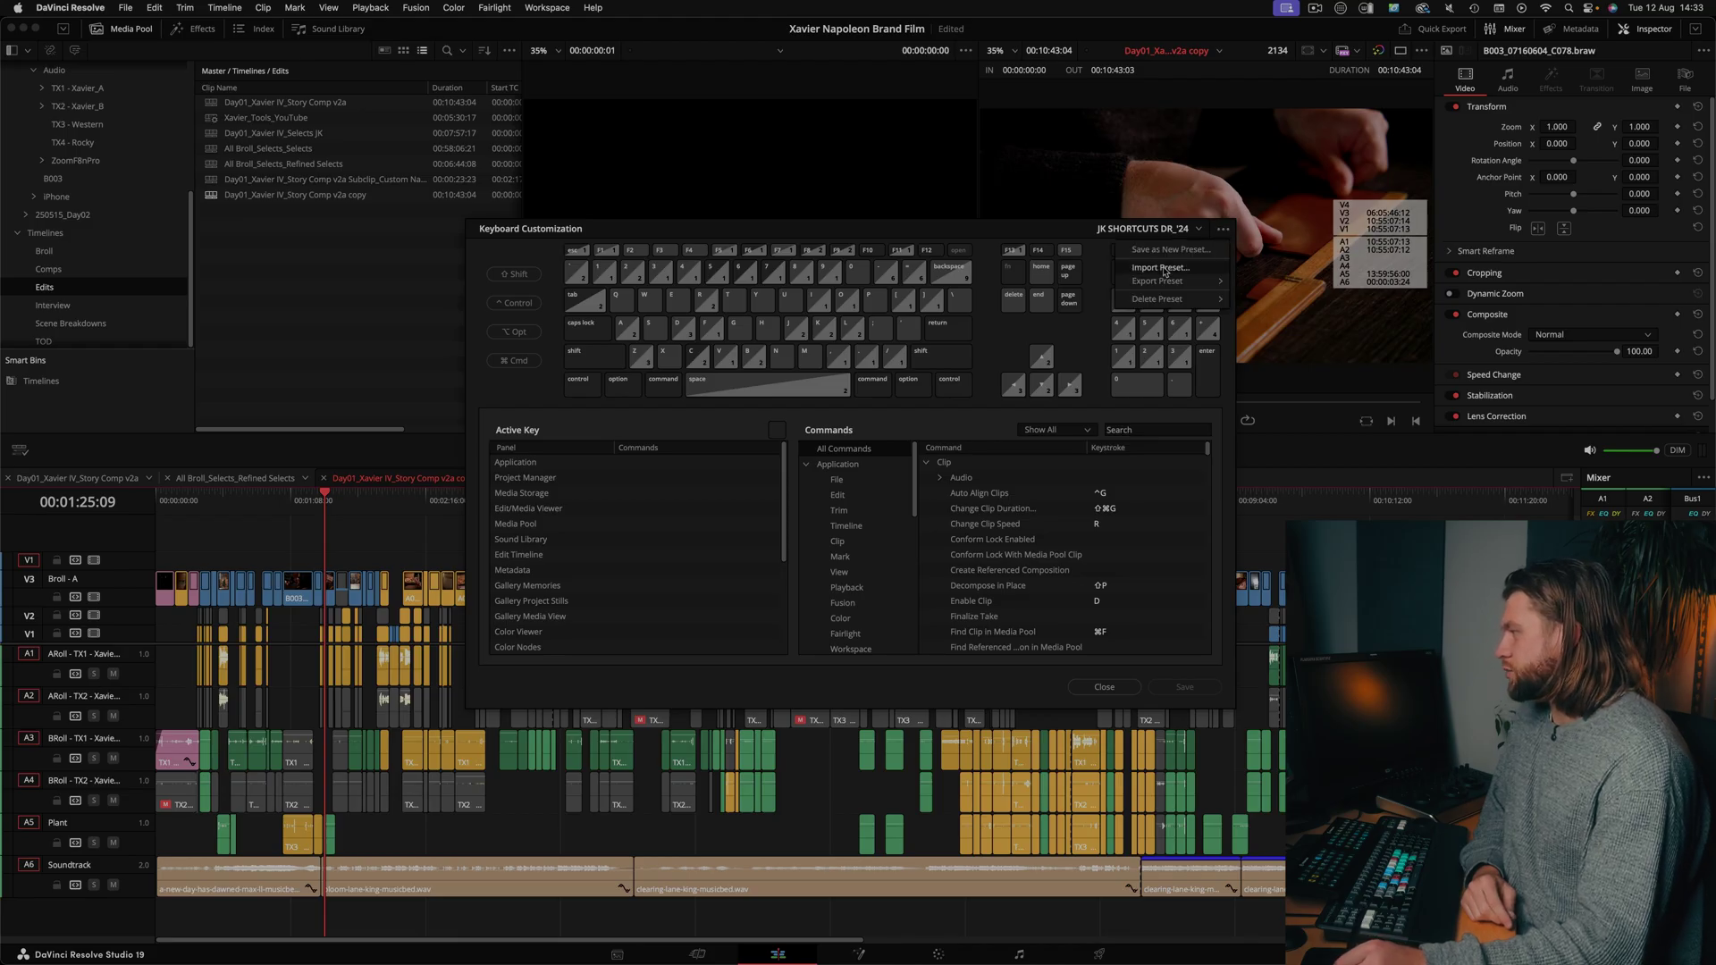
click(1042, 229)
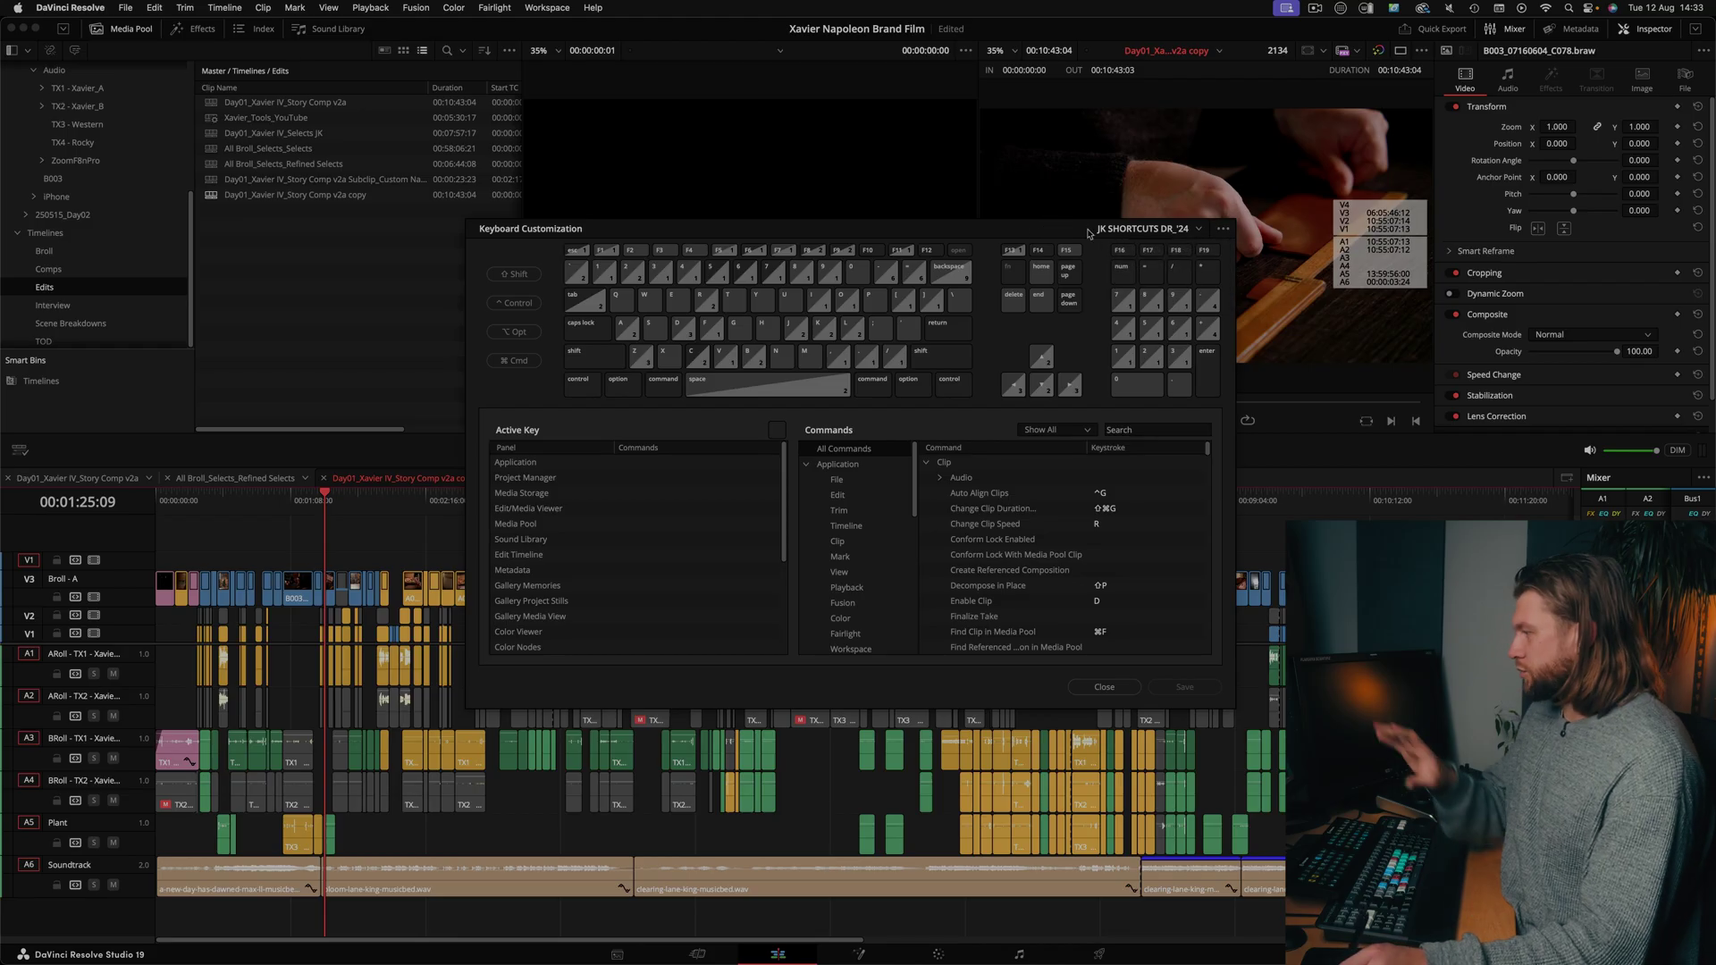
key(super+Tab)
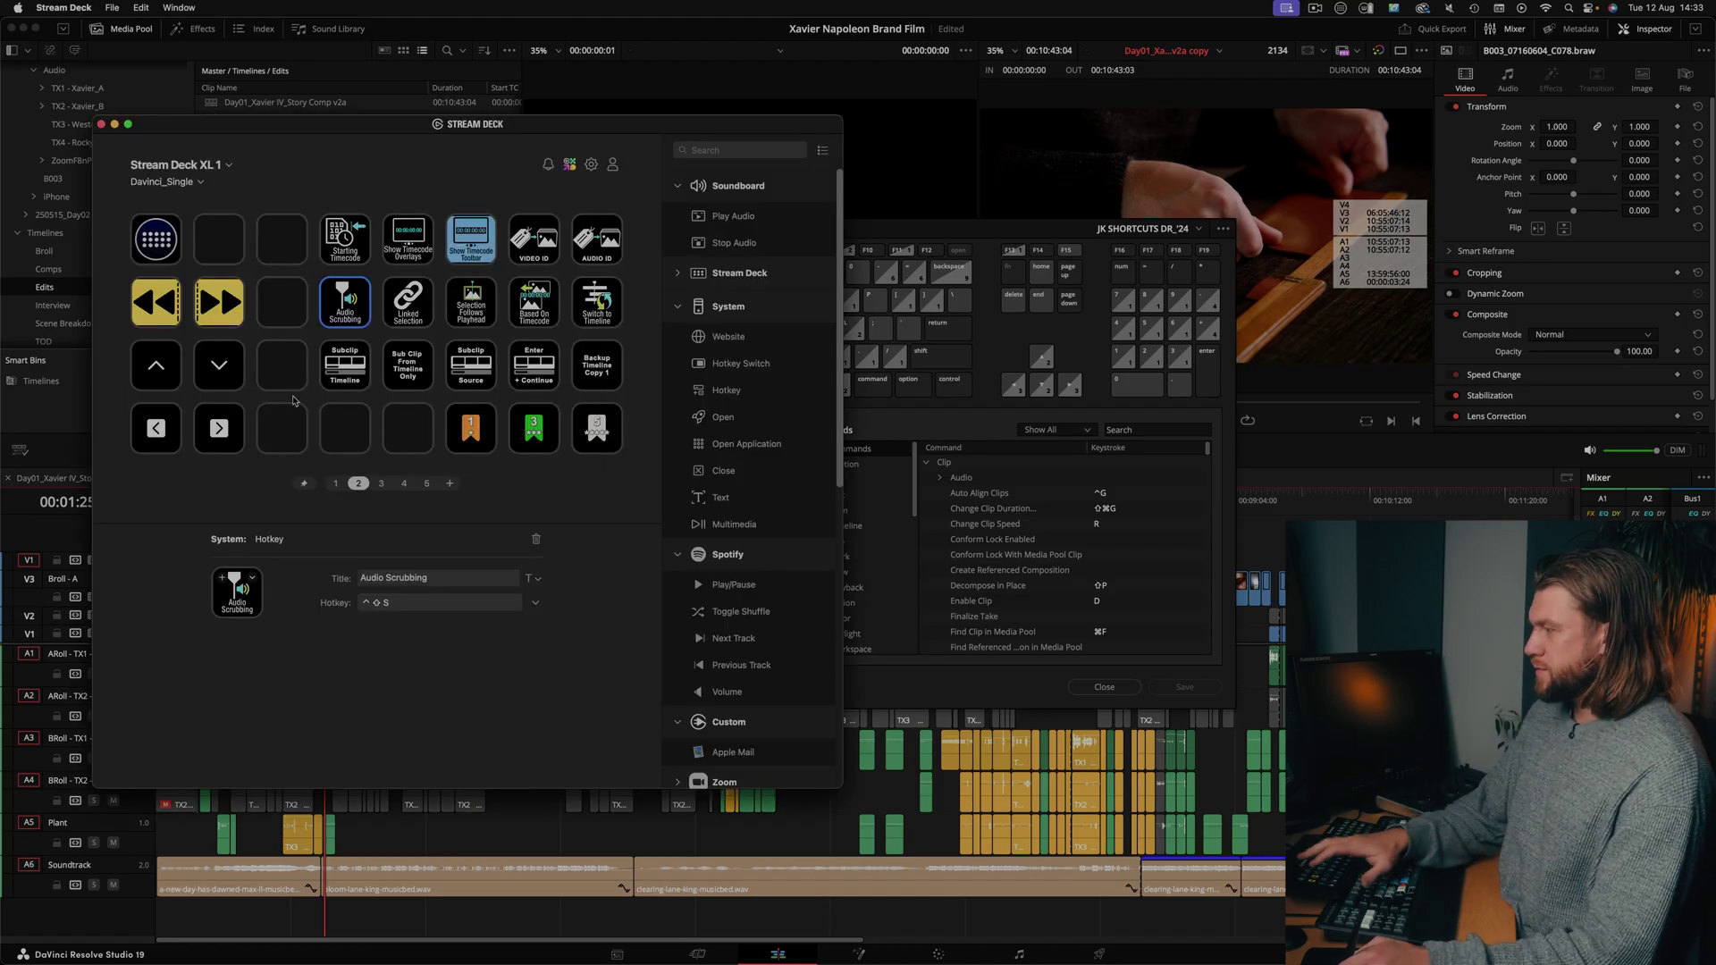